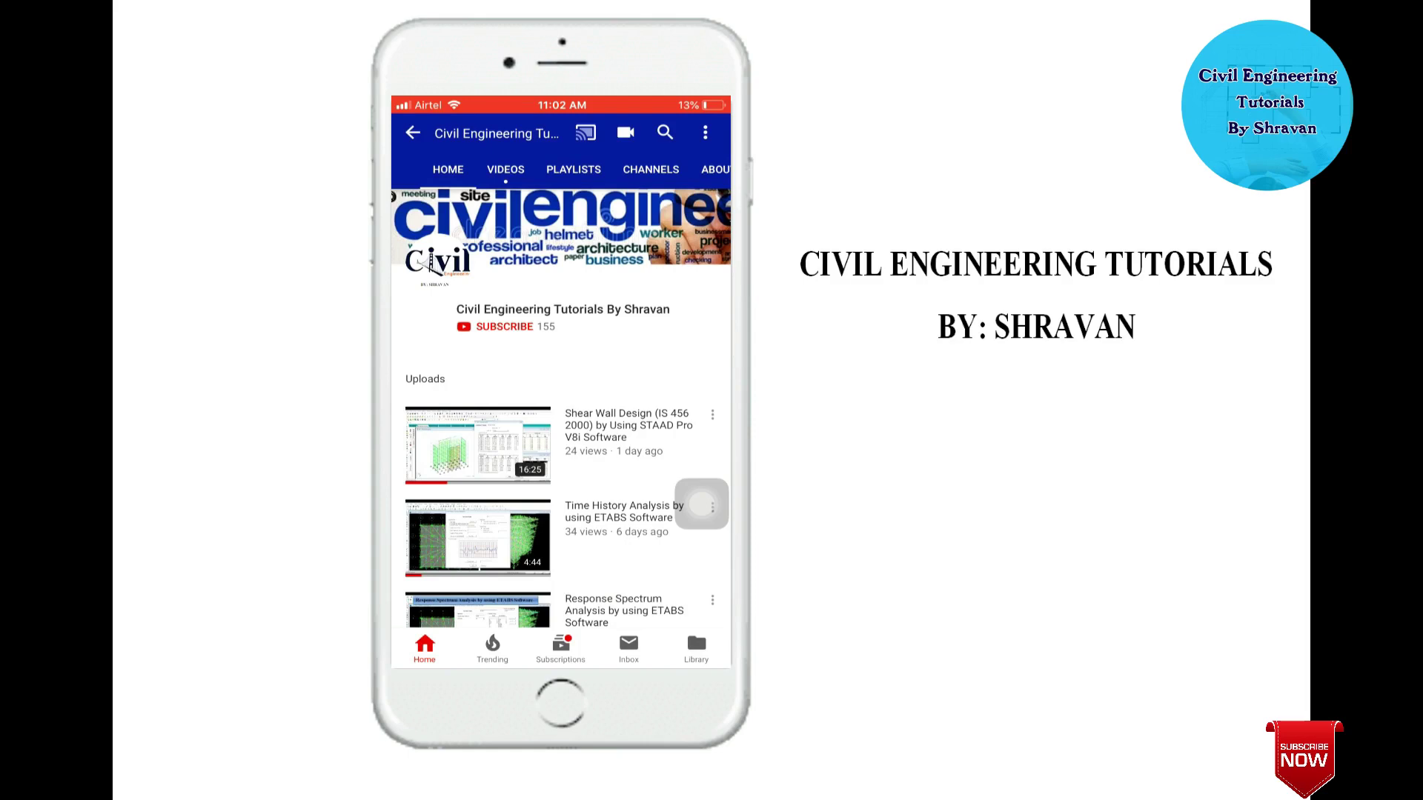
Subscribe to the channel in the intro and turn on notifications for its new uploads.
left_click(490, 327)
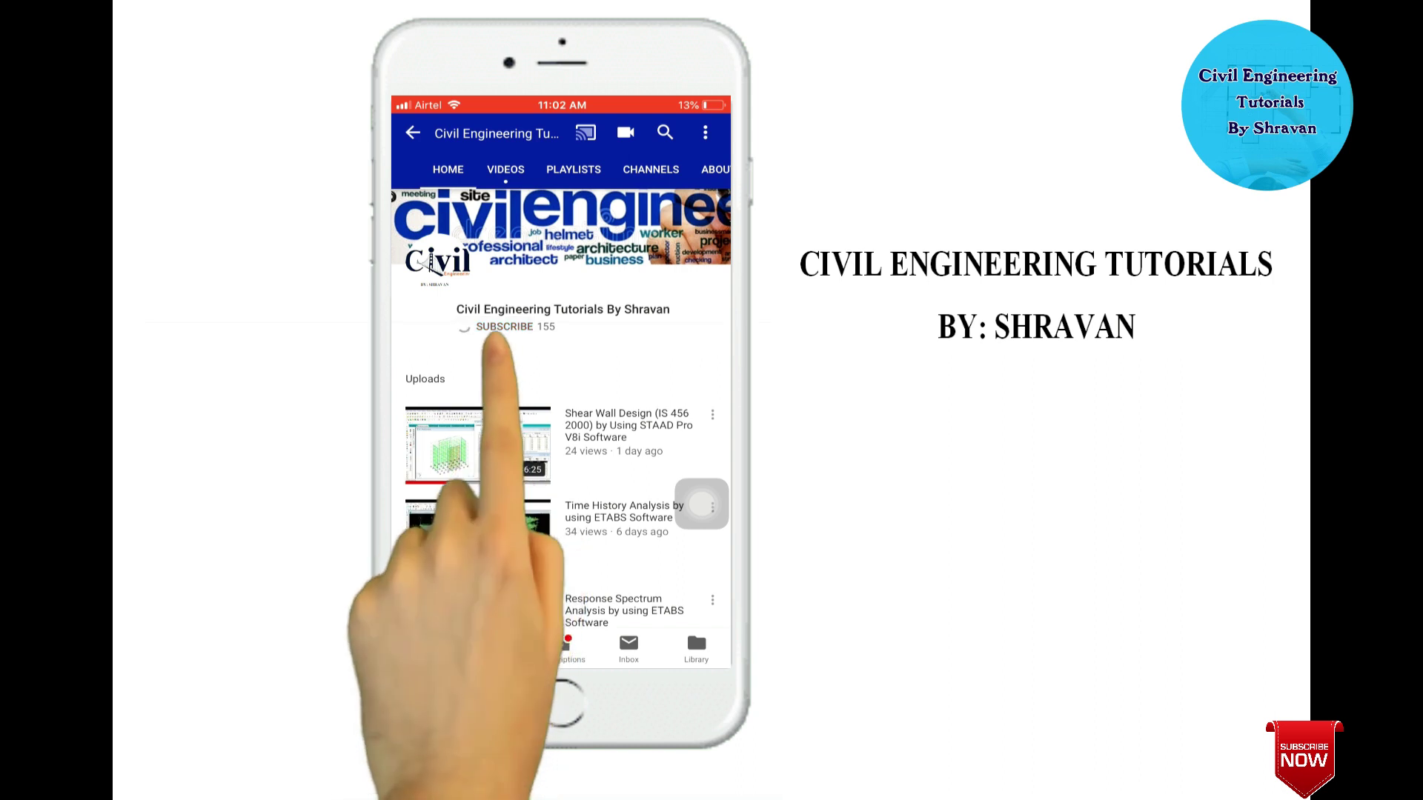
left_click(581, 326)
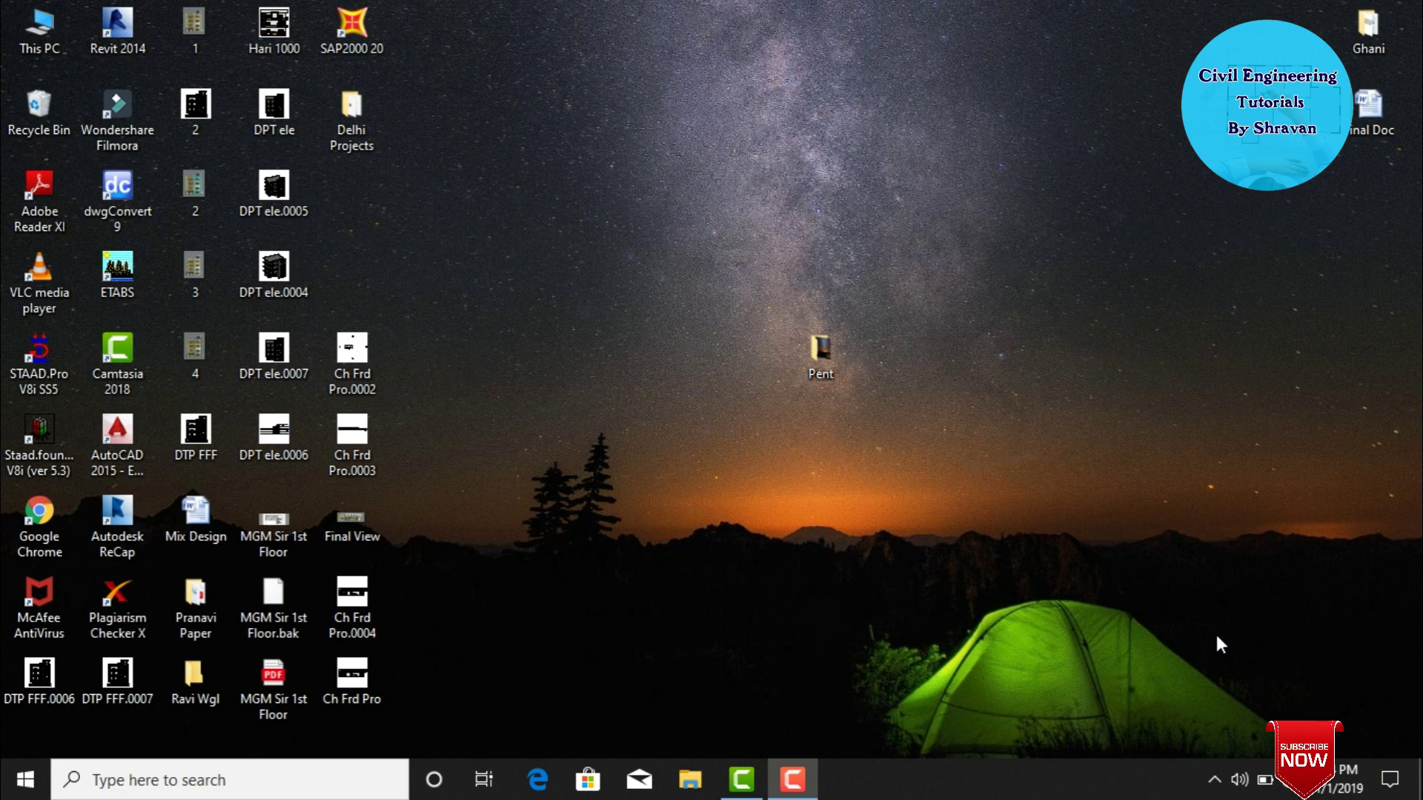
Launch STAAD.Pro V8i and start a new Space project with the file named P.
double_click(37, 361)
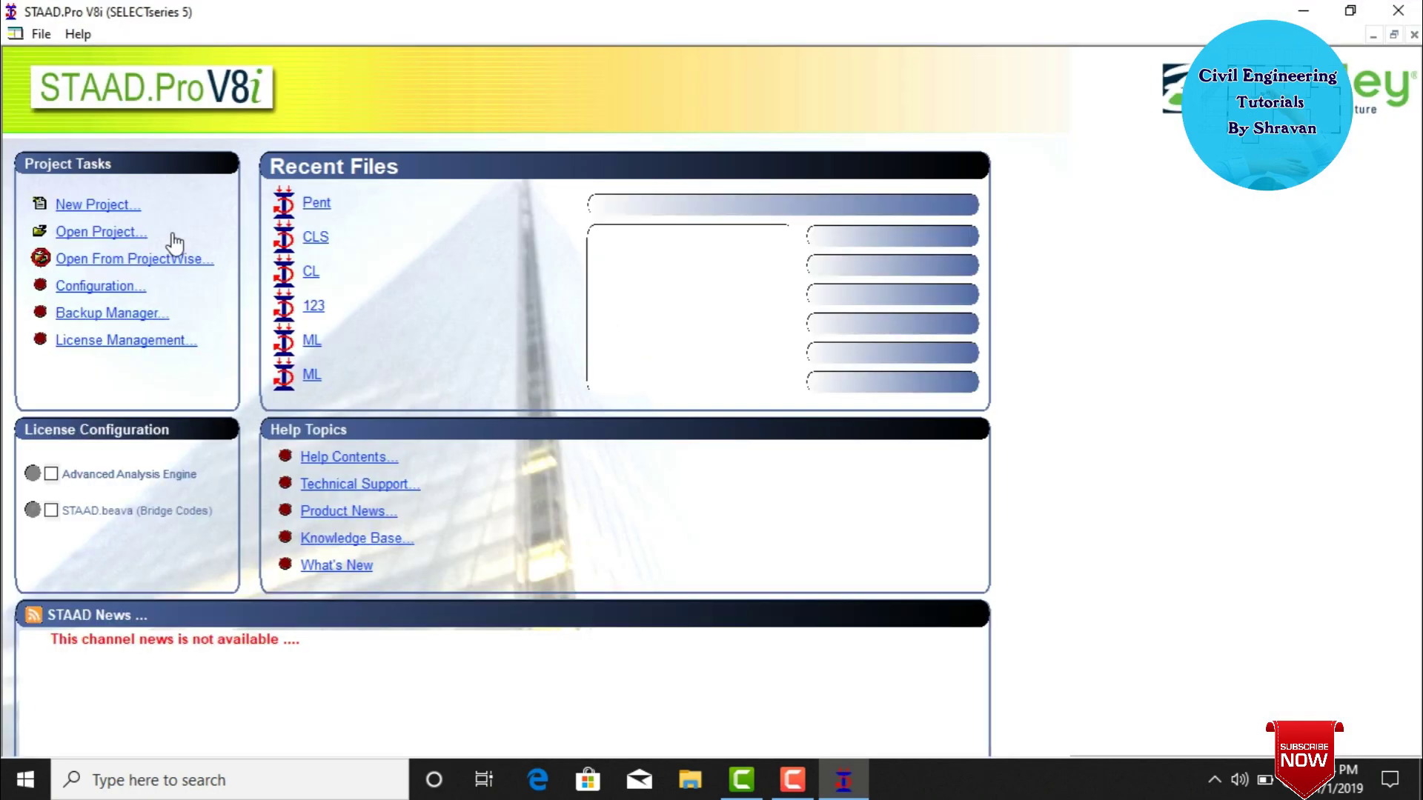
left_click(92, 205)
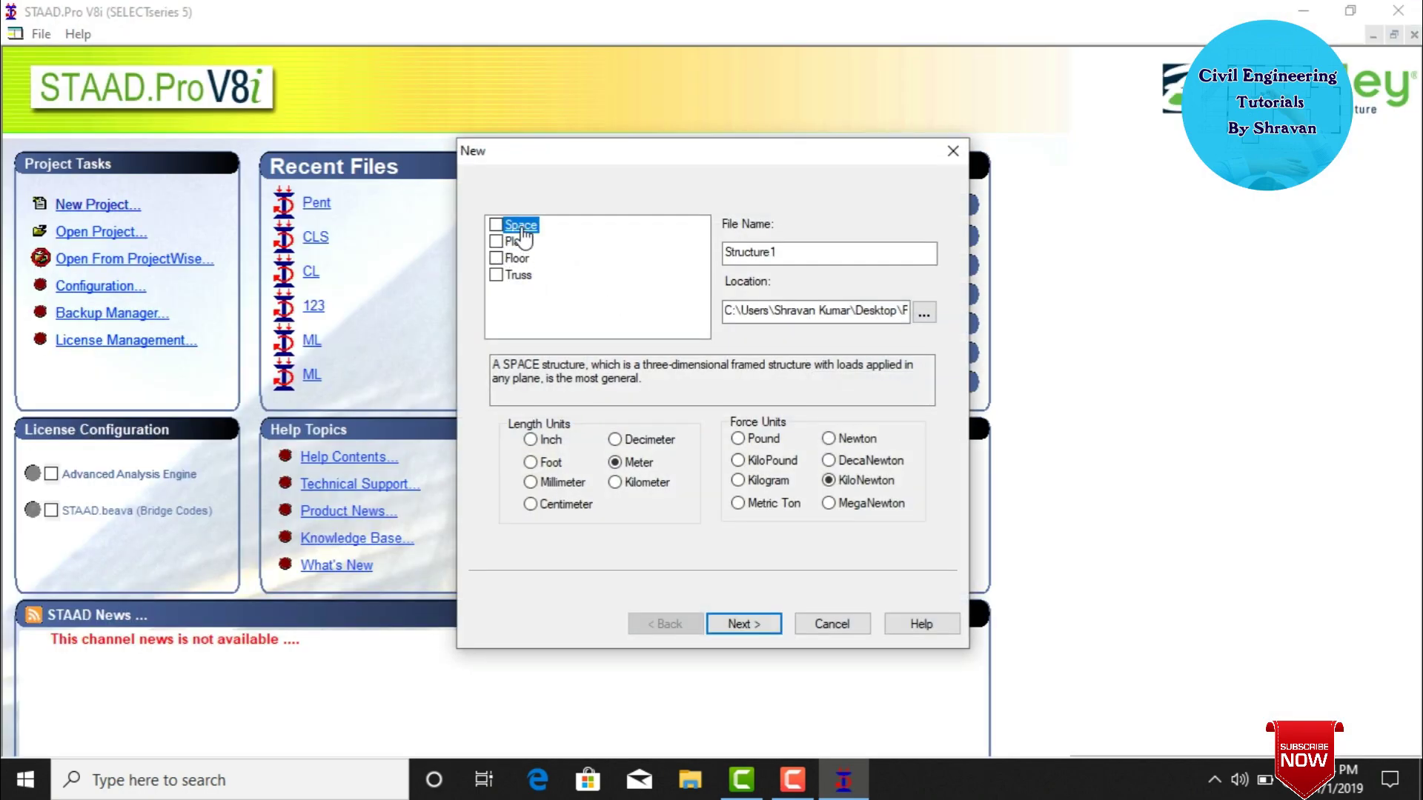
double_click(784, 252)
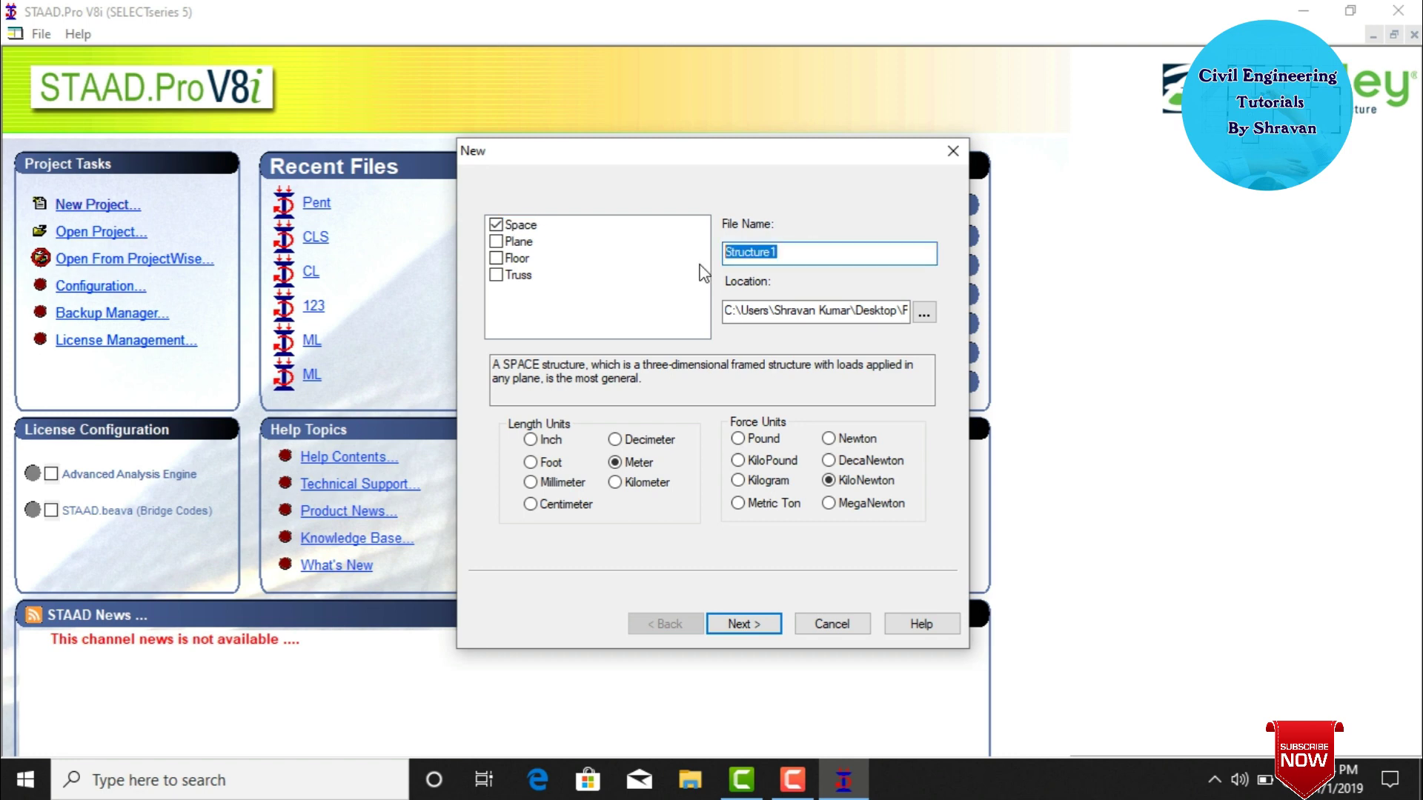
type("P")
Choose the project's save folder and finish setup in Meter and KiloNewton units.
left_click(922, 312)
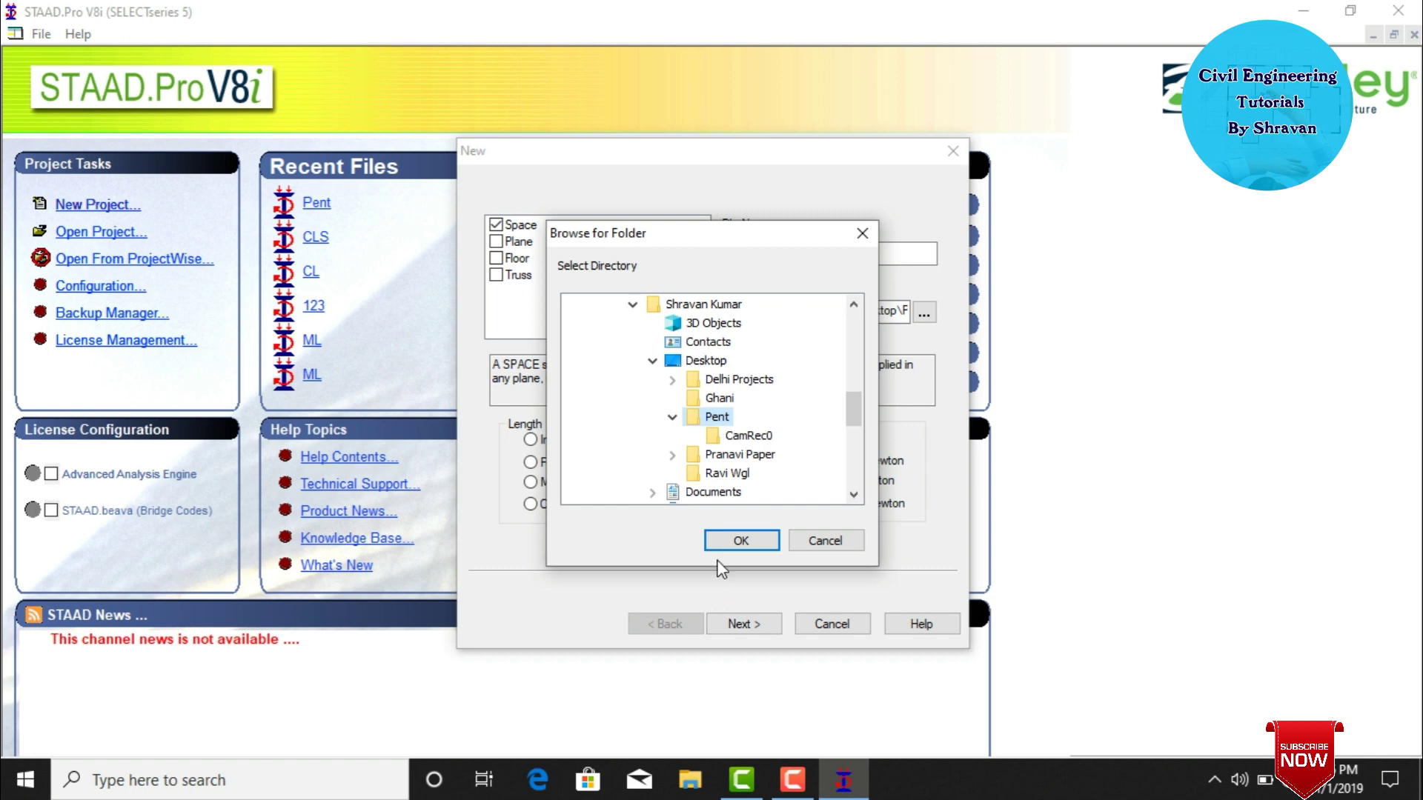
left_click(724, 538)
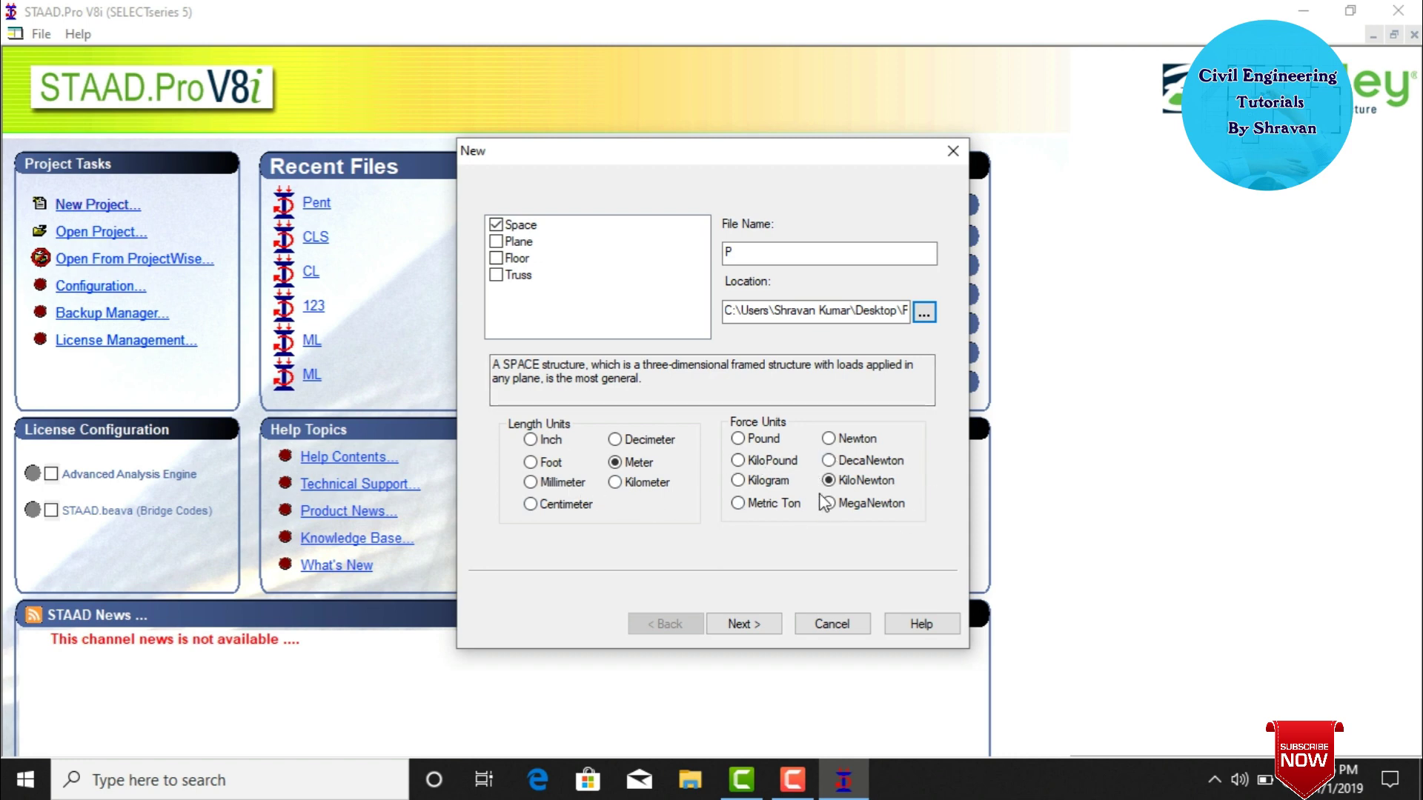
left_click(764, 625)
left_click(744, 624)
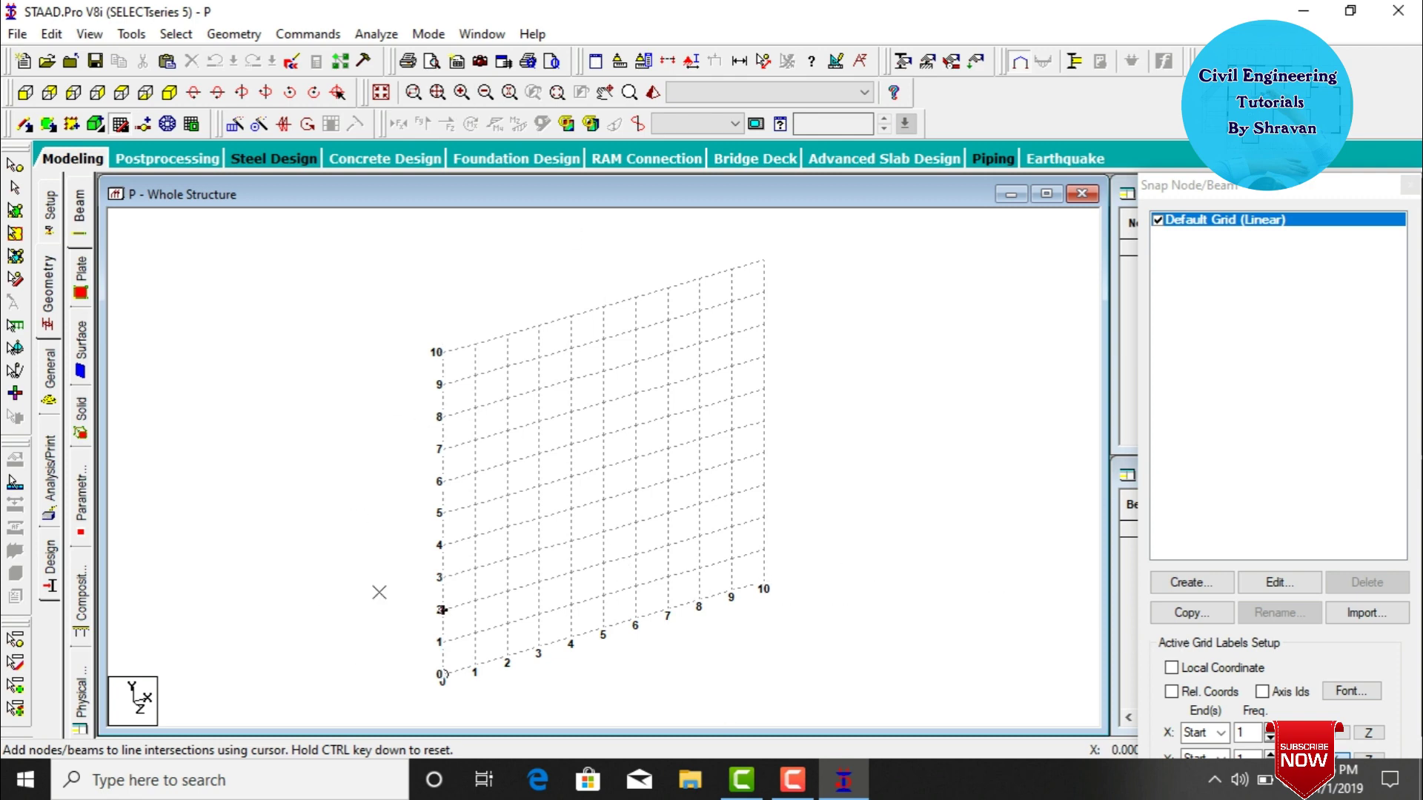
Run the Structure Wizard and pick the Bay Frame prototype from Frame Models.
left_click(234, 34)
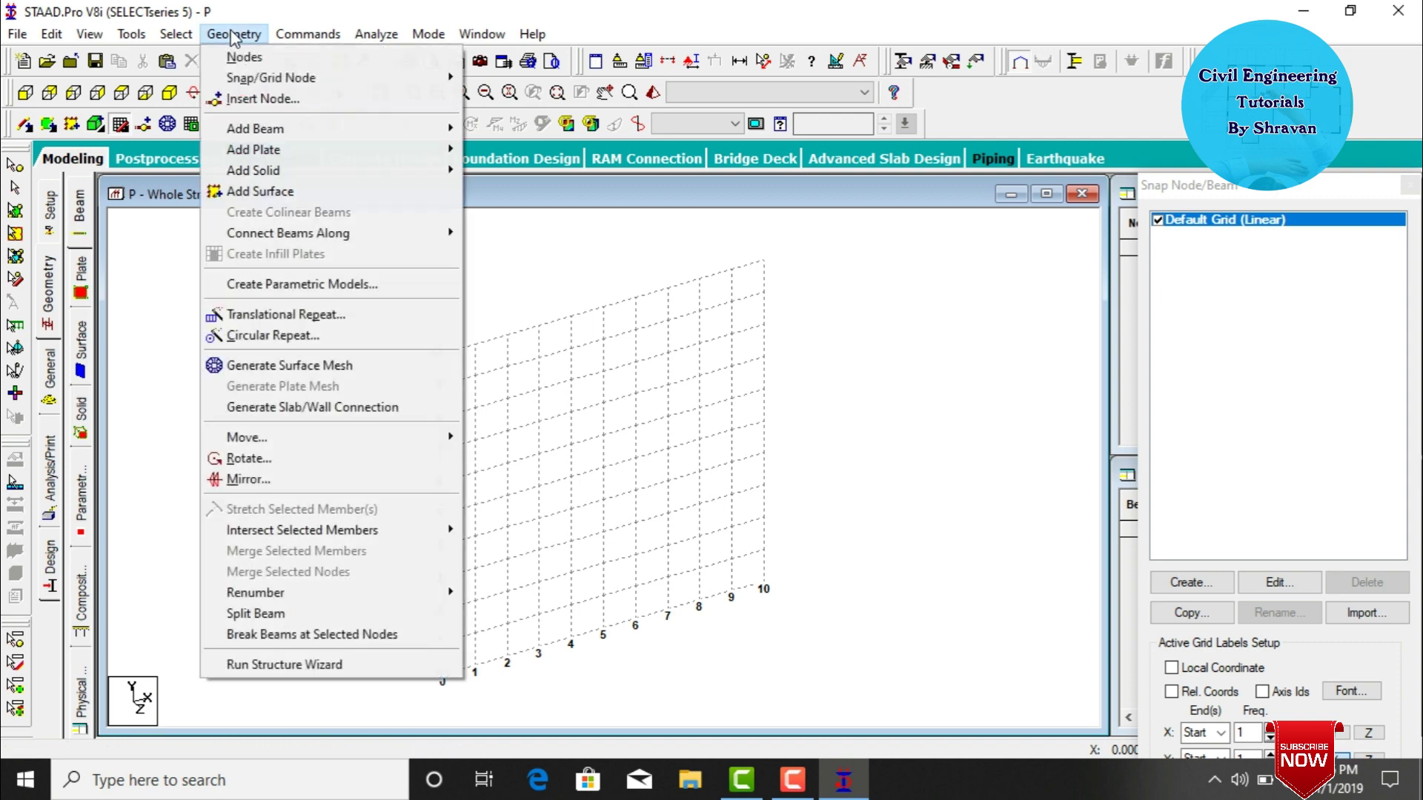
left_click(270, 670)
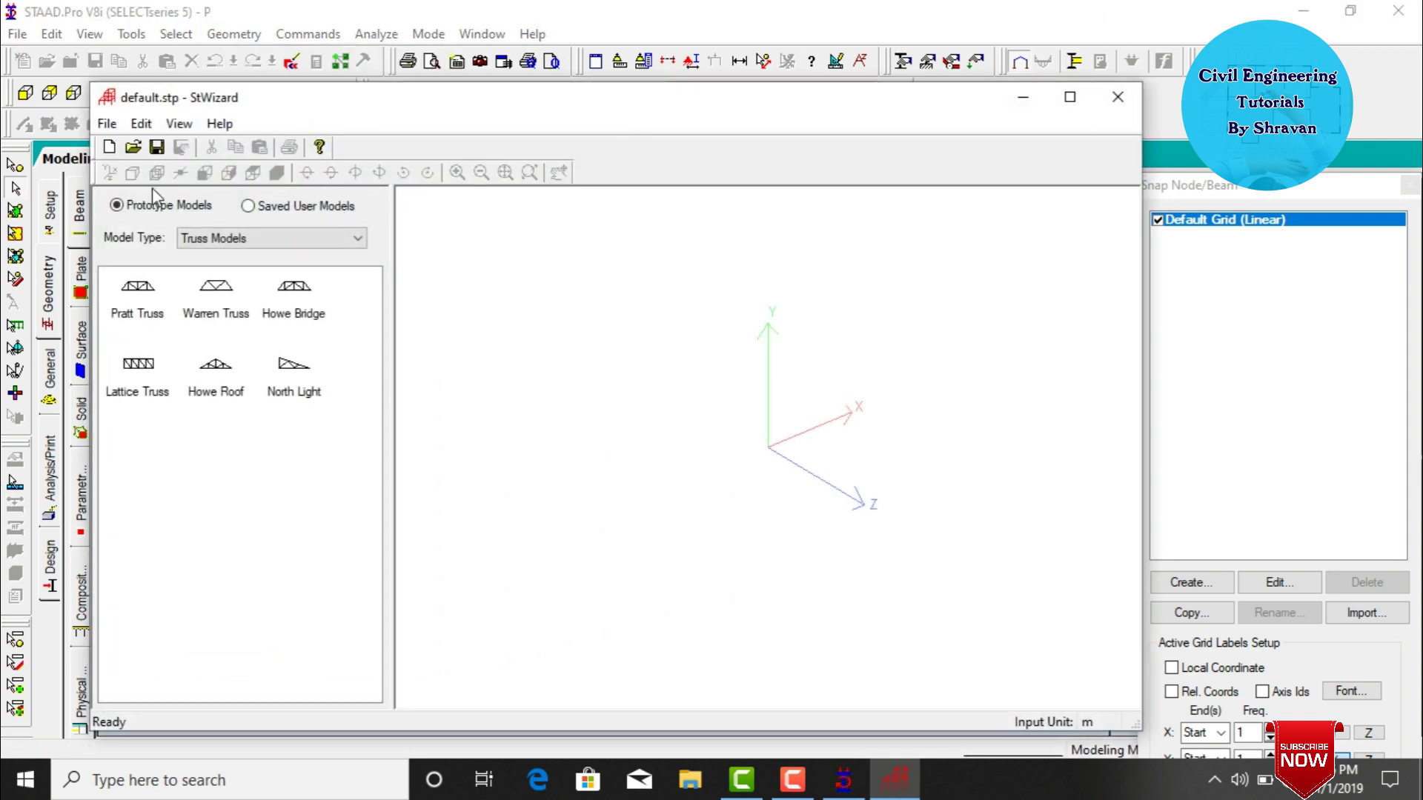
left_click(191, 247)
left_click(191, 269)
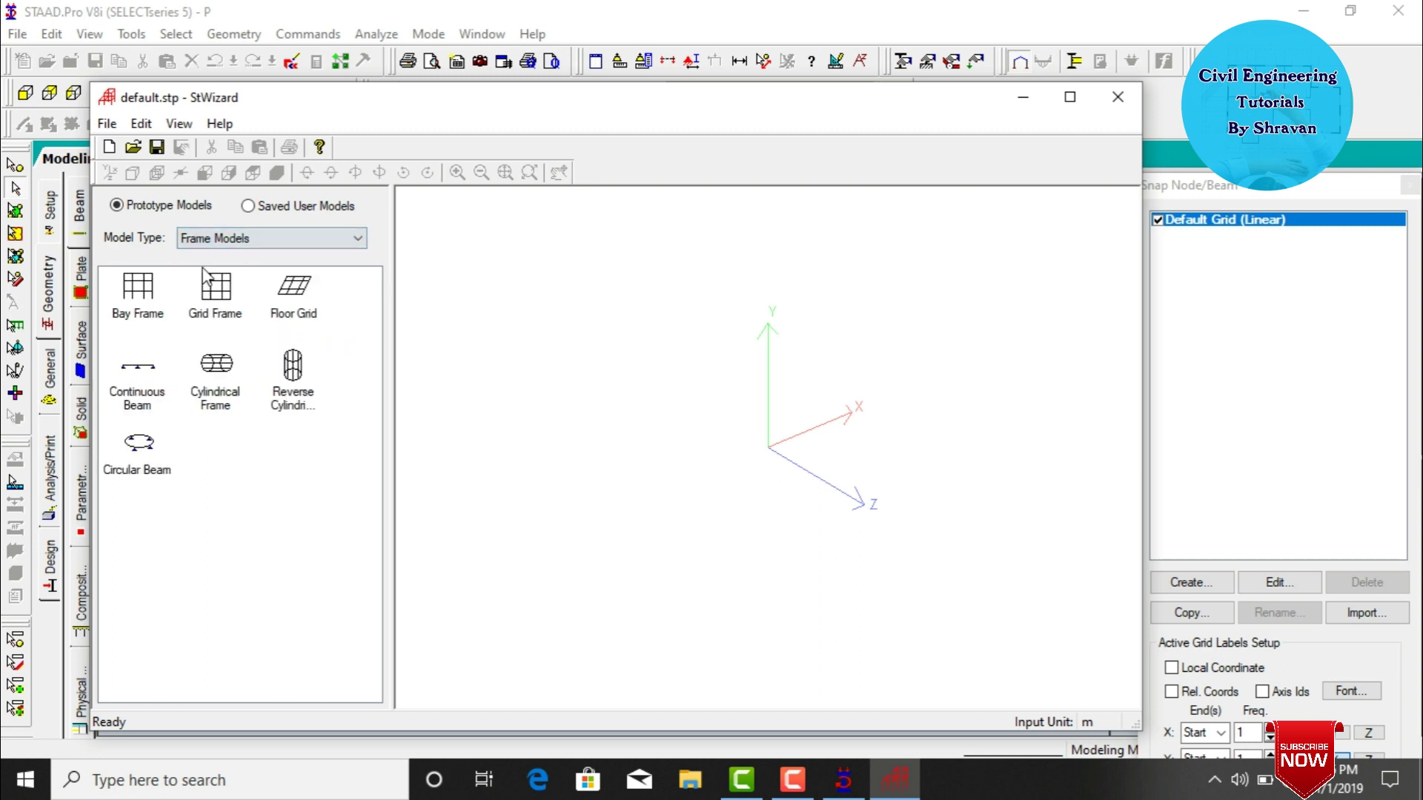
double_click(143, 307)
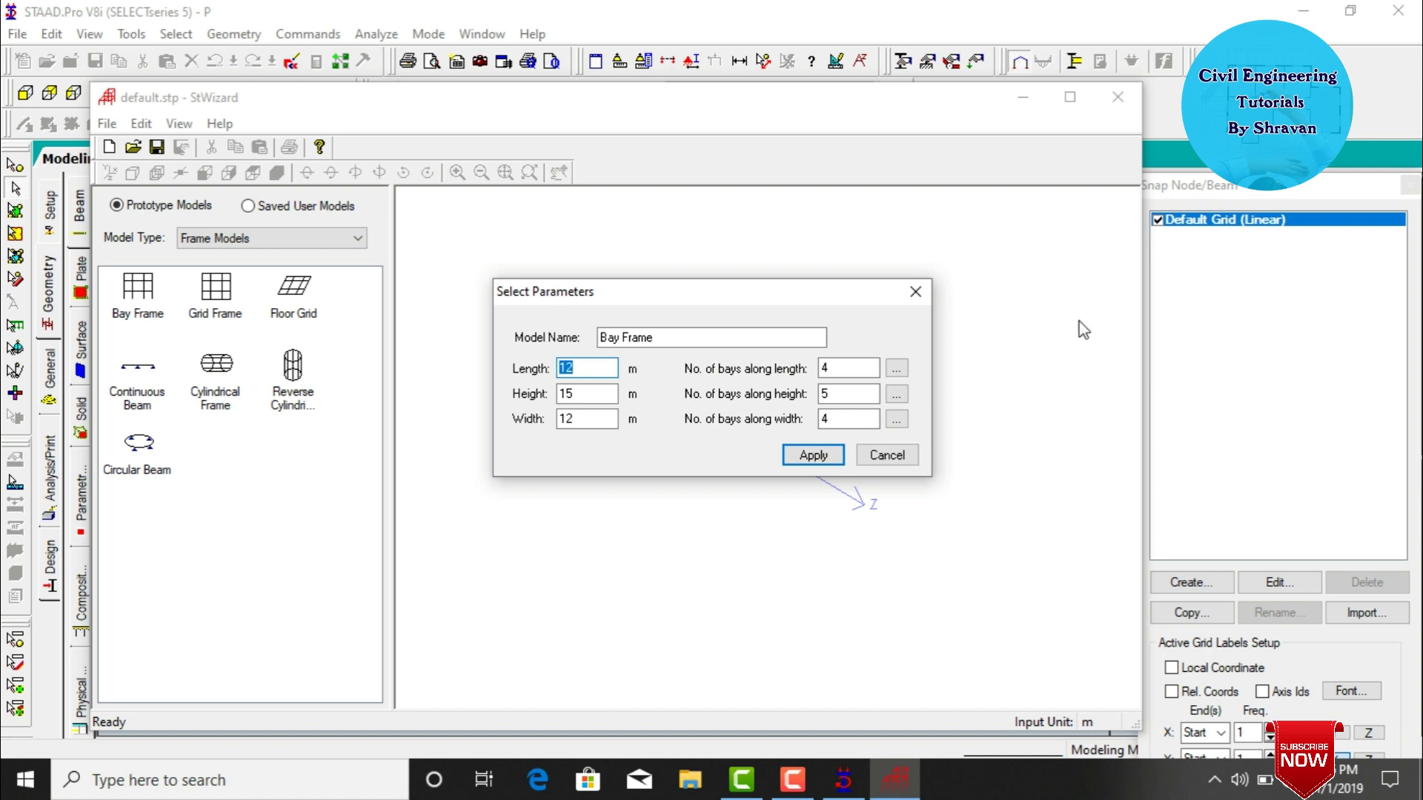
Enter Bay Frame length 10 m, height 3 m, width 19 m, with 2, 1 and 5 bays.
type("10")
key("Tab")
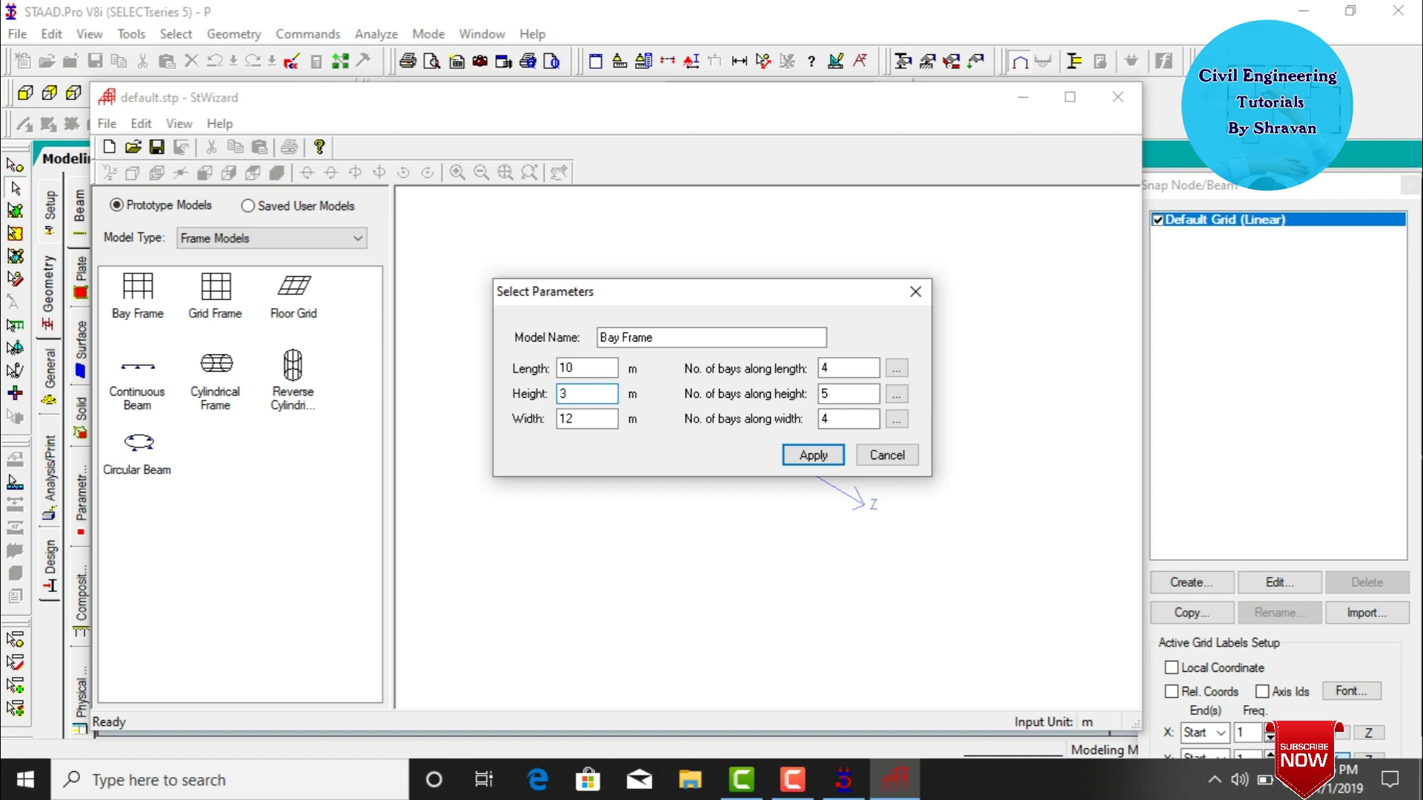
key("Tab")
key("BackSpace")
key("Tab")
key("Tab")
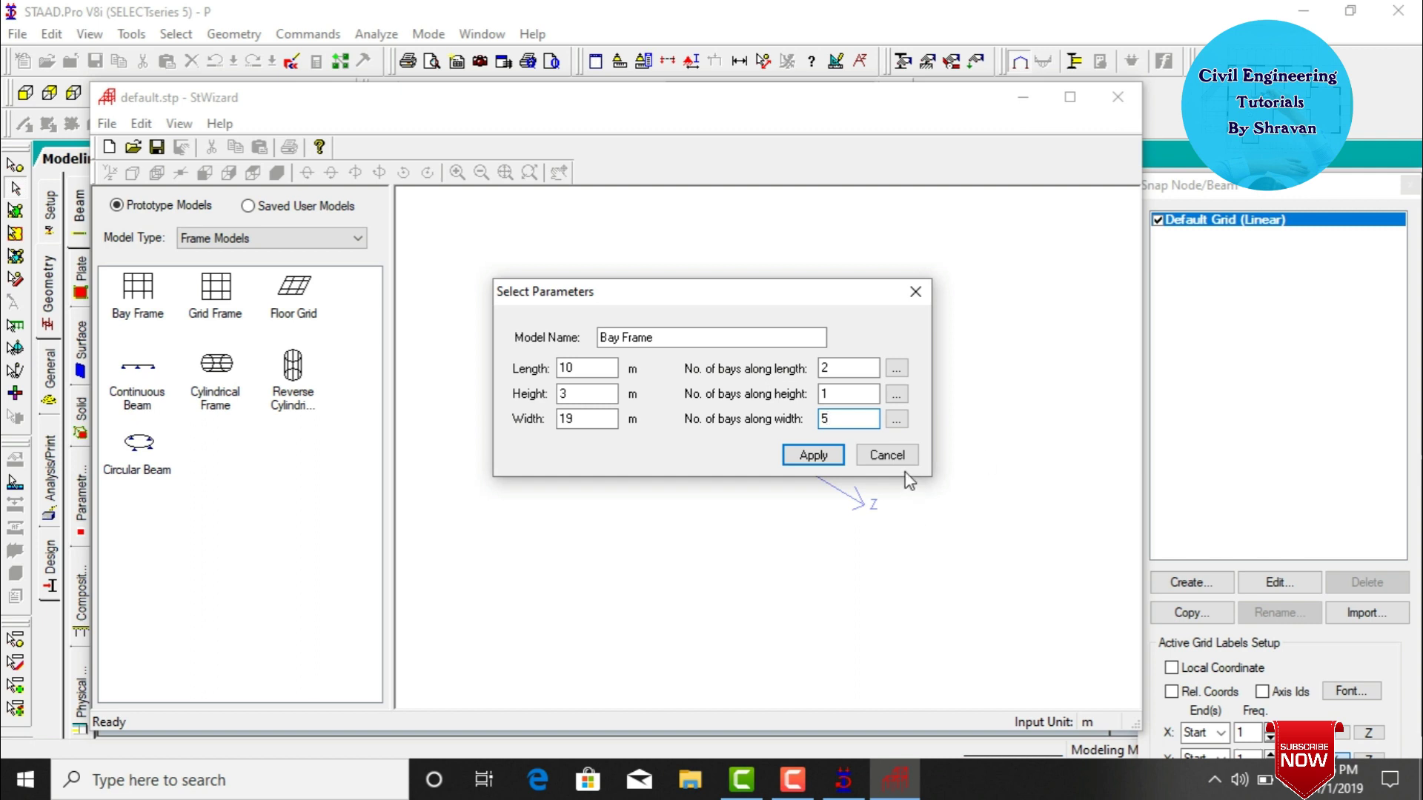
left_click_drag(677, 295, 610, 276)
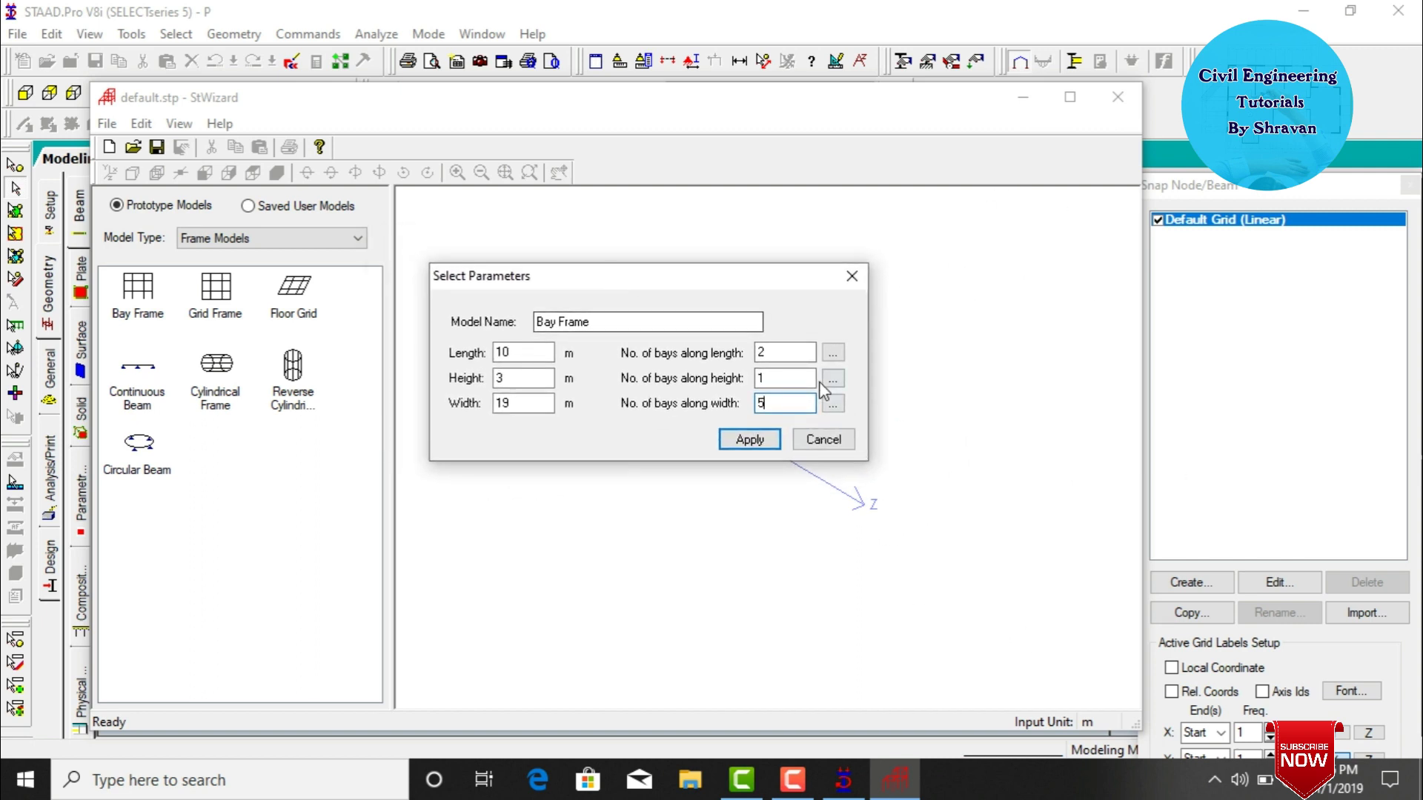
Set the five individual width bay lengths to 4, 4, 4, 4 and 3 m.
left_click(834, 405)
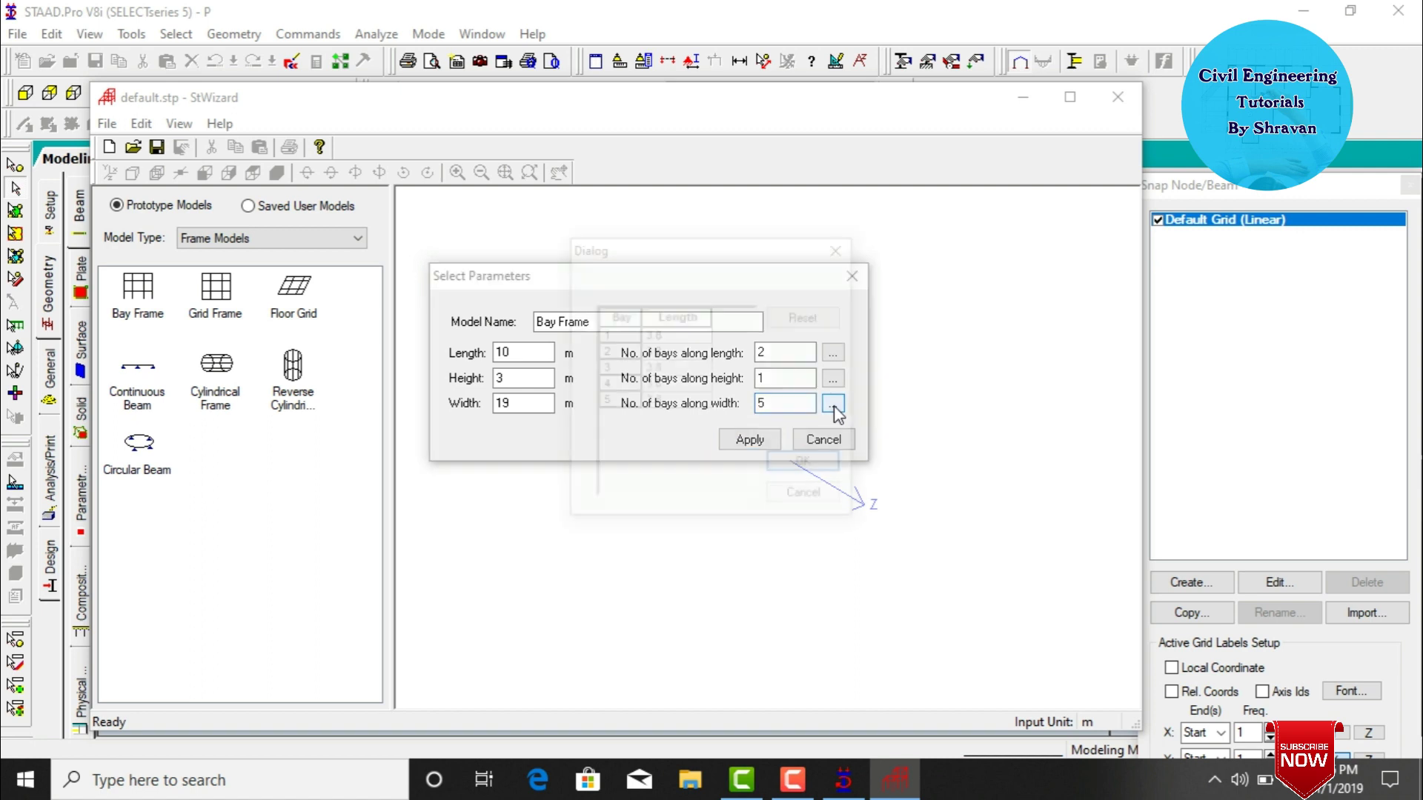
left_click(676, 335)
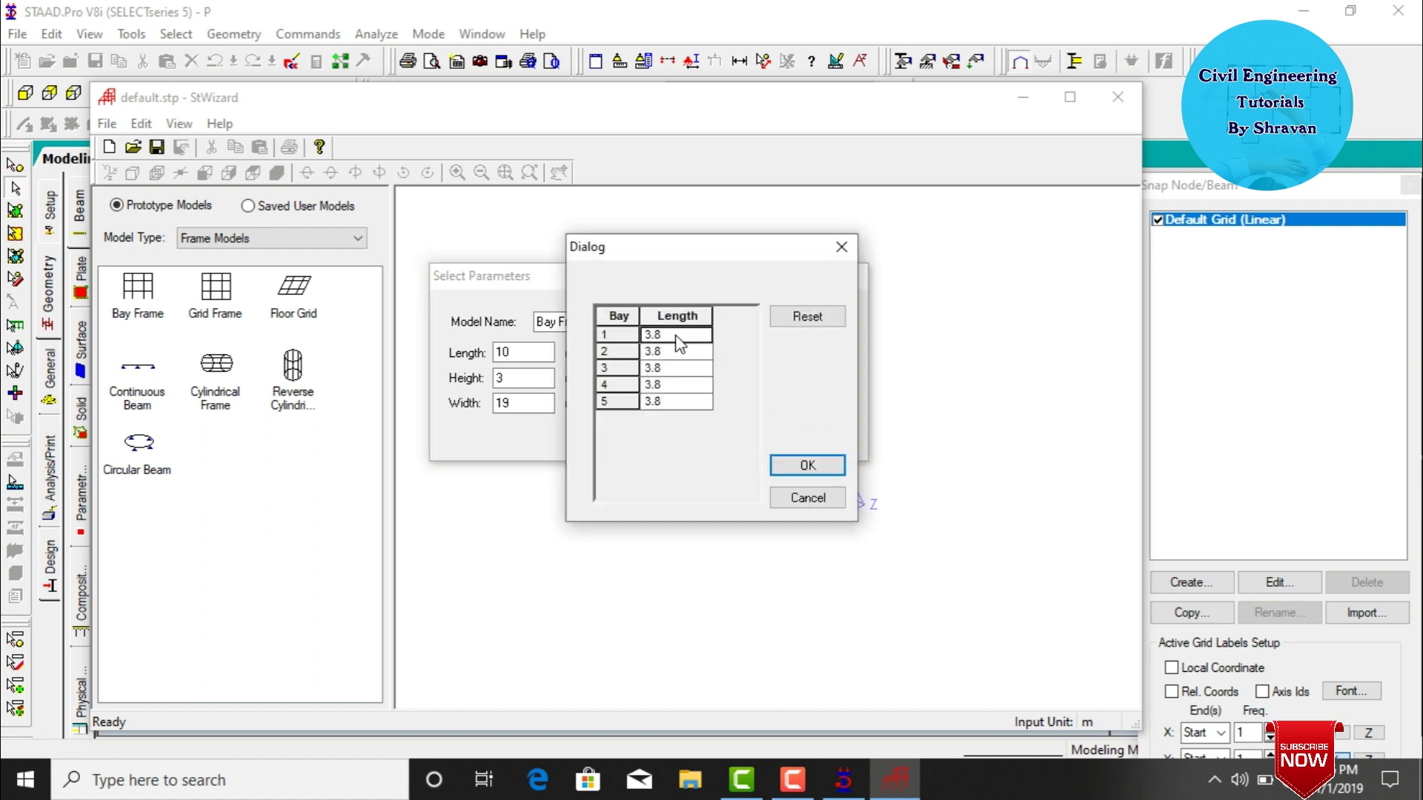
type("4")
key("Down")
type("4")
key("Down")
type("4")
key("Down")
type("4")
key("Down")
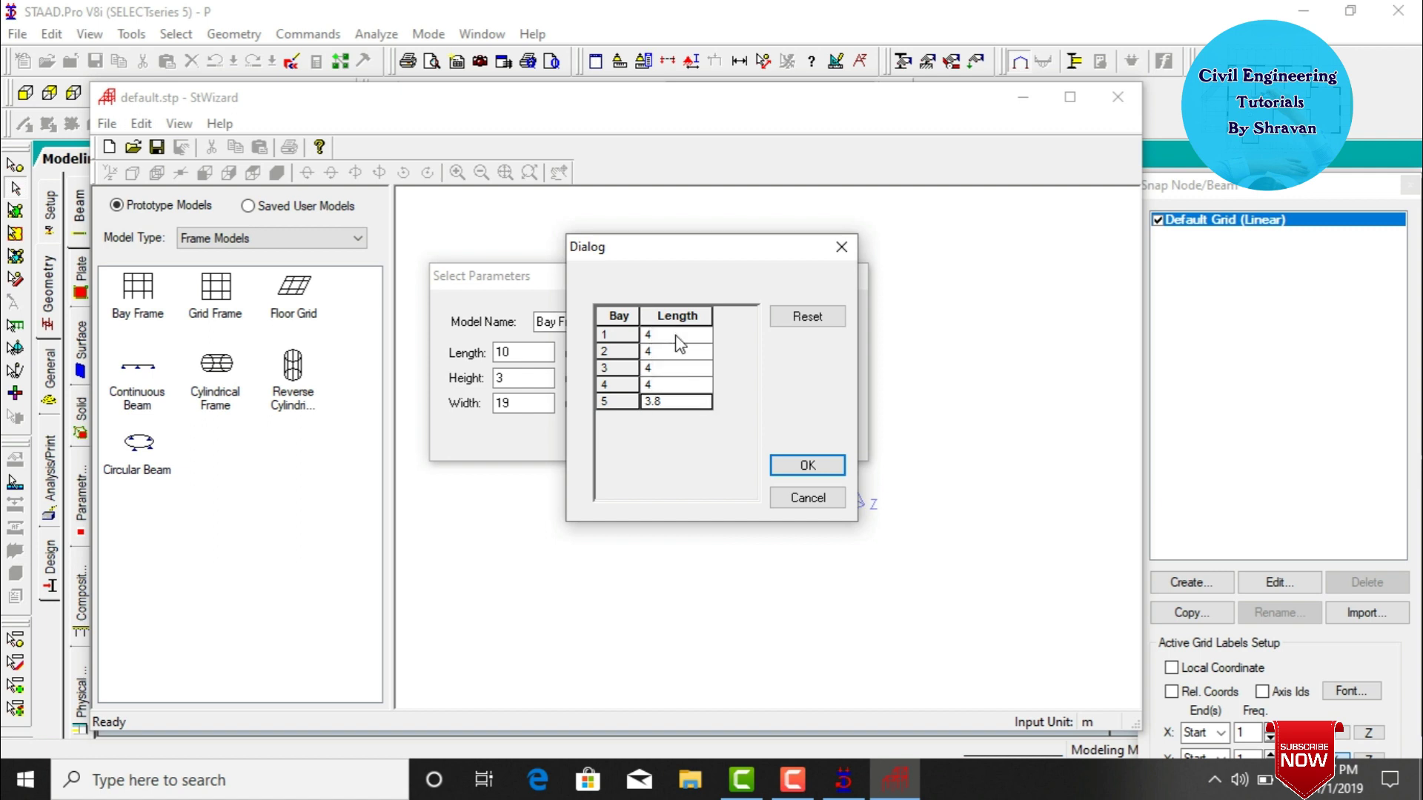
type("3")
Confirm the bay lengths and apply them to generate the 3D bay frame.
left_click(813, 465)
left_click(747, 438)
left_click_drag(1001, 467, 1002, 348)
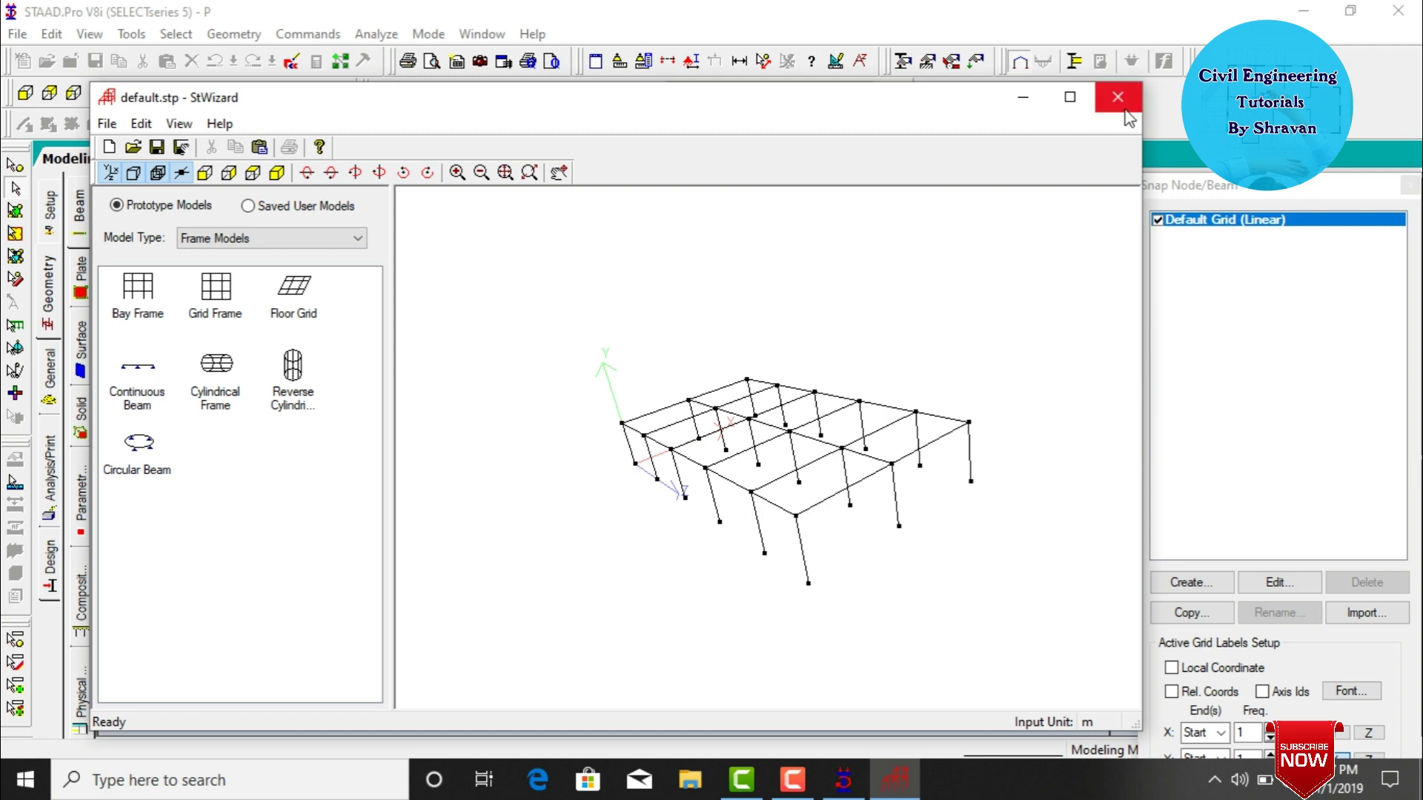
Transfer the wizard's bay frame into project P at the default position and hide the snap grid.
left_click_drag(718, 95, 851, 181)
left_click(1253, 180)
left_click(793, 442)
left_click(824, 295)
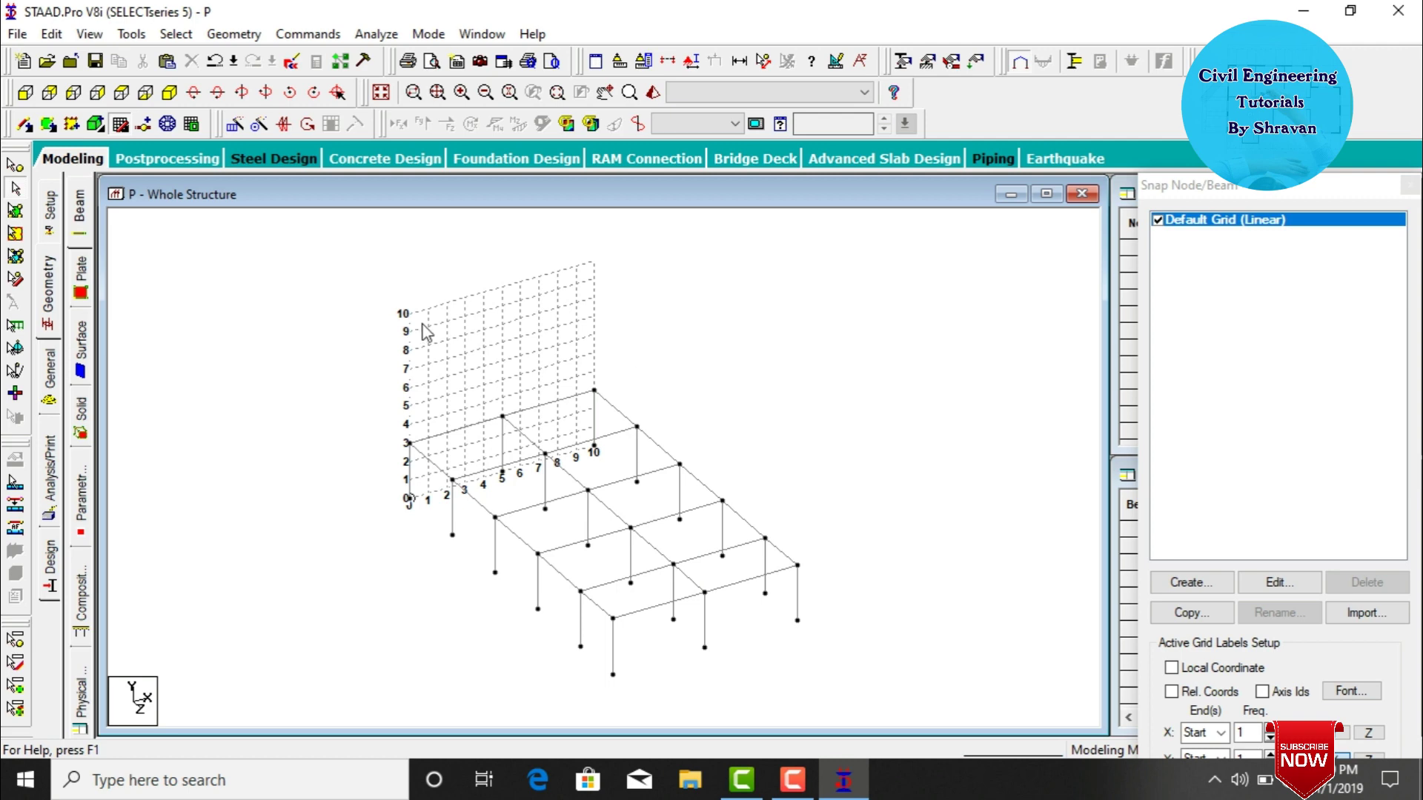
left_click(120, 125)
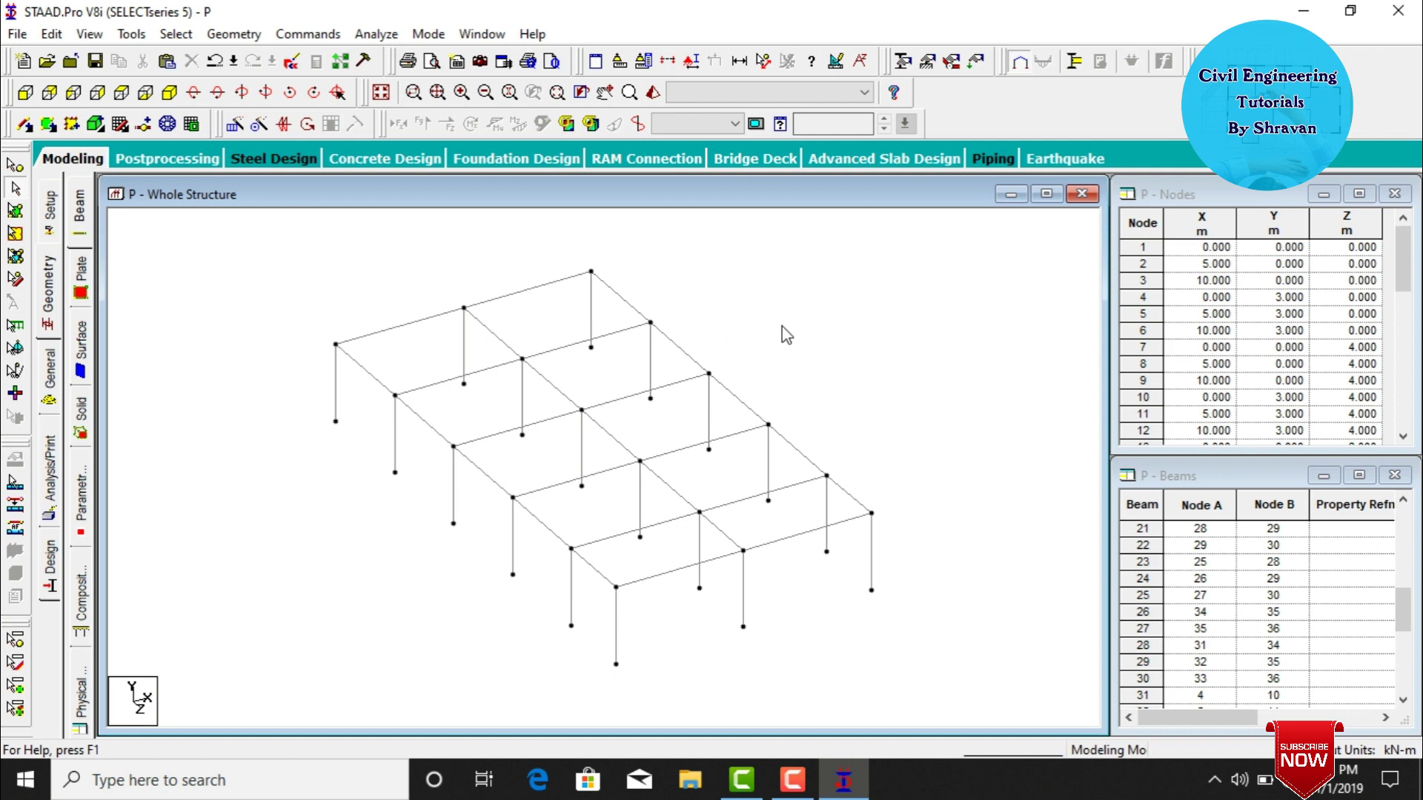
Insert node 37 on beam 21 at 3 m along its length.
left_click(671, 520)
right_click(671, 520)
left_click(723, 394)
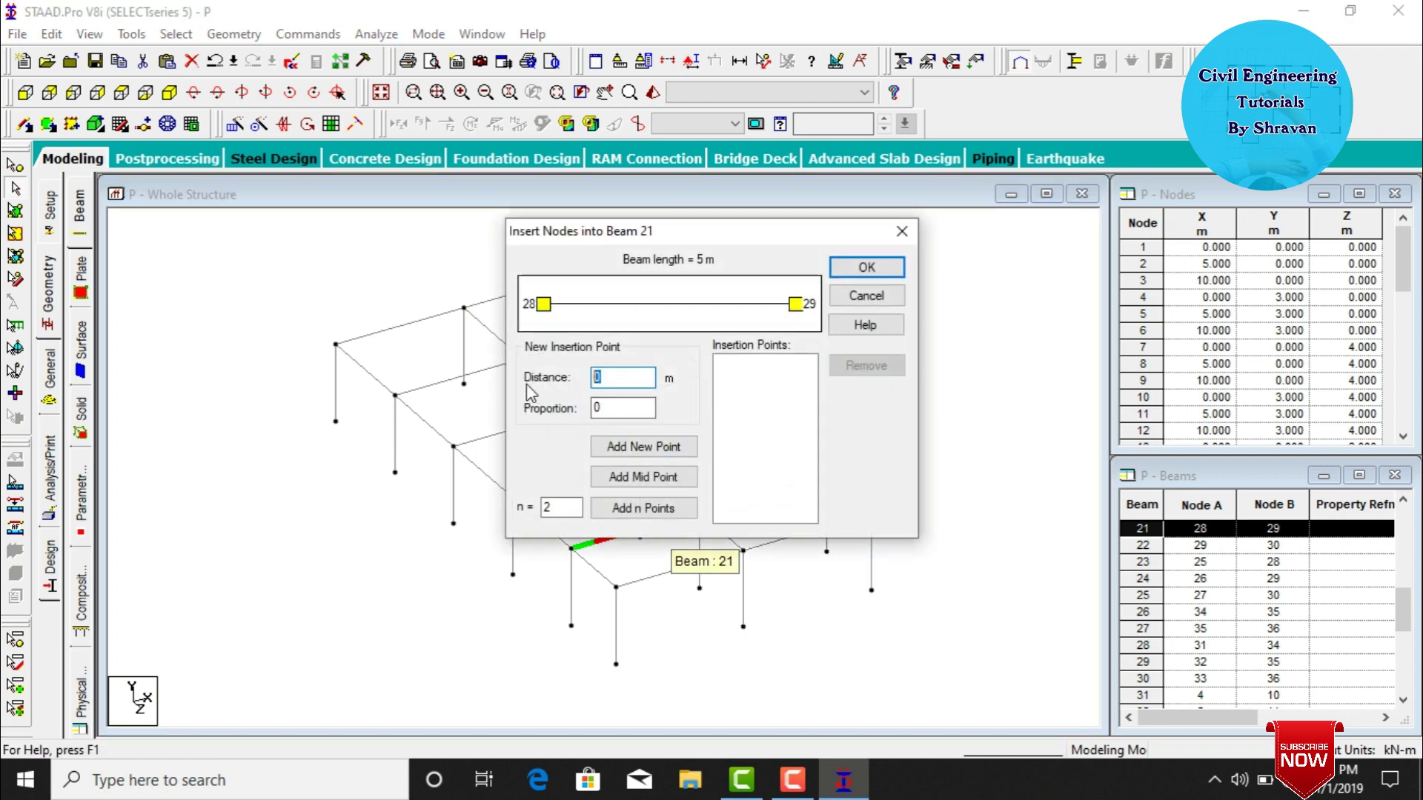
type("3")
left_click(600, 443)
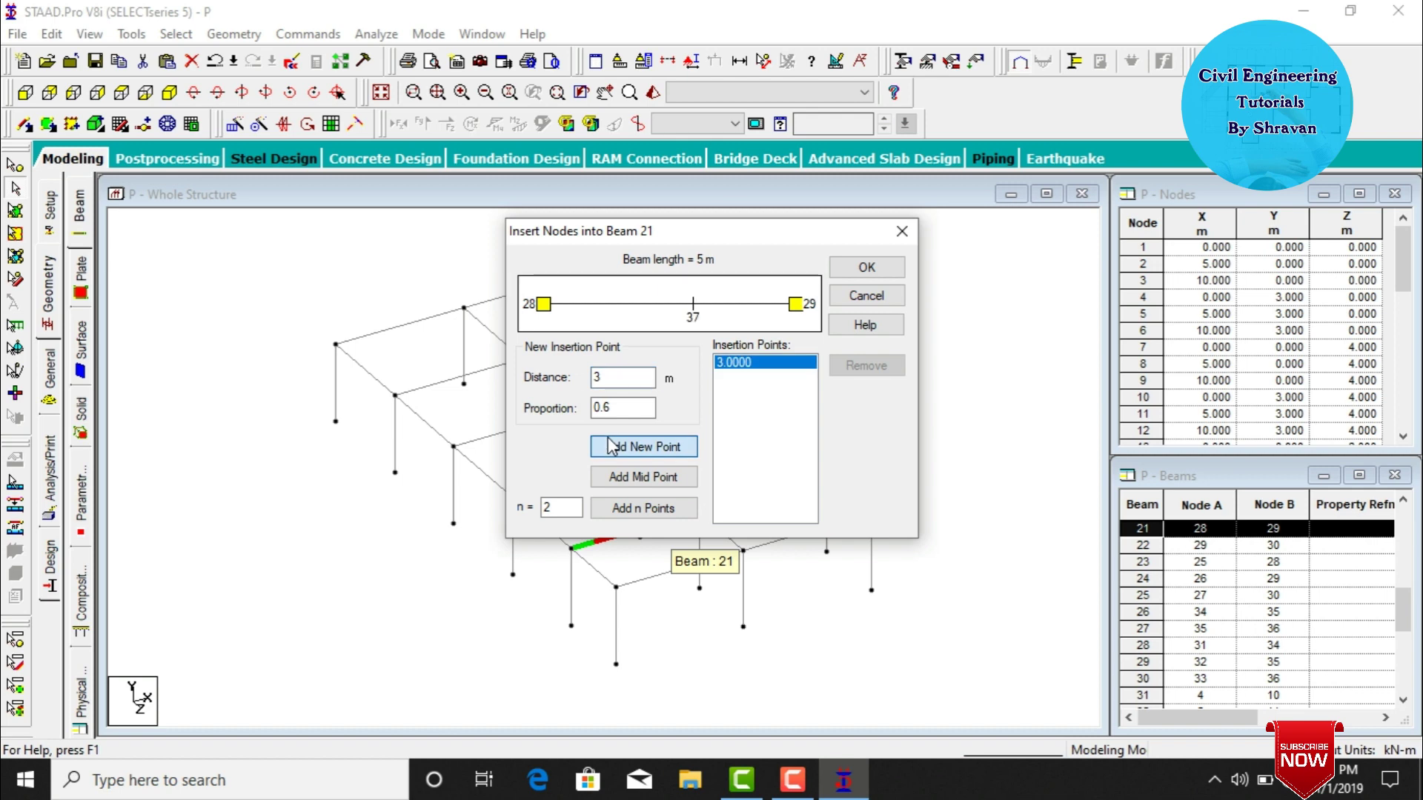
left_click(889, 268)
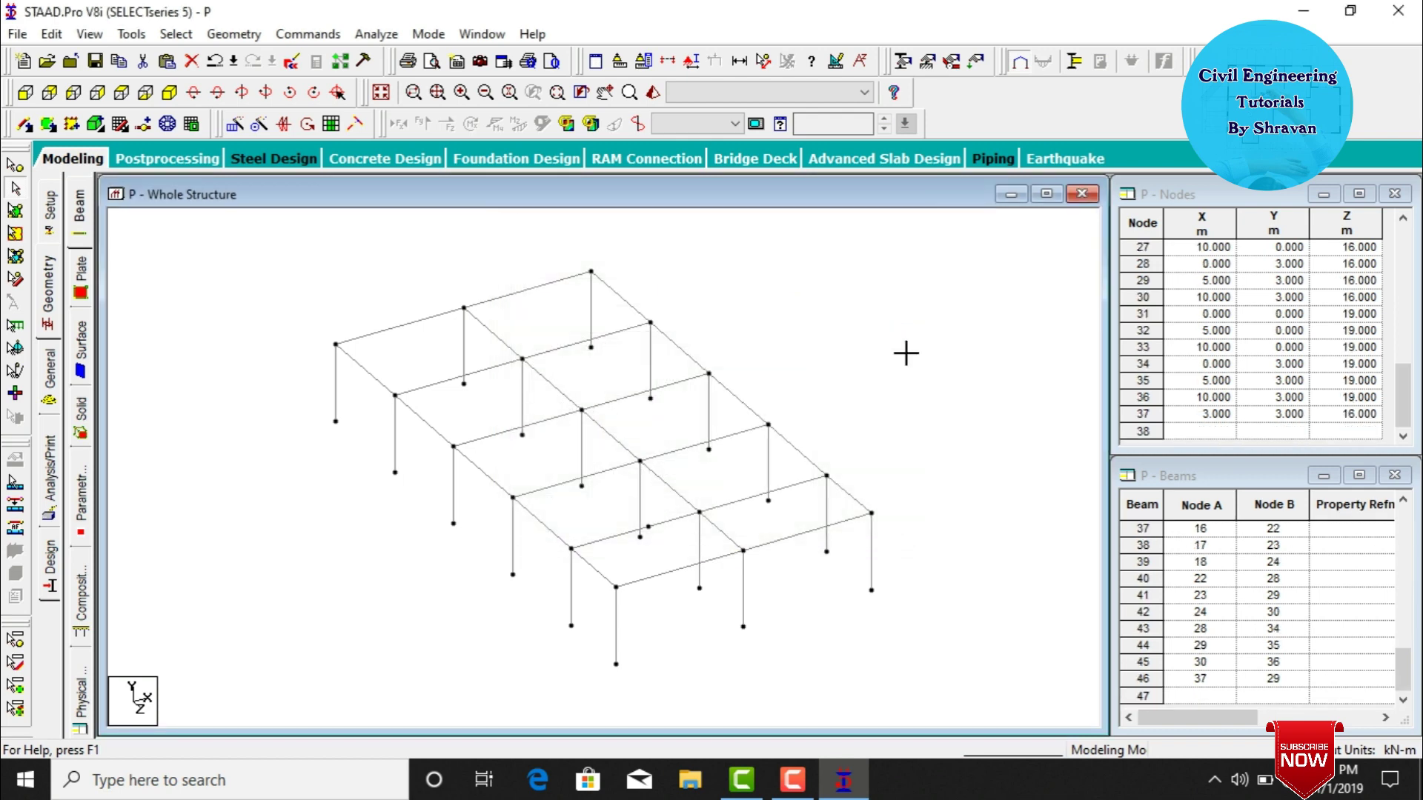
Insert node 38 on beam 41 at 2 m along its length.
left_click(671, 493)
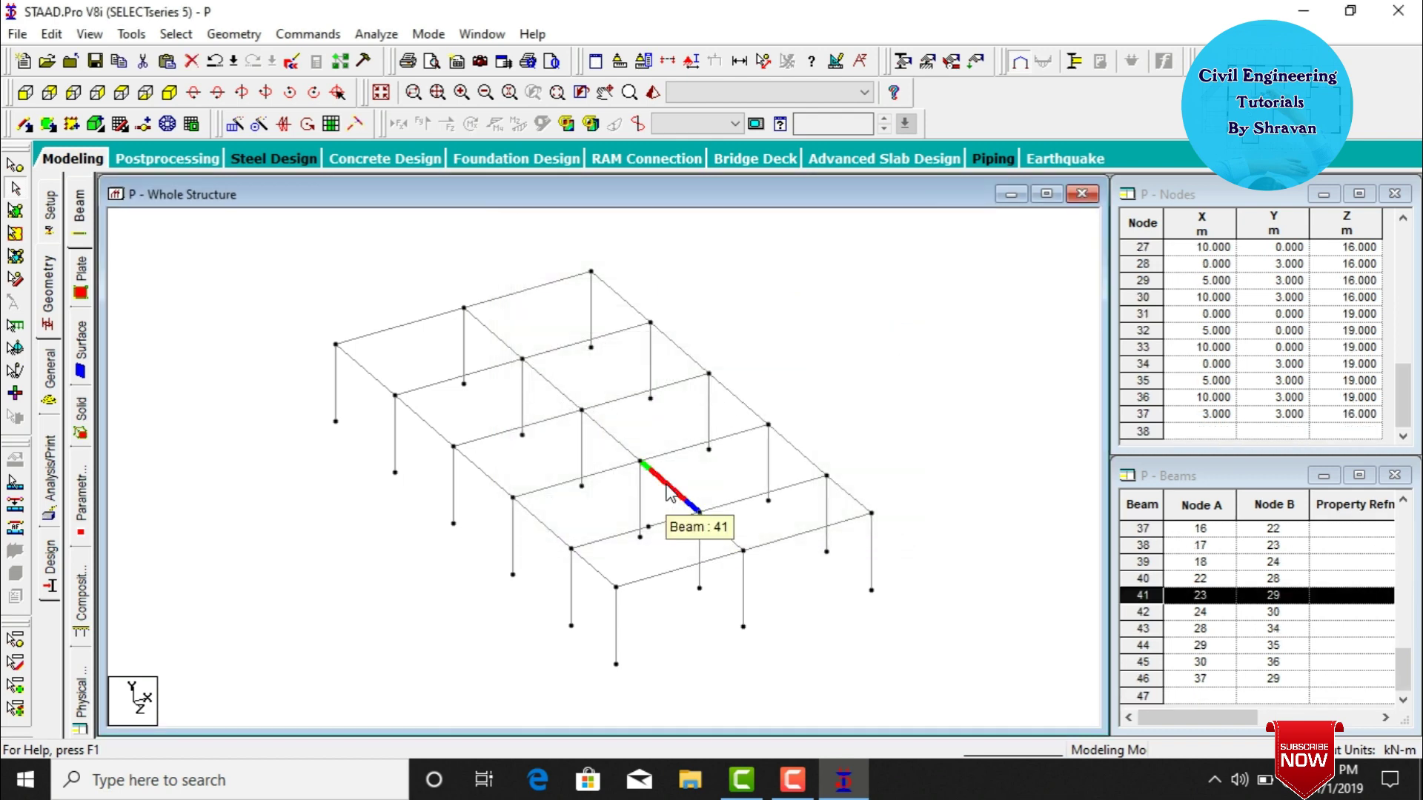
right_click(670, 491)
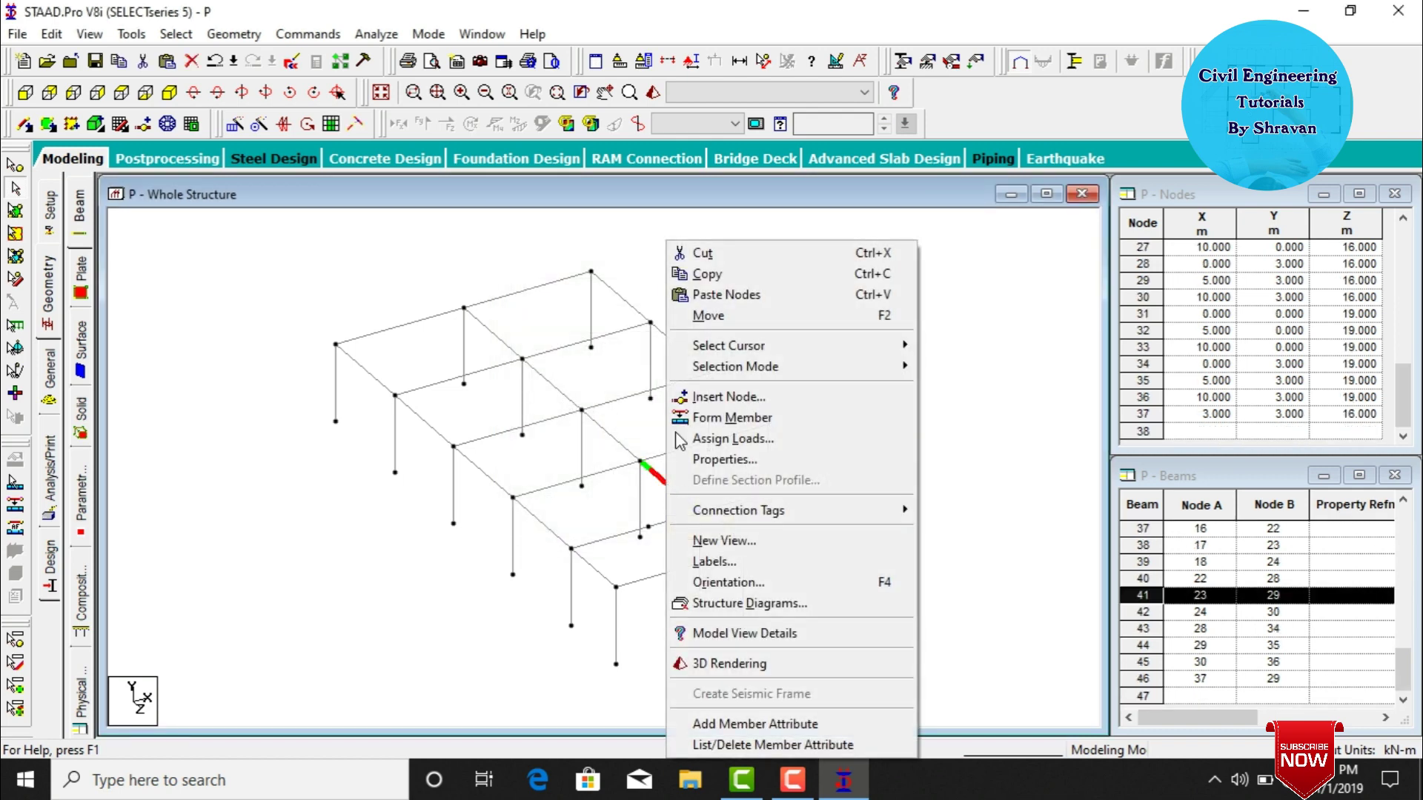
left_click(718, 398)
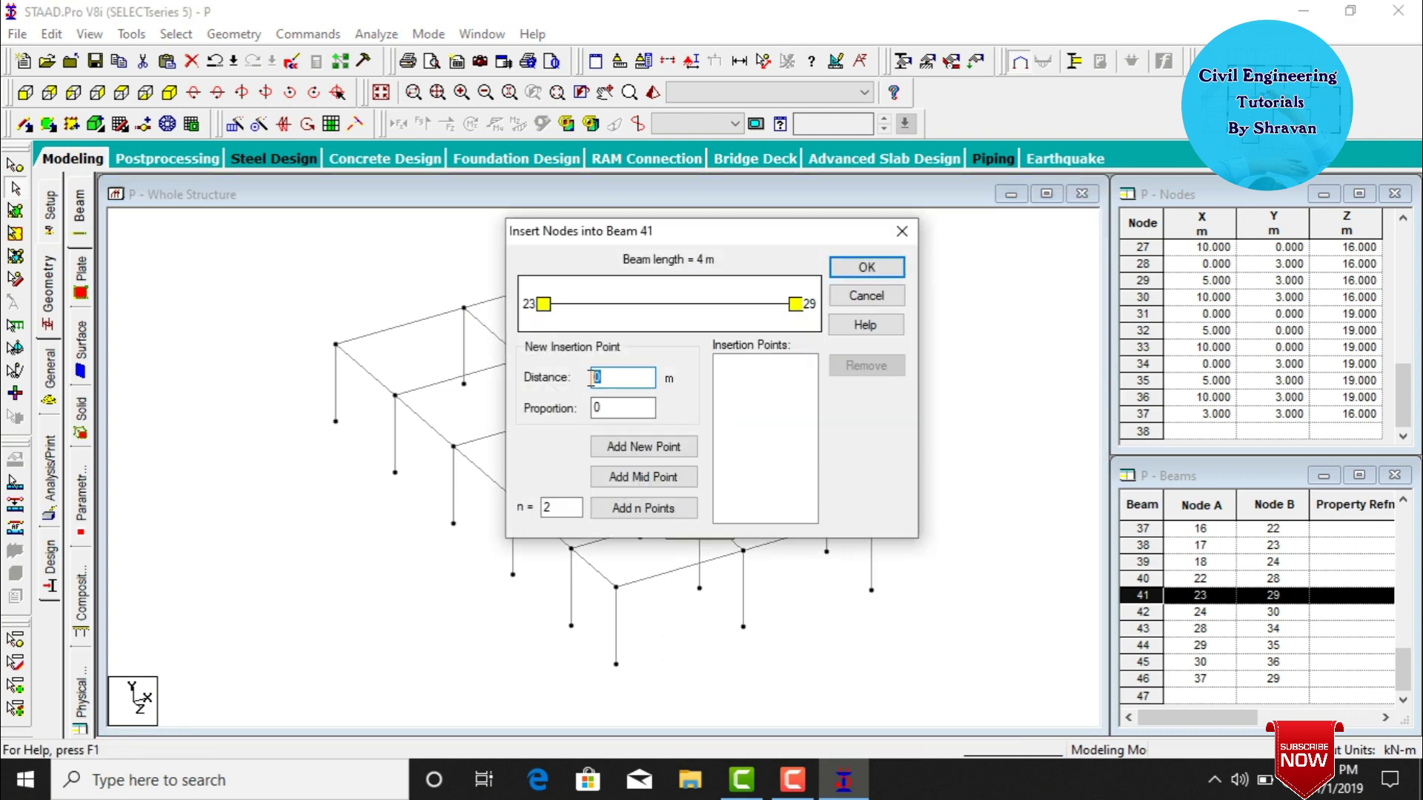
type("2")
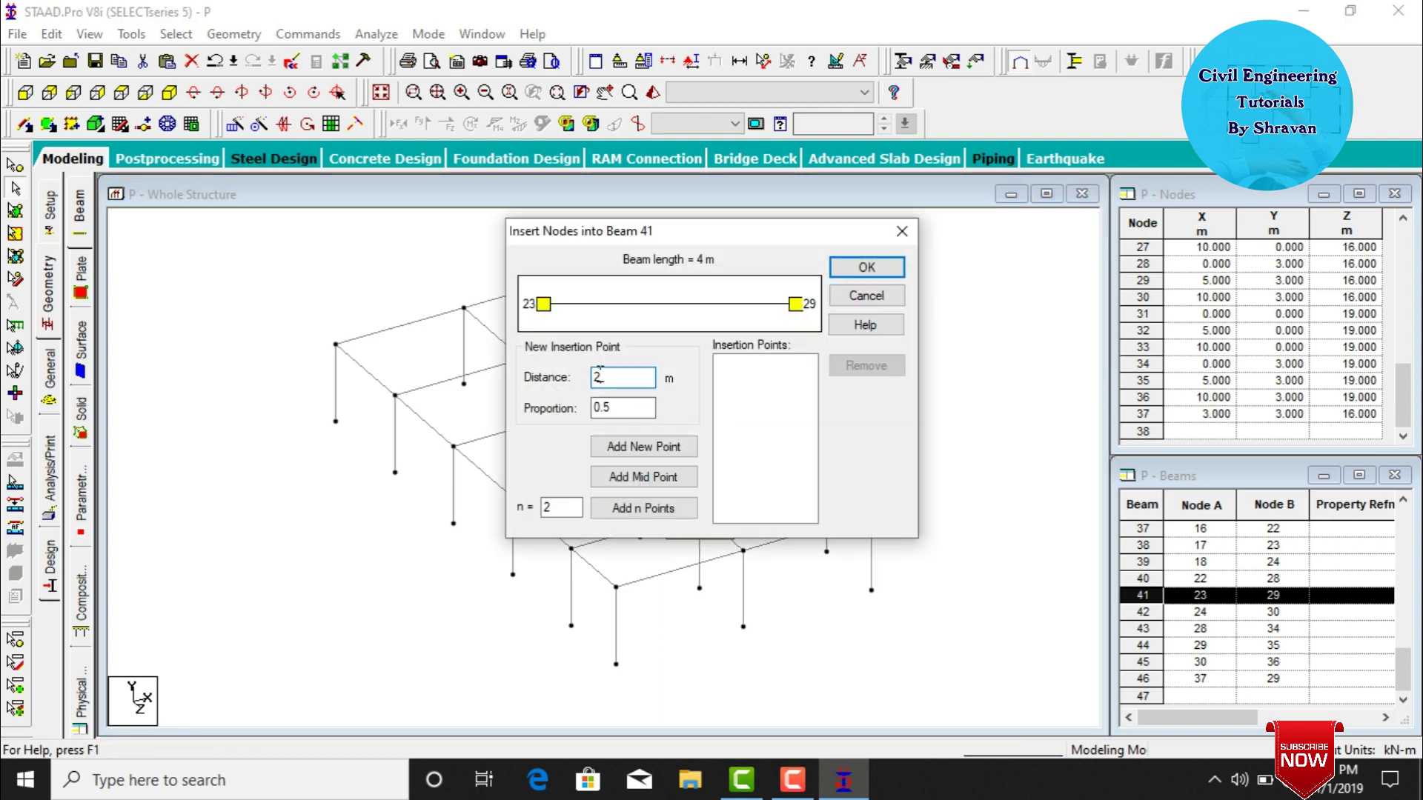
left_click(628, 447)
left_click(867, 267)
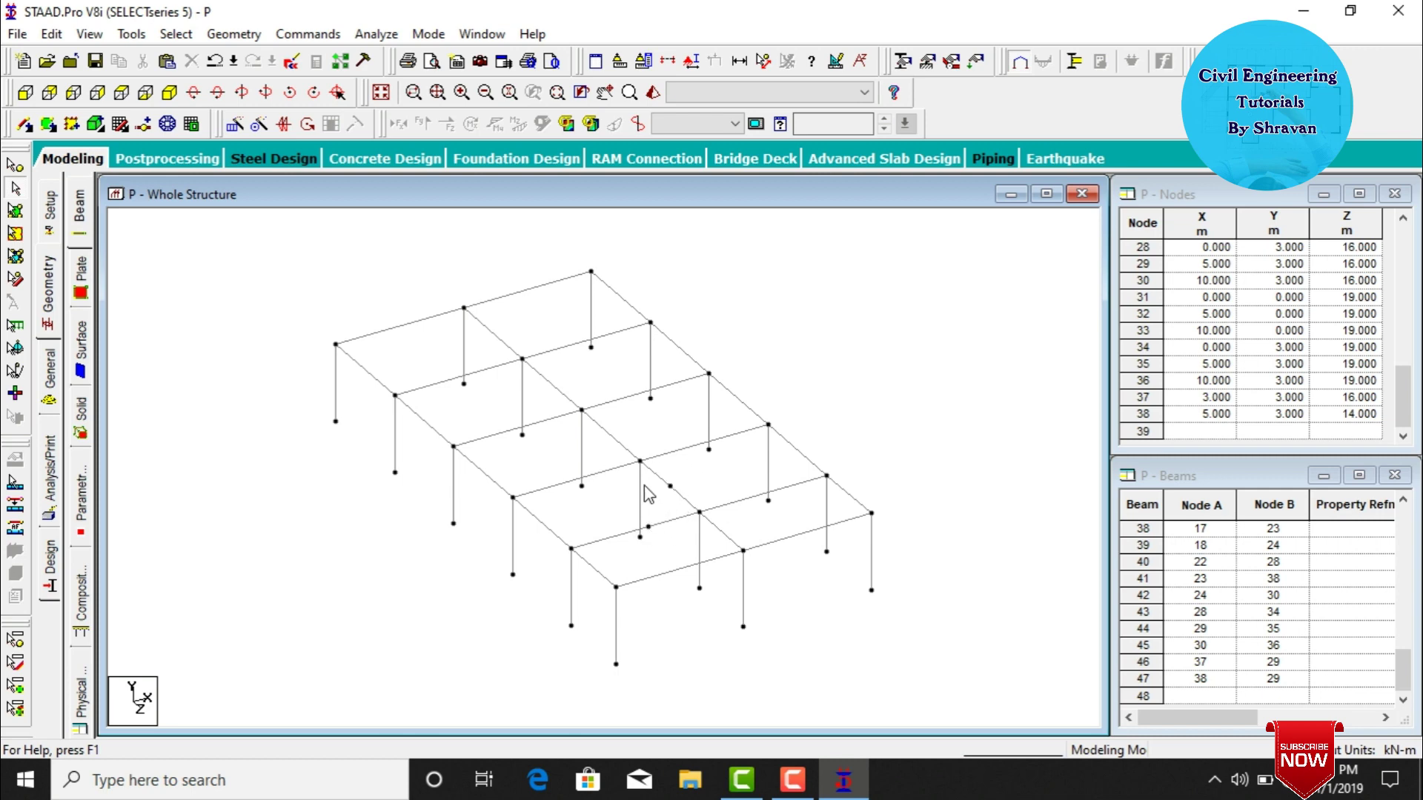
Create node 39 at (3, 3, 14) by copying node 38 and pasting it with X offset -2.
left_click(15, 164)
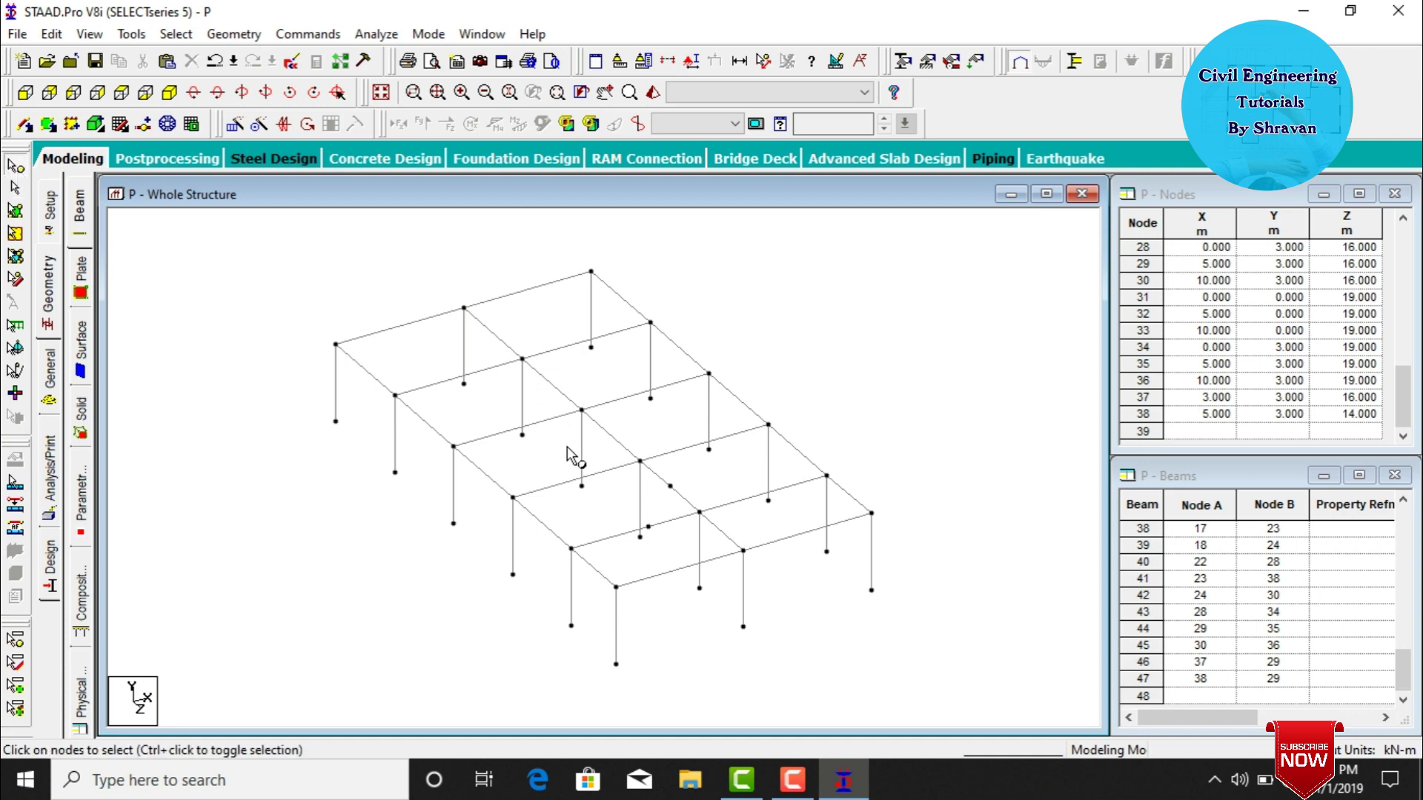
left_click(649, 528)
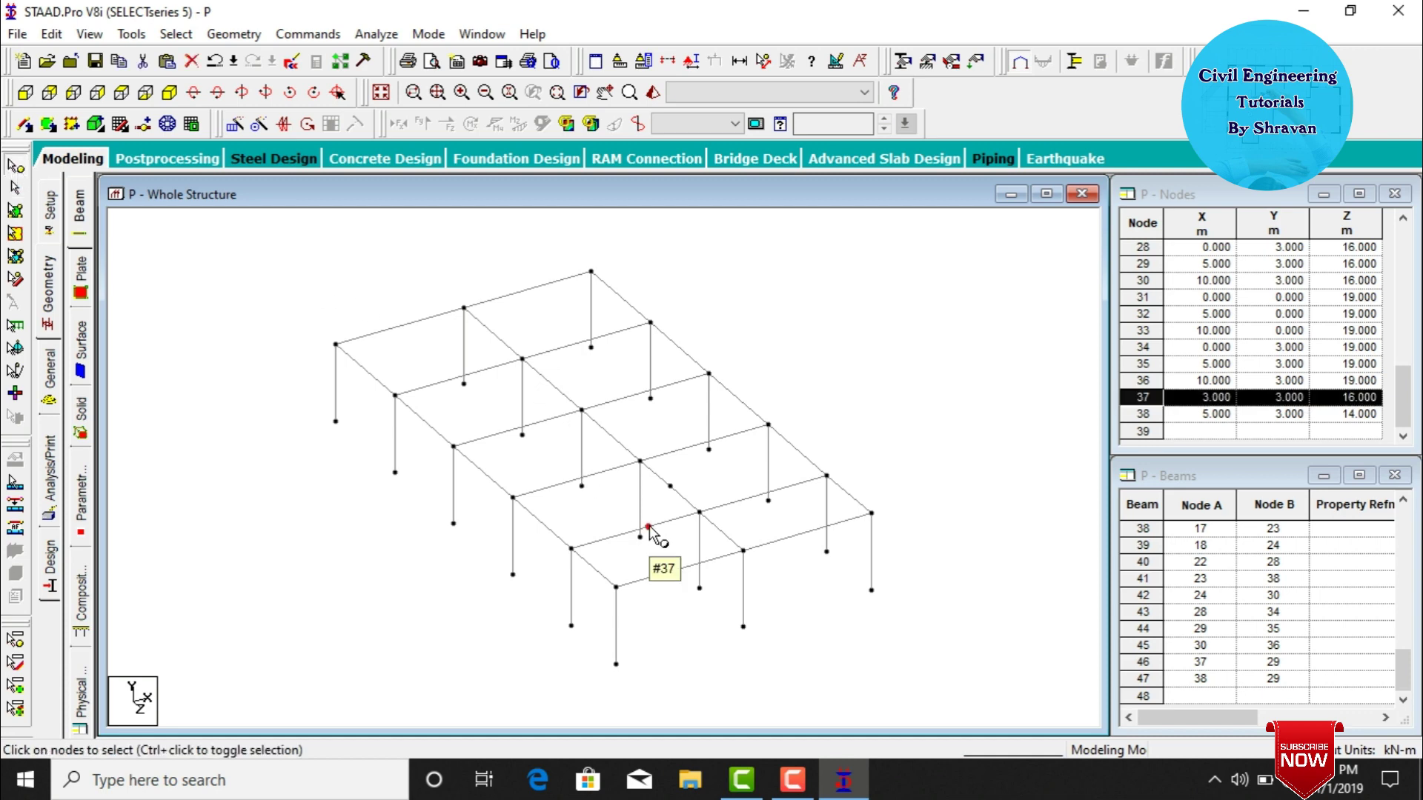
right_click(648, 527)
left_click(611, 493)
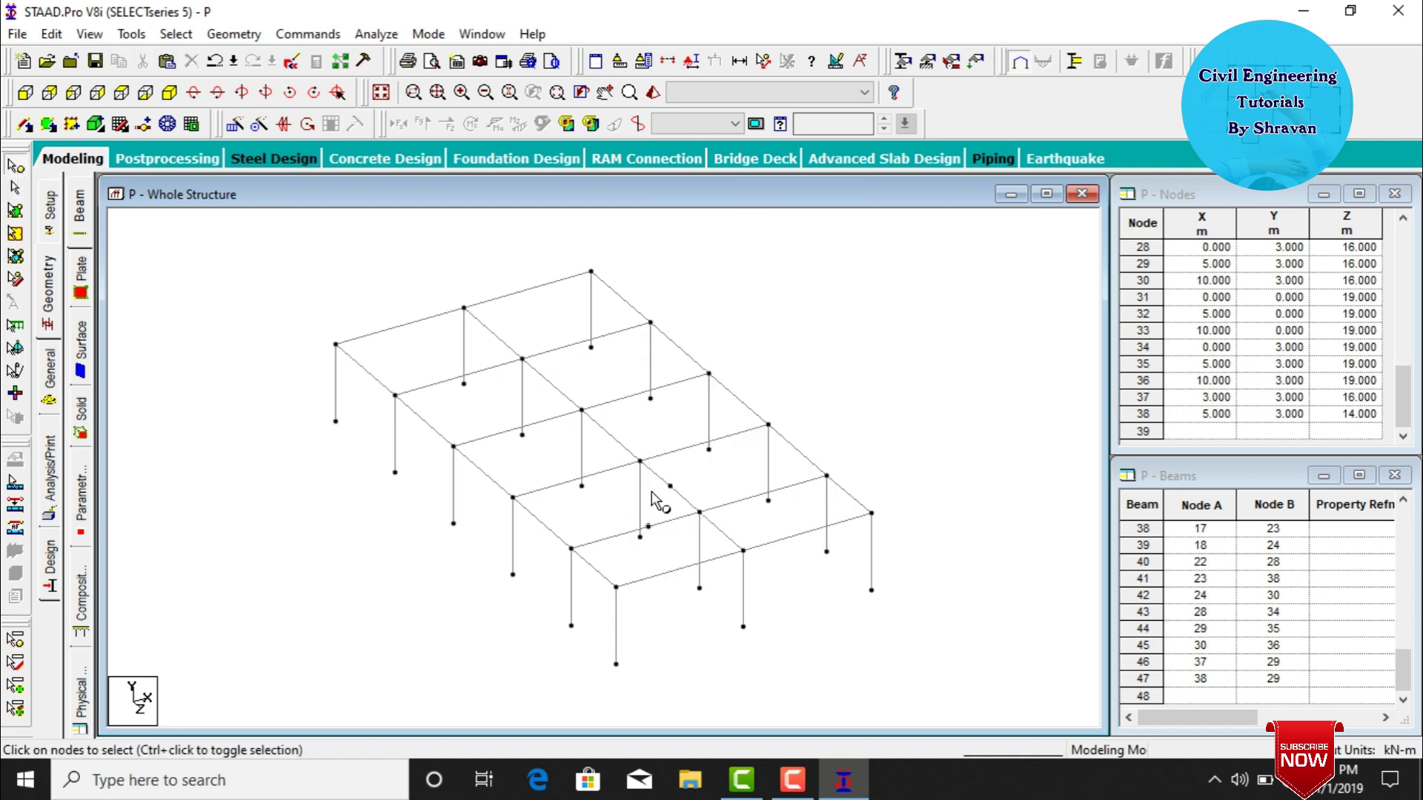
left_click(670, 488)
right_click(670, 488)
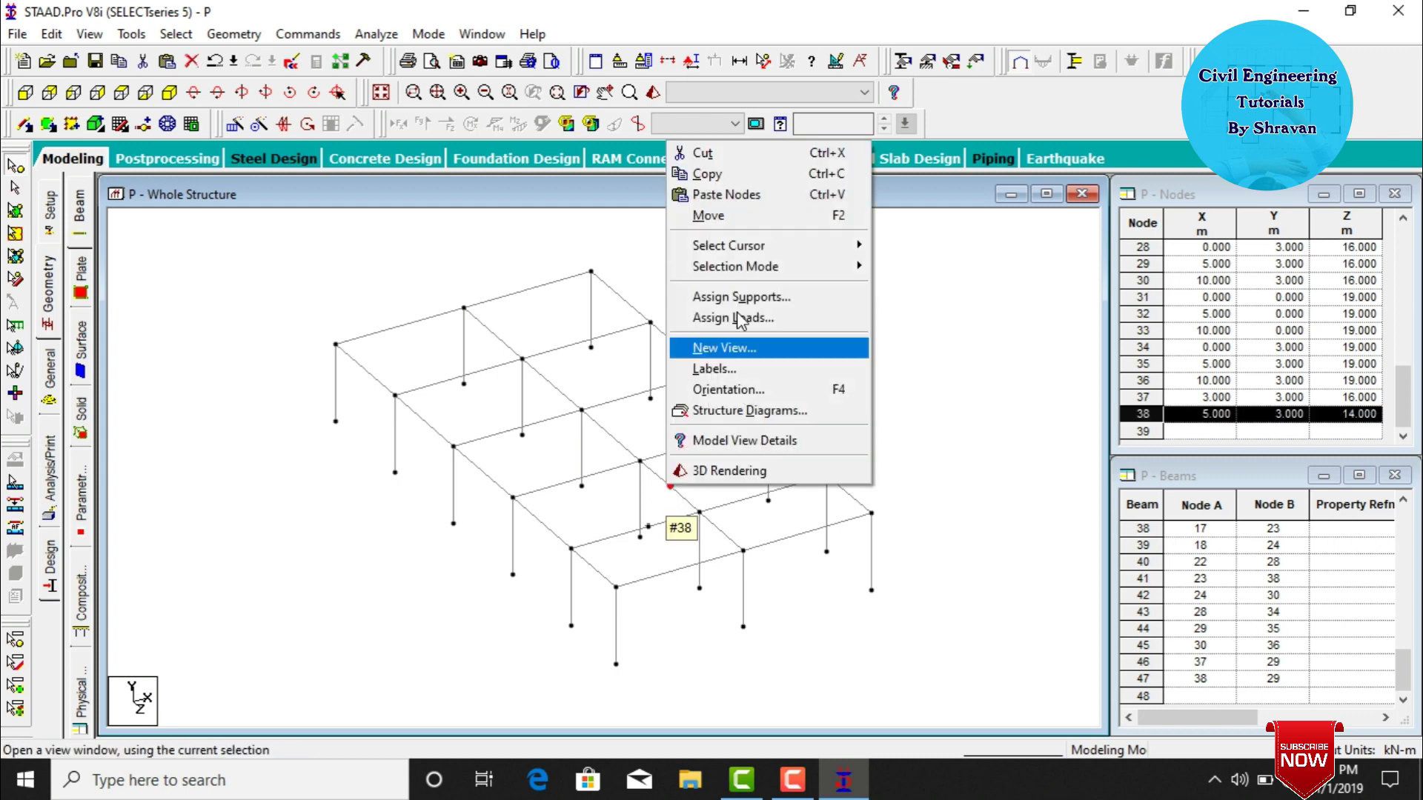
left_click(737, 172)
right_click(848, 315)
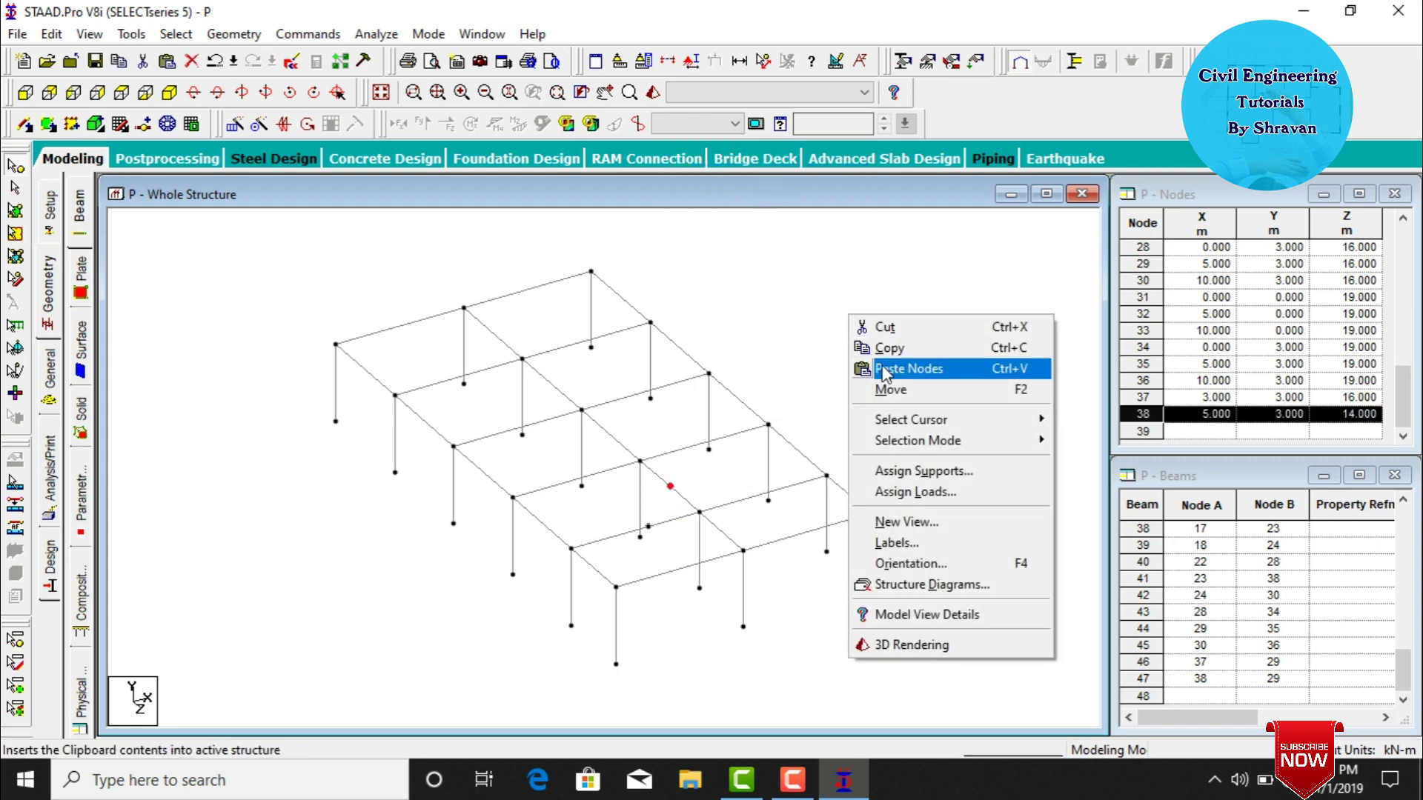
left_click(890, 365)
left_click_drag(630, 223, 907, 222)
left_click(862, 371)
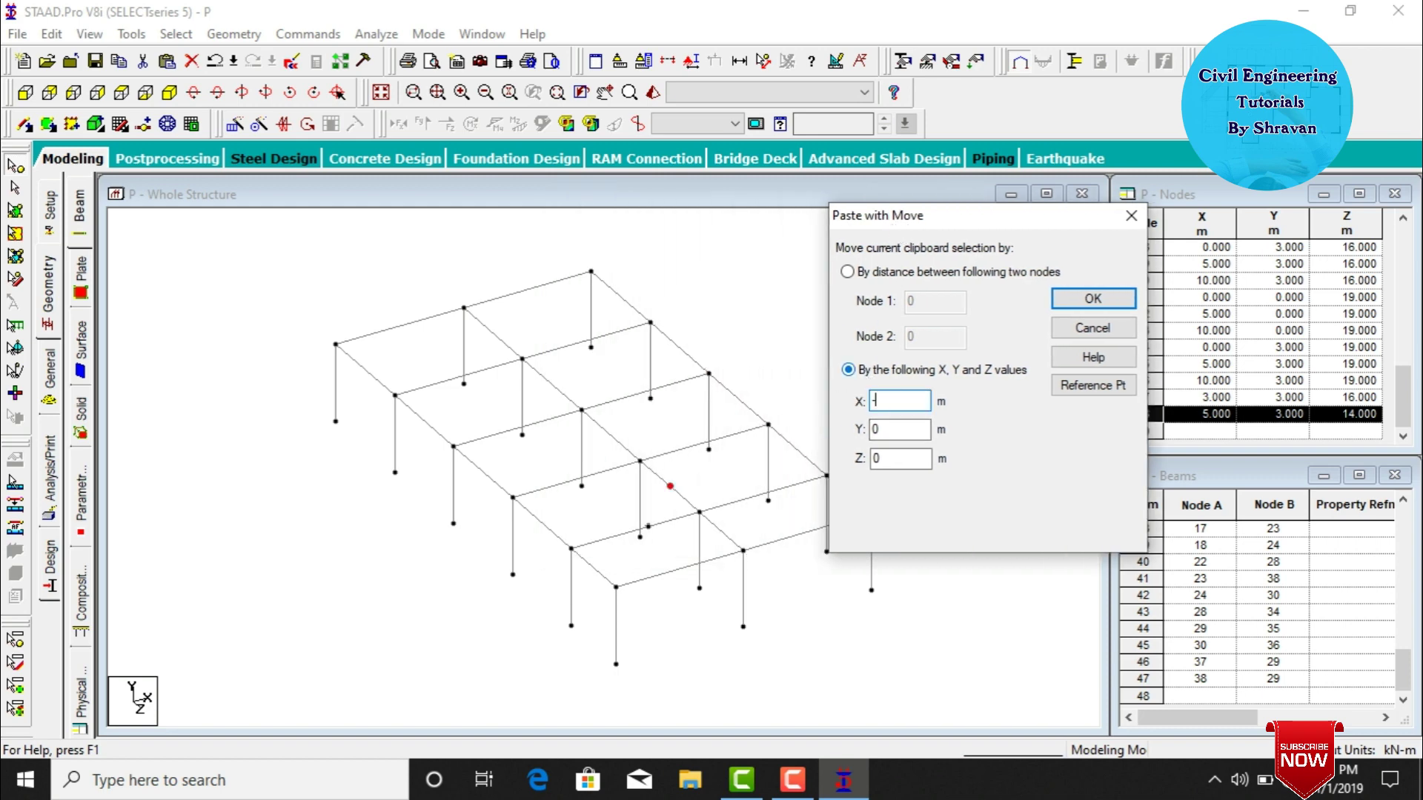
type("-2")
key("Return")
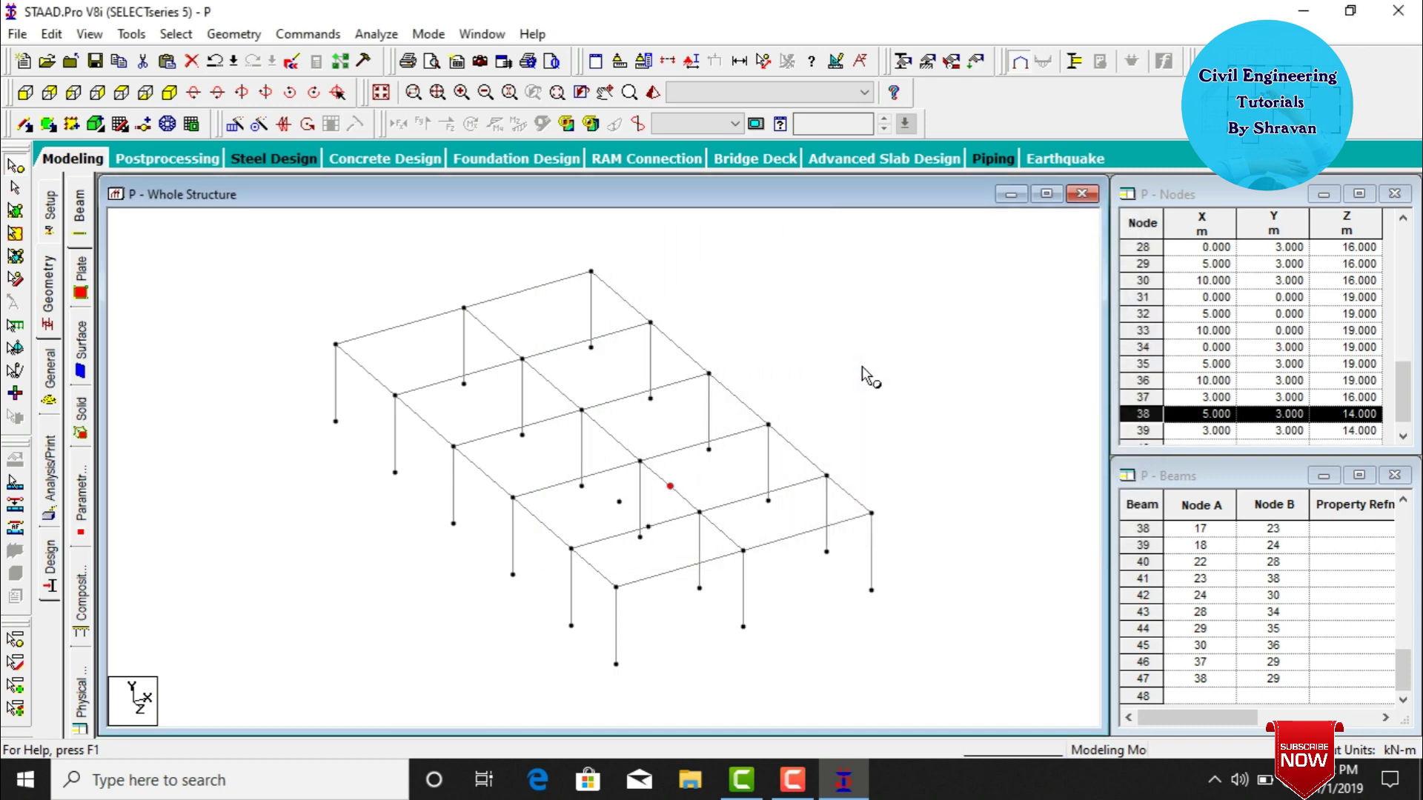
left_click(861, 366)
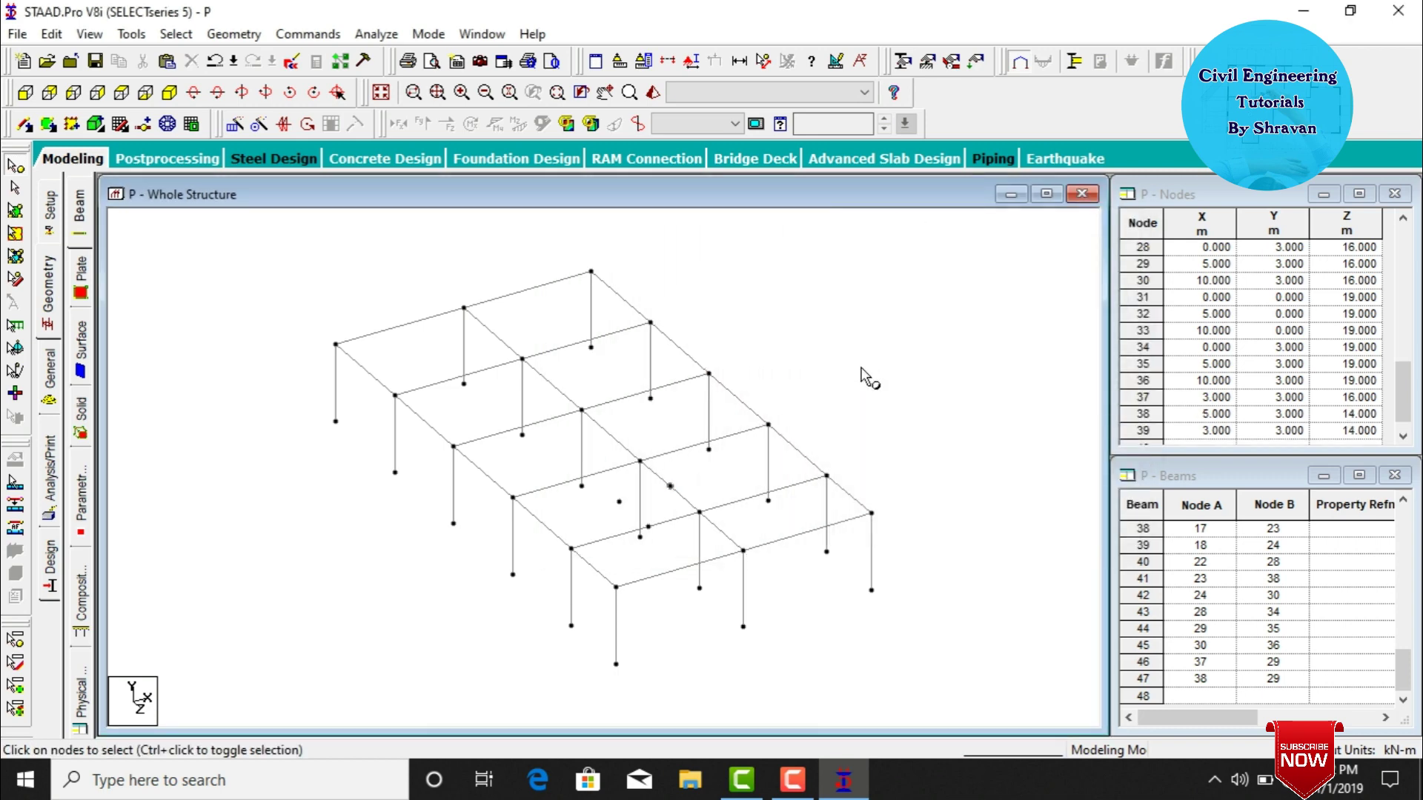
Copy nodes 37, 38 and 39 and paste them with a Y offset of -3 m.
left_click(619, 502)
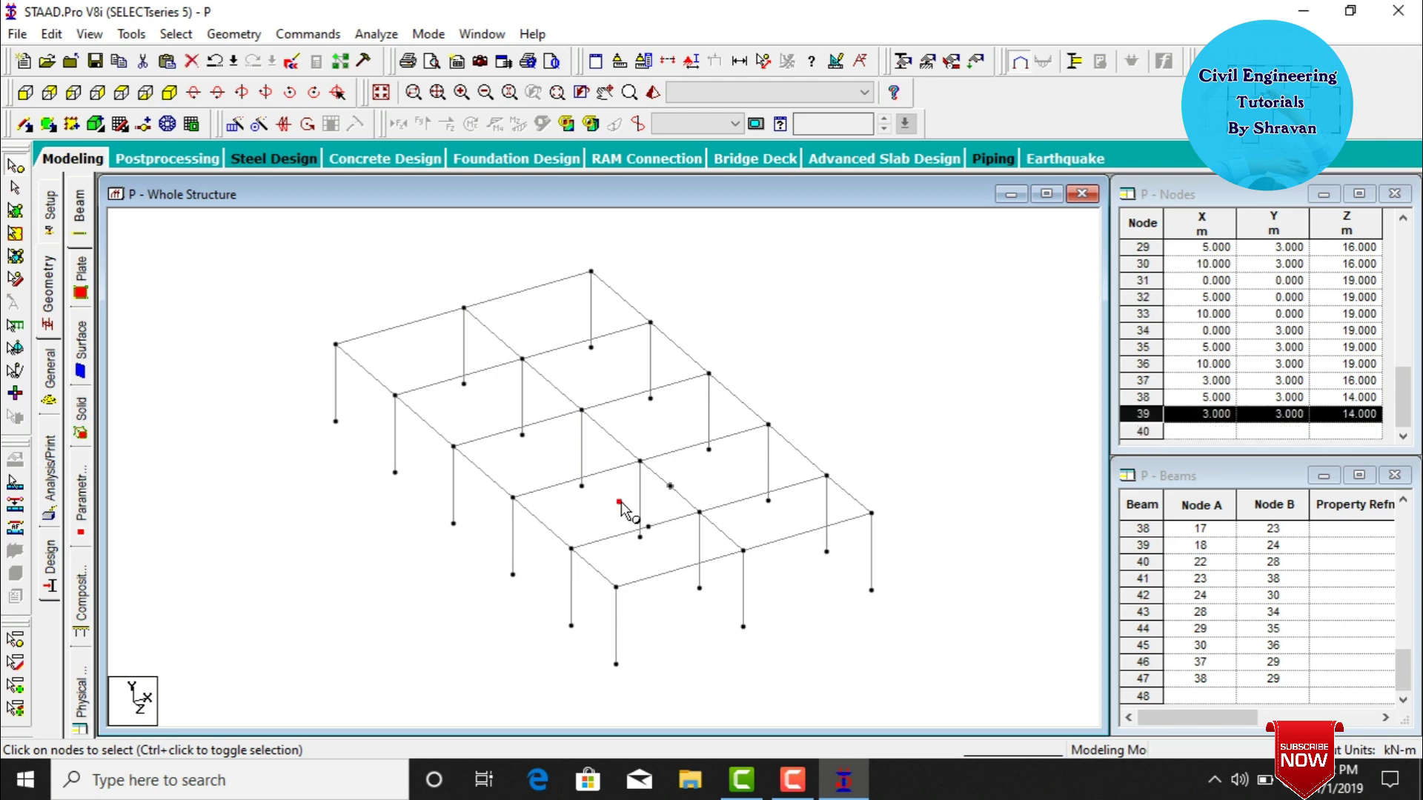
left_click(649, 527, "ctrl")
left_click(673, 487, "ctrl")
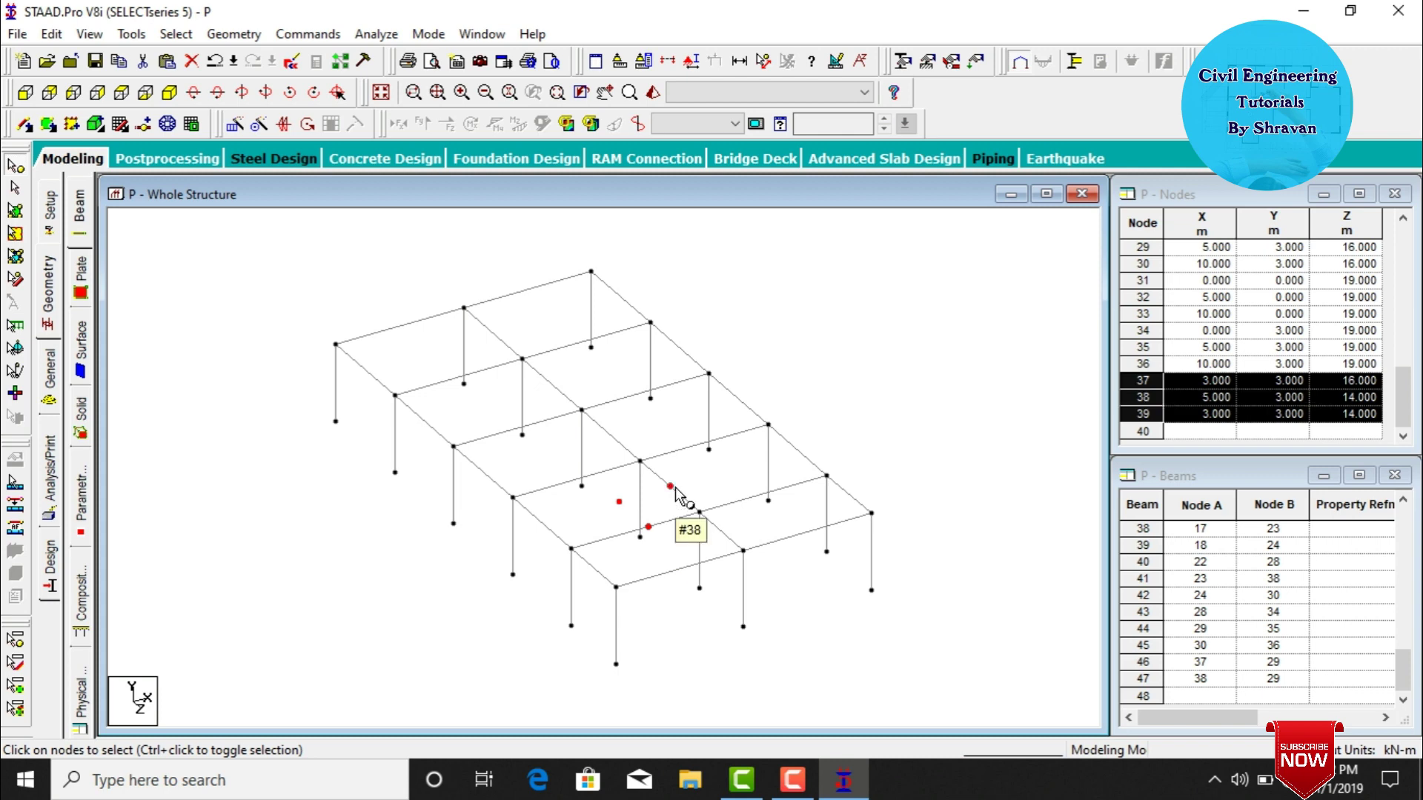
right_click(676, 491)
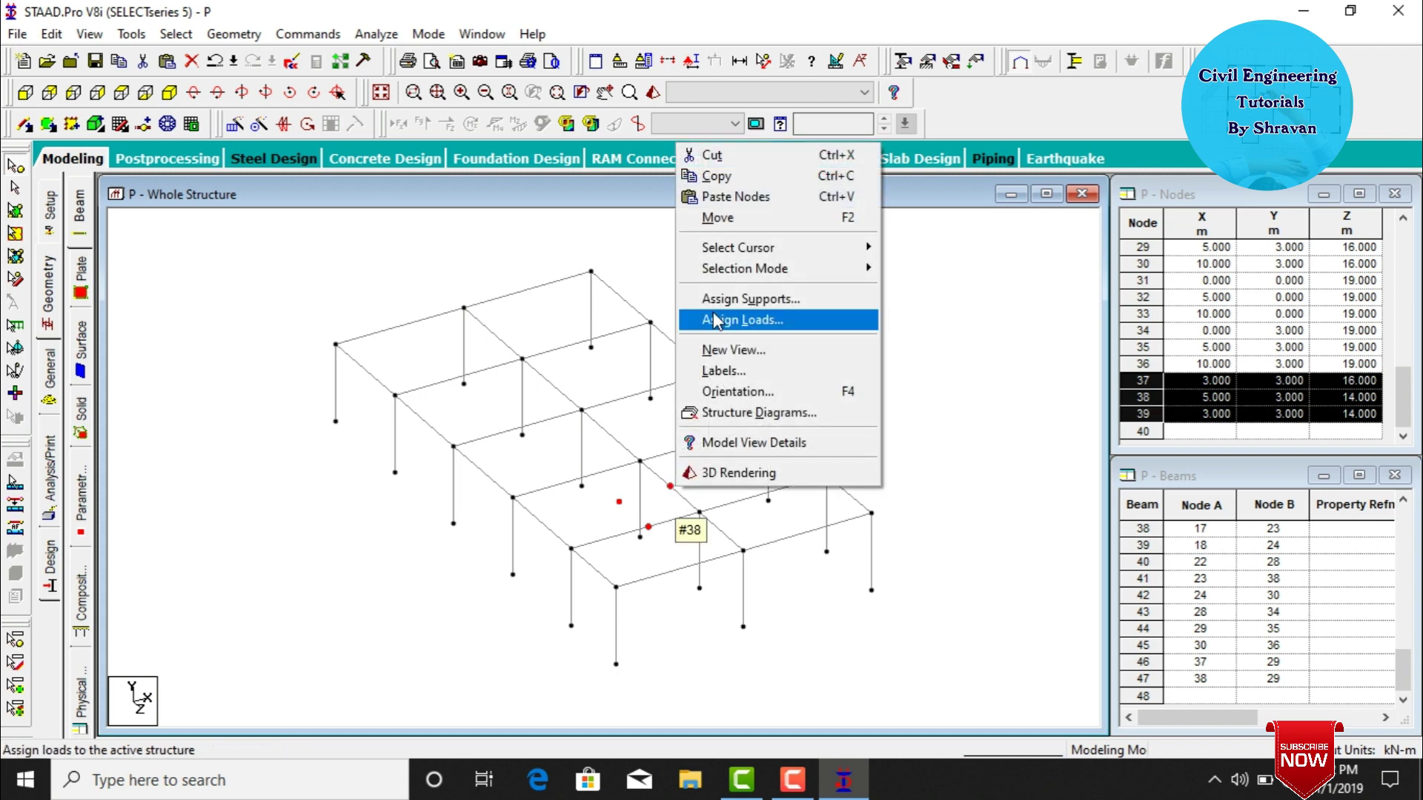
left_click(723, 173)
right_click(817, 300)
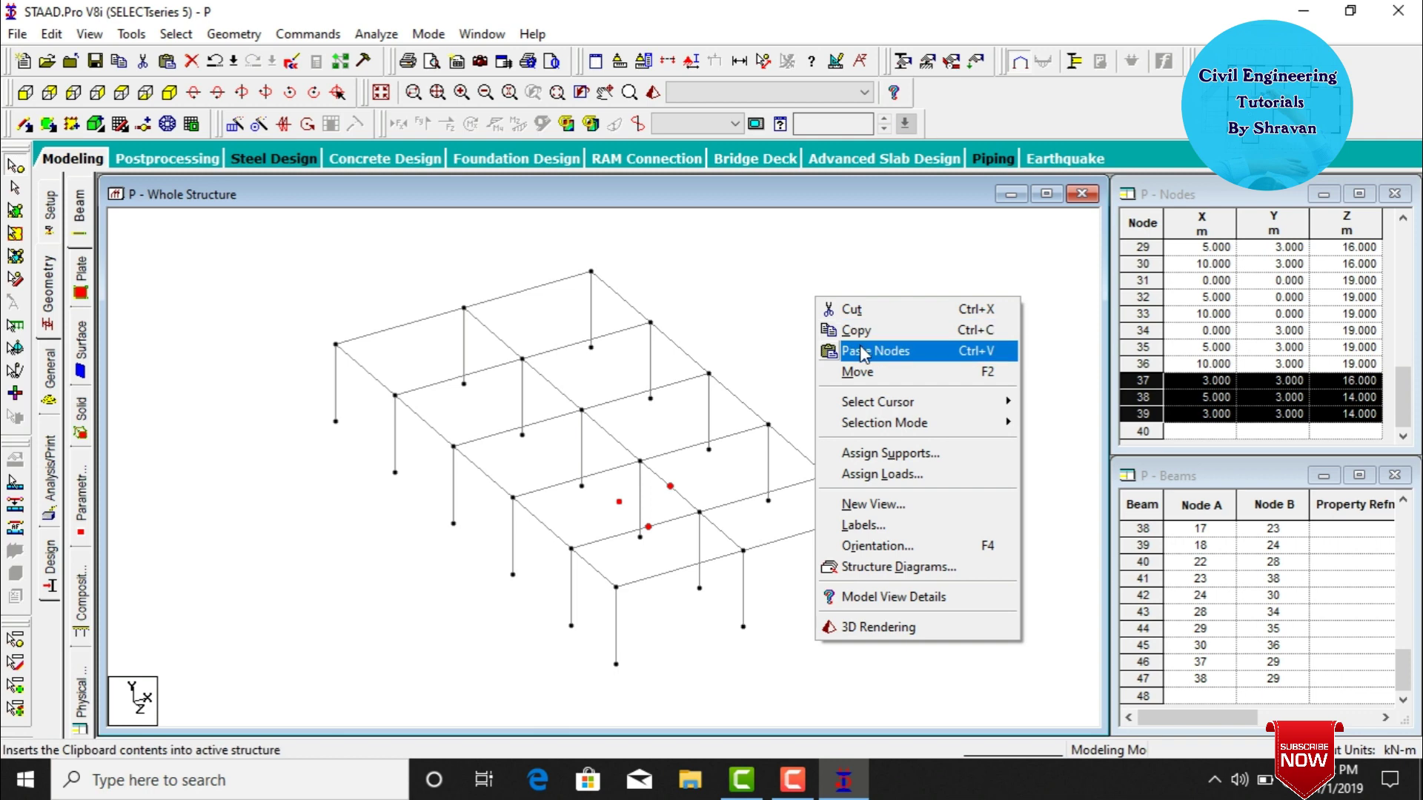
left_click(852, 352)
left_click_drag(619, 427, 561, 427)
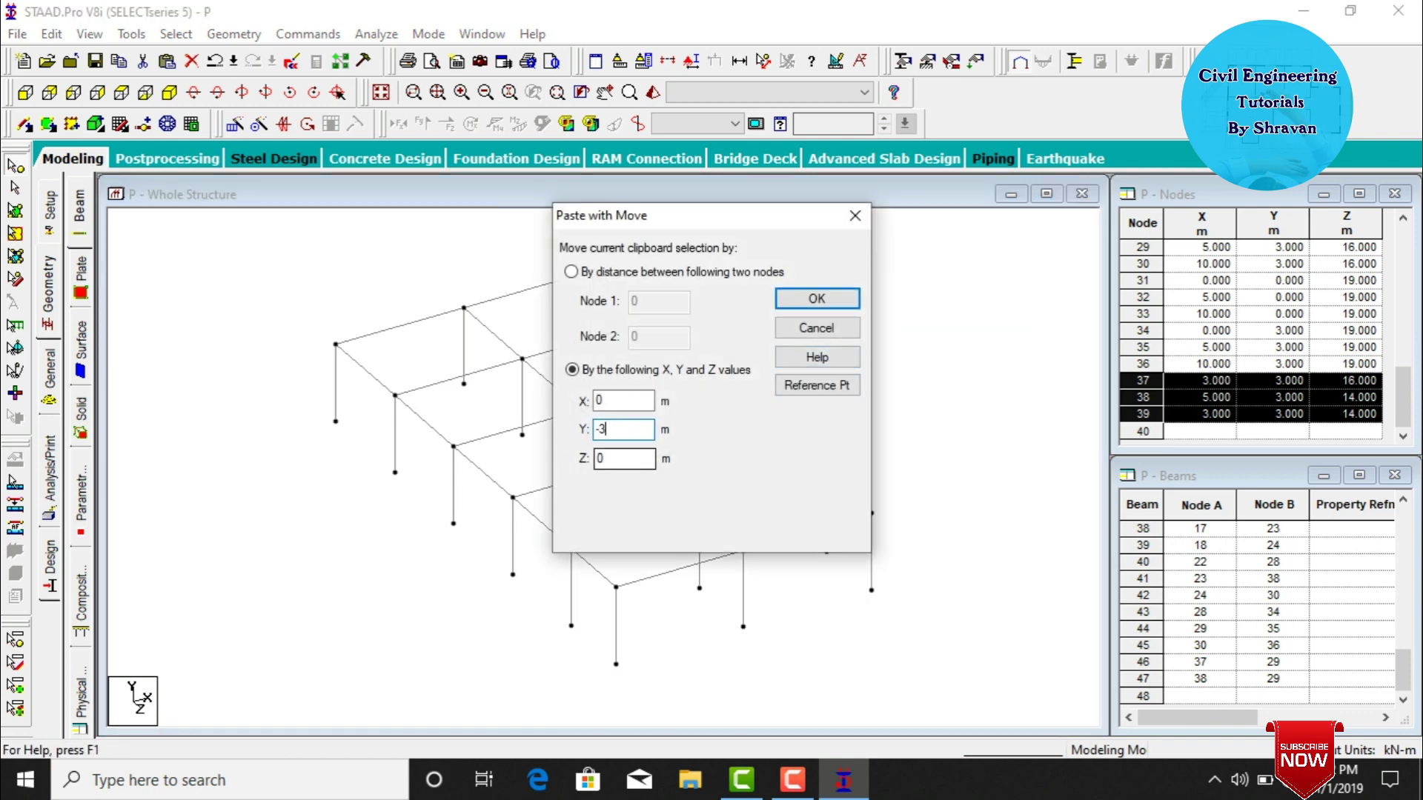
type("-3")
key("Return")
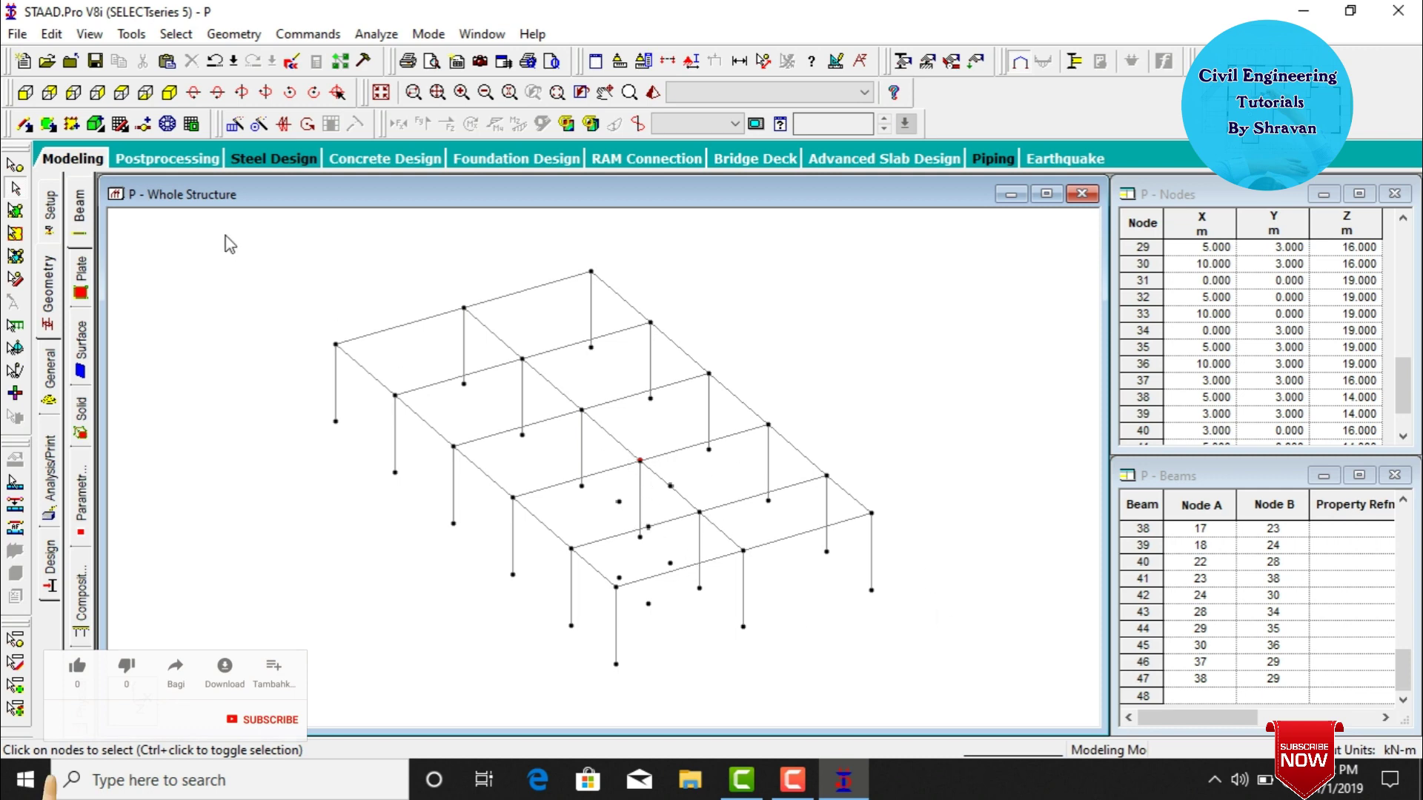
Draw beam 48 from node 38 to node 39, then begin a wall surface at a lower node.
left_click(26, 126)
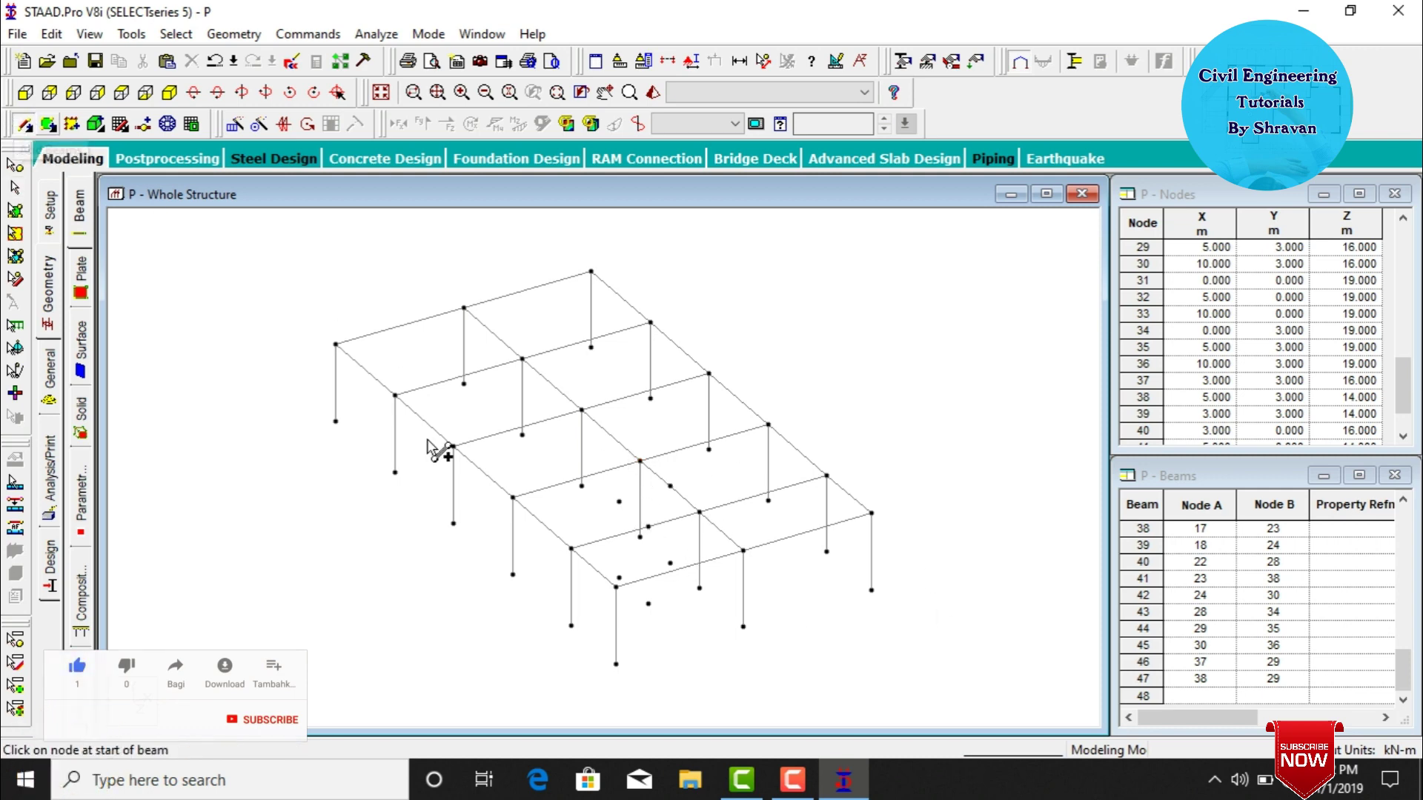
left_click_drag(670, 486, 618, 502)
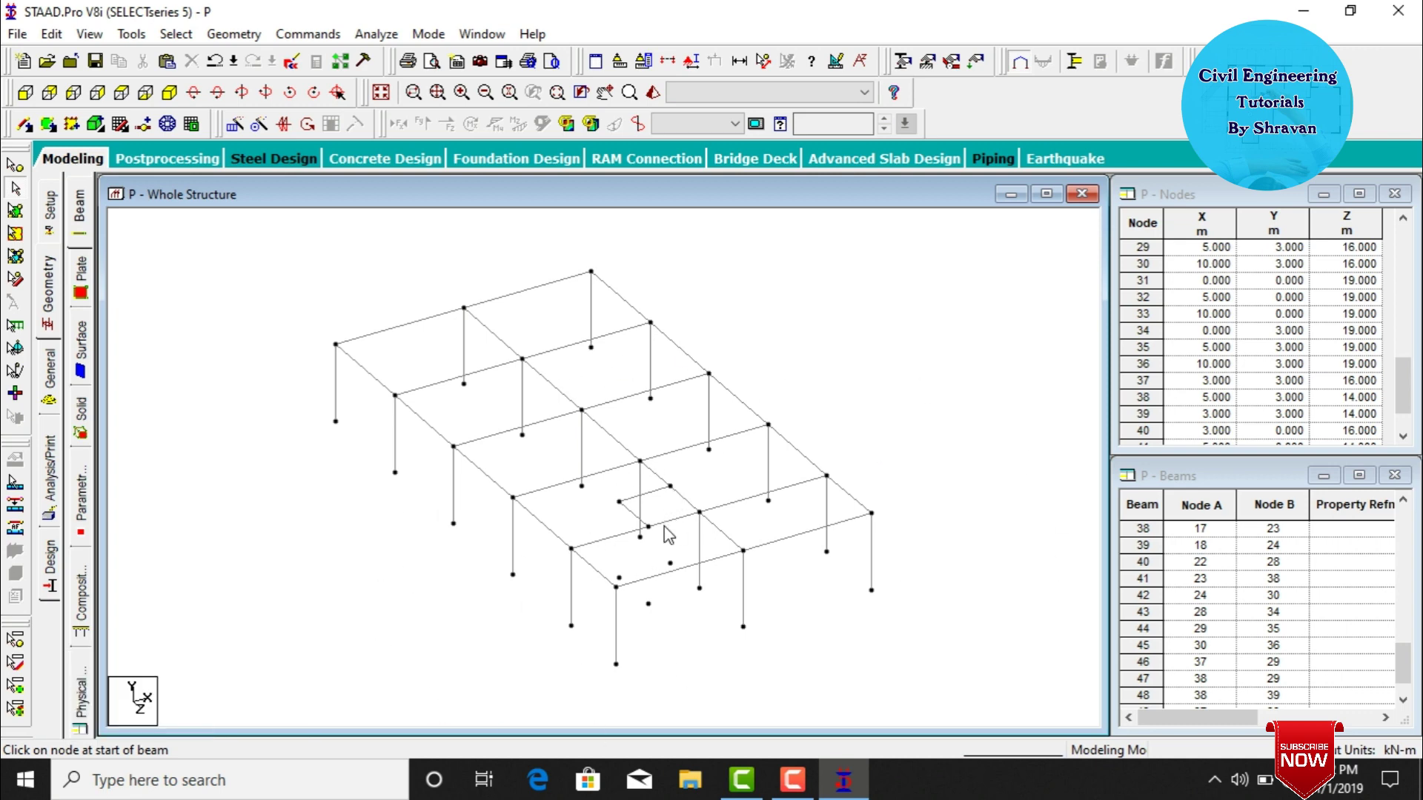
left_click(83, 127)
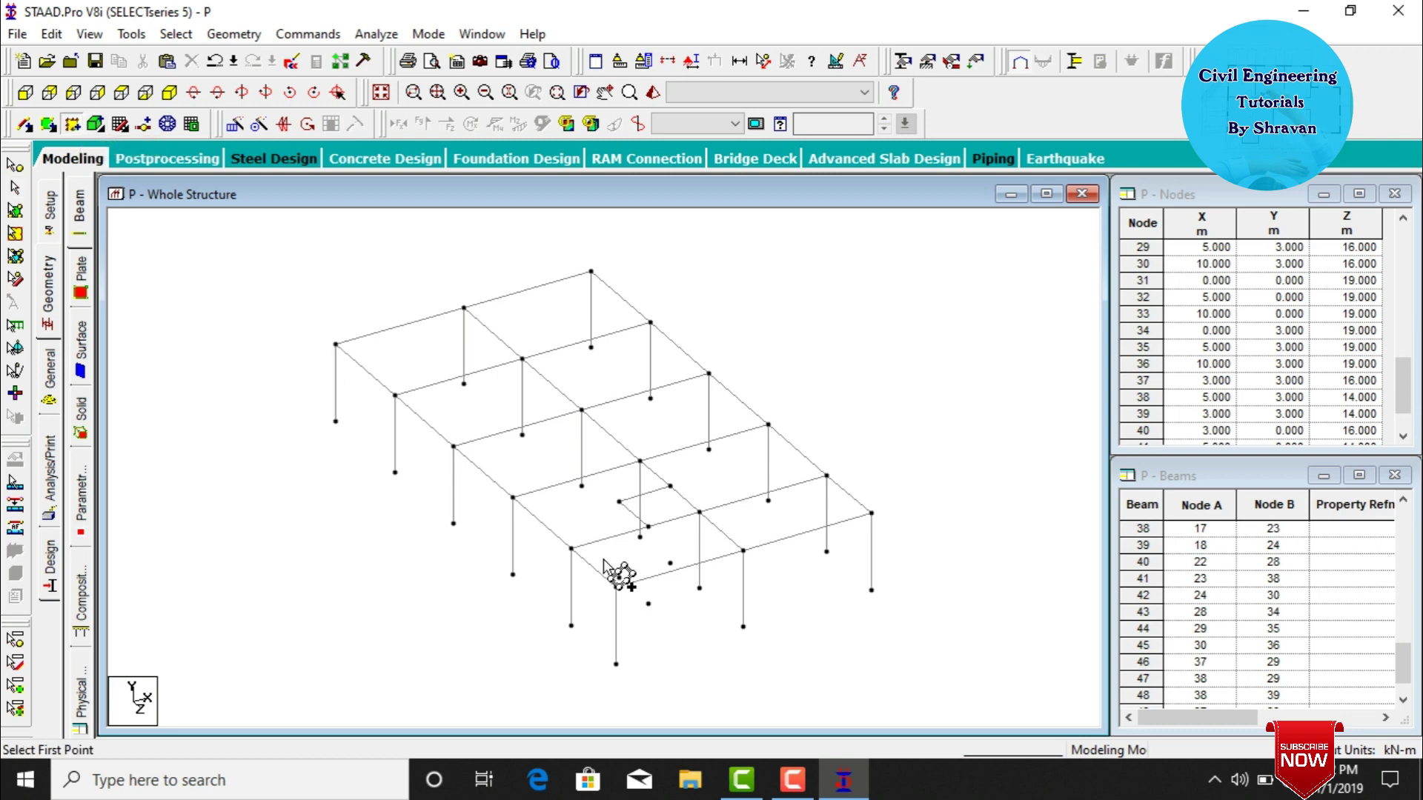
left_click(619, 577)
Complete the first wall through node 39, node 37 and the node below node 37.
left_click(619, 503)
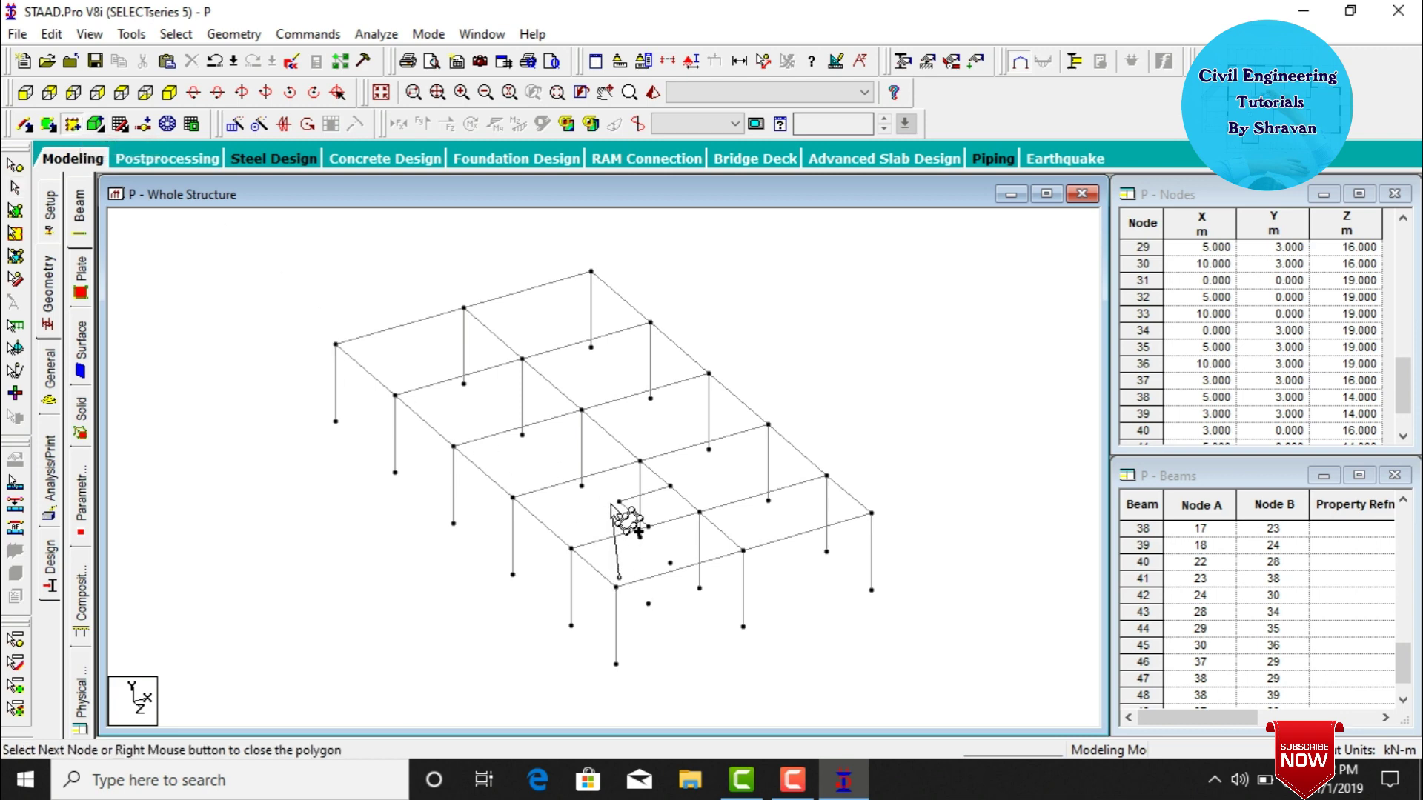
left_click(647, 527)
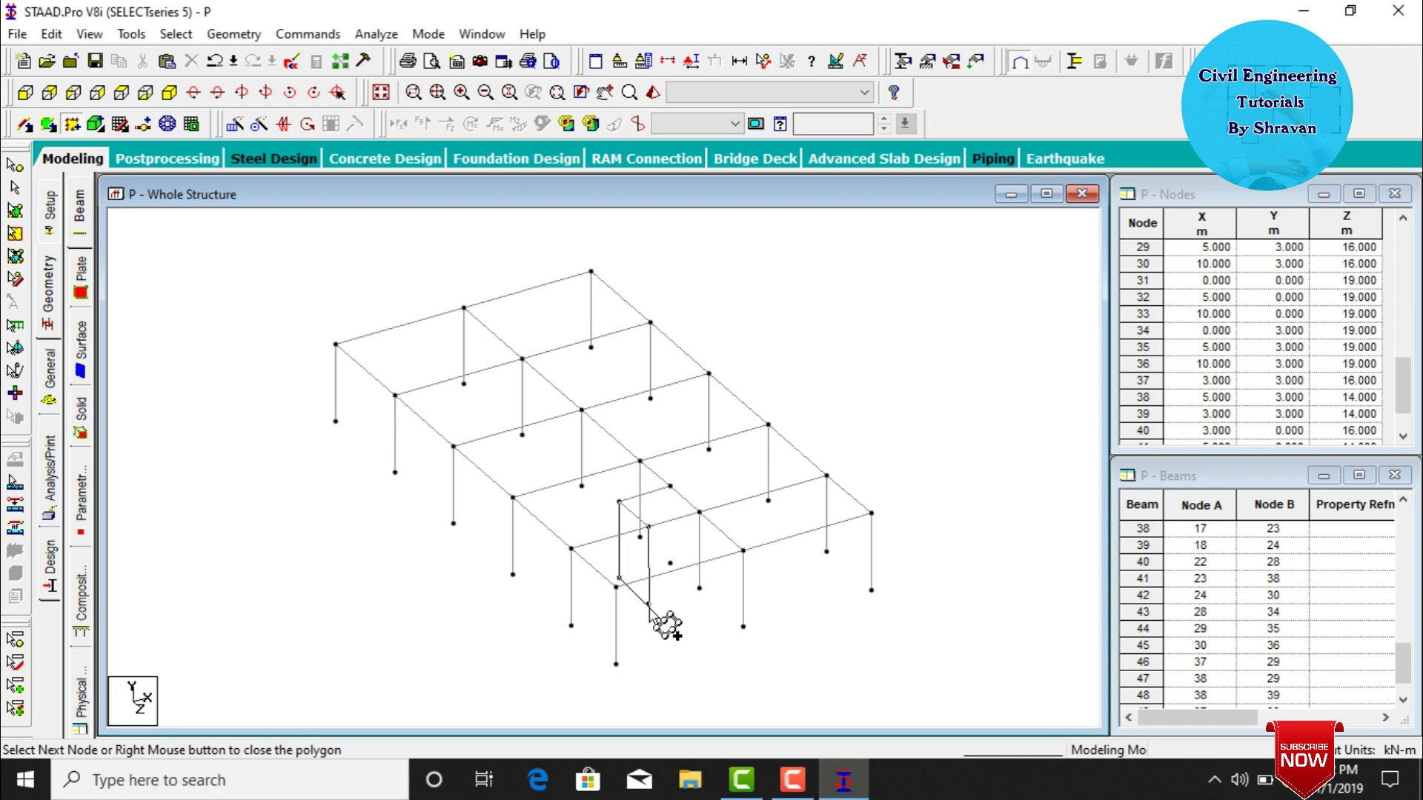
left_click(648, 603)
right_click(645, 600)
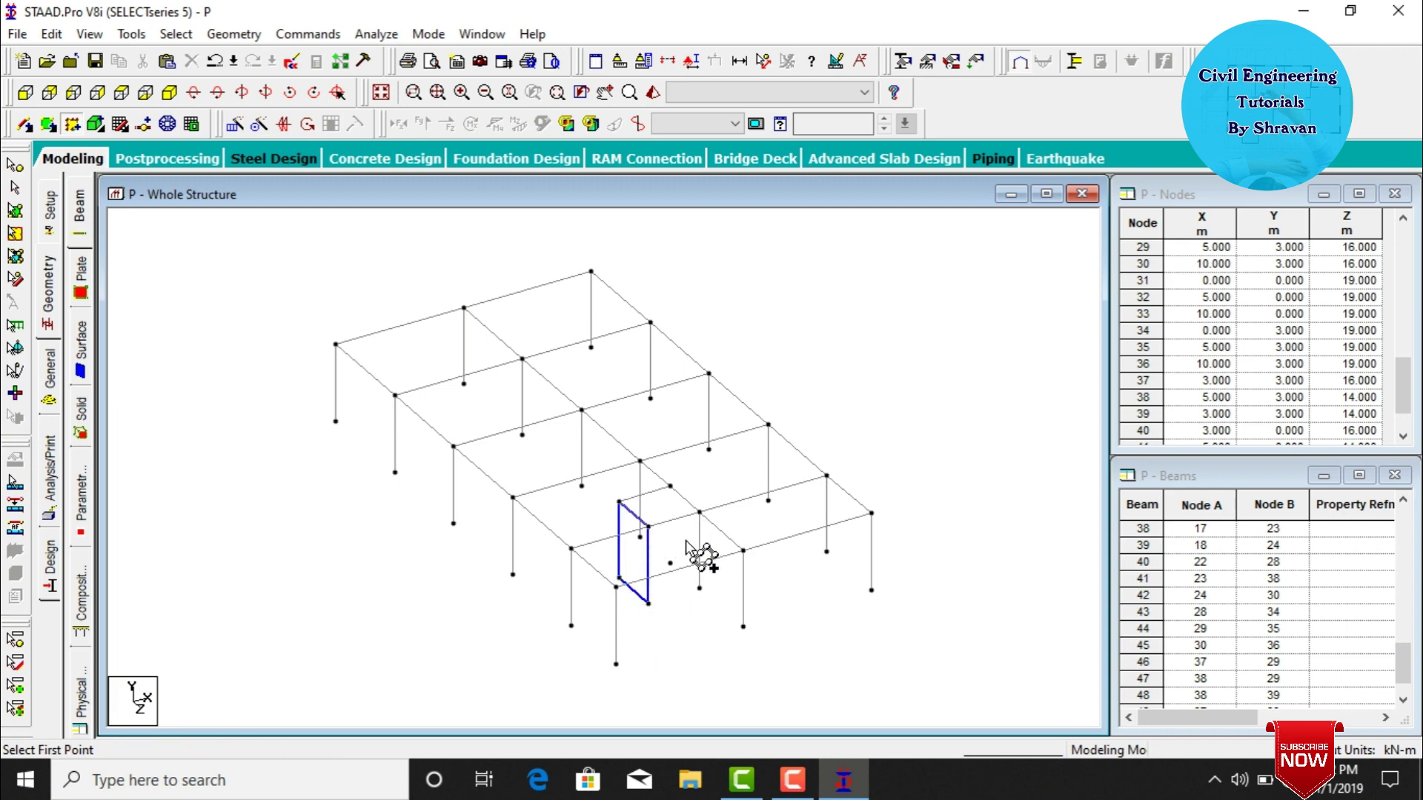
Draw the second wall surface from the lower node up through node 38 and back.
left_click(618, 579)
left_click(670, 486)
left_click(670, 564)
left_click(618, 579)
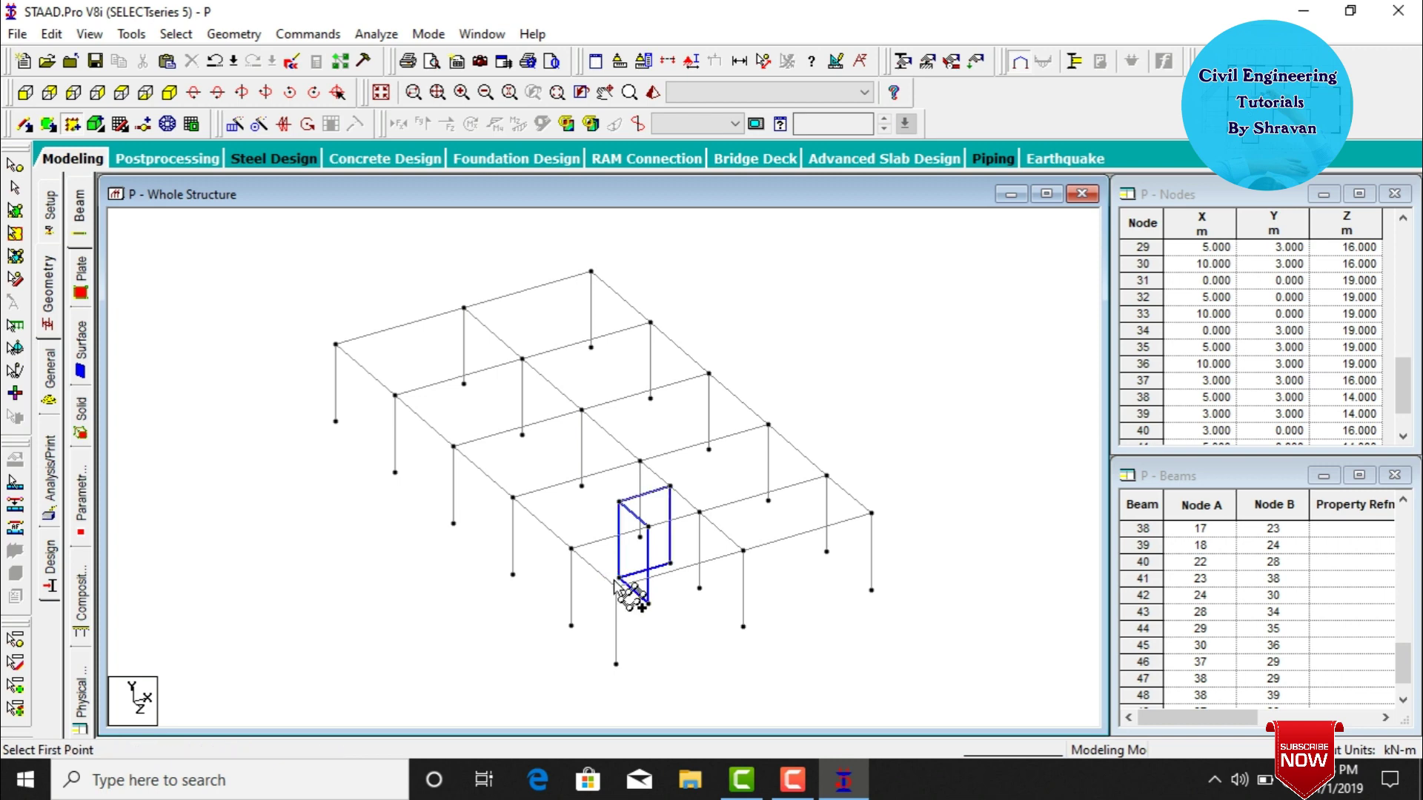
Draw the third wall surface through its four corner nodes and exit the surface tool.
left_click(670, 563)
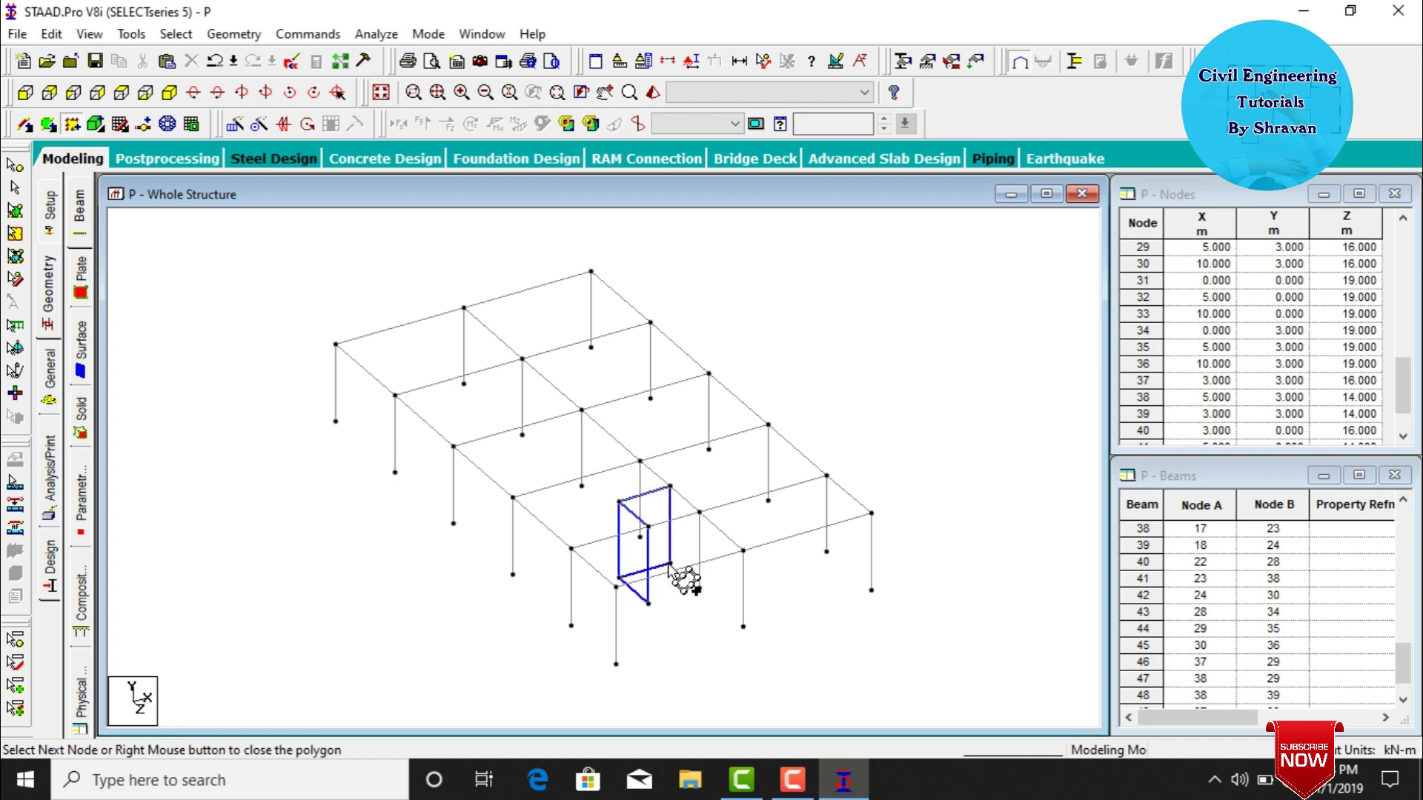
left_click(699, 512)
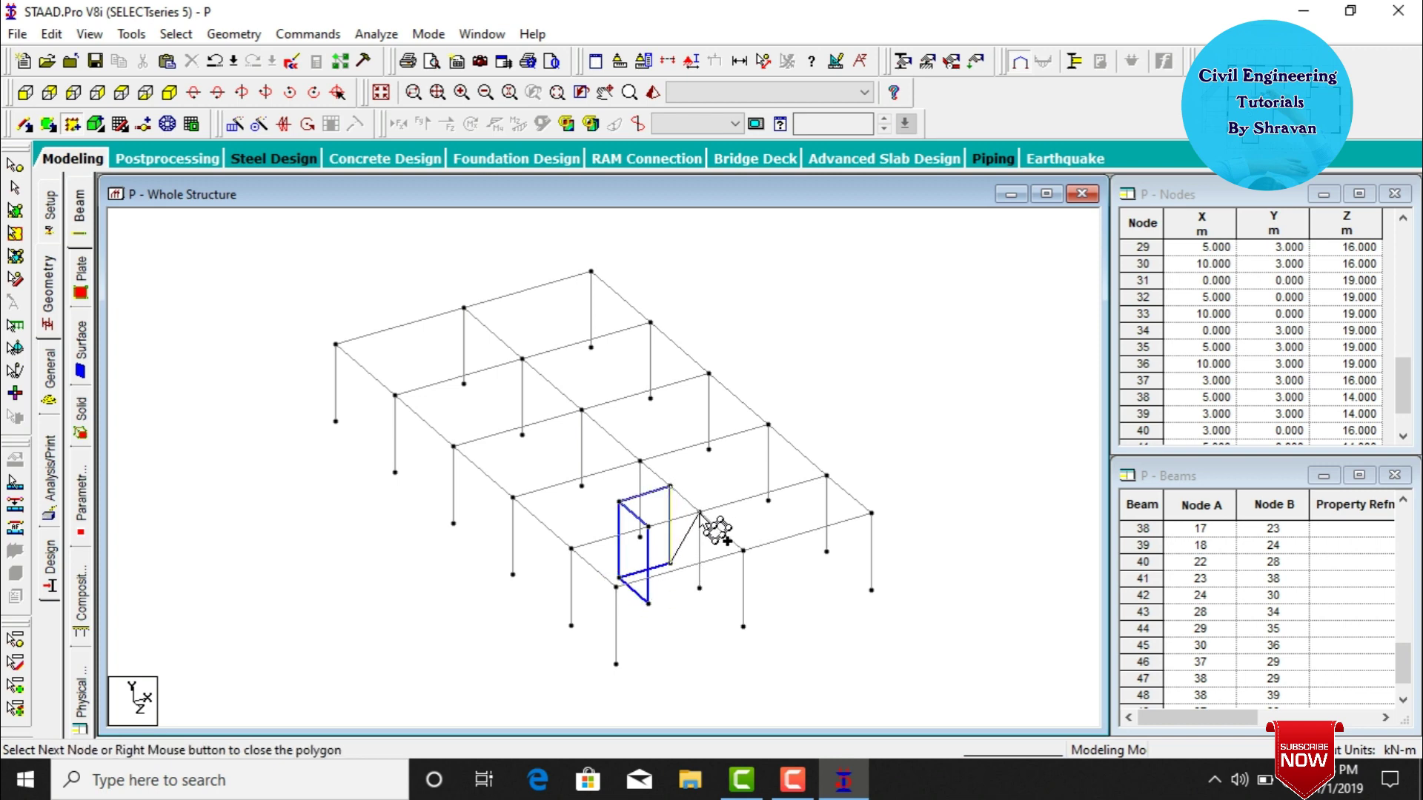
left_click(700, 589)
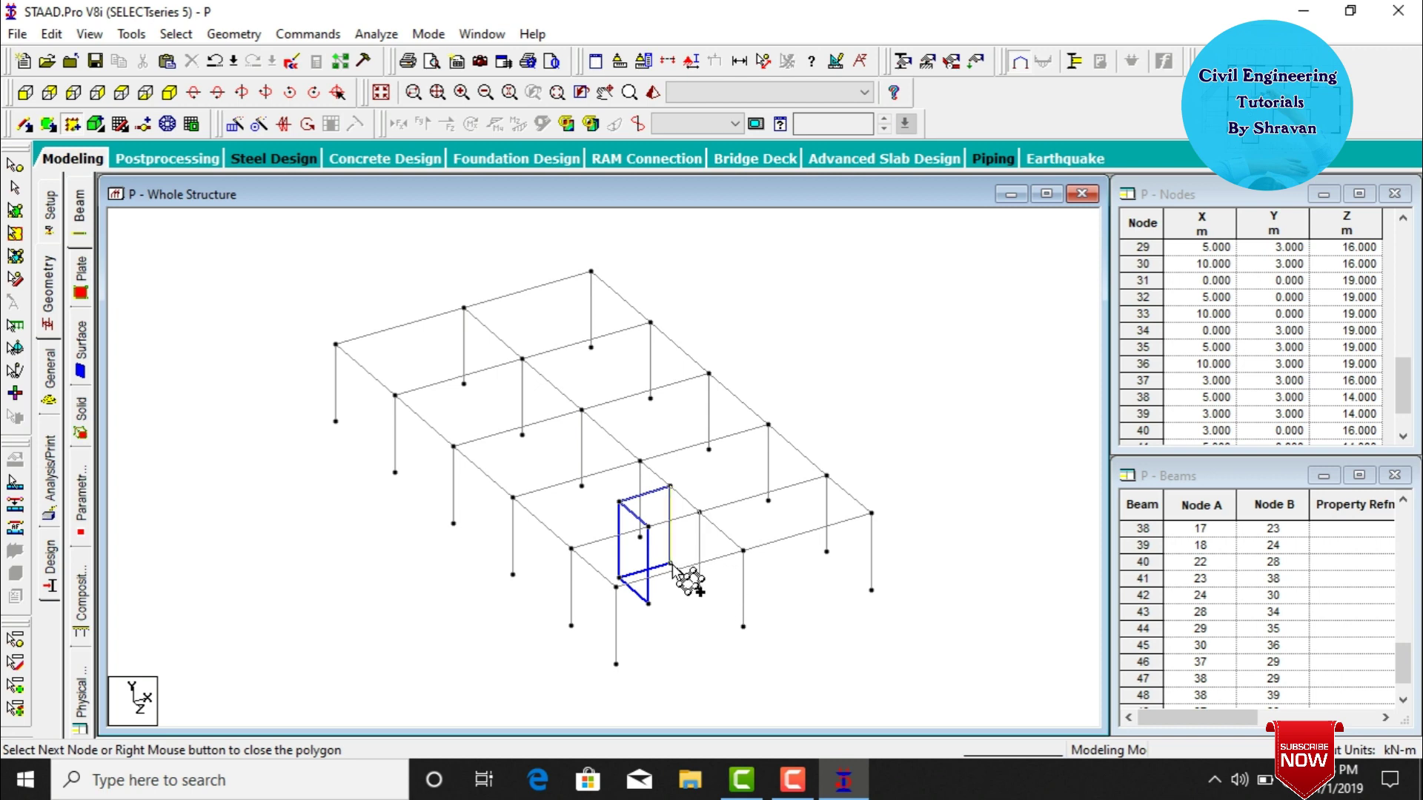
left_click(670, 563)
key("Escape")
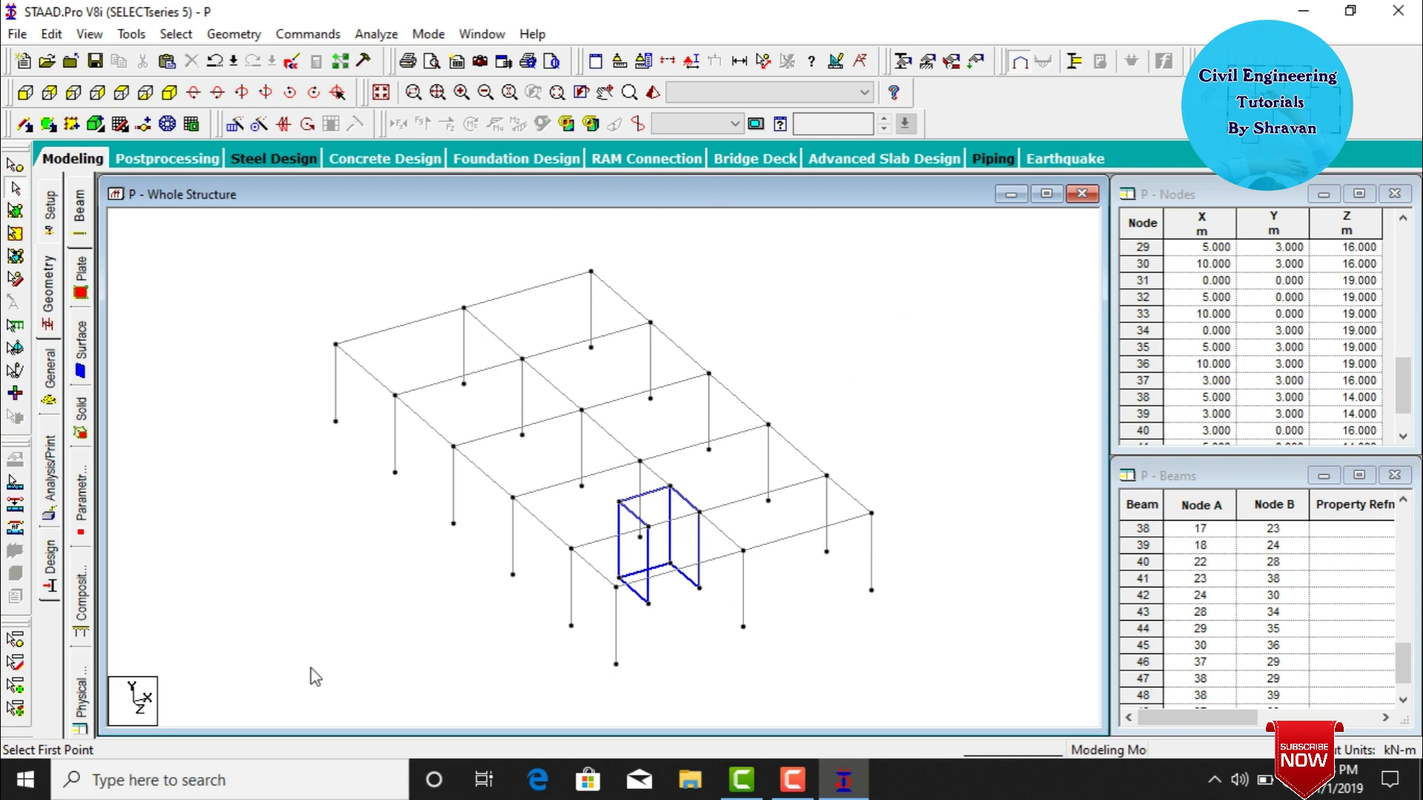
Add the first four-node plate across a roof-level panel.
left_click(49, 124)
left_click(335, 345)
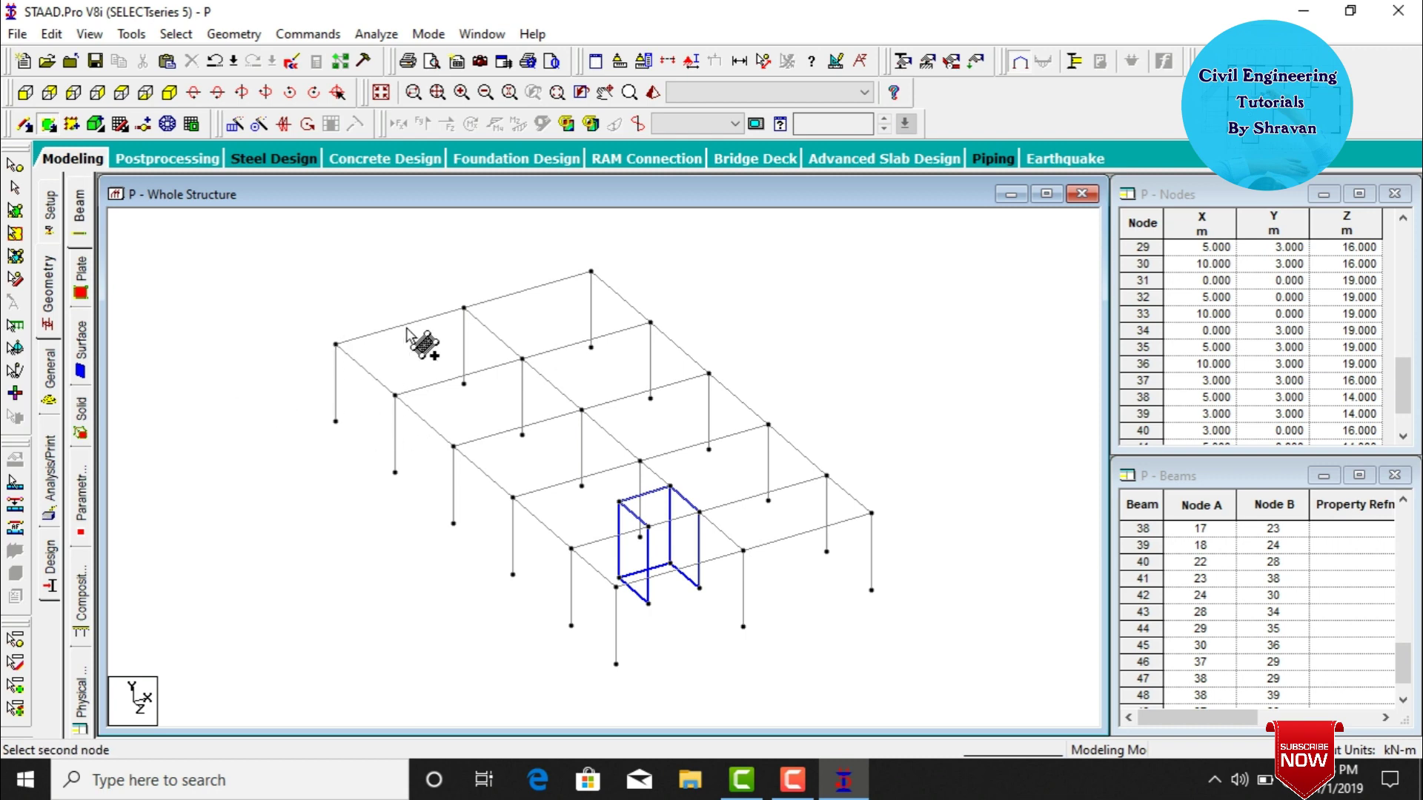
left_click(591, 272)
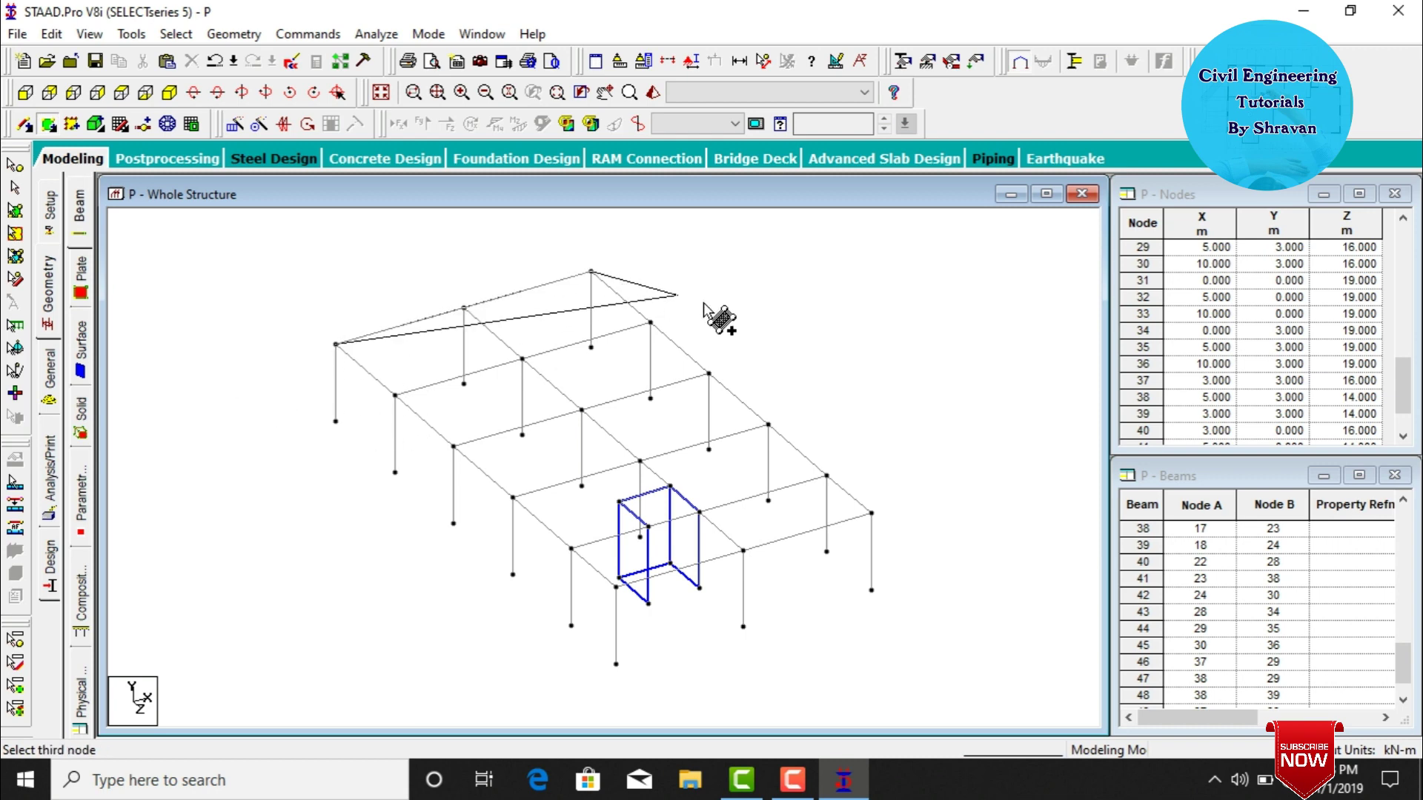
left_click(770, 426)
left_click(514, 498)
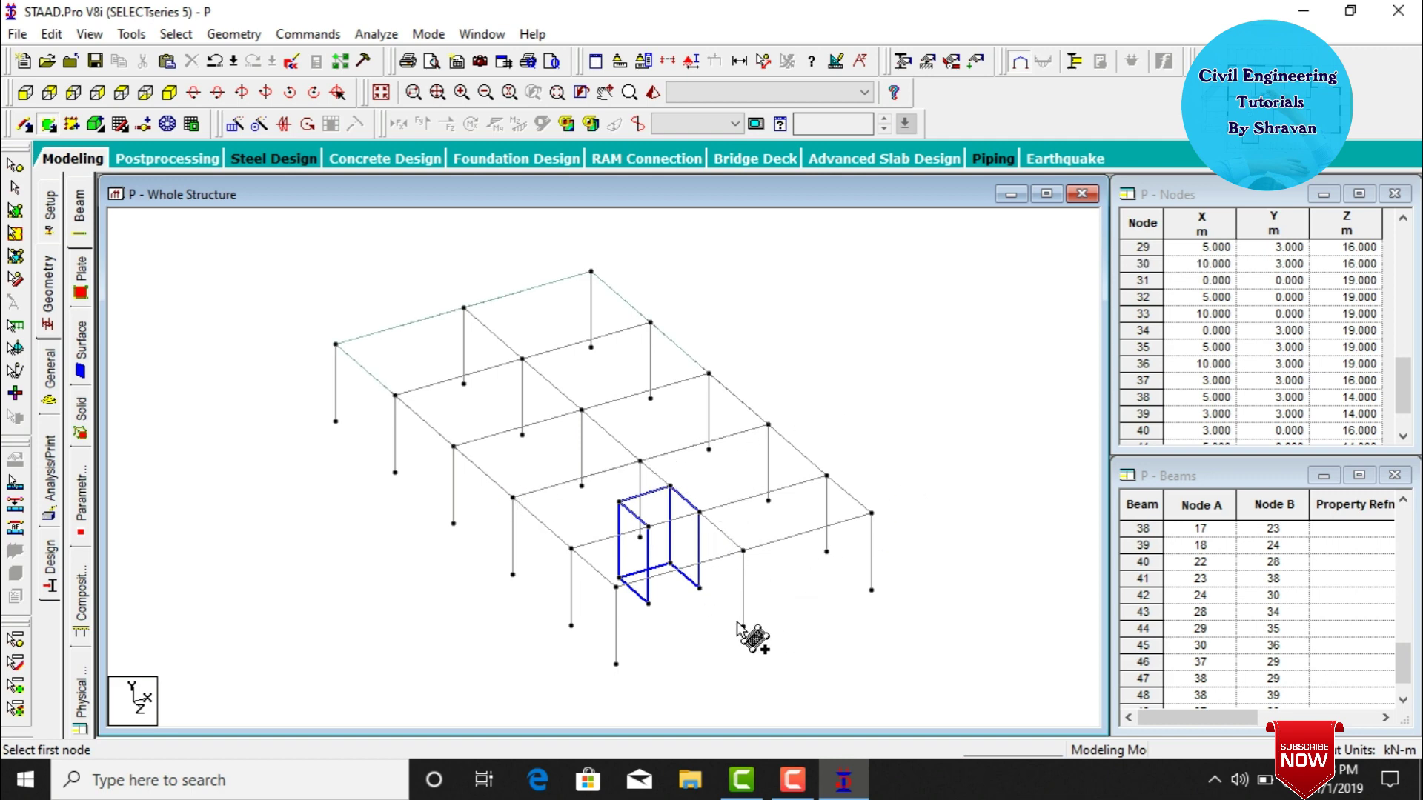
Add a second roof-level plate through four more corner nodes, then select beam 16.
left_click(641, 462)
left_click(768, 425)
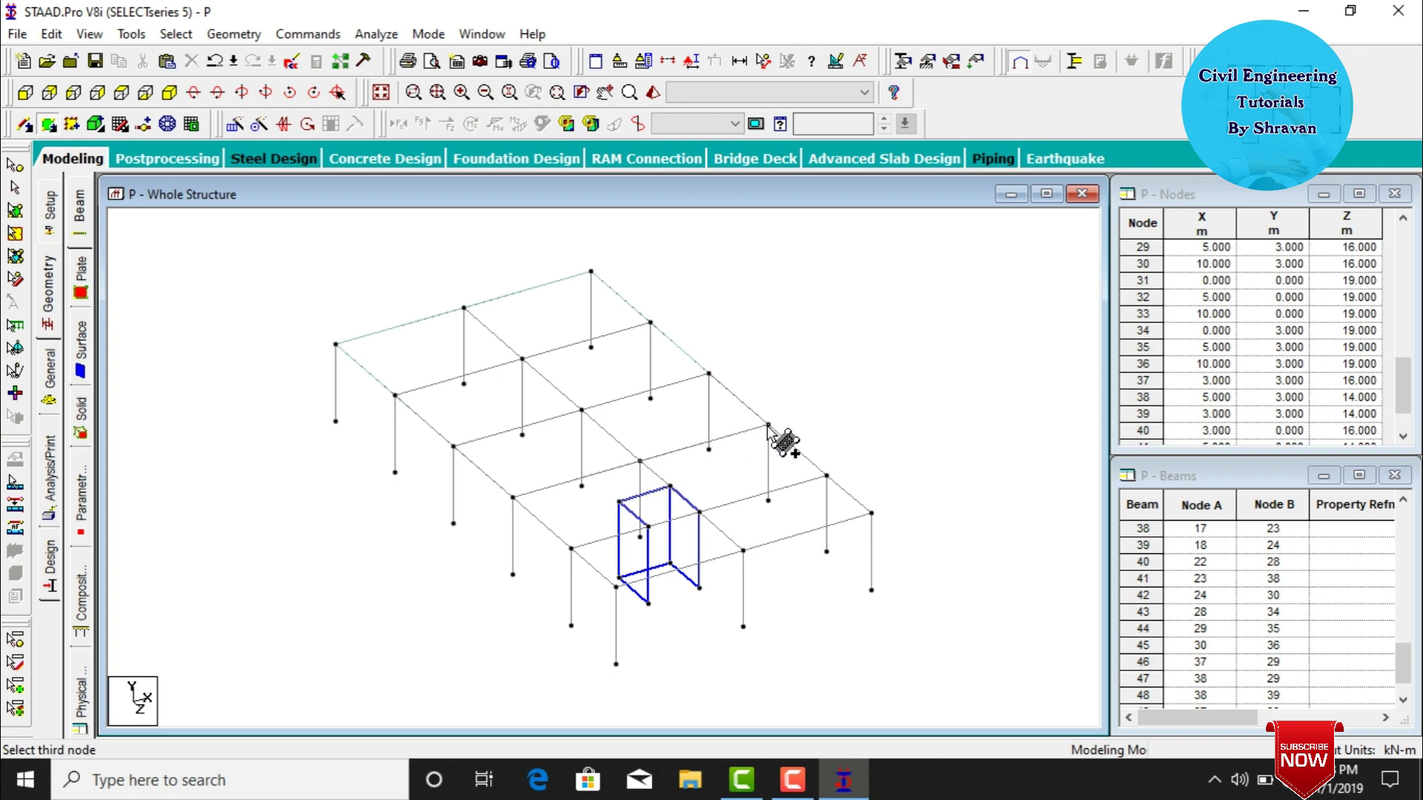
left_click(828, 476)
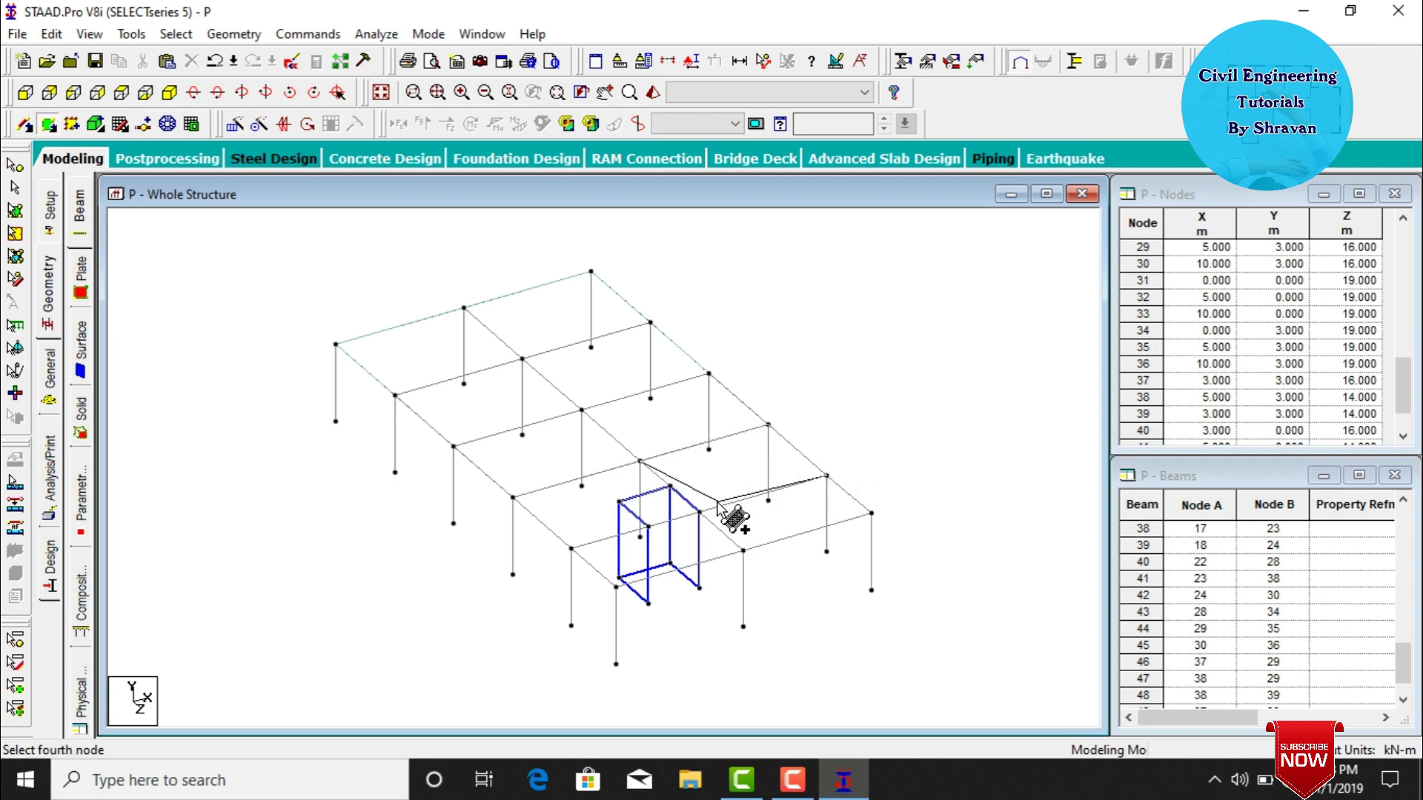
left_click(700, 511)
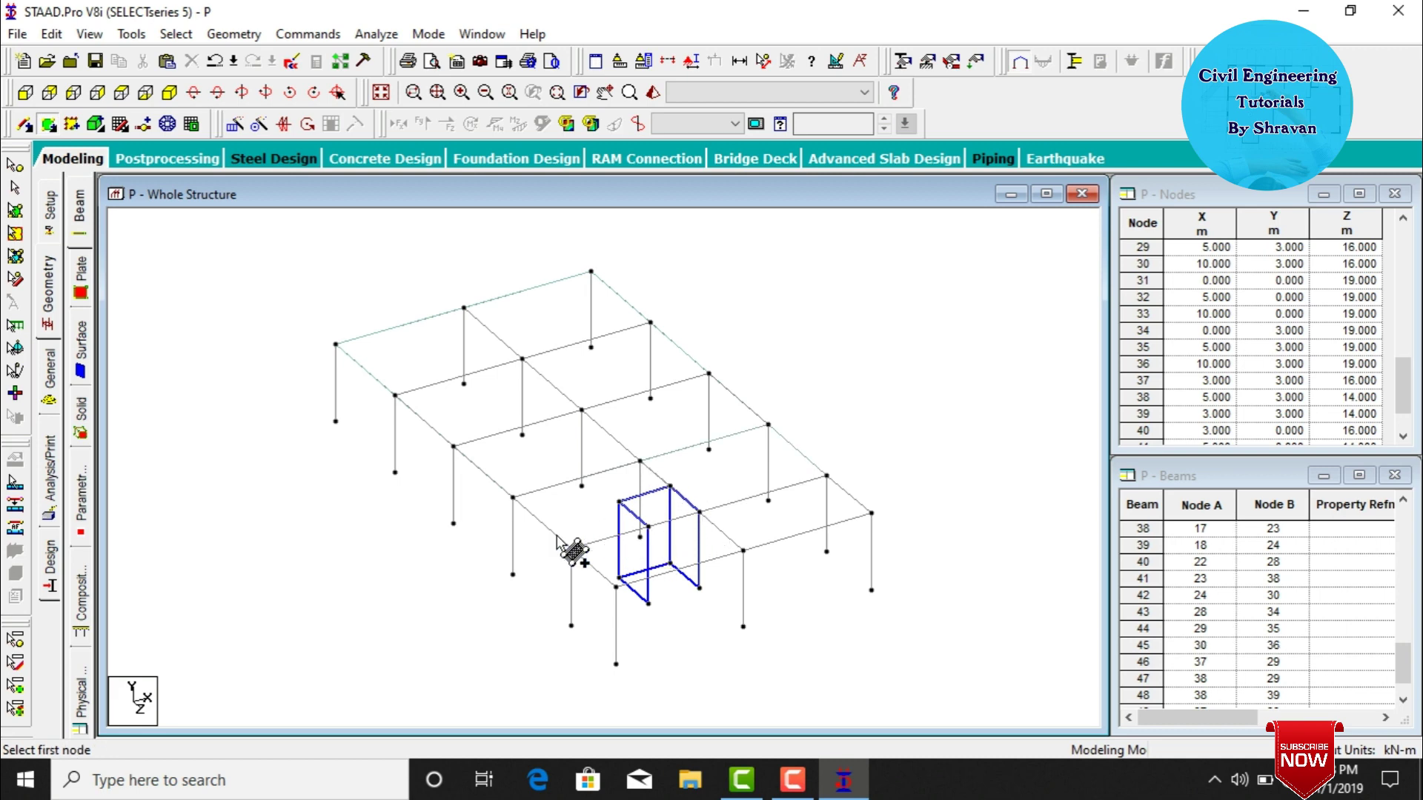
left_click(621, 472)
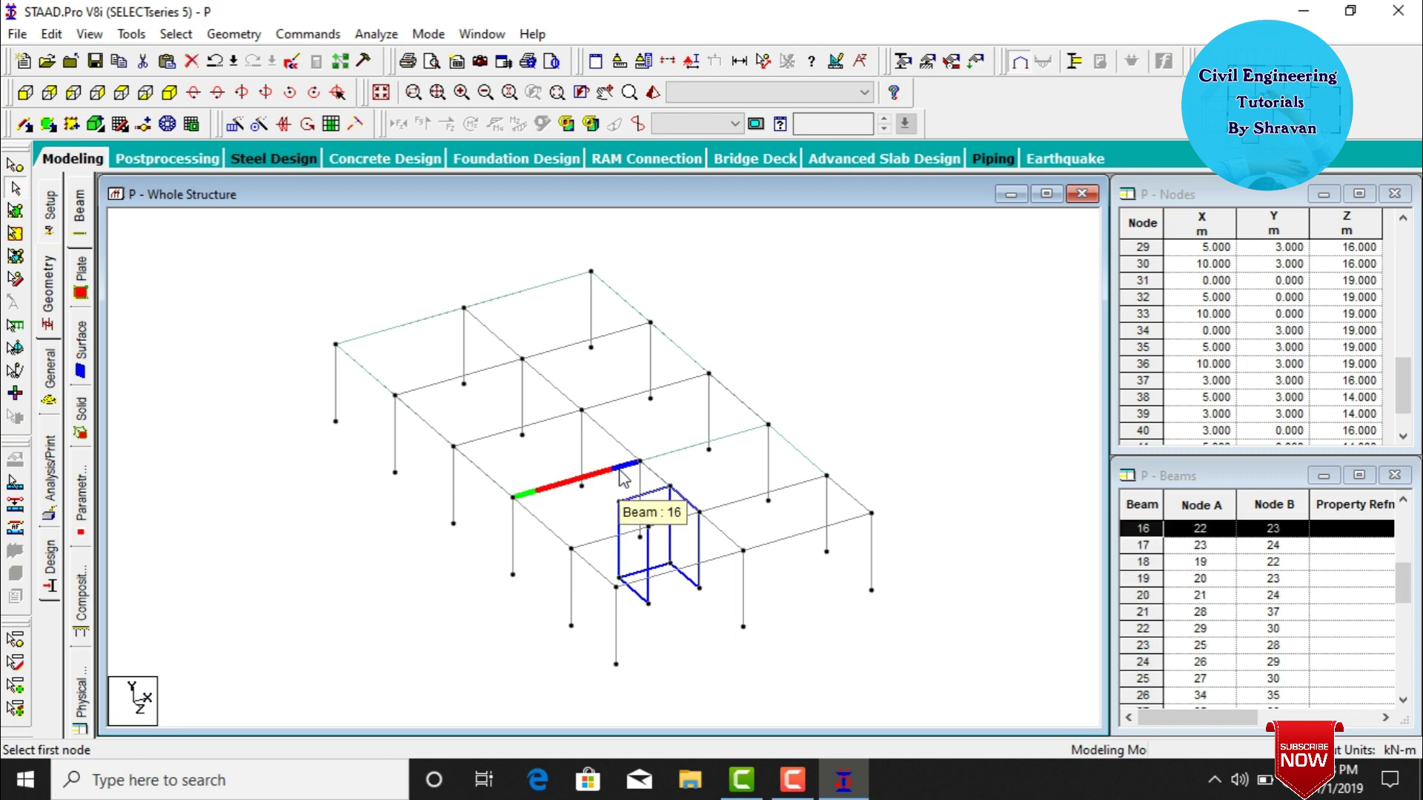
Insert a new node 3 m along beam 16 from node 22, splitting the beam.
right_click(611, 471)
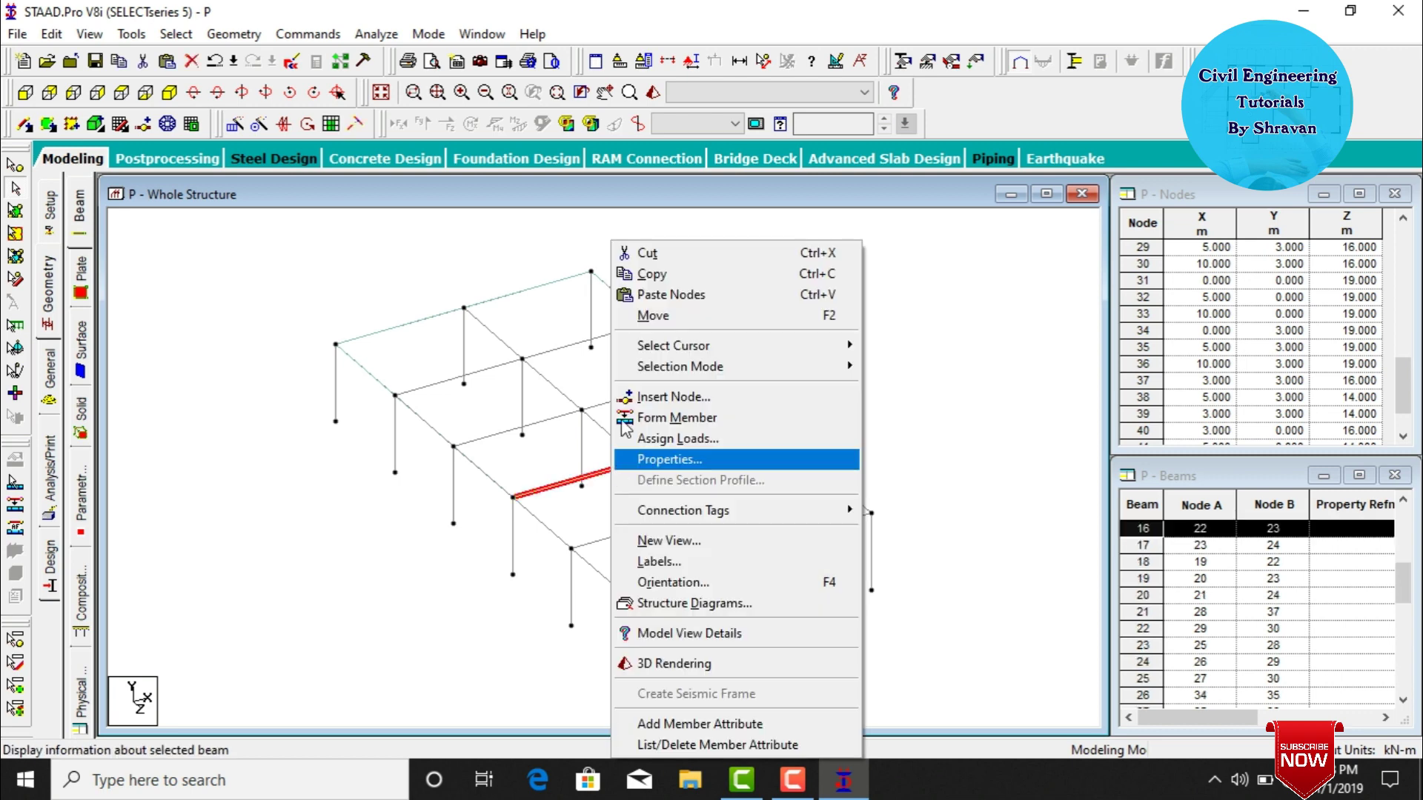
left_click(647, 393)
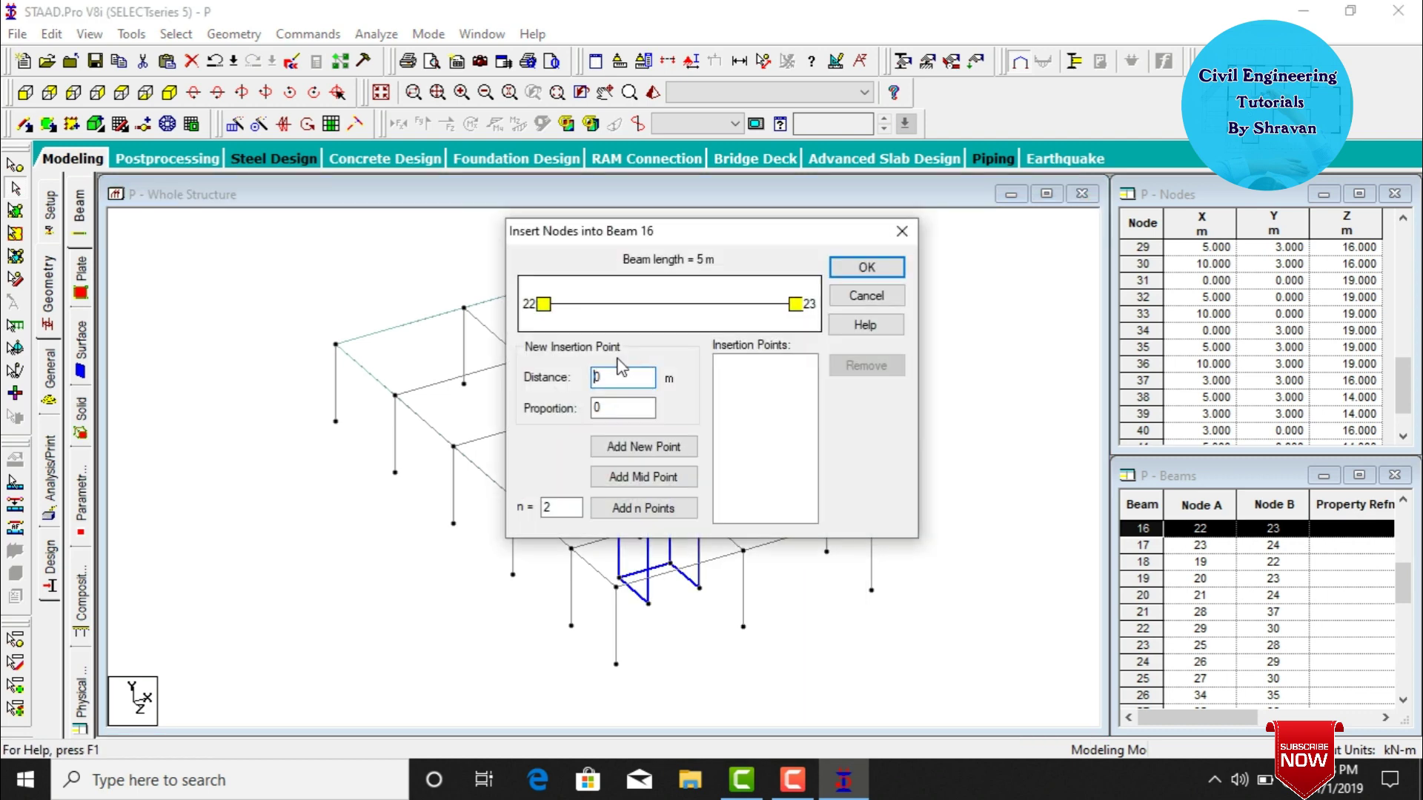
left_click_drag(614, 238, 961, 234)
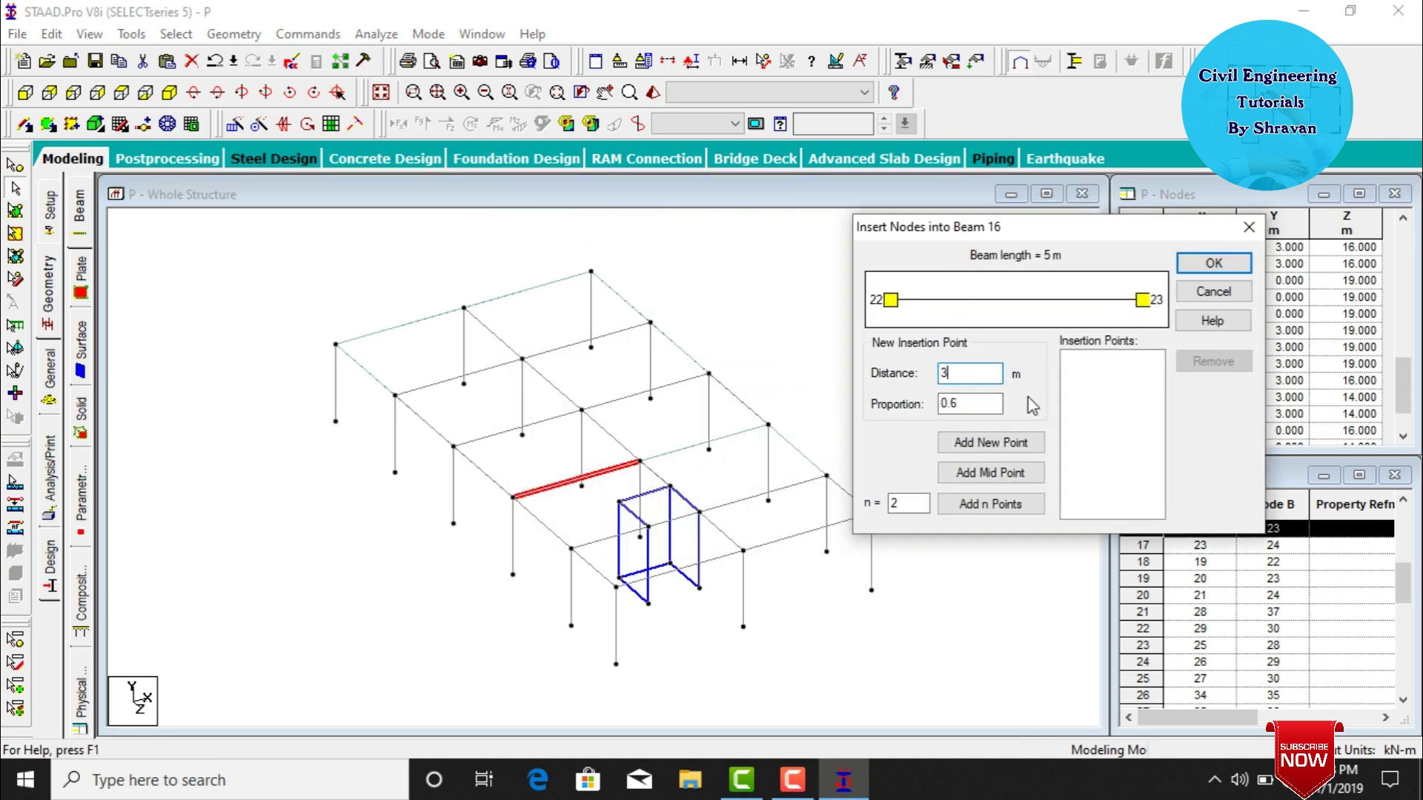
left_click(991, 443)
left_click(1214, 263)
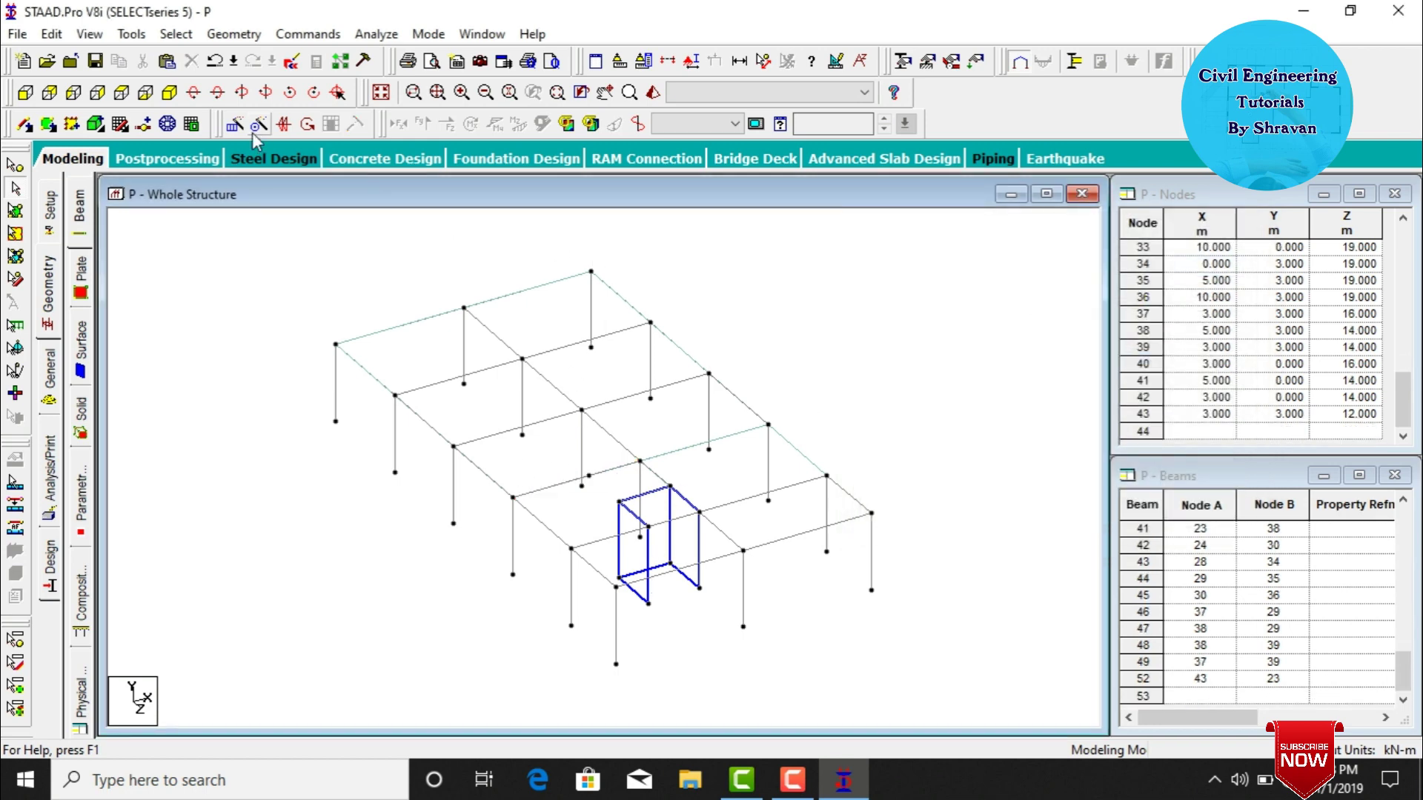
Draw three four-node plates on the floor bays beside the blue stair box.
left_click(47, 124)
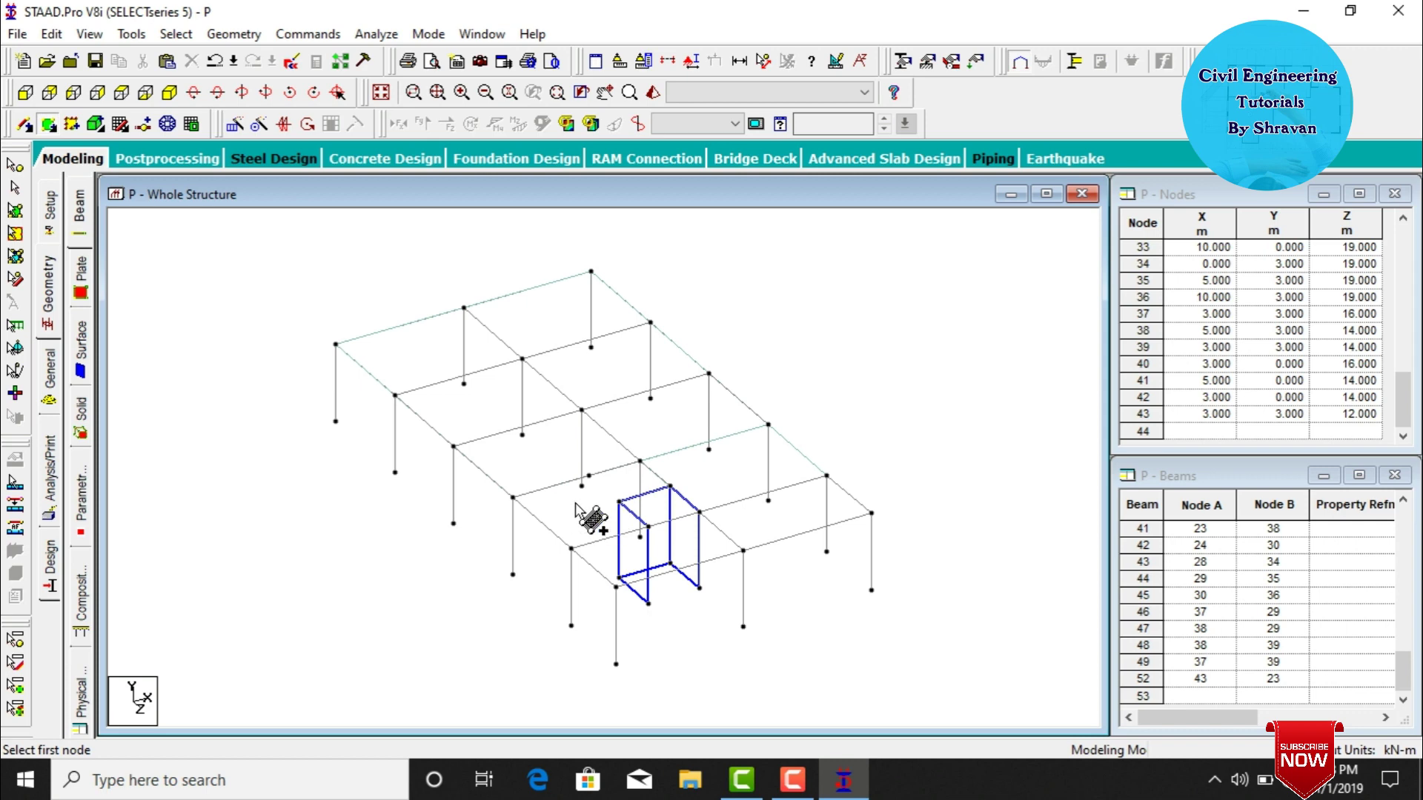
left_click(513, 498)
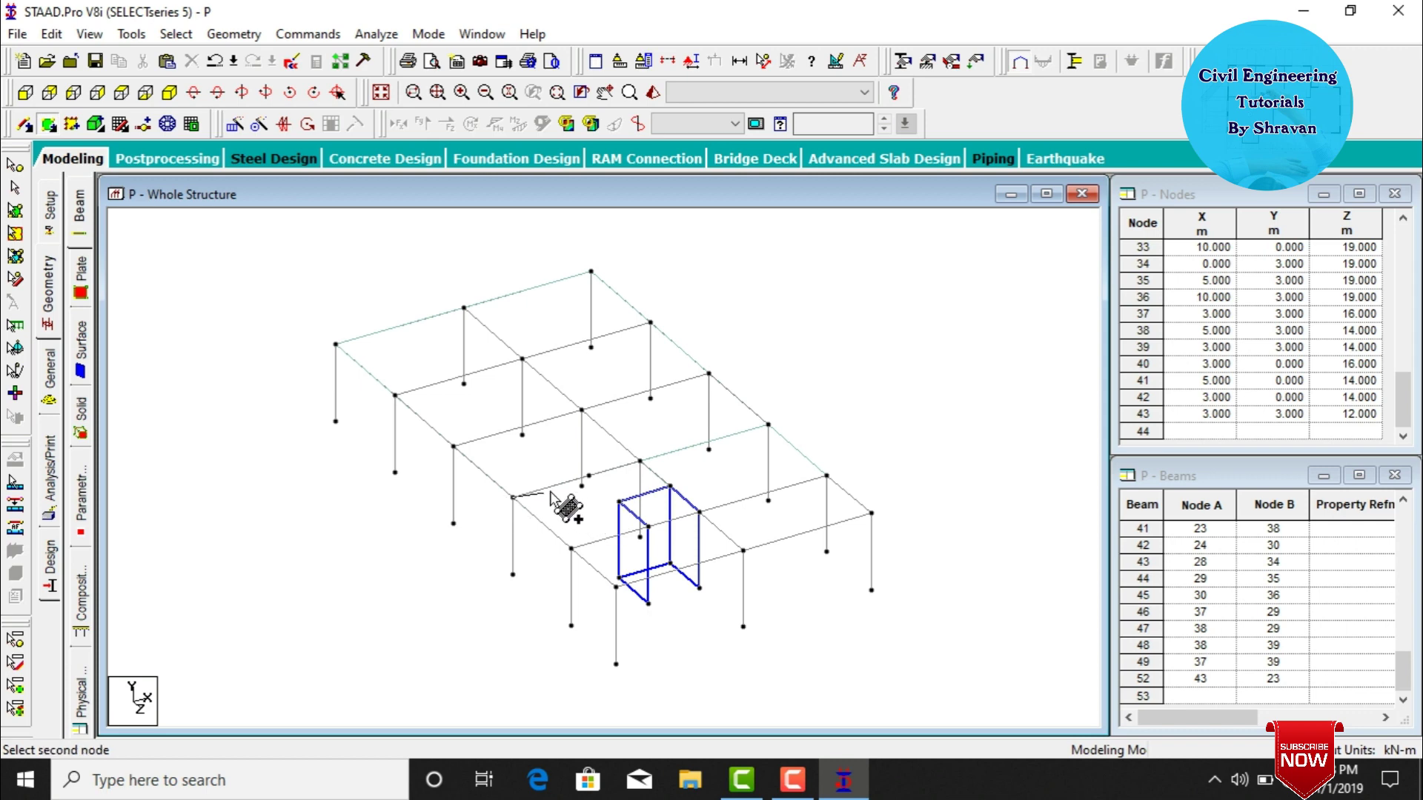
left_click(588, 475)
left_click(648, 527)
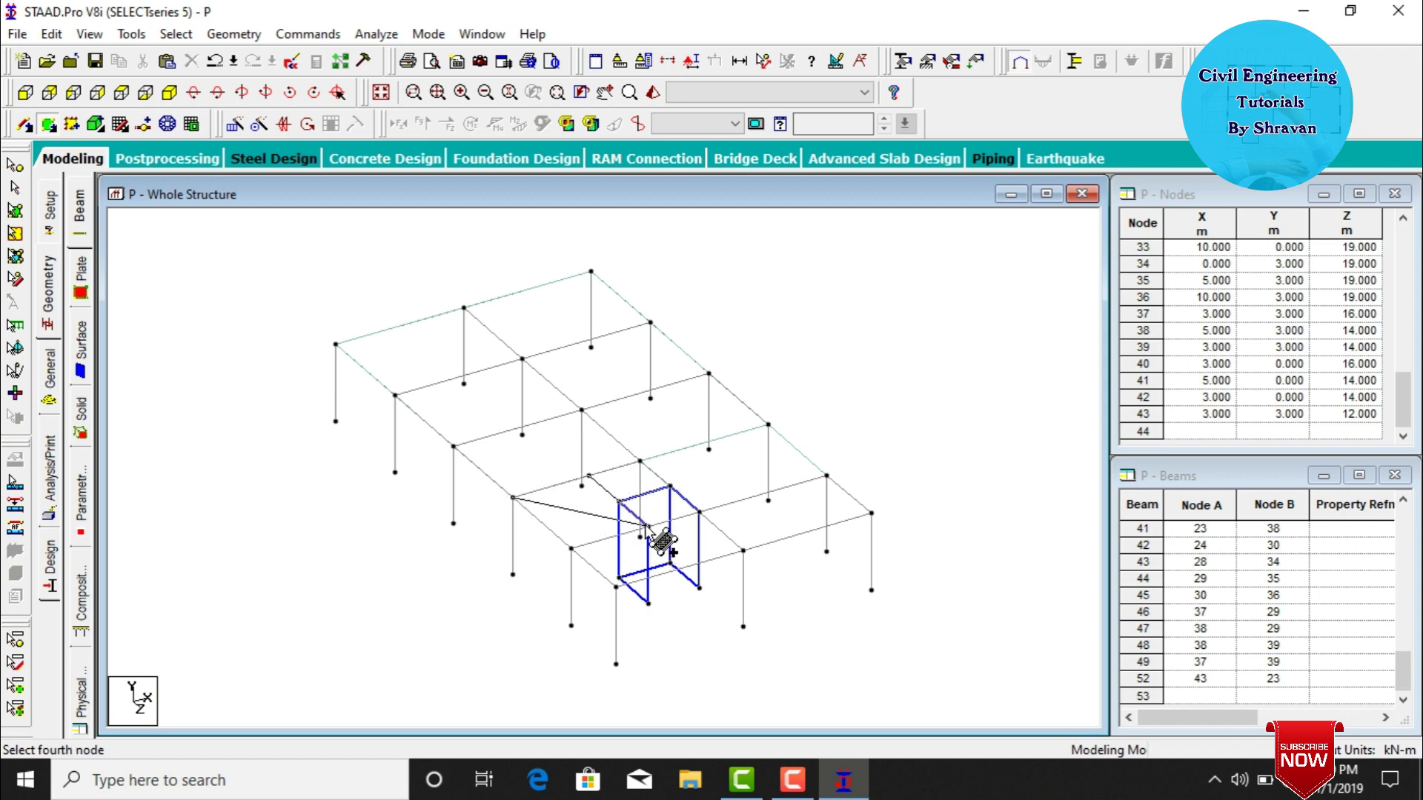
left_click(571, 549)
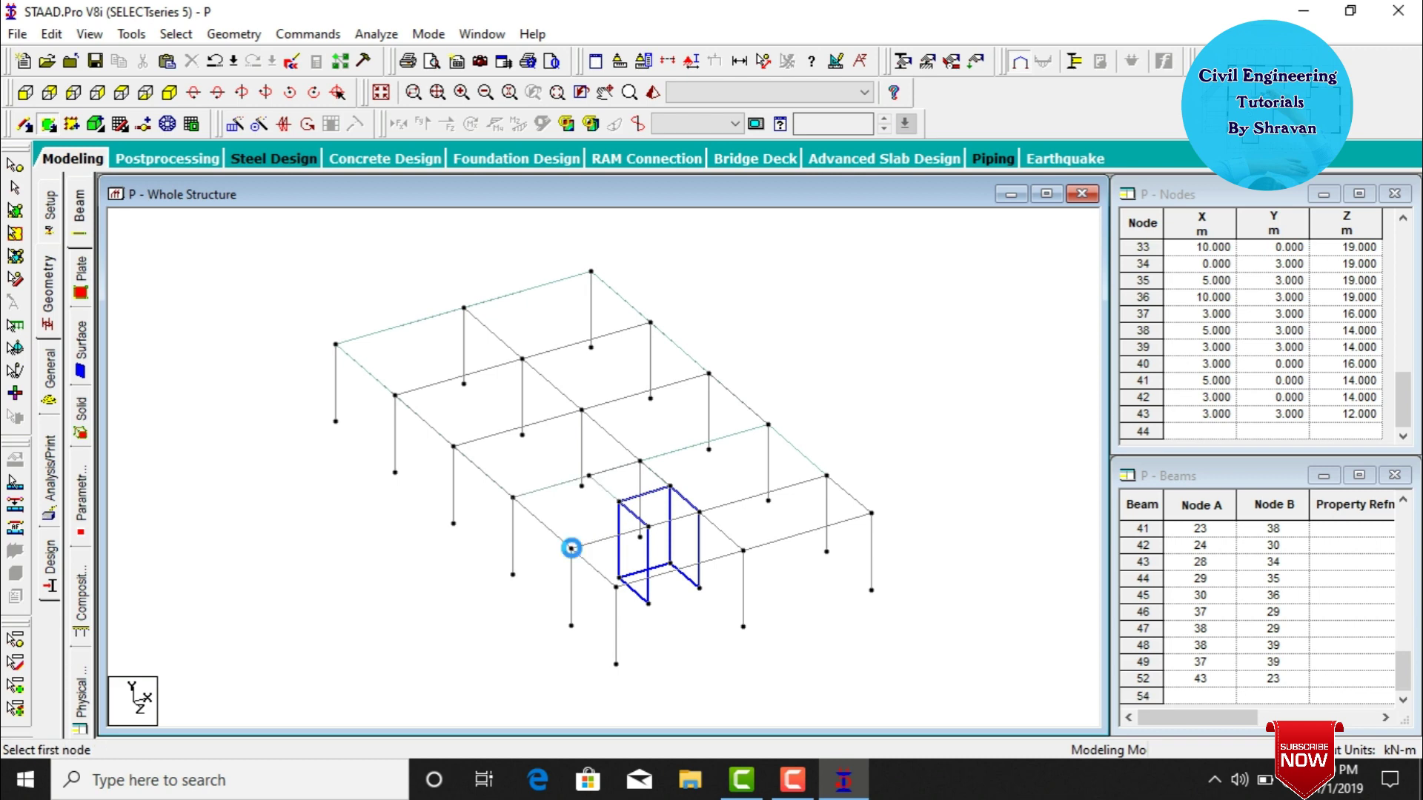
left_click(589, 475)
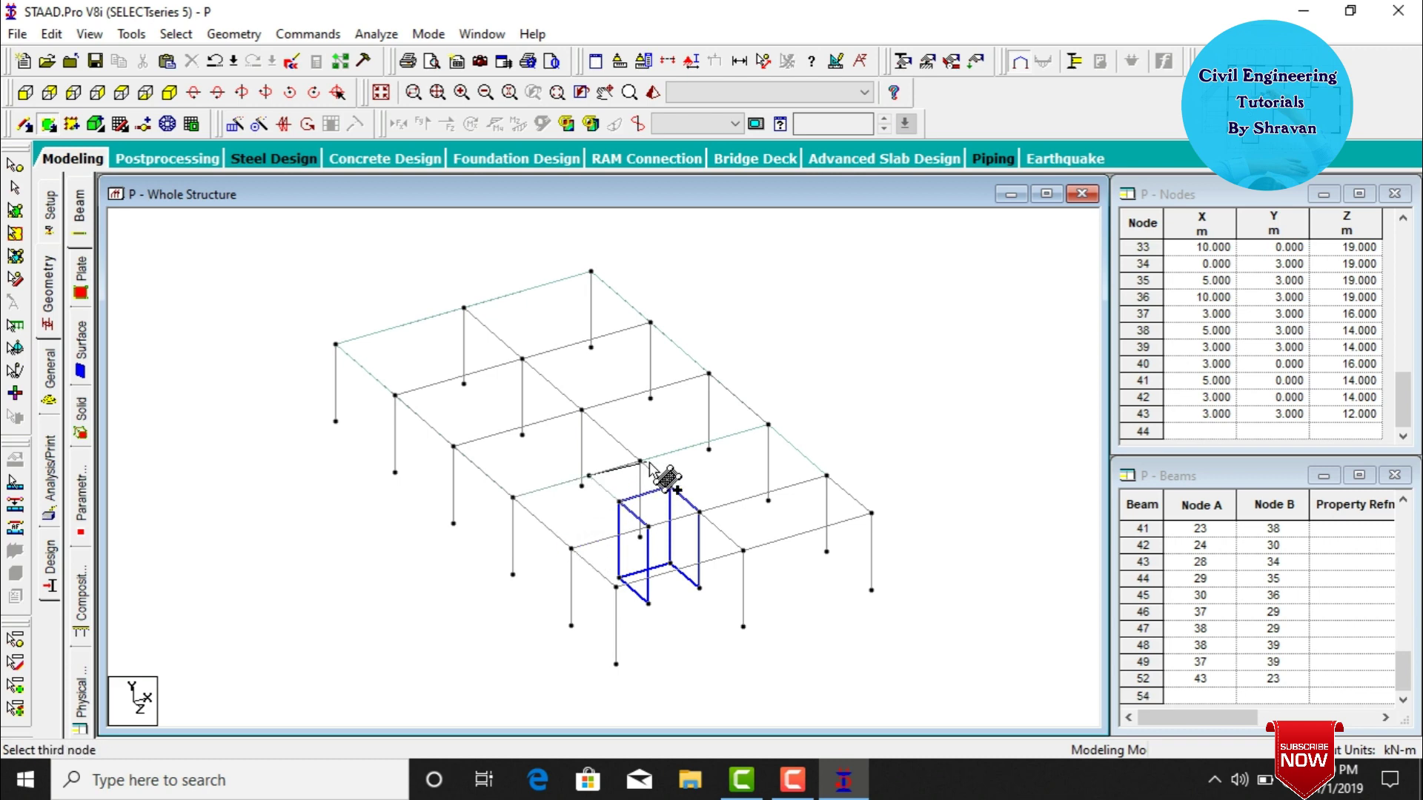
left_click(669, 486)
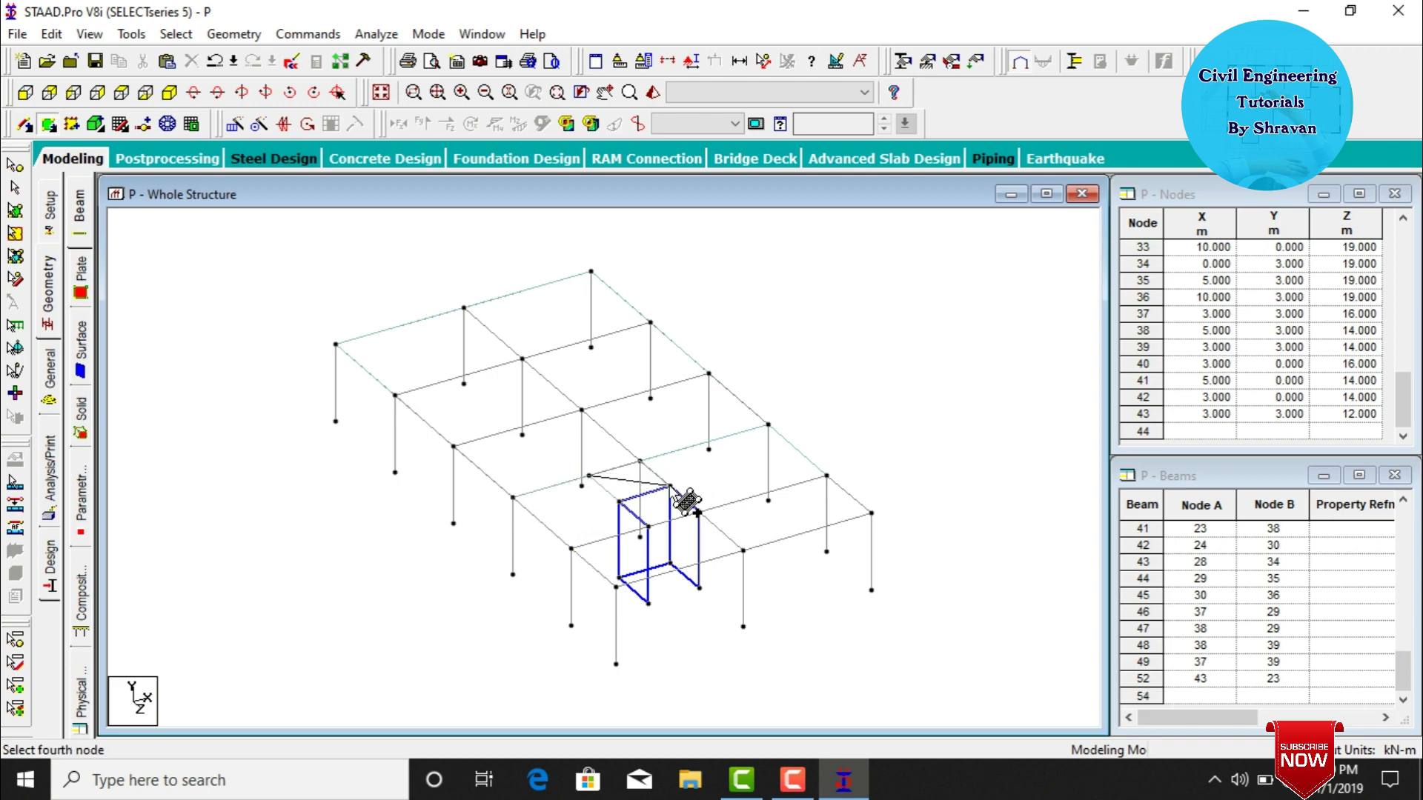
left_click(618, 502)
left_click(572, 550)
left_click(700, 512)
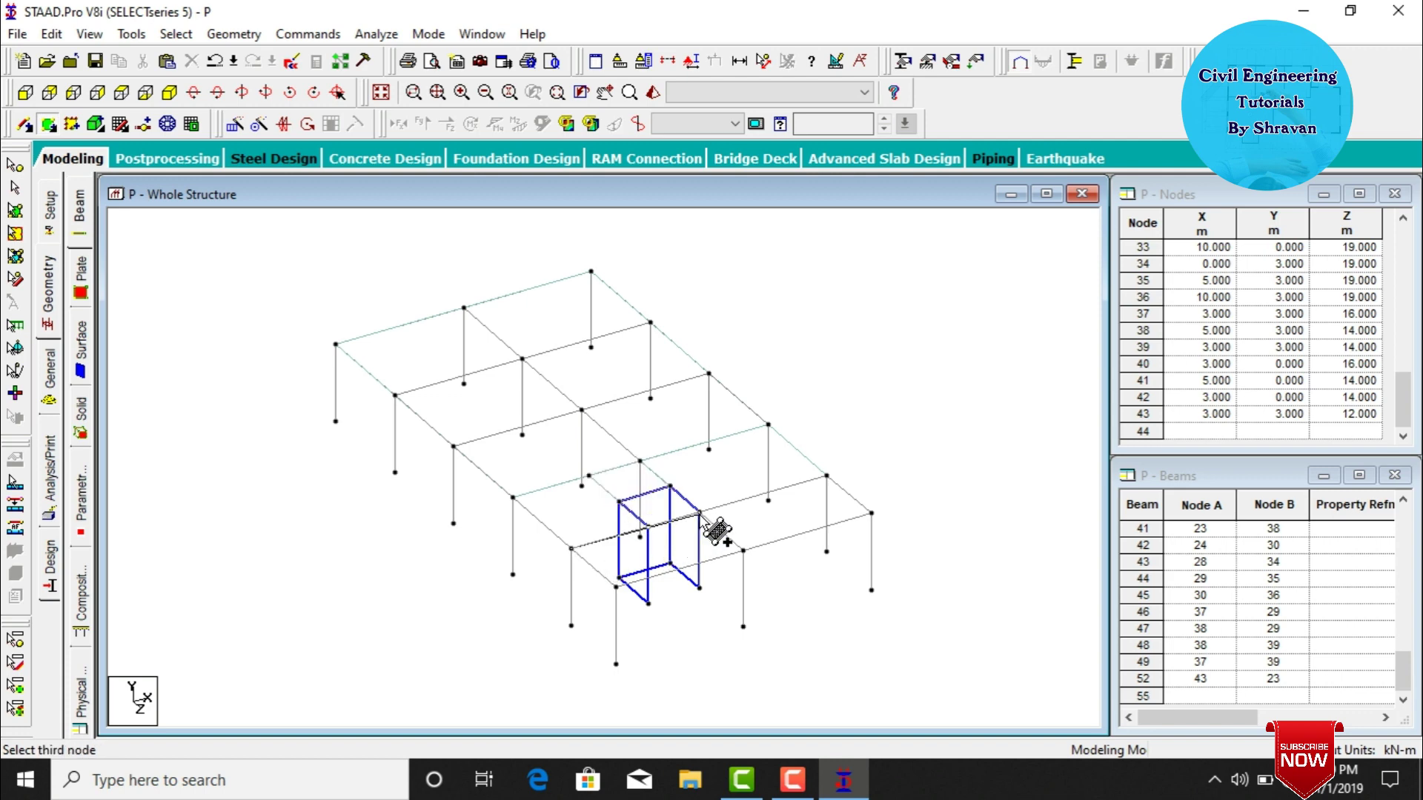
left_click(743, 551)
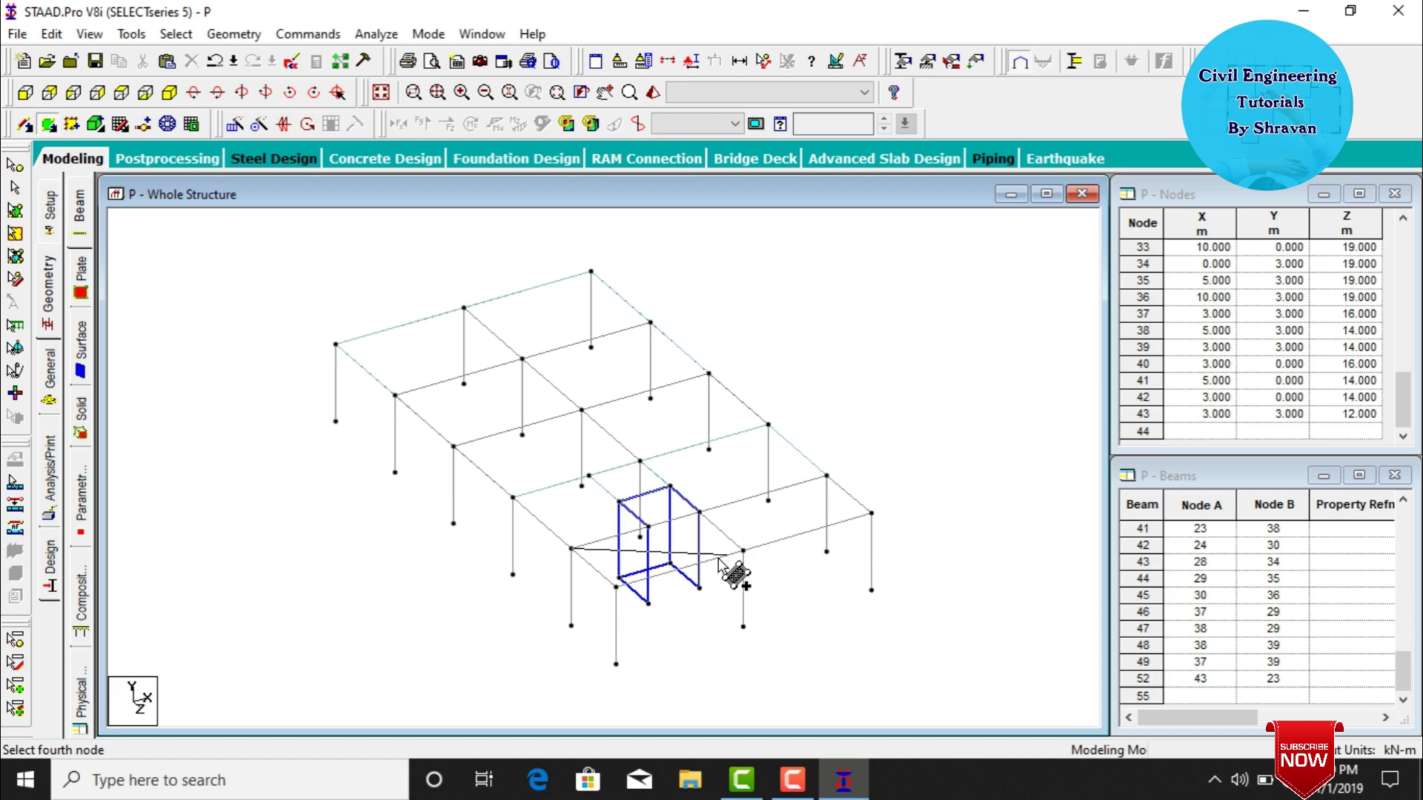
left_click(617, 587)
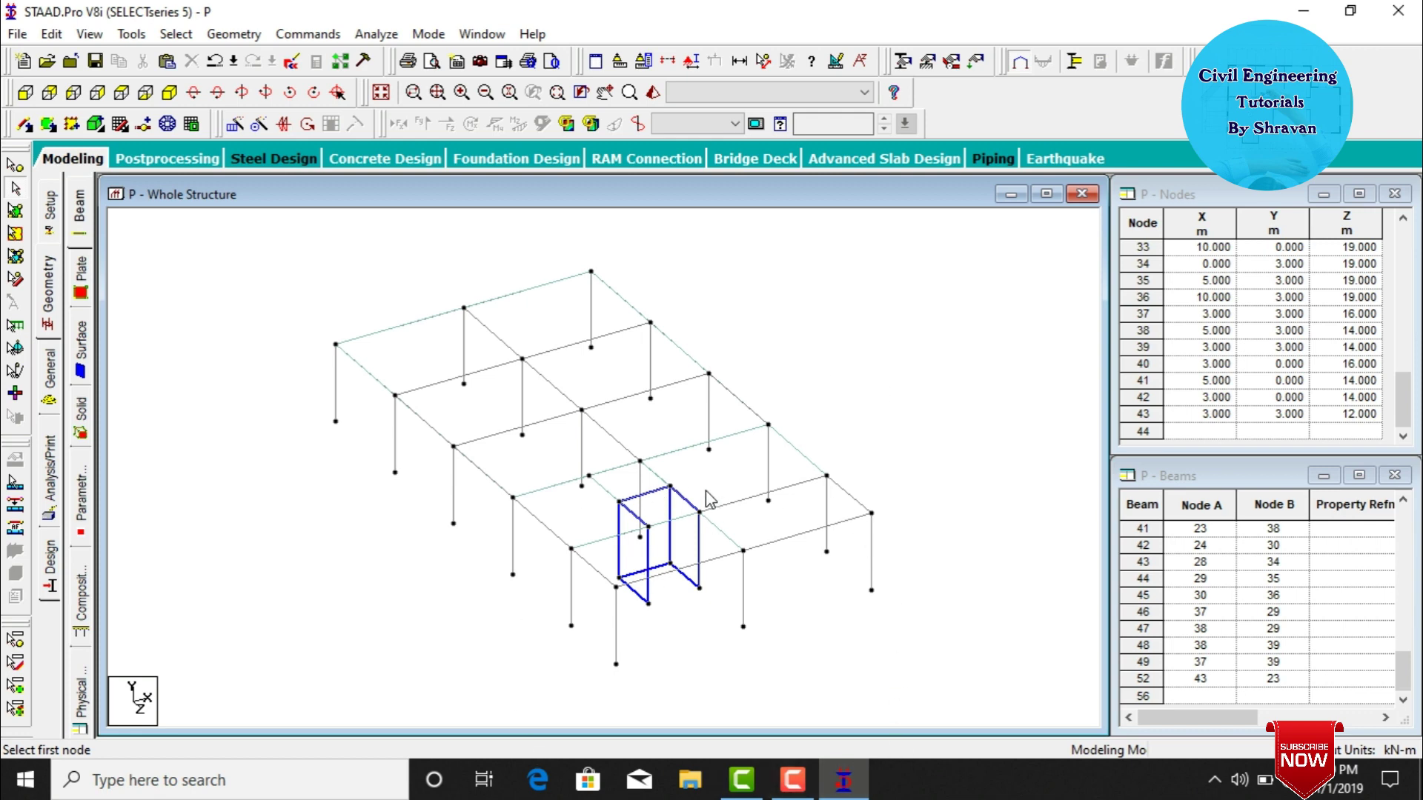
View the slabbed floor in a maximized, rotated 3D rendering, then return to Modeling.
left_click(660, 94)
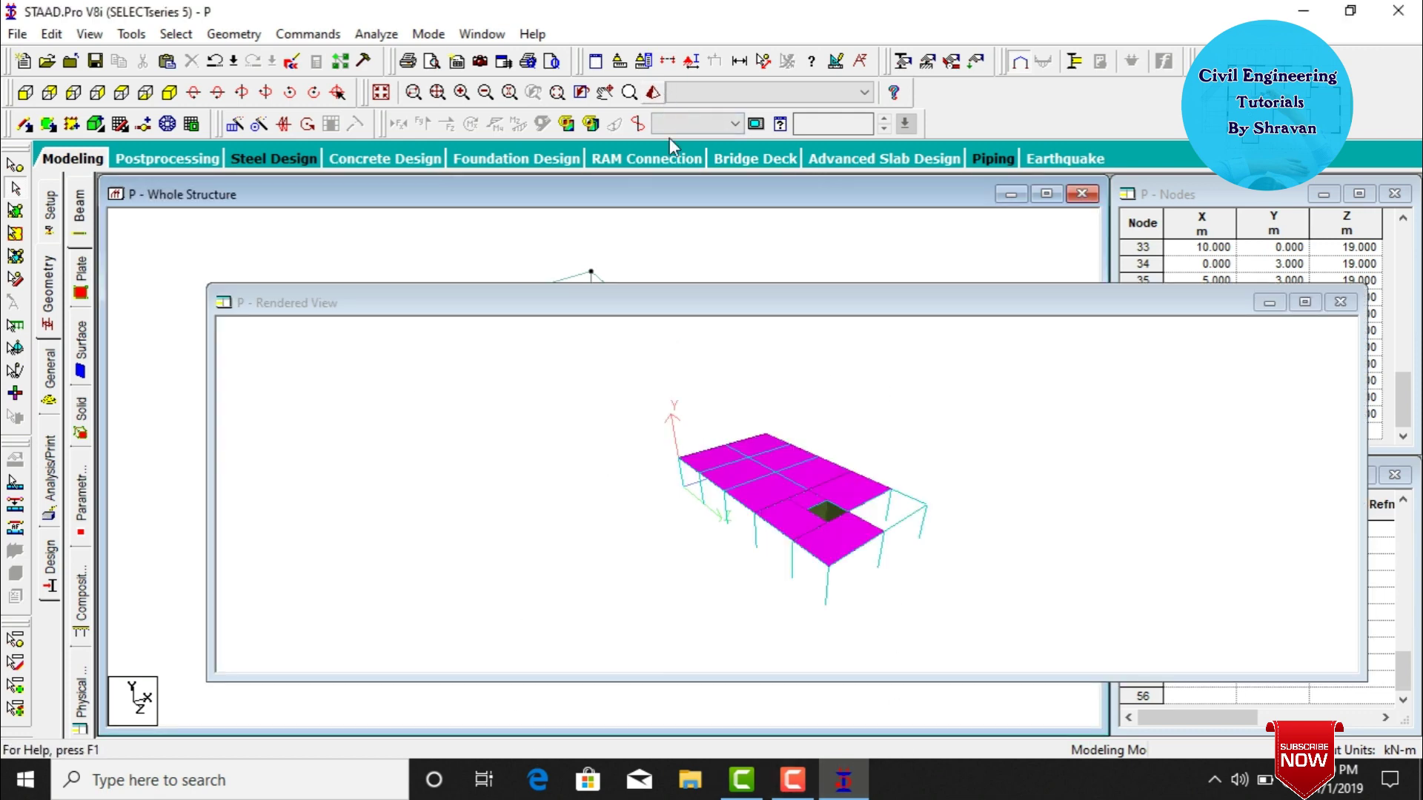
left_click(1304, 303)
left_click_drag(959, 526, 971, 566)
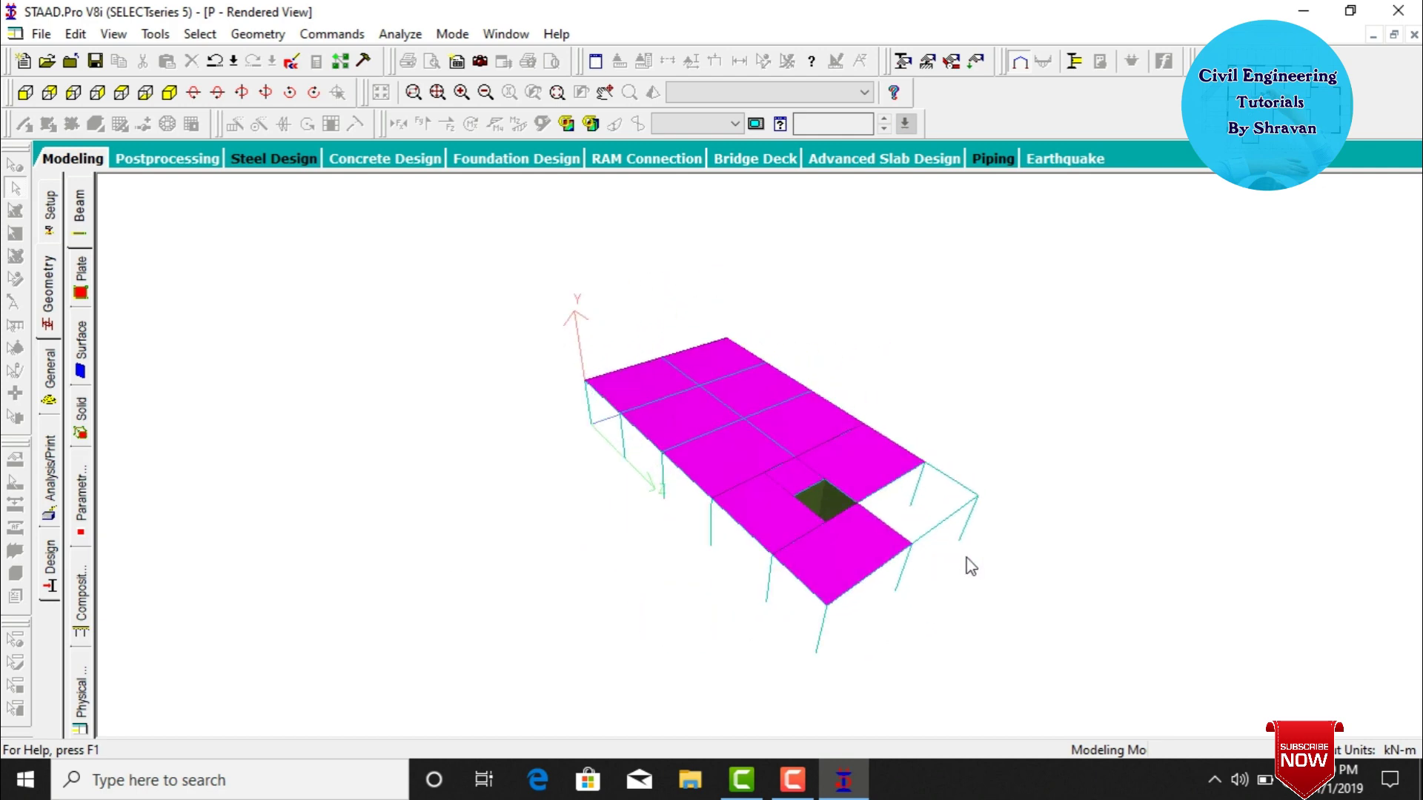
left_click(53, 169)
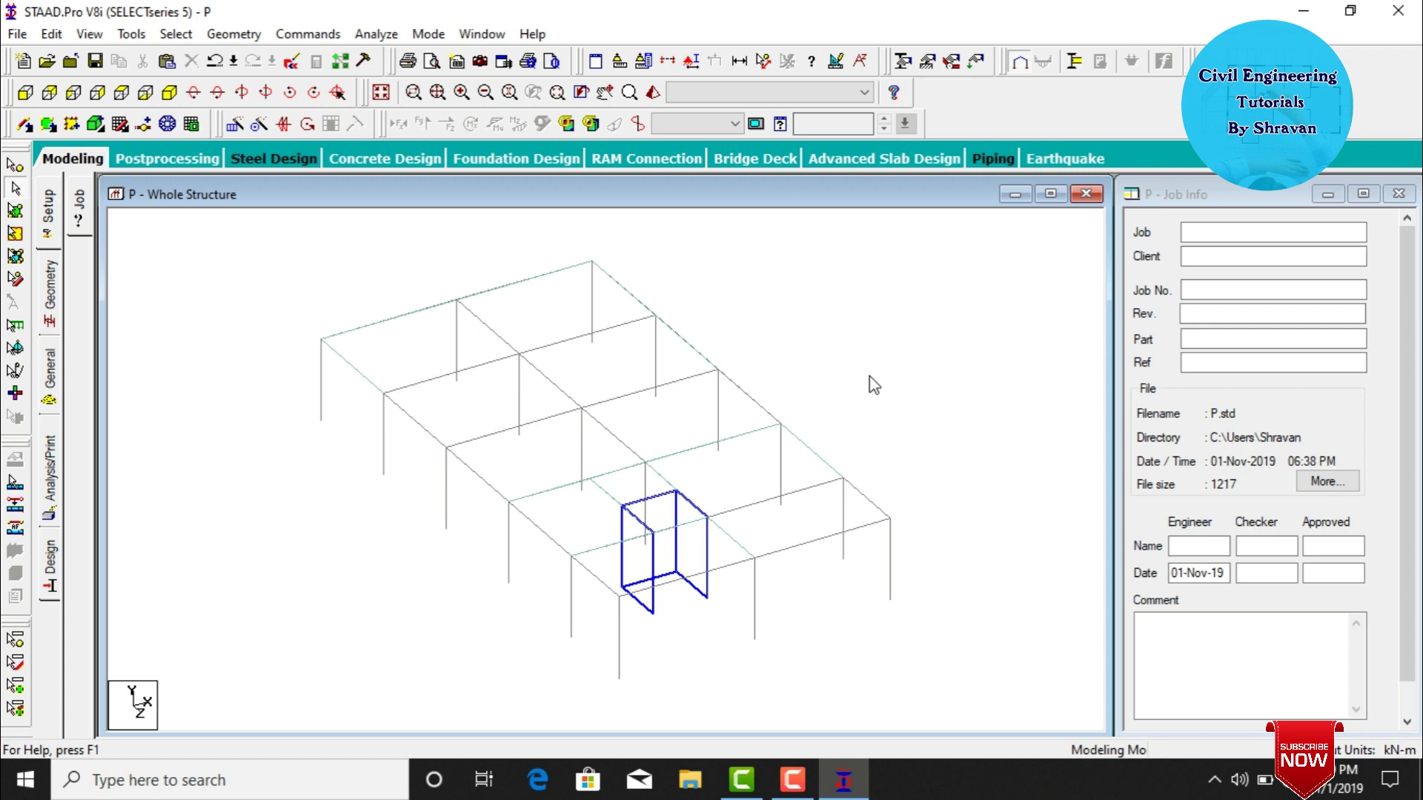
Select the whole frame and repeat it twice in Y at 3 m with linked steps.
key("ctrl+a")
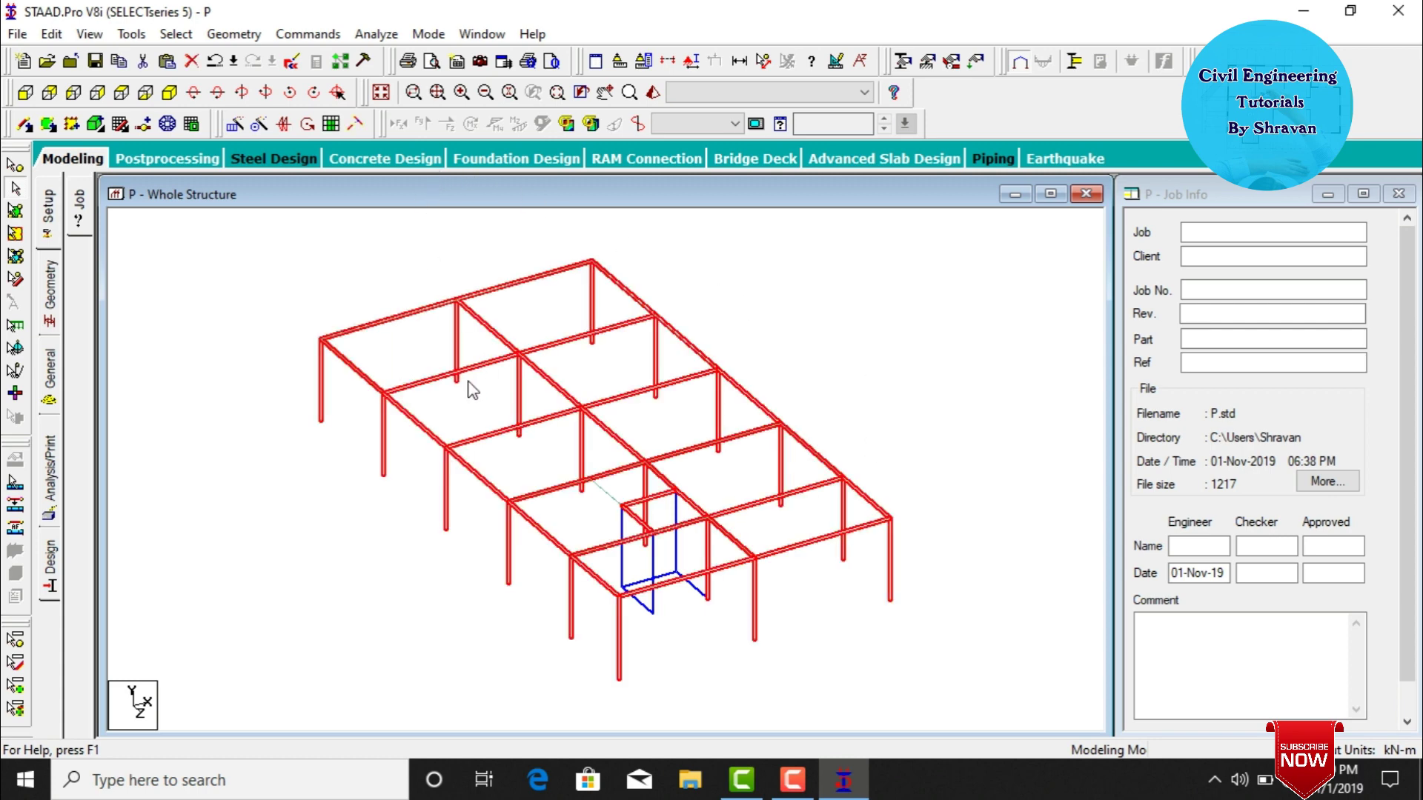
left_click(234, 125)
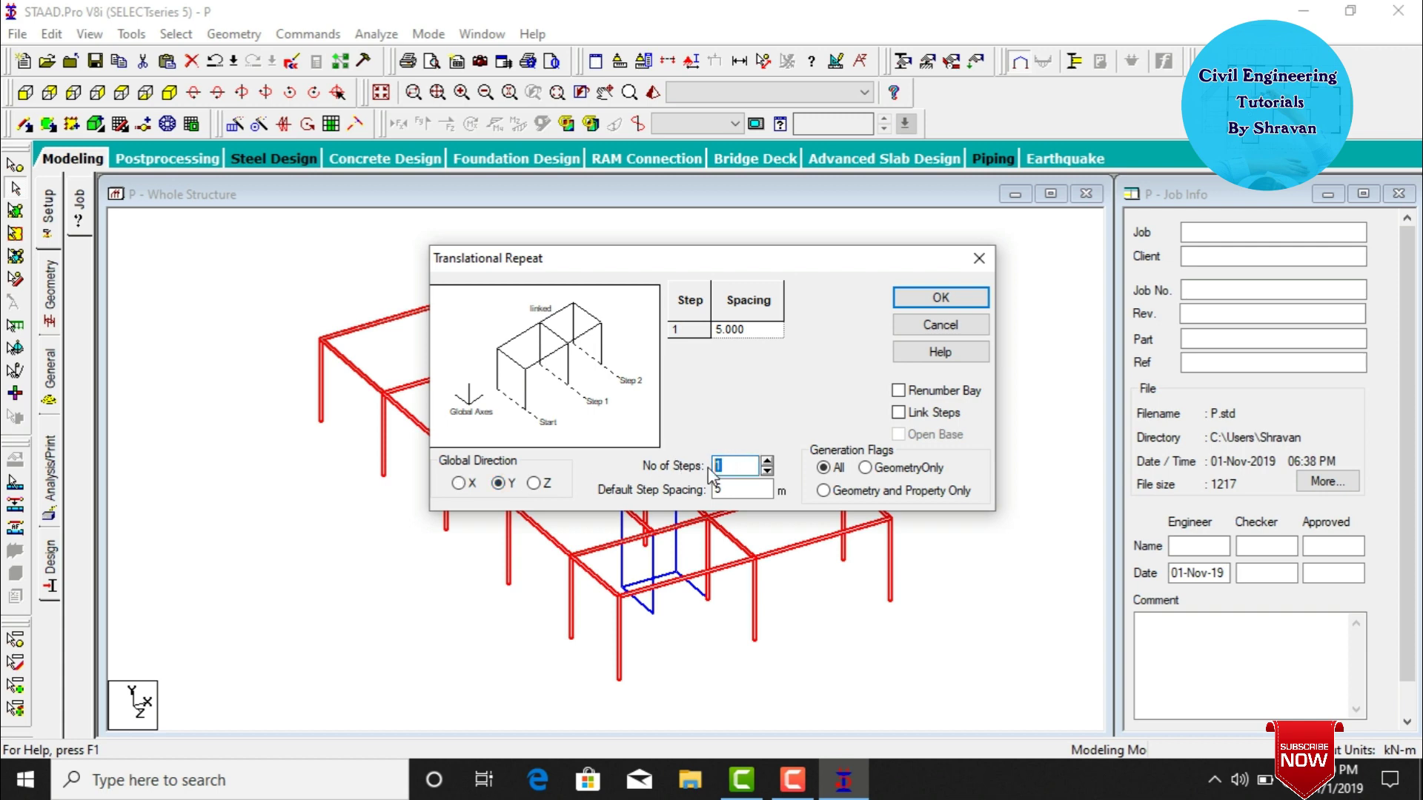
type("2")
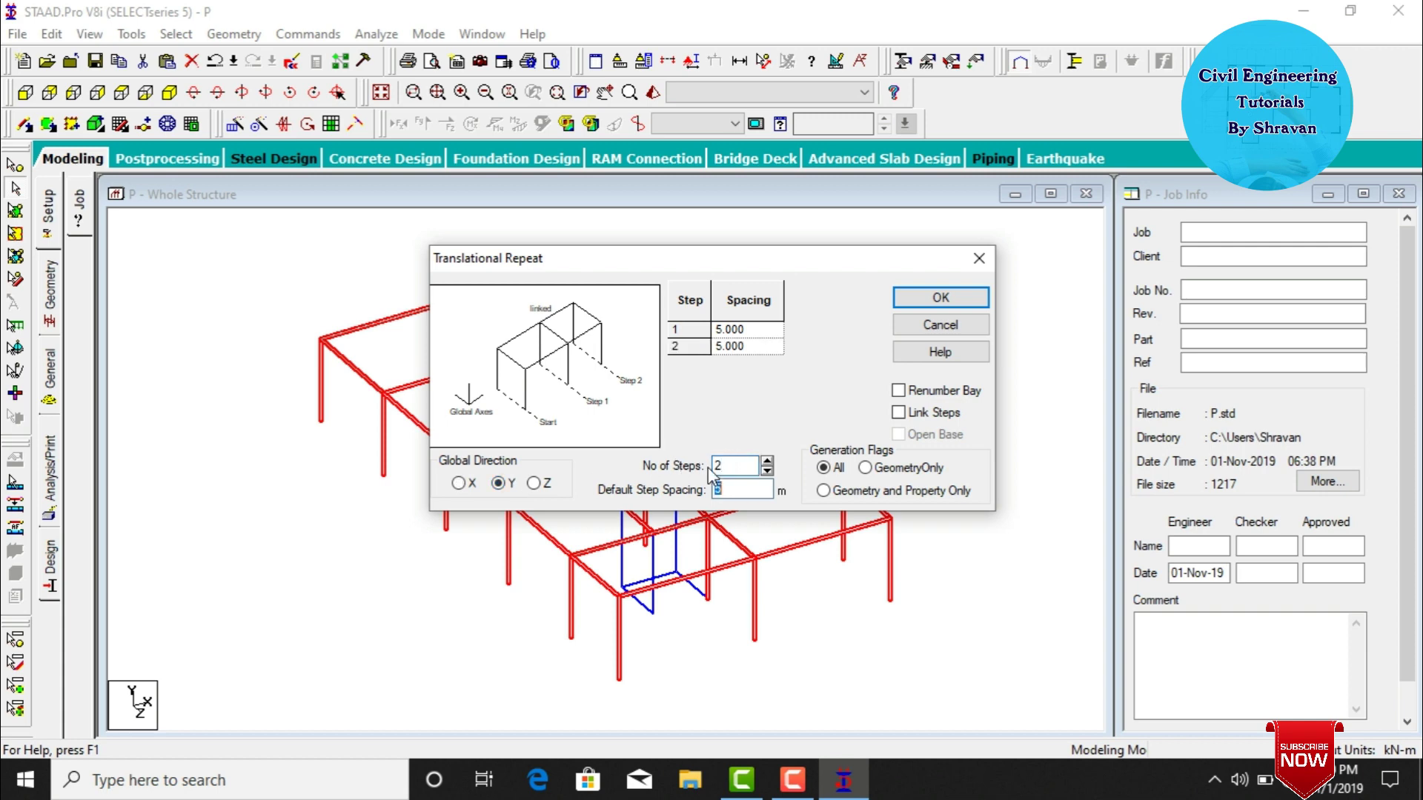
type("3")
left_click(933, 413)
left_click(931, 297)
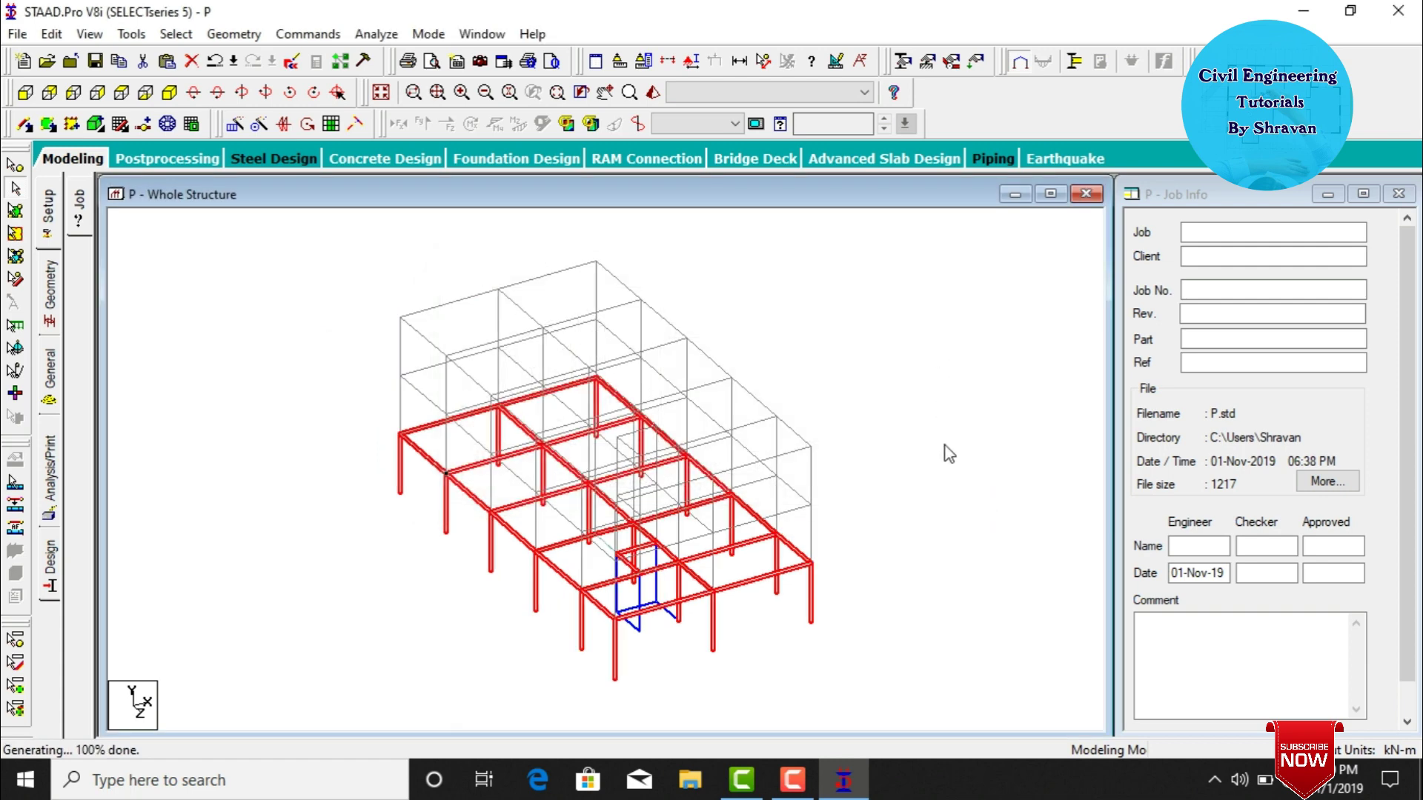
left_click(945, 446)
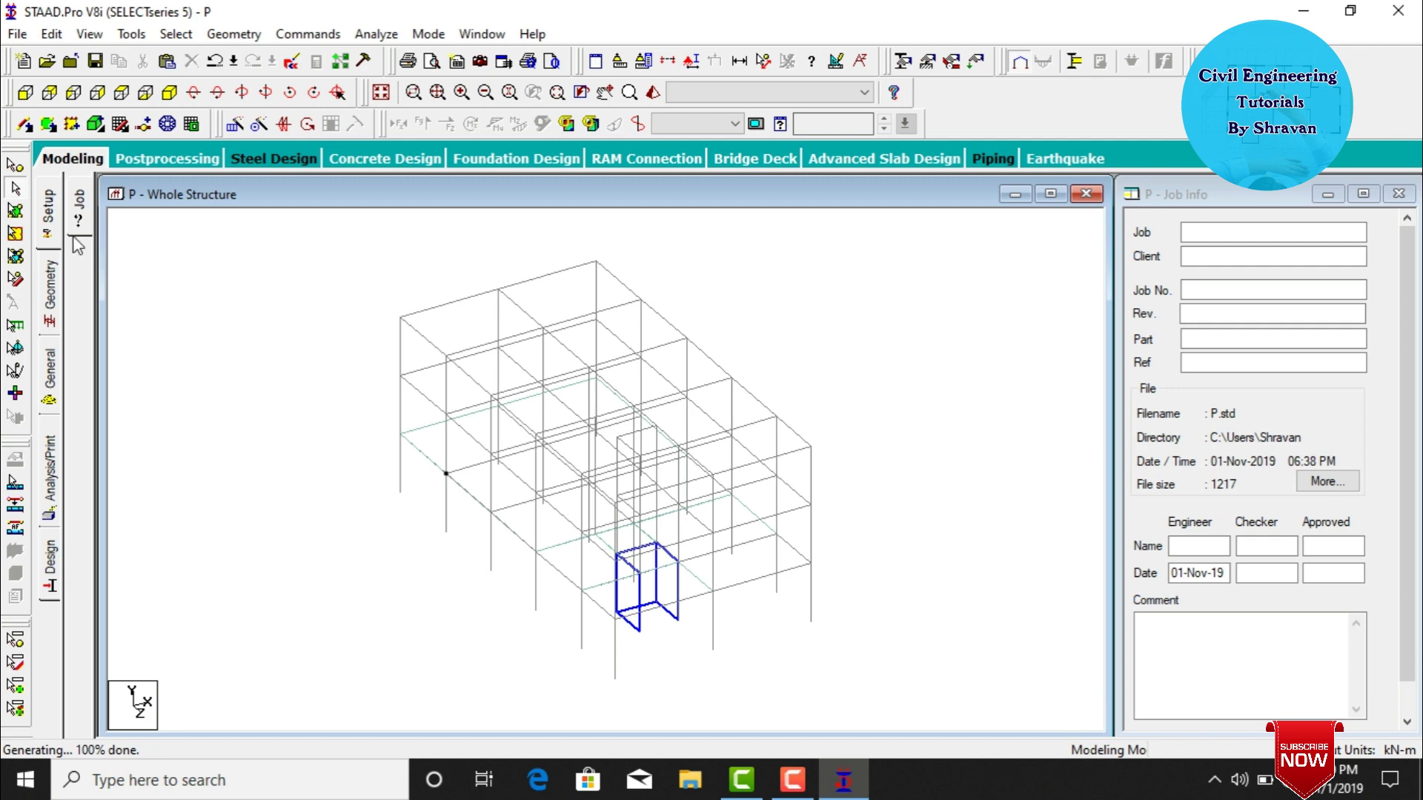
Box-select the slab plates and repeat them in Y, 2 linked steps at 3 m.
left_click(16, 212)
left_click_drag(191, 277, 934, 690)
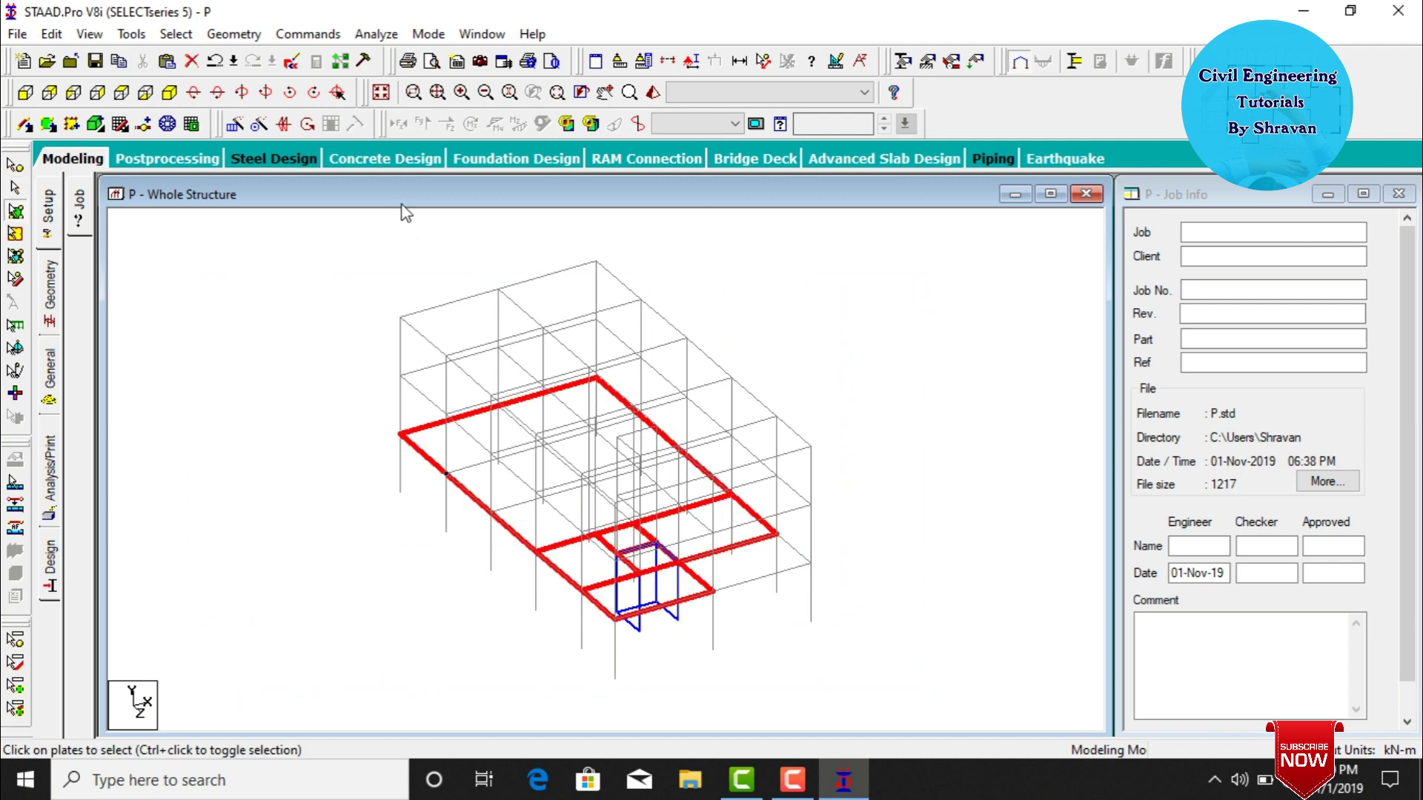
left_click(226, 126)
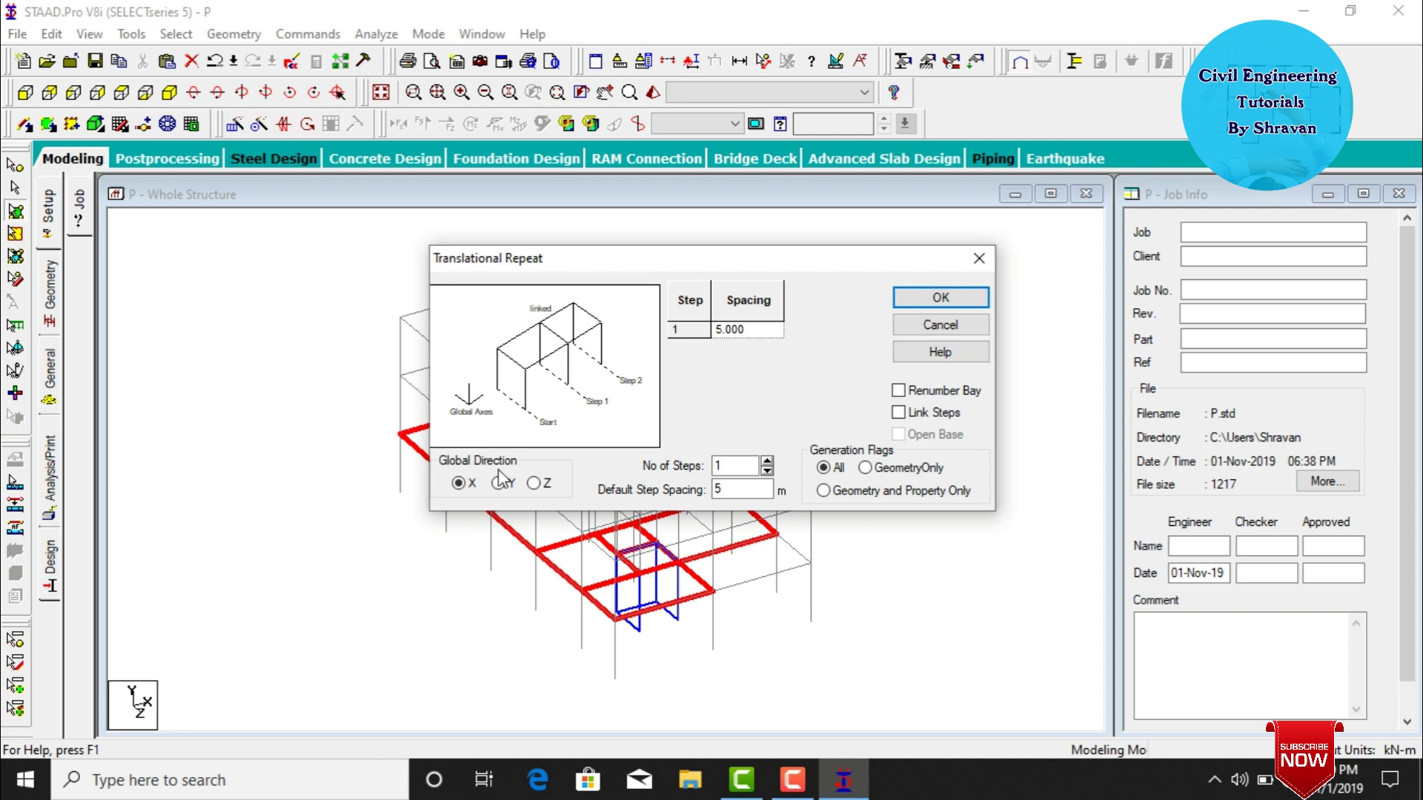
double_click(720, 466)
type("2")
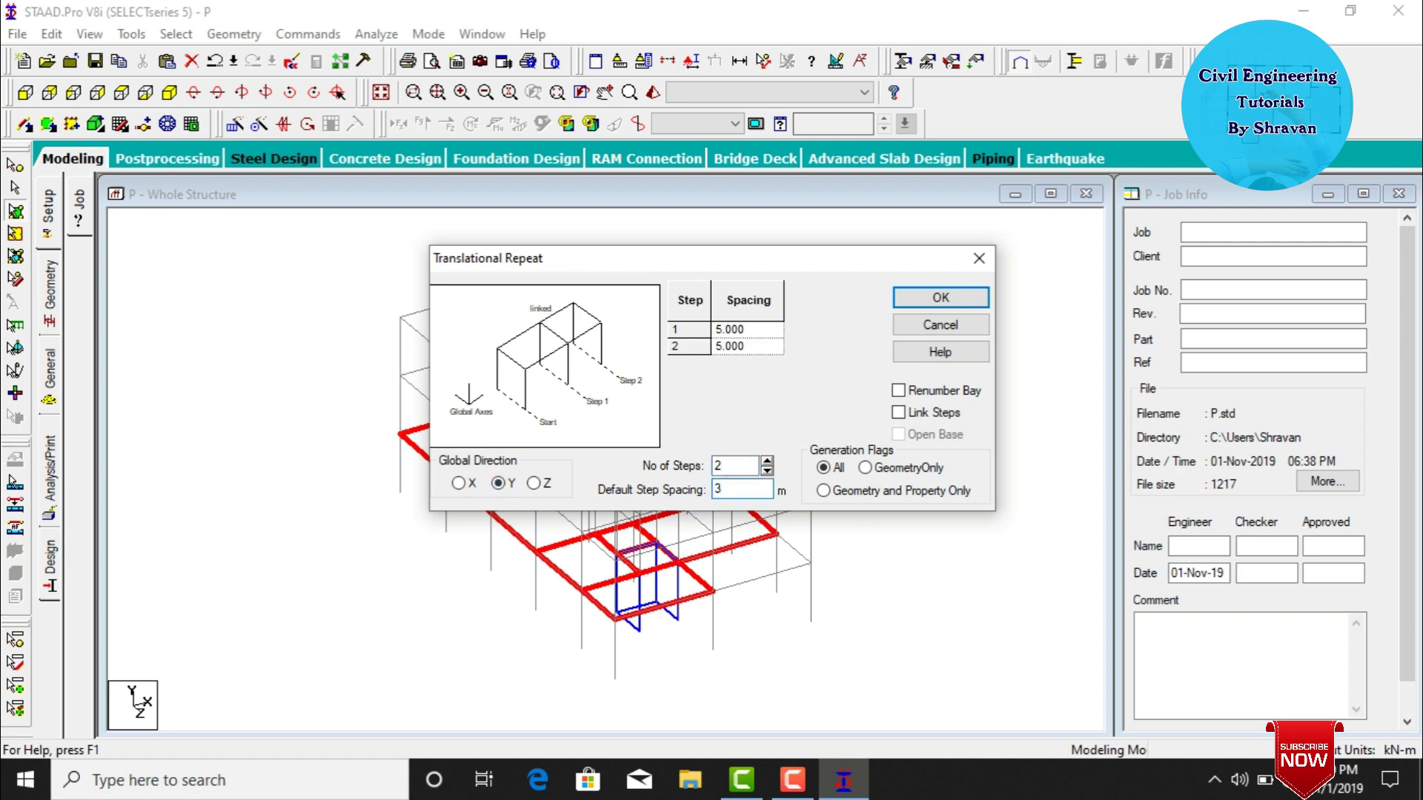
left_click(933, 413)
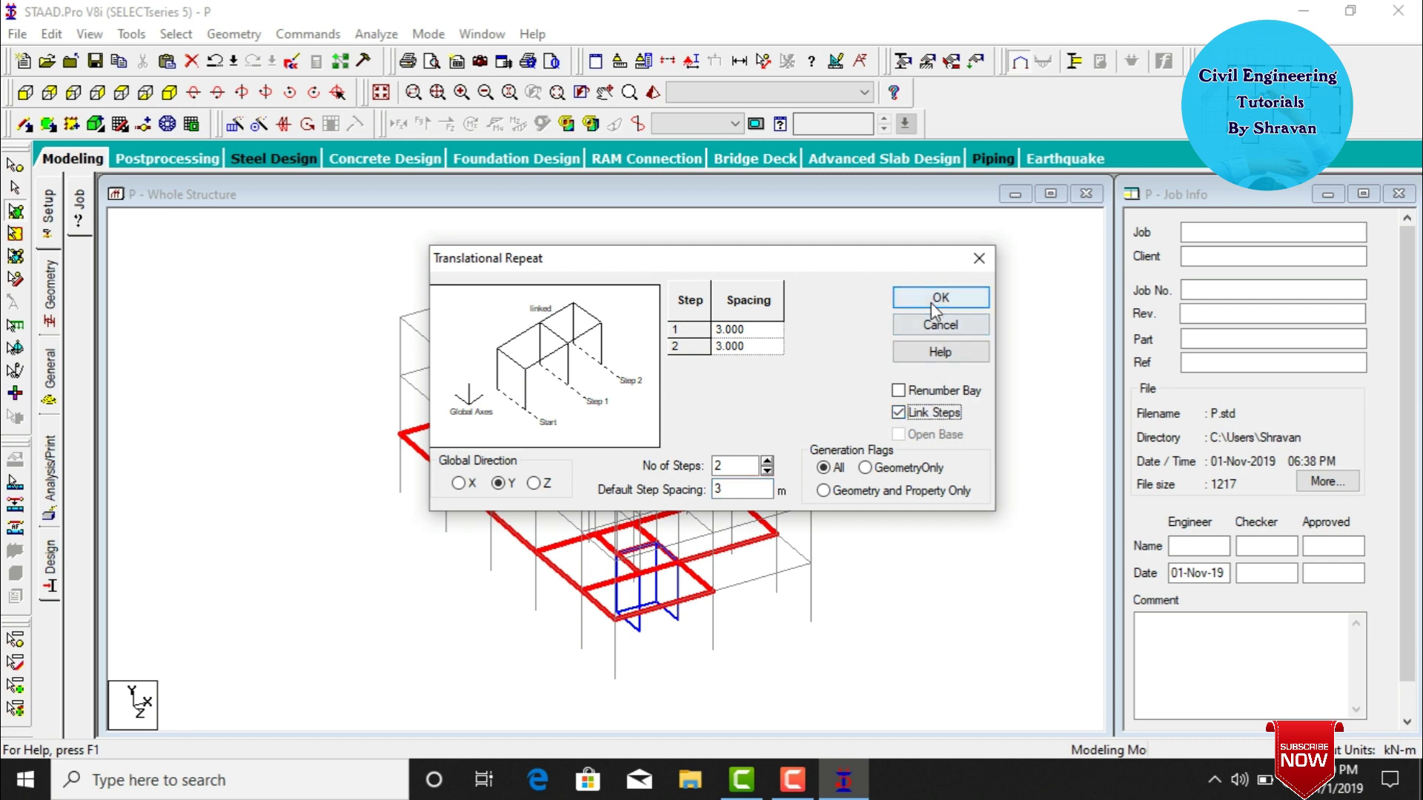
left_click(940, 297)
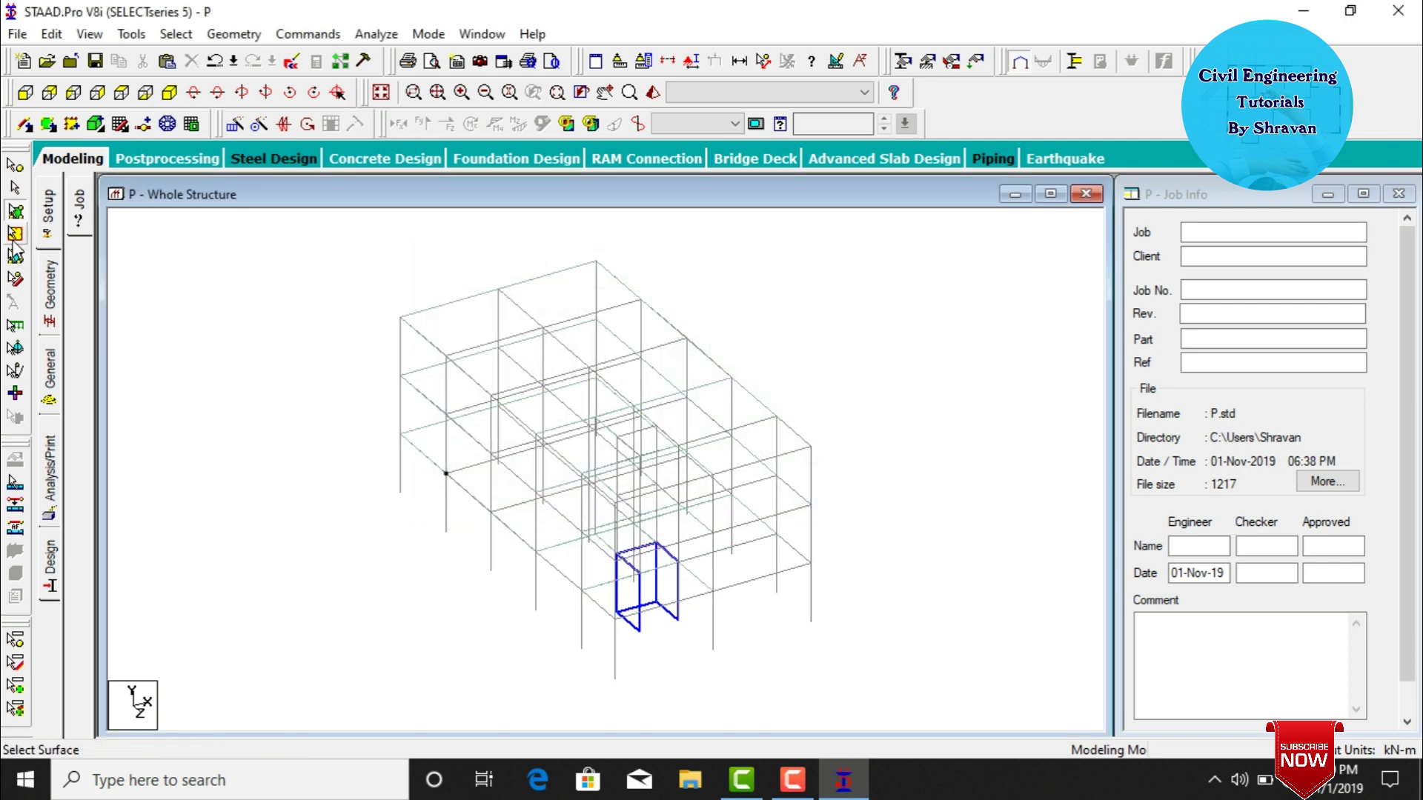
left_click(14, 234)
Repeat the blue wall-box plates upward in Y, 2 linked steps at 3 m.
left_click_drag(267, 305, 806, 696)
left_click(233, 125)
double_click(716, 467)
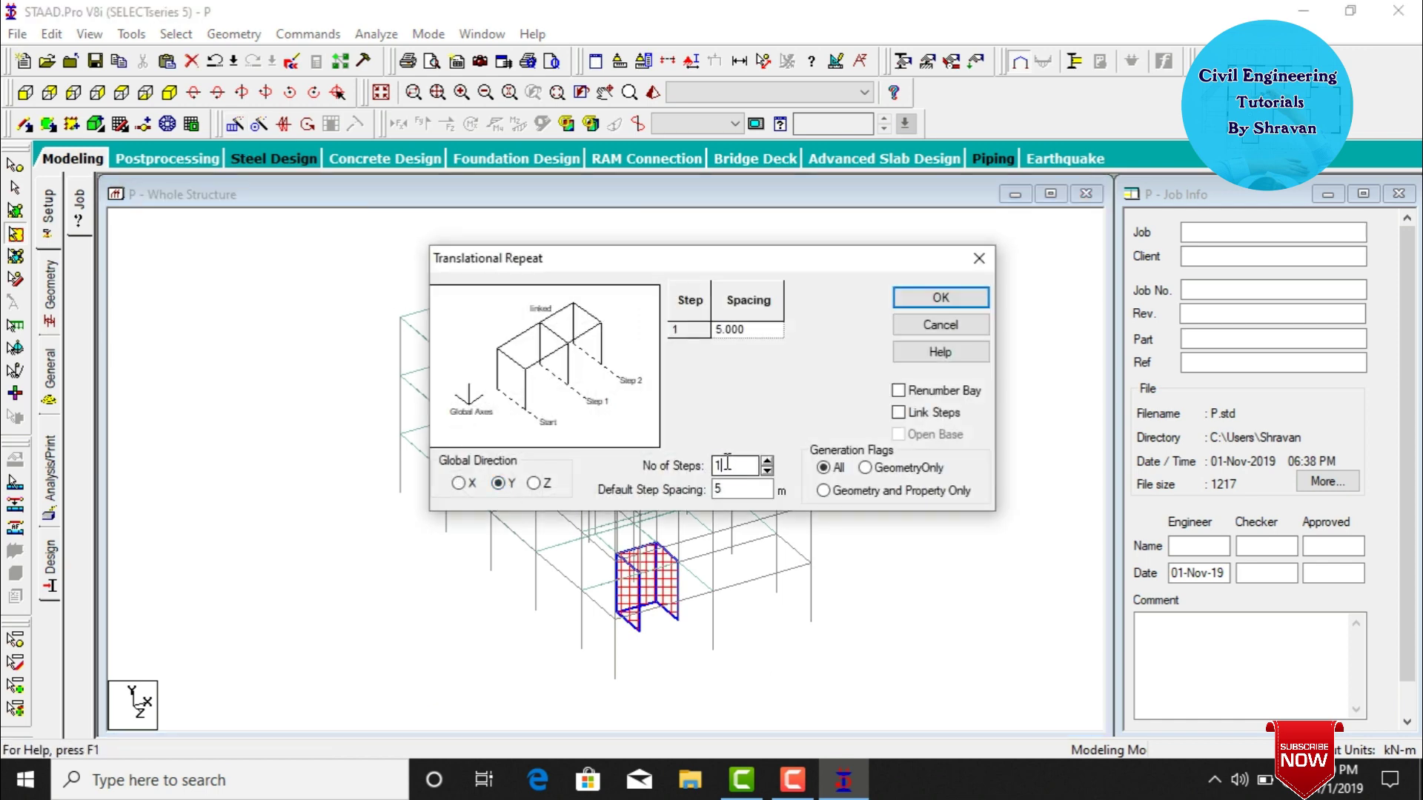
type("2")
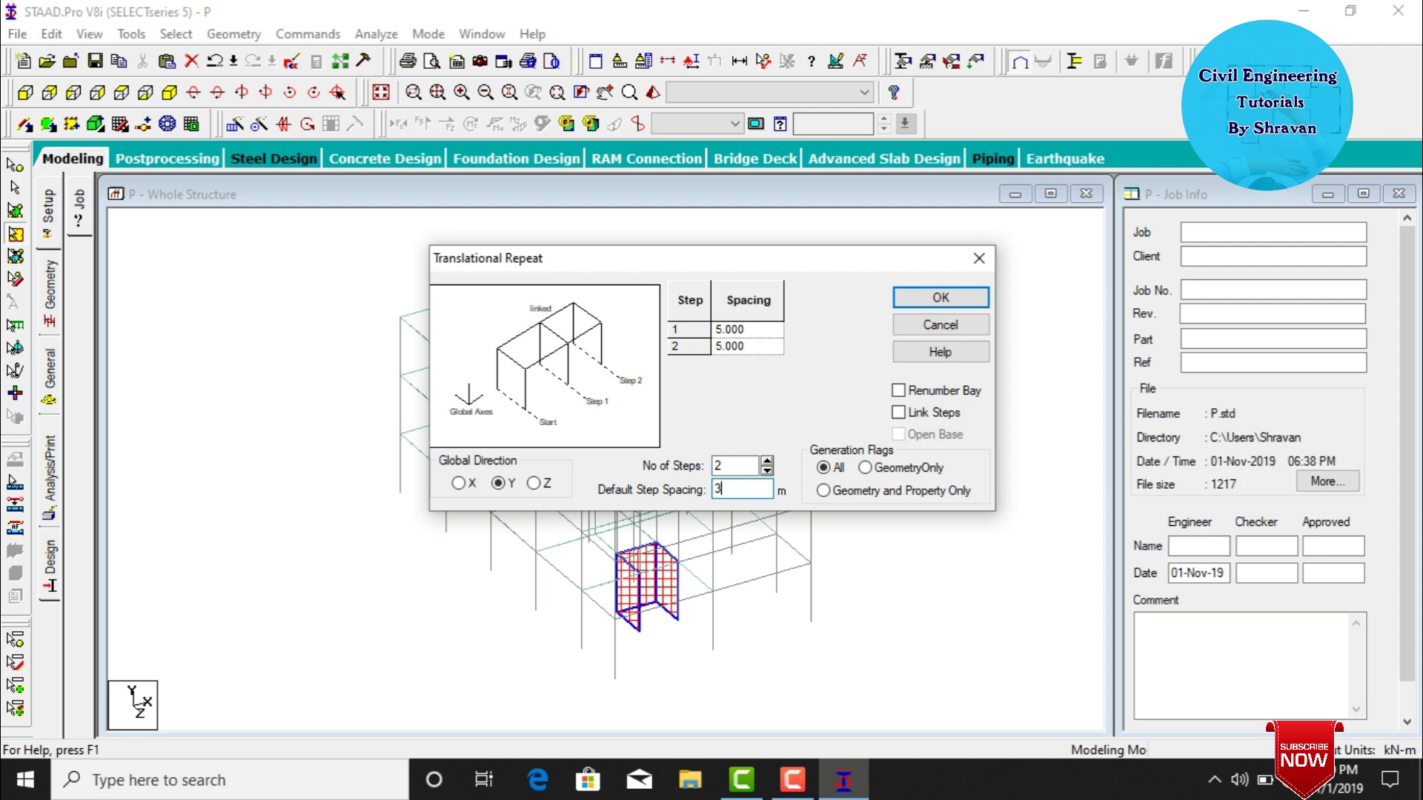
type("3")
left_click(899, 412)
left_click(923, 289)
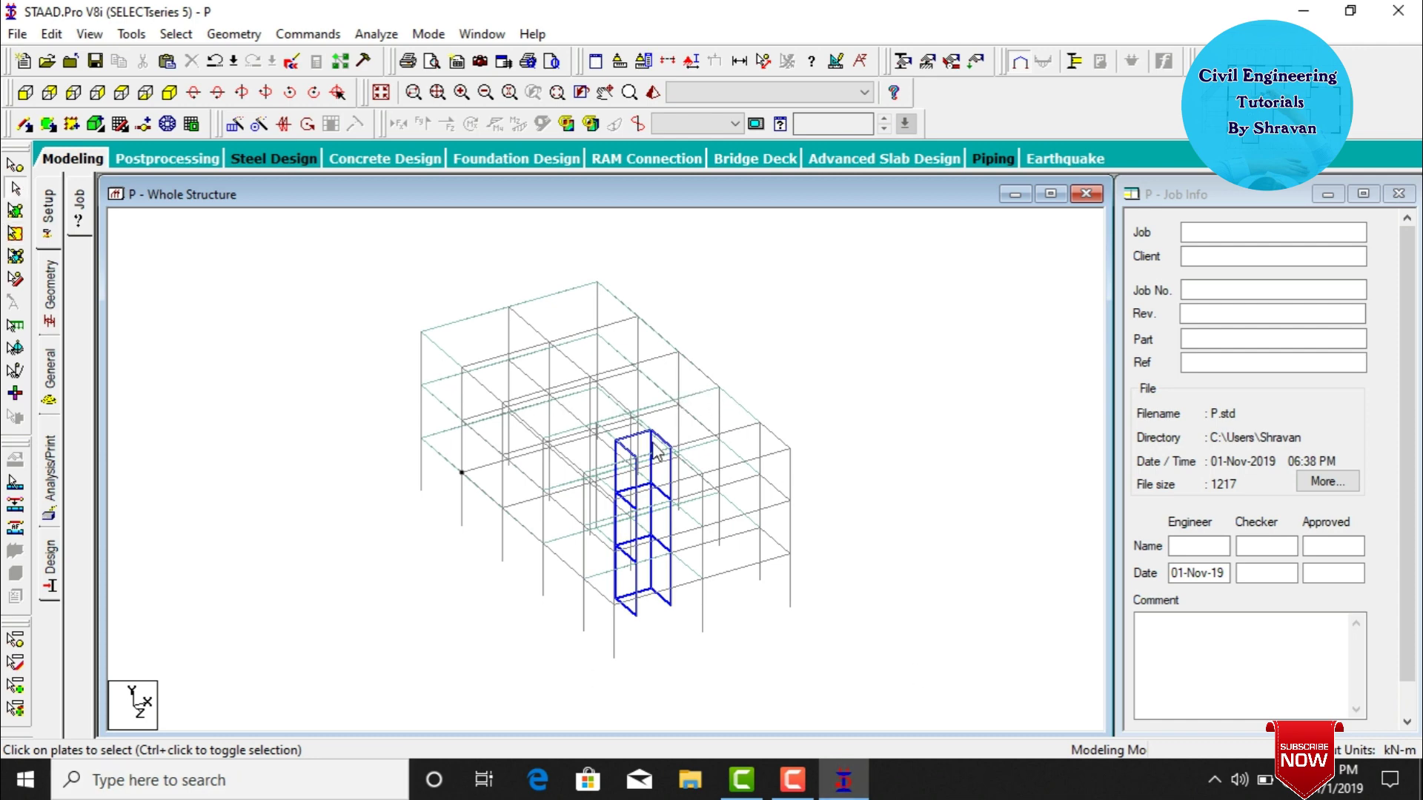
left_click(27, 95)
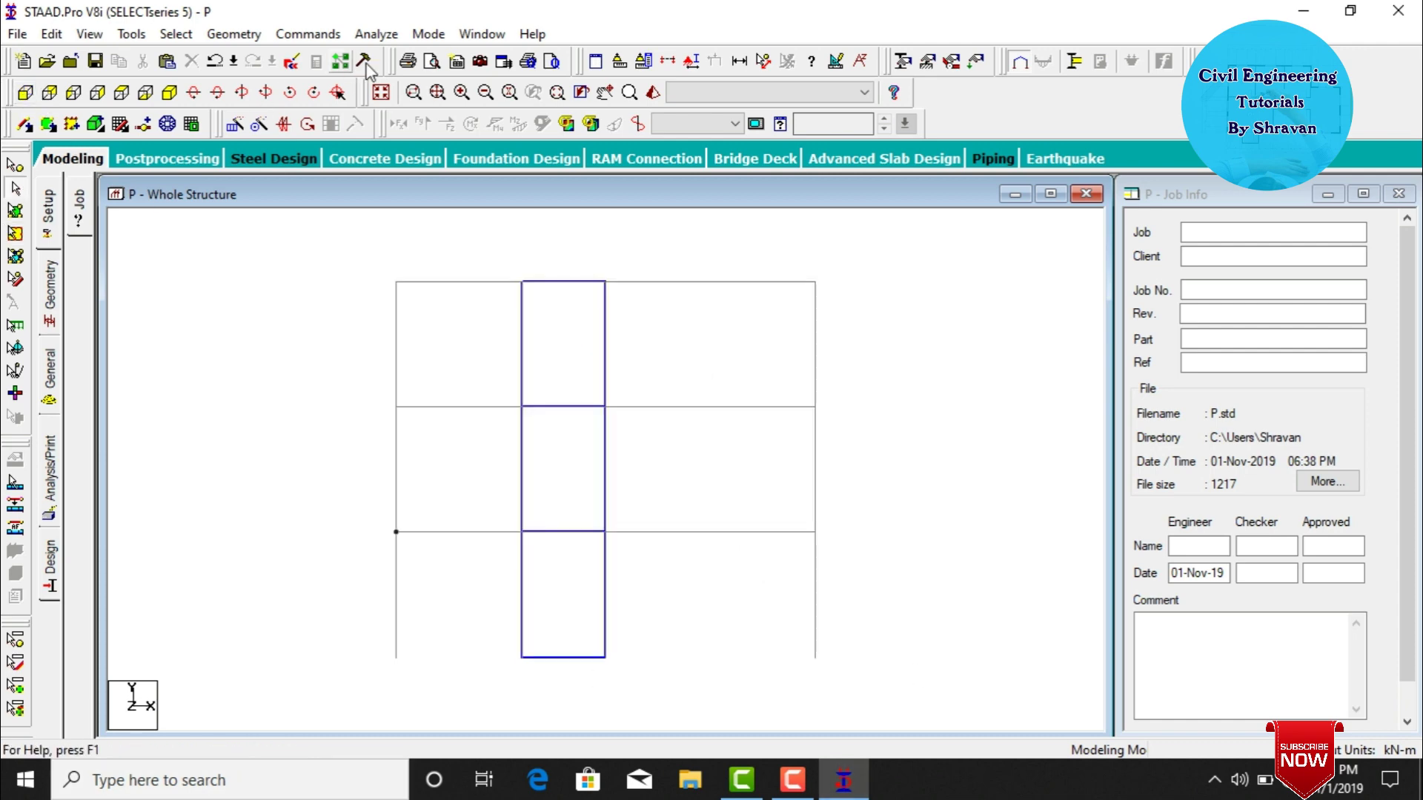
Isolate the top row of beams with a section view and show it in isometric.
left_click(667, 61)
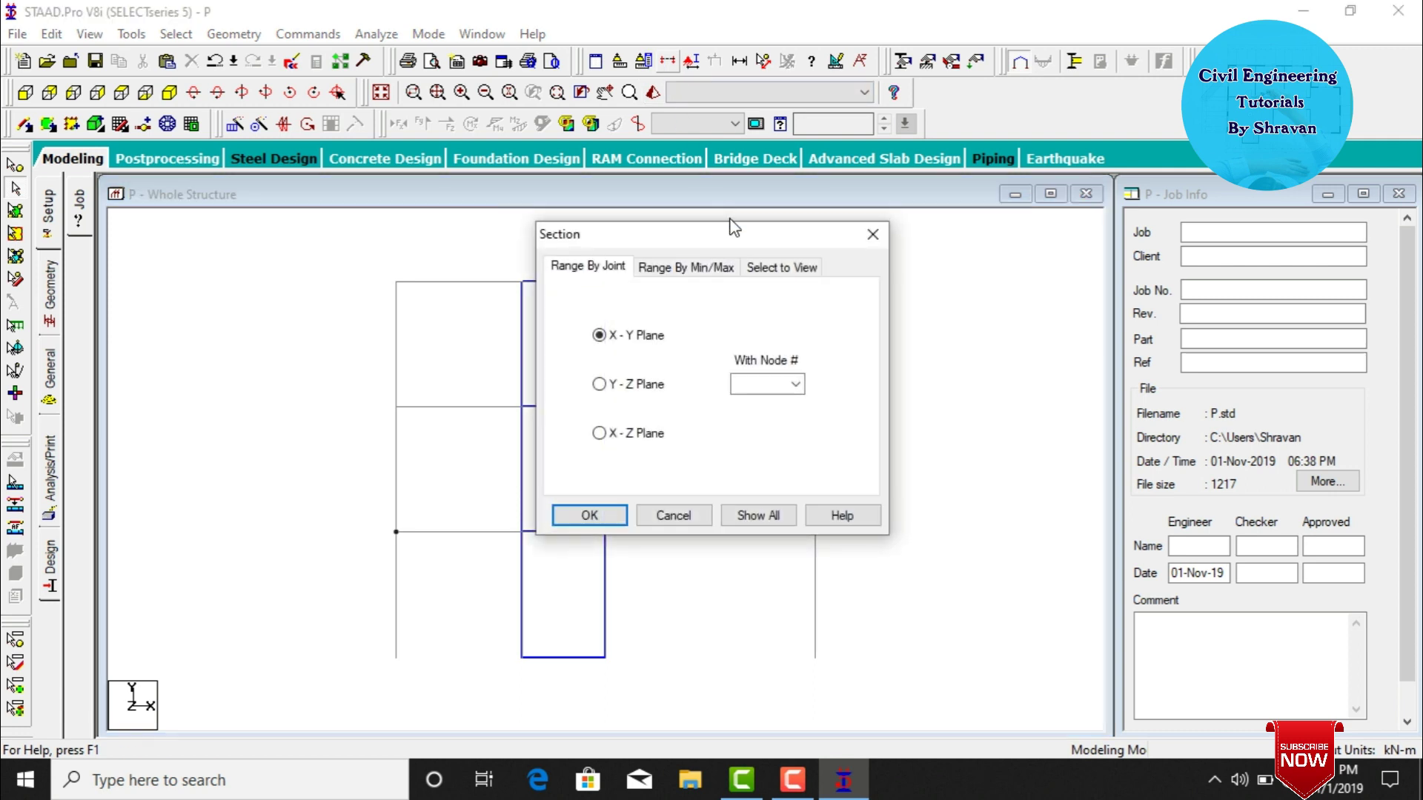
left_click(766, 267)
left_click(589, 515)
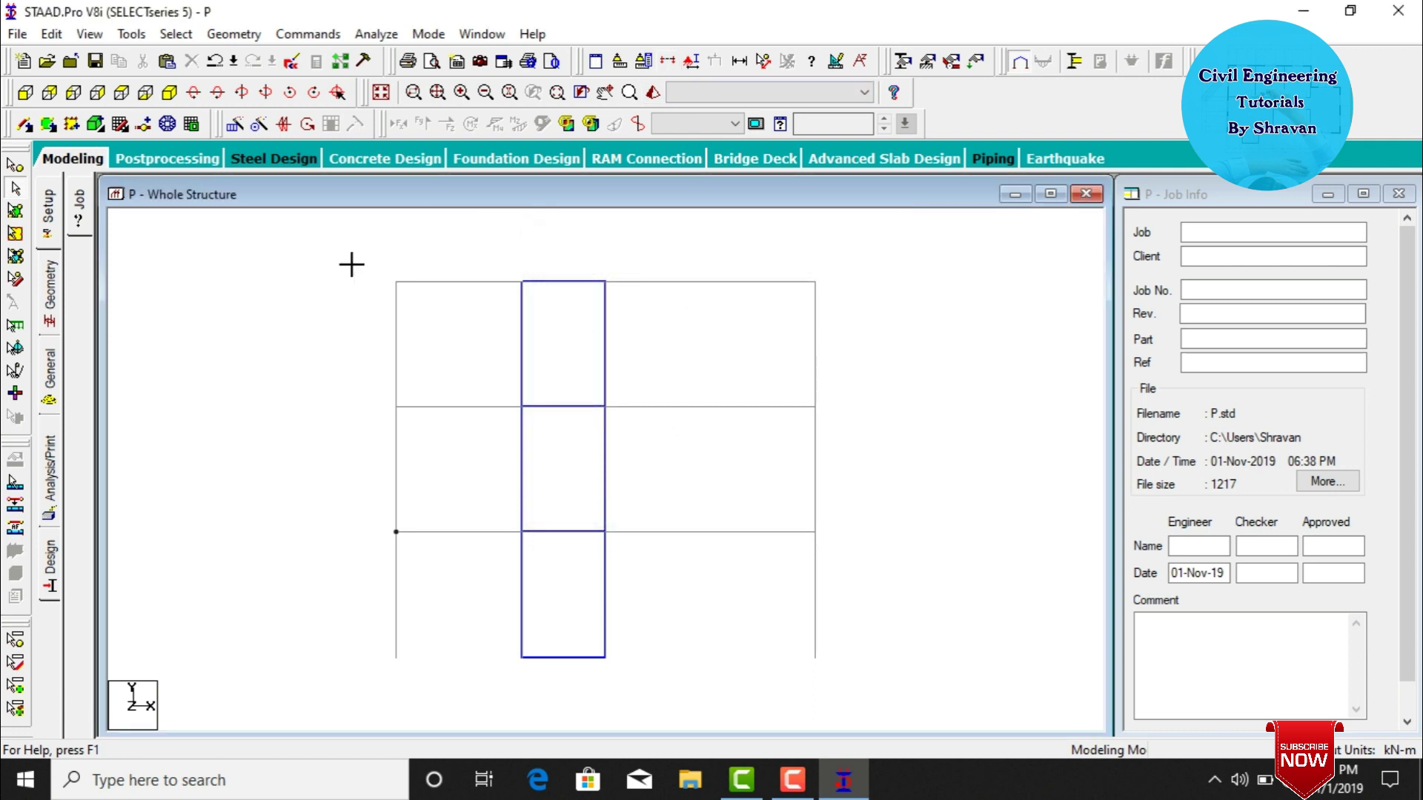
left_click_drag(350, 264, 848, 295)
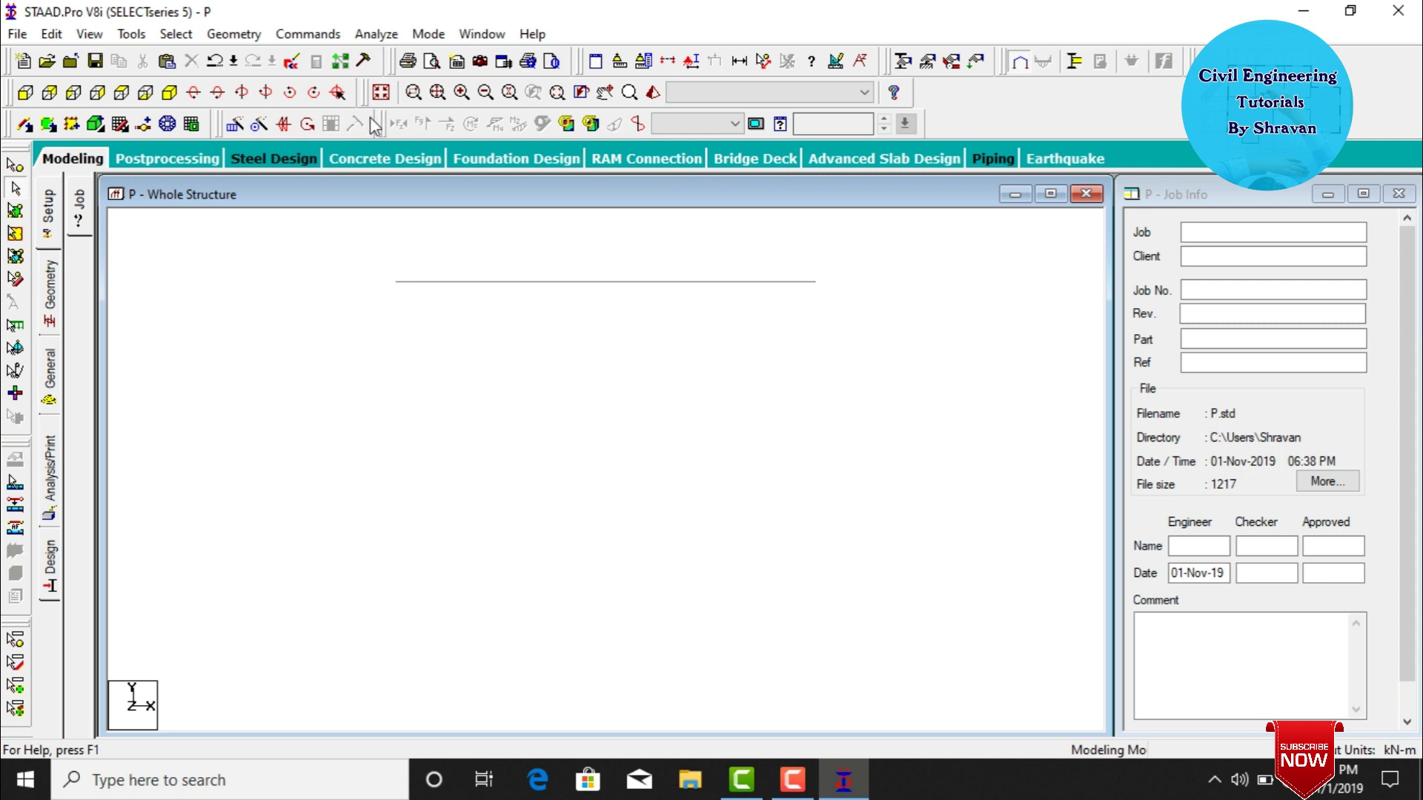
left_click(175, 94)
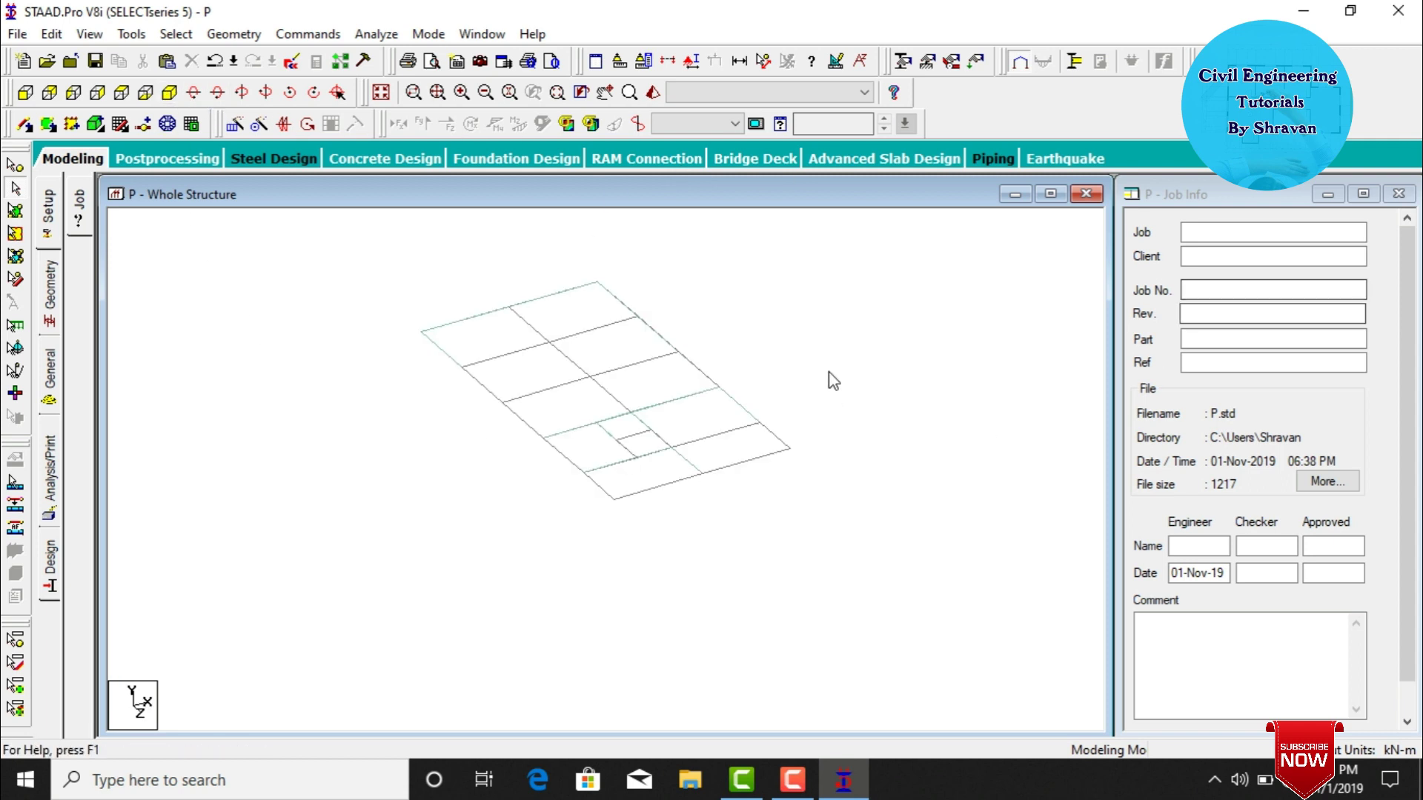
Select the added top-floor nodes in plan view, then return to isometric.
left_click(72, 160)
left_click(50, 319)
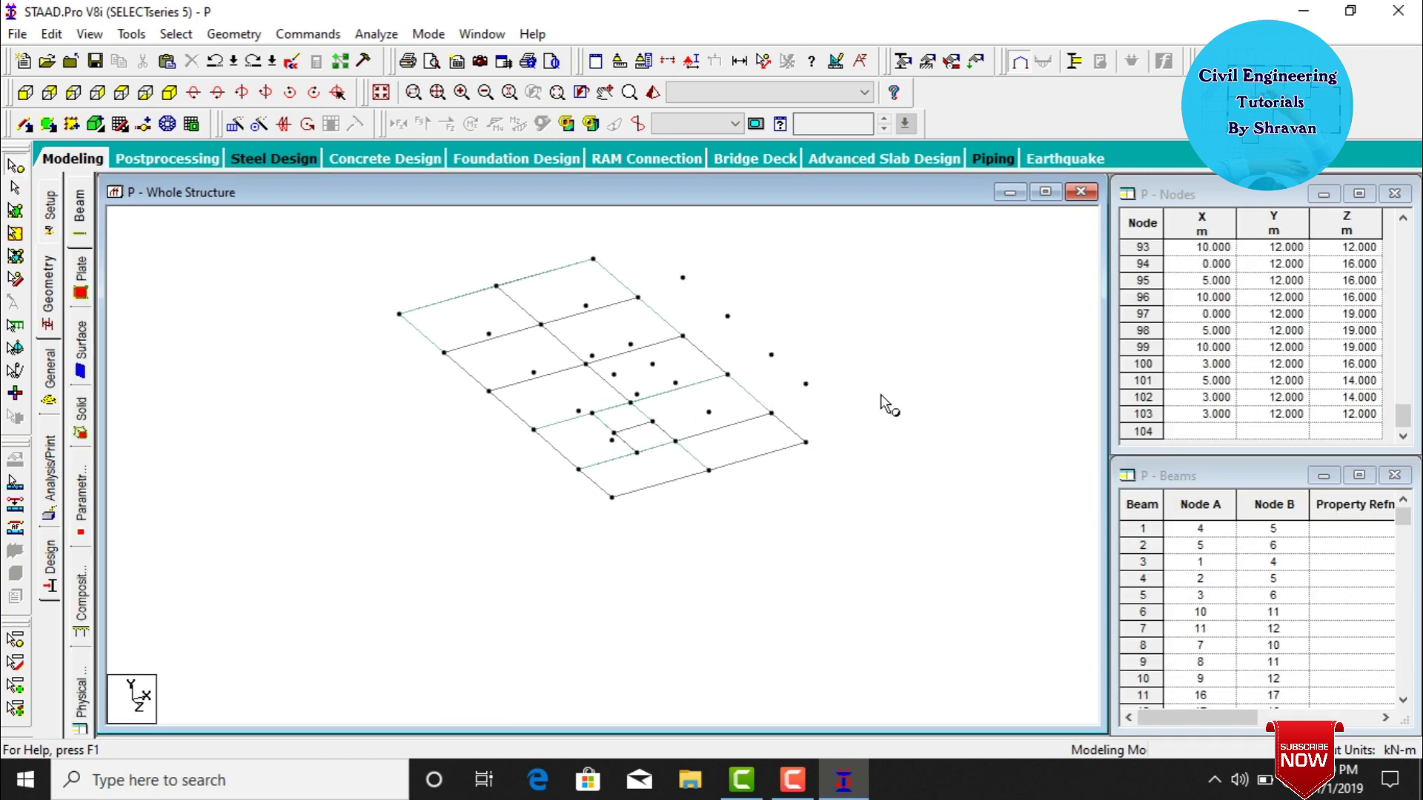
left_click(123, 93)
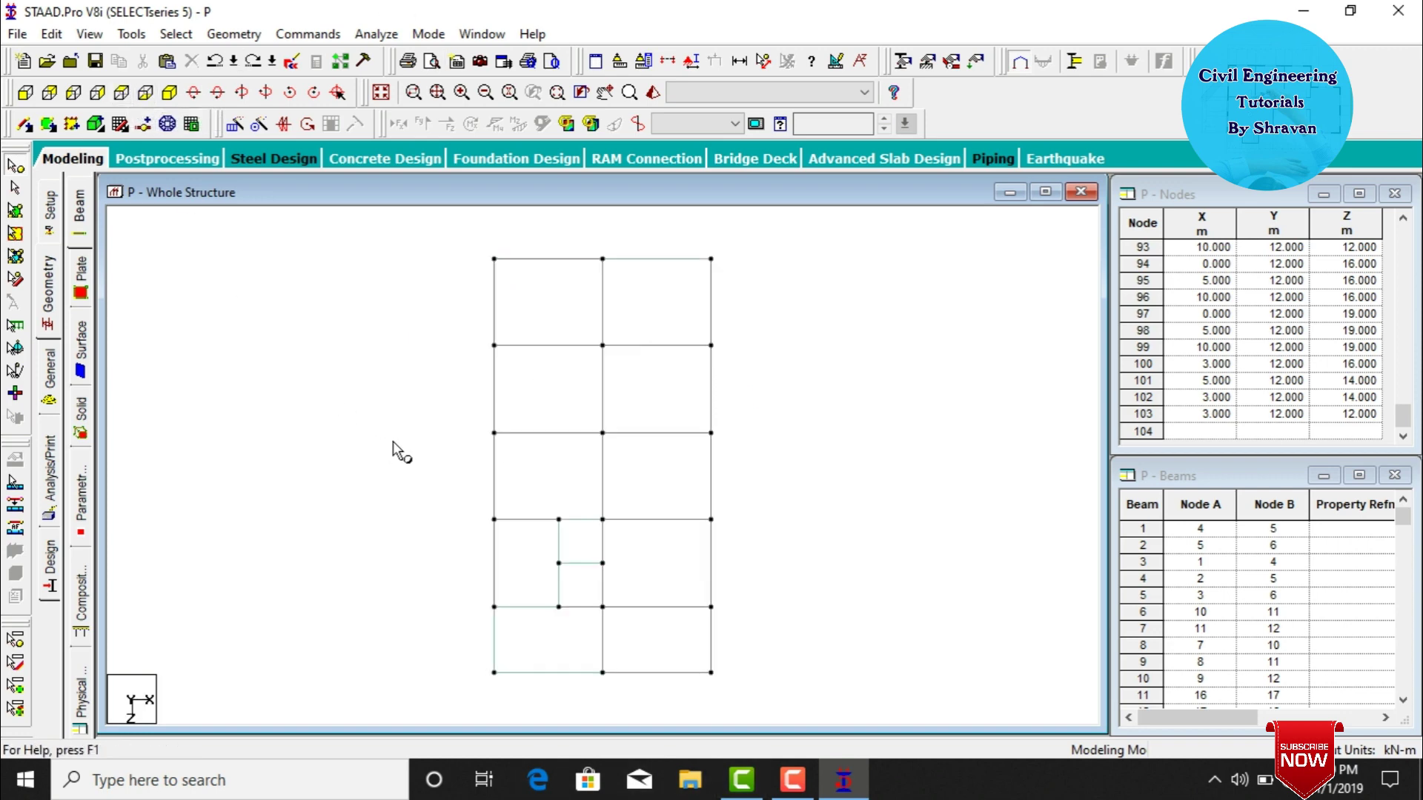
left_click_drag(411, 409, 461, 482)
left_click_drag(654, 677, 767, 703)
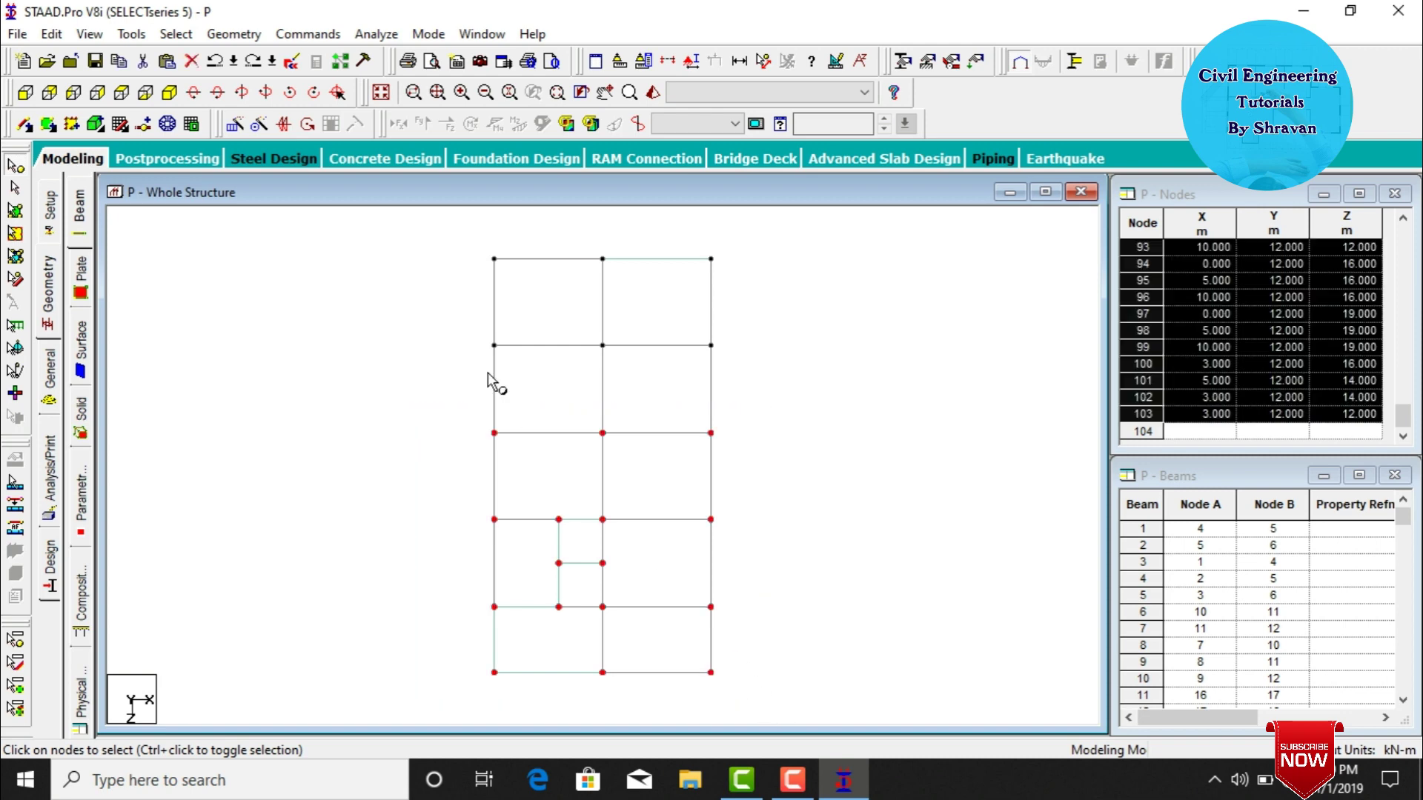
left_click(168, 94)
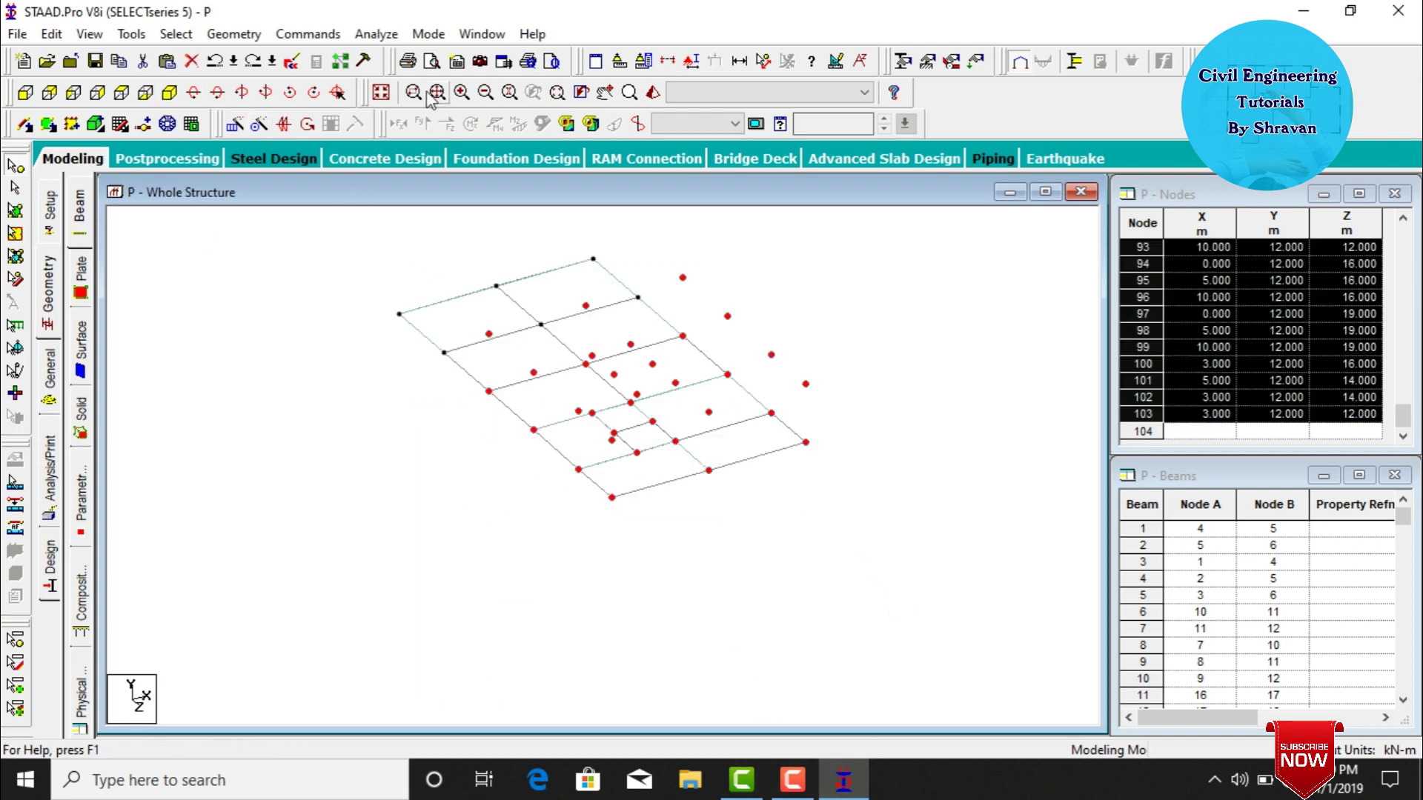
left_click(234, 35)
Connect the selected nodes with beams along X, Y and Z, creating 22, 16 and 24 members.
mouse_move(289, 237)
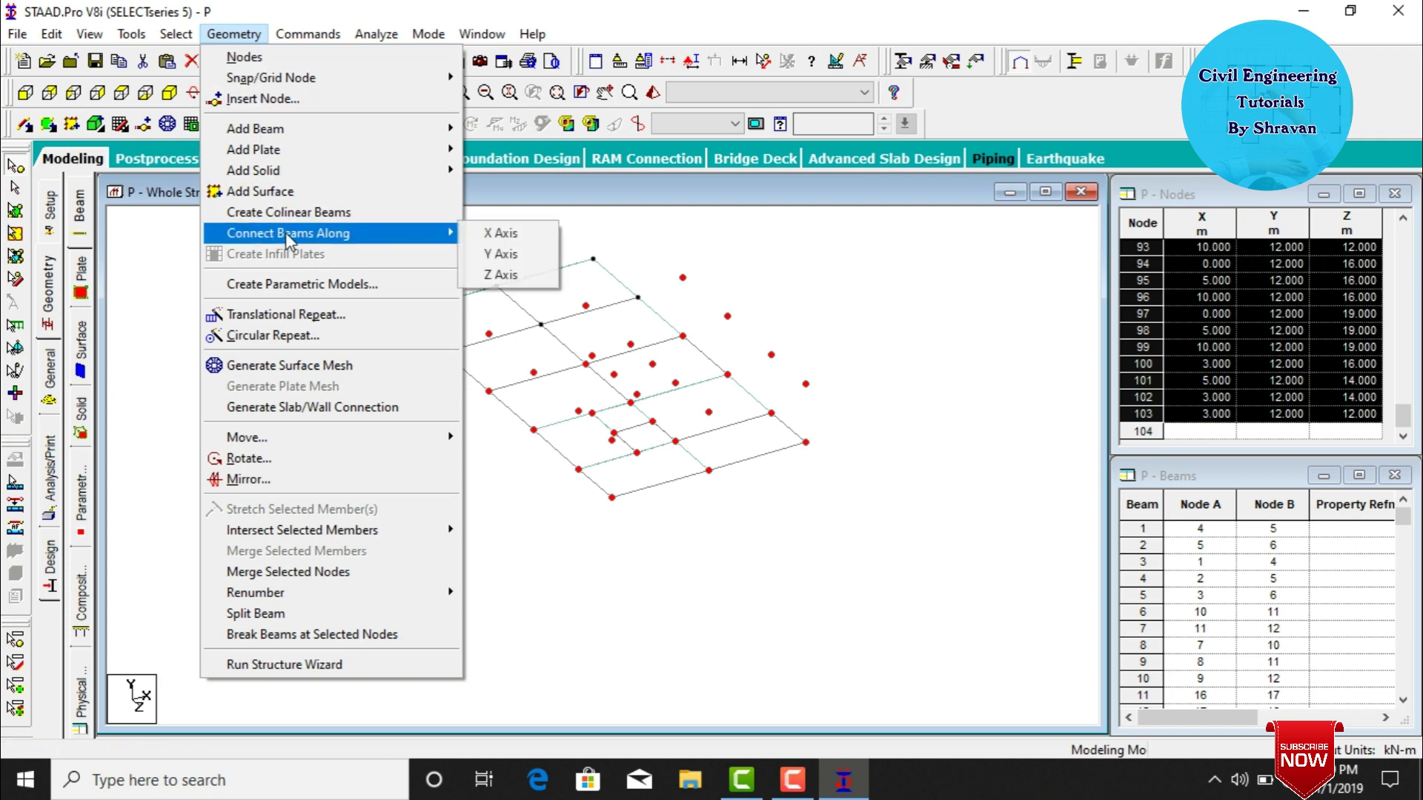
left_click(498, 233)
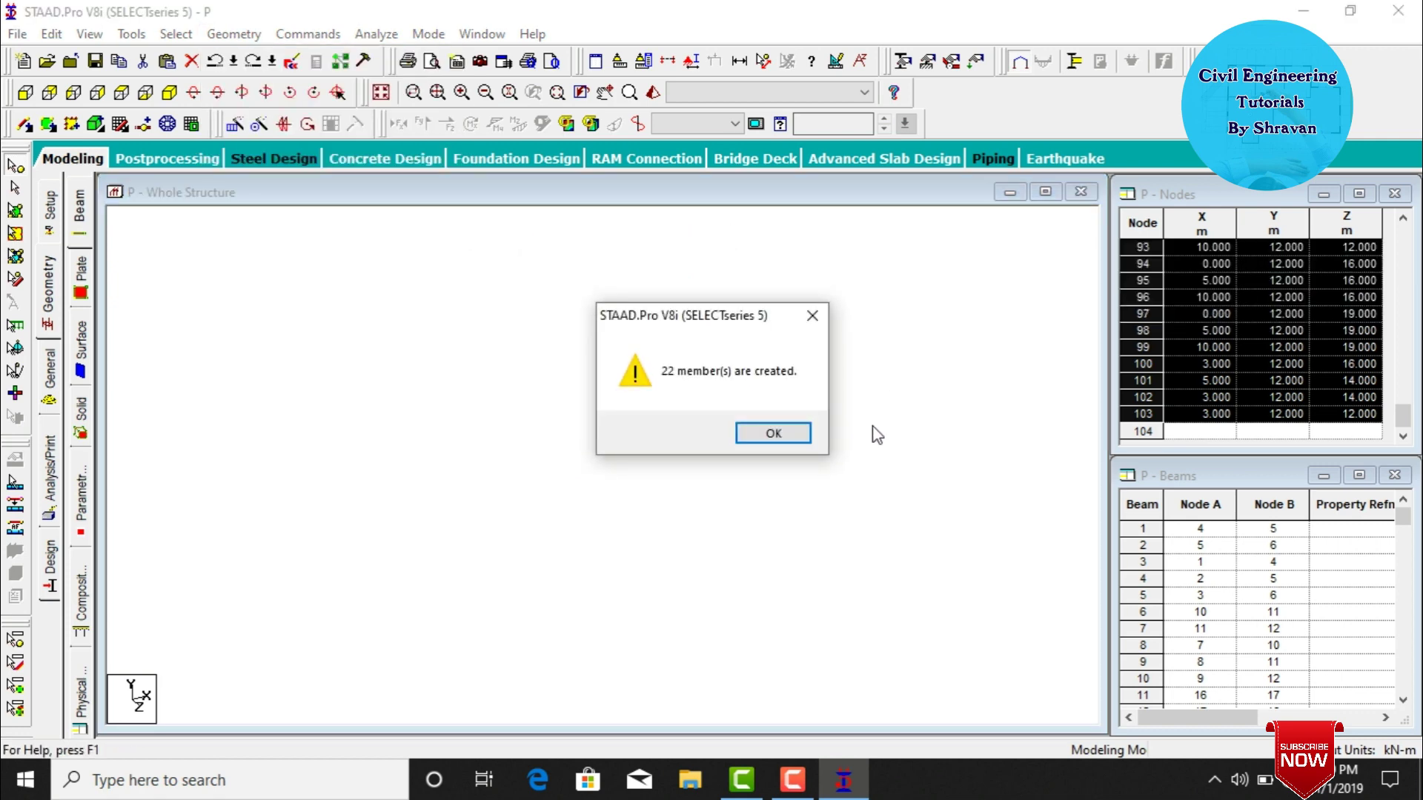
left_click(803, 444)
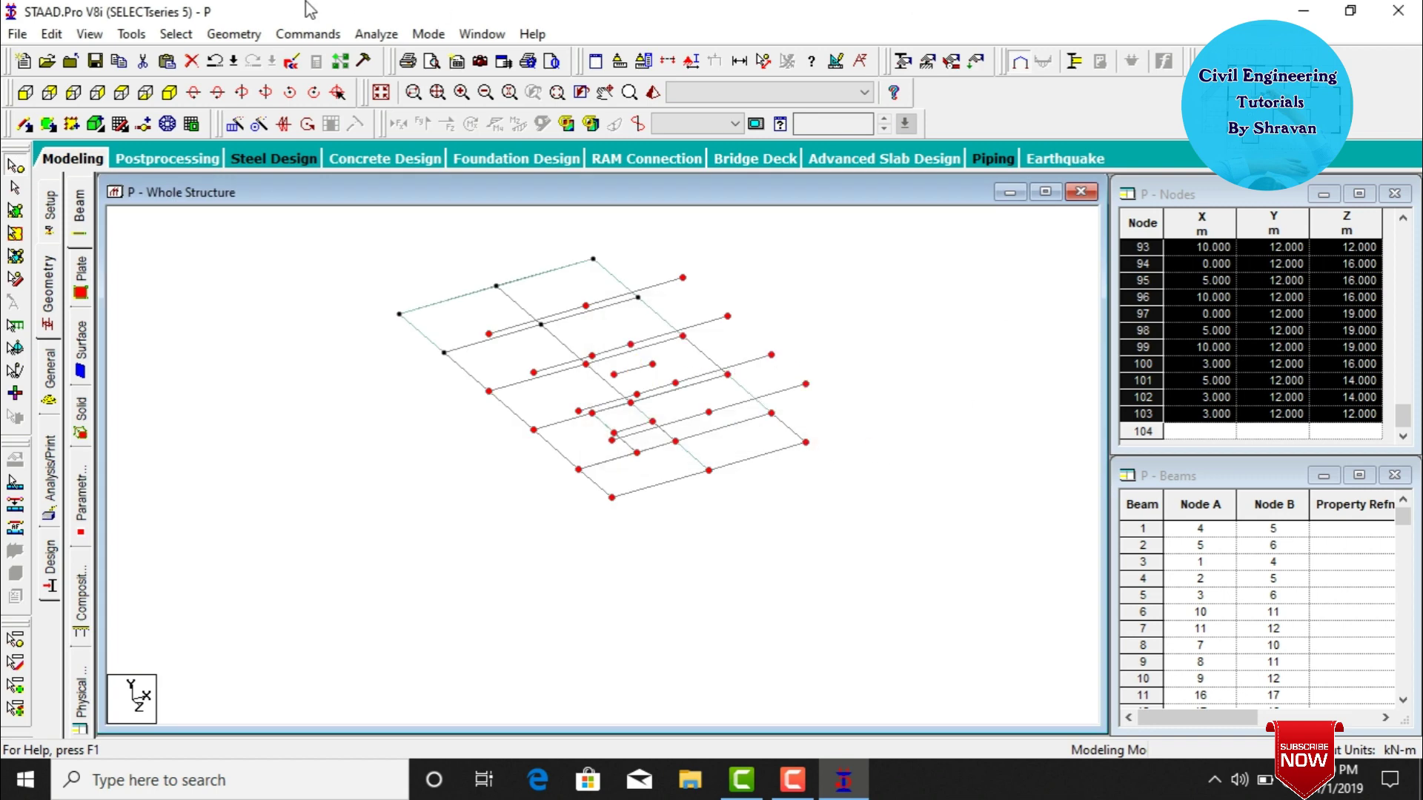
left_click(233, 34)
mouse_move(296, 237)
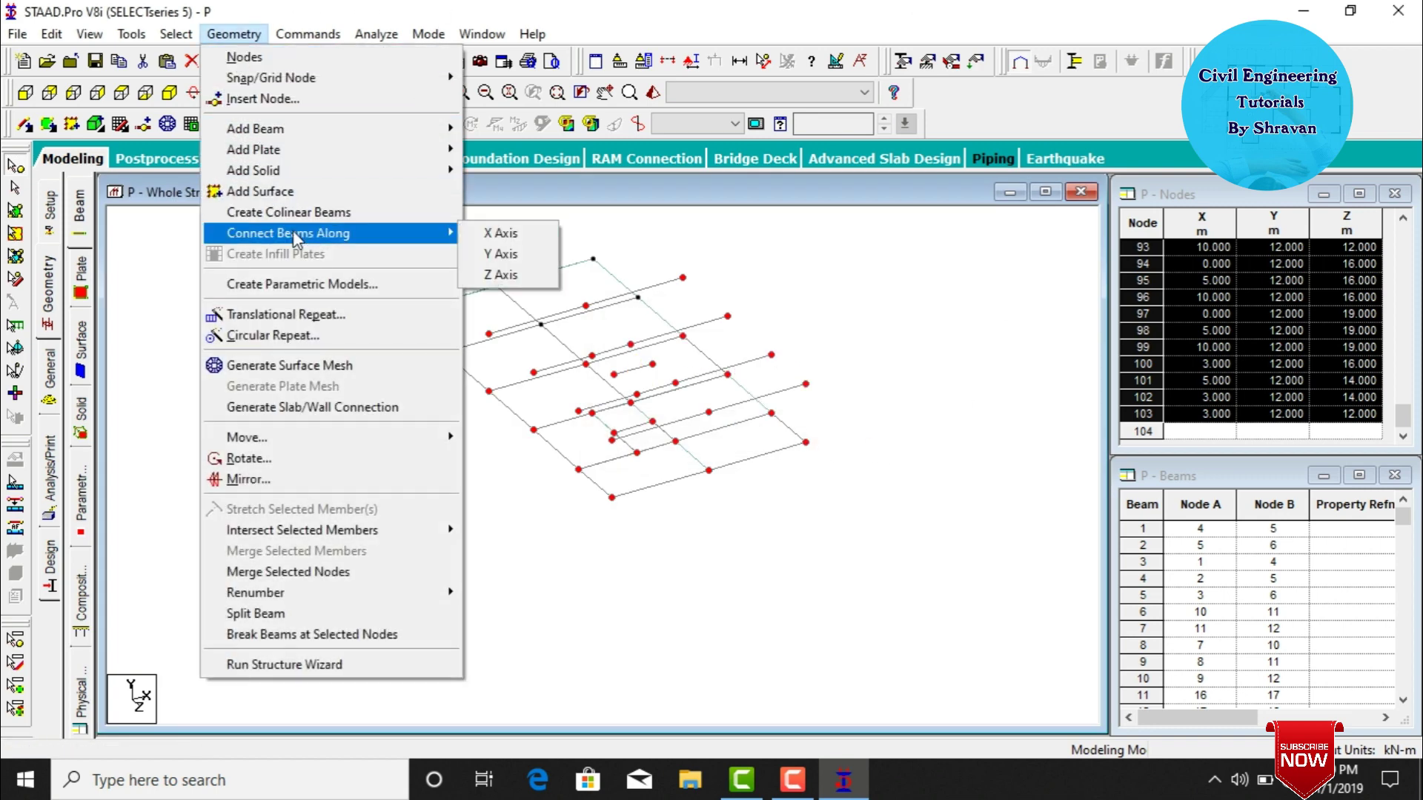
left_click(499, 254)
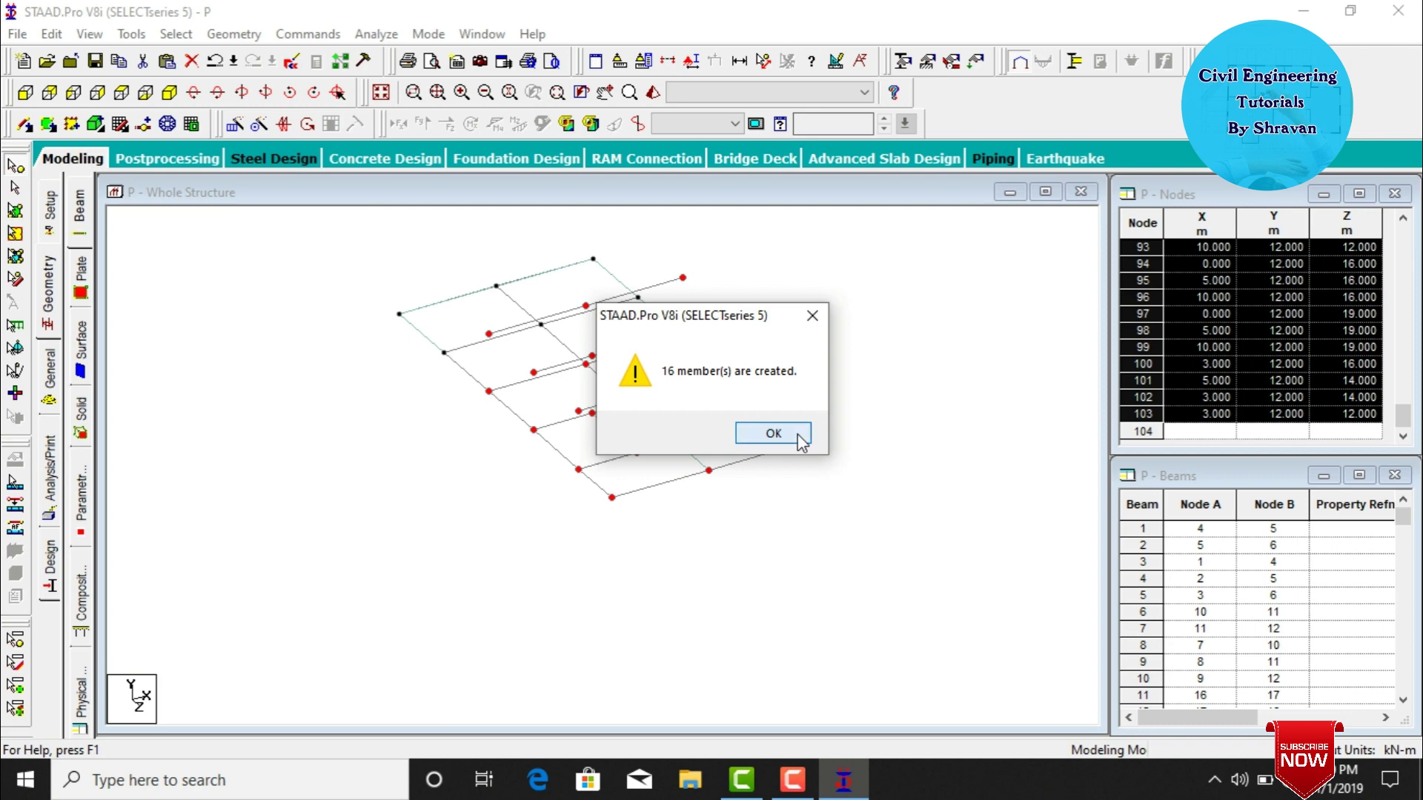
left_click(793, 433)
left_click(251, 33)
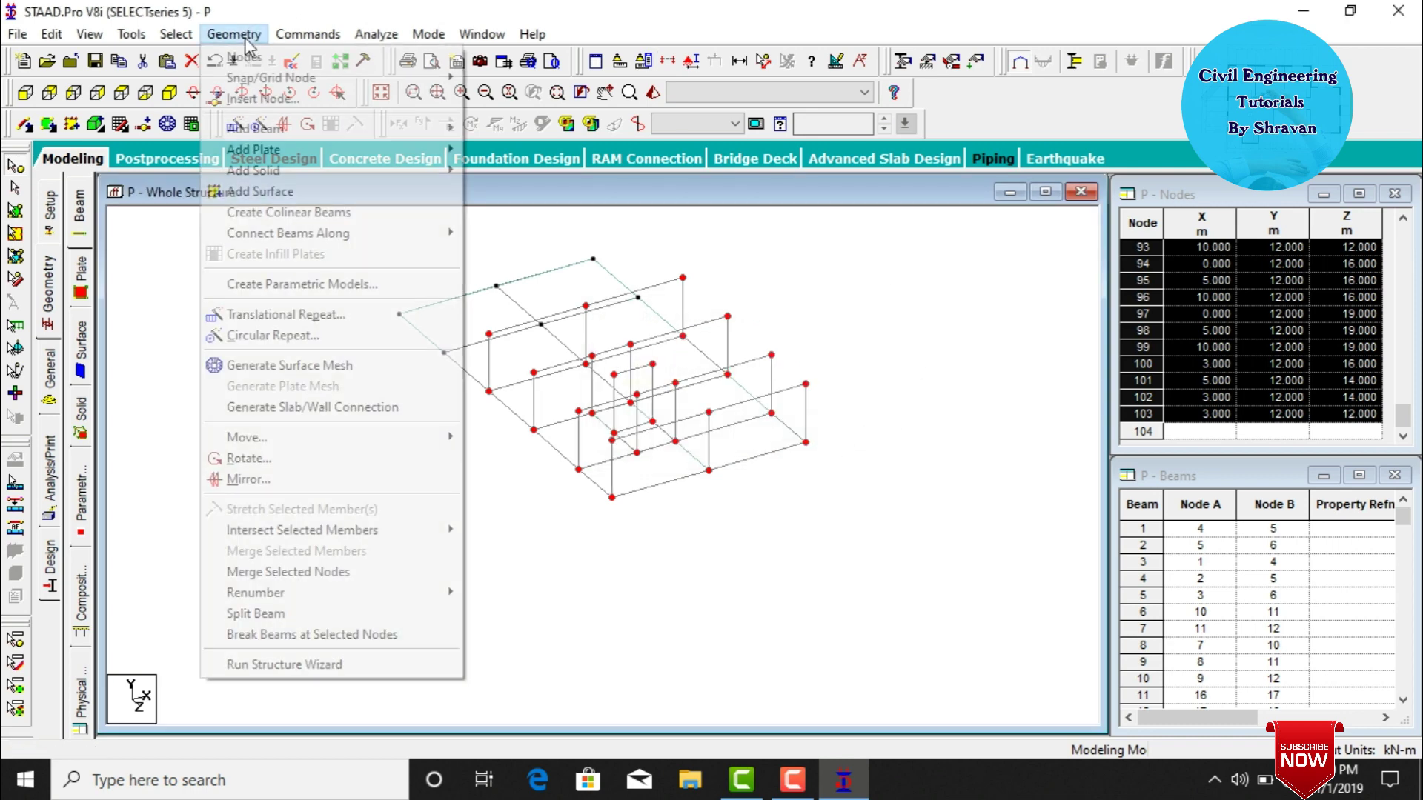
mouse_move(425, 239)
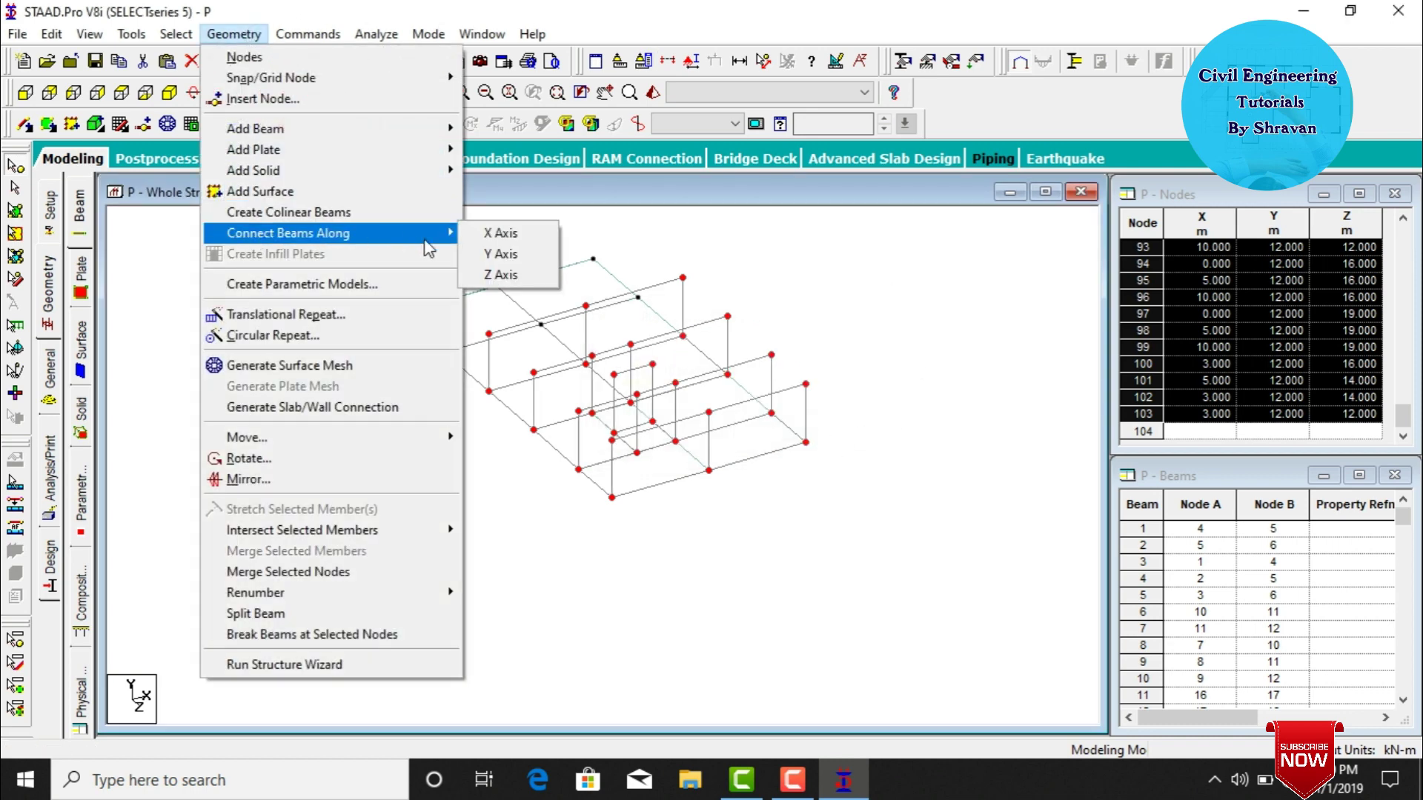
left_click(504, 274)
left_click(810, 435)
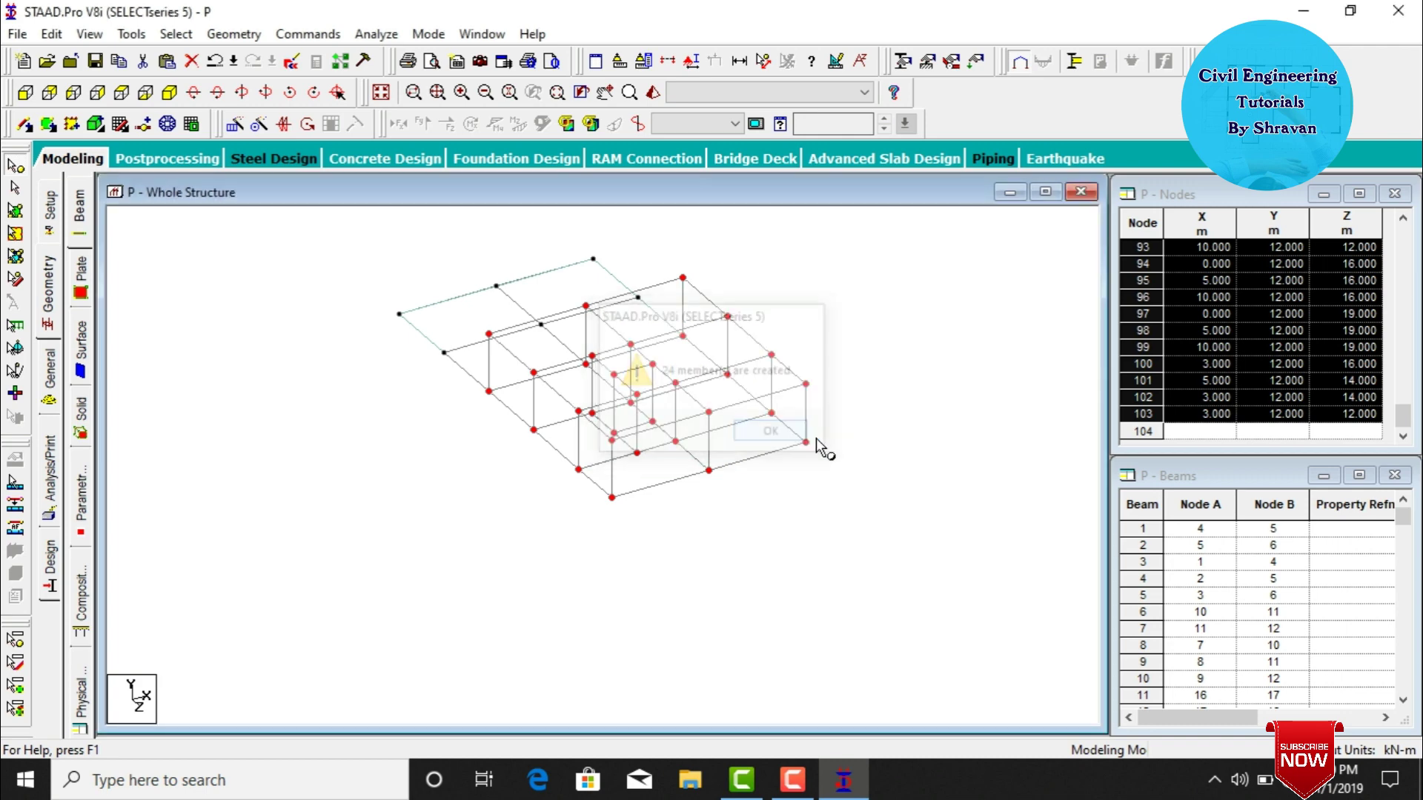
left_click(842, 331)
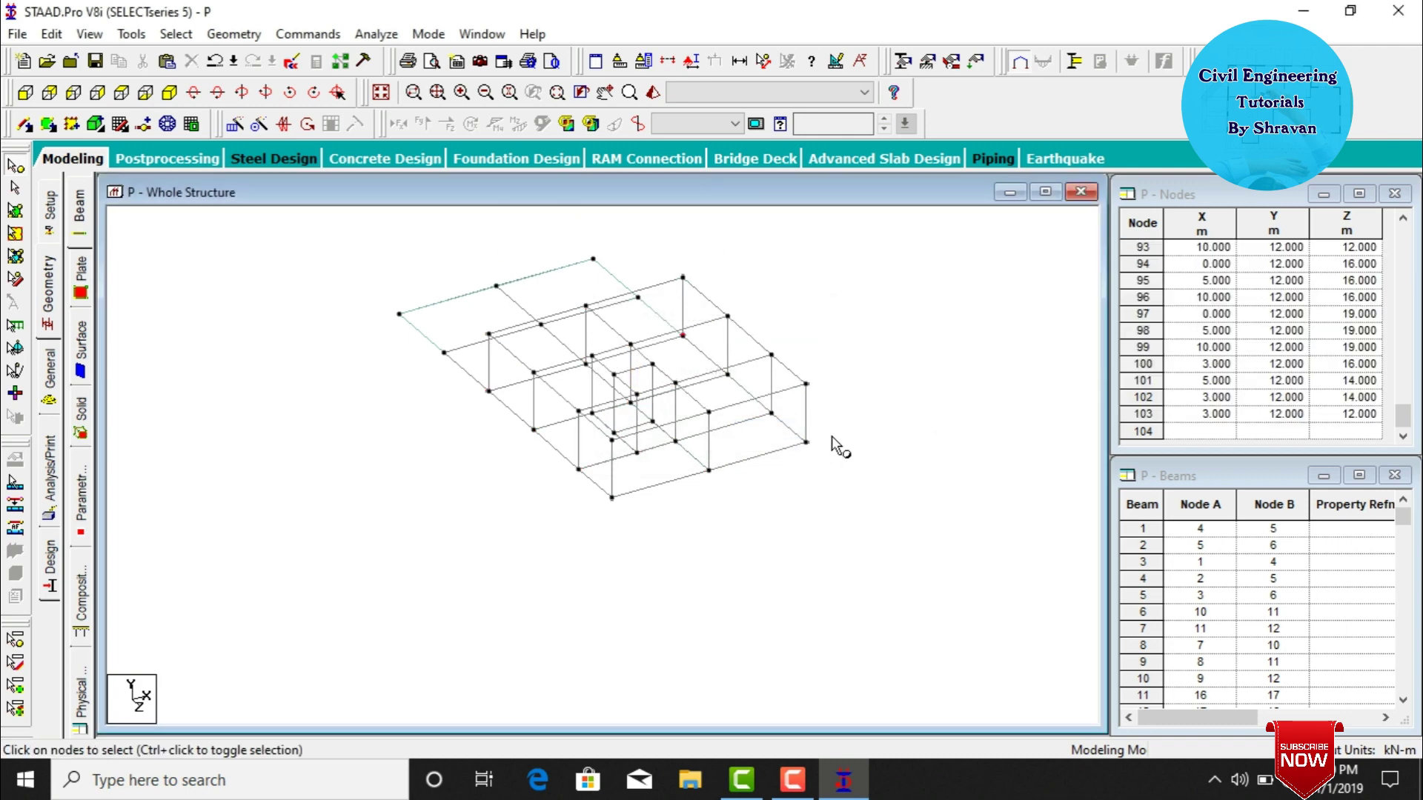
Isolate the top floor level with a section view and show it in isometric.
left_click(28, 90)
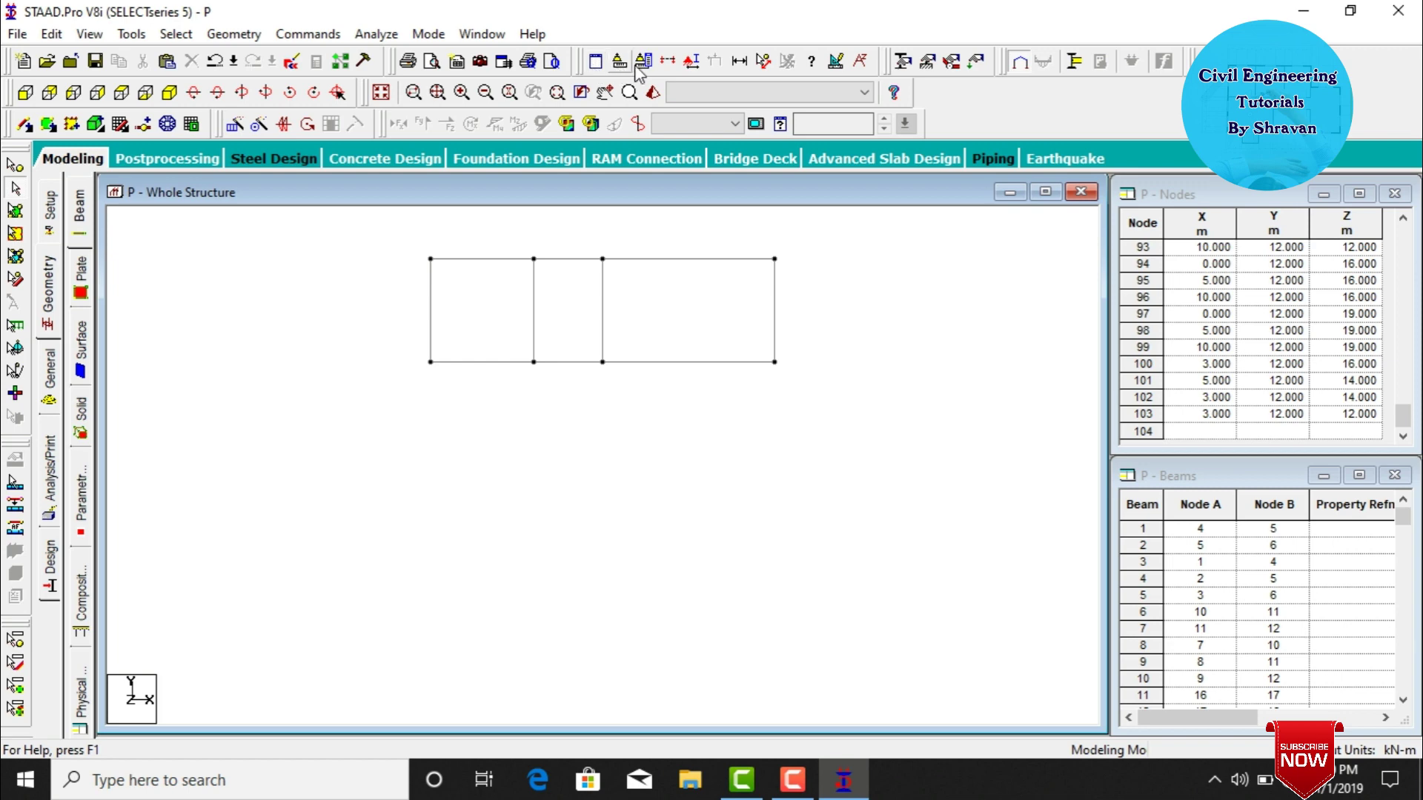
left_click(667, 61)
left_click(778, 267)
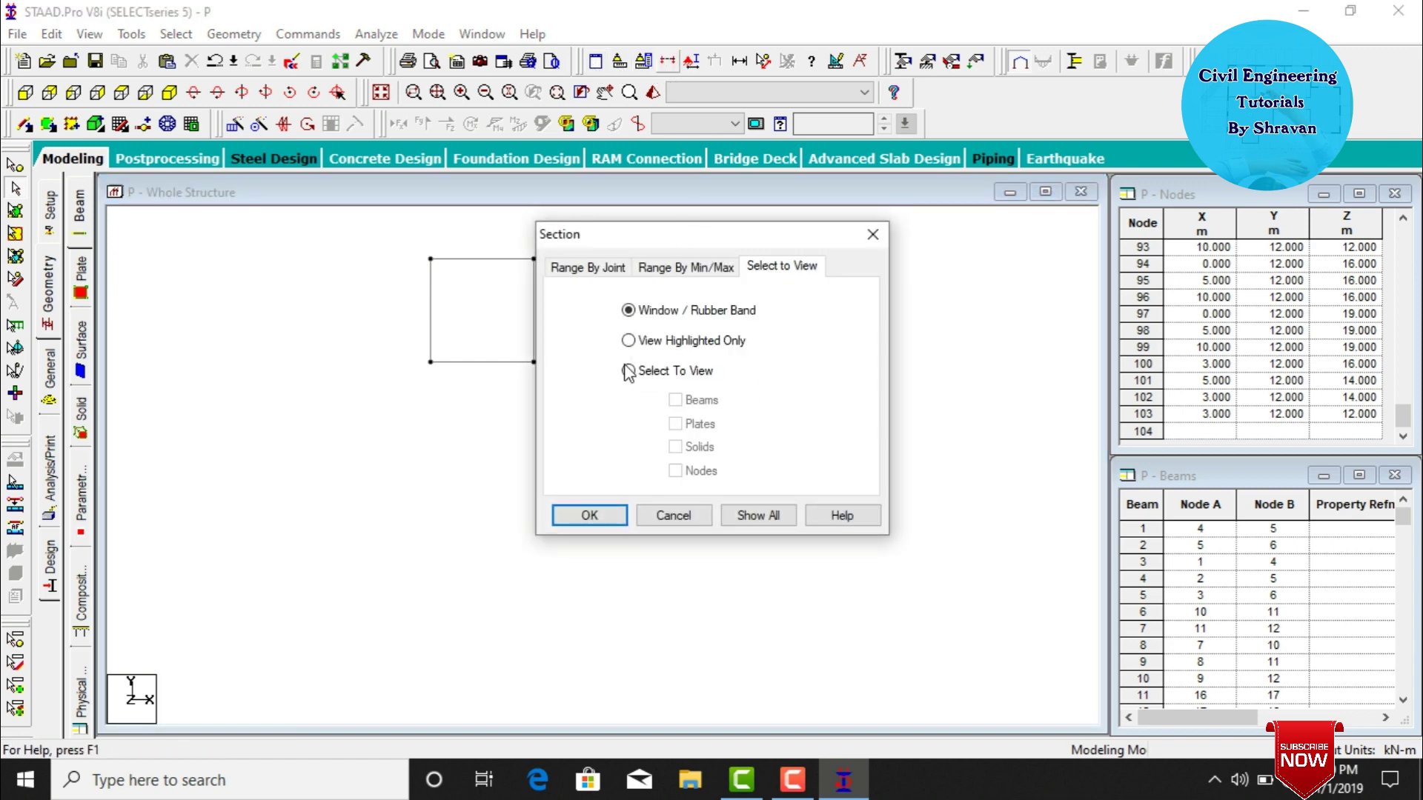
left_click(584, 515)
left_click_drag(473, 273, 813, 268)
left_click(171, 93)
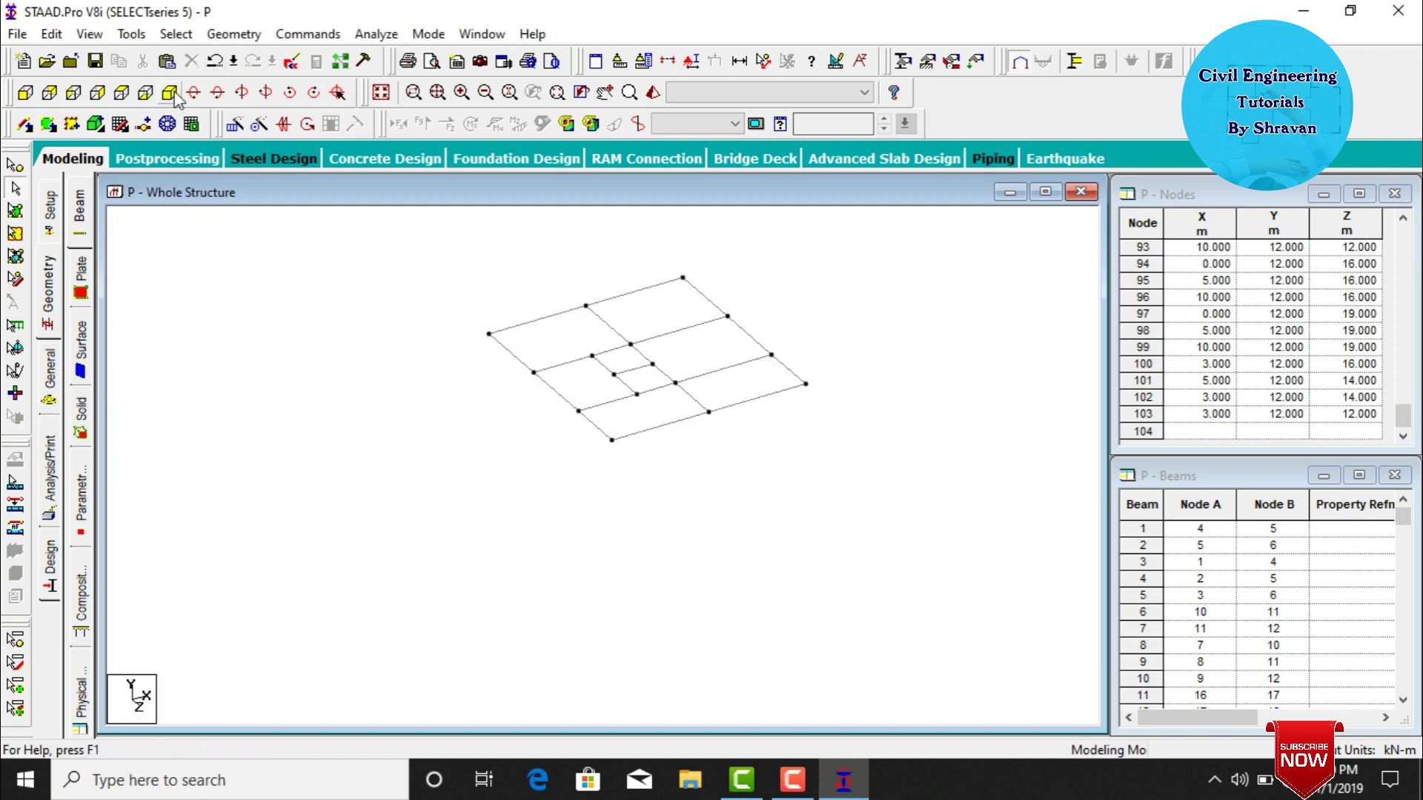
Add two four-node plates over panels of the isolated top floor grid.
left_click(46, 124)
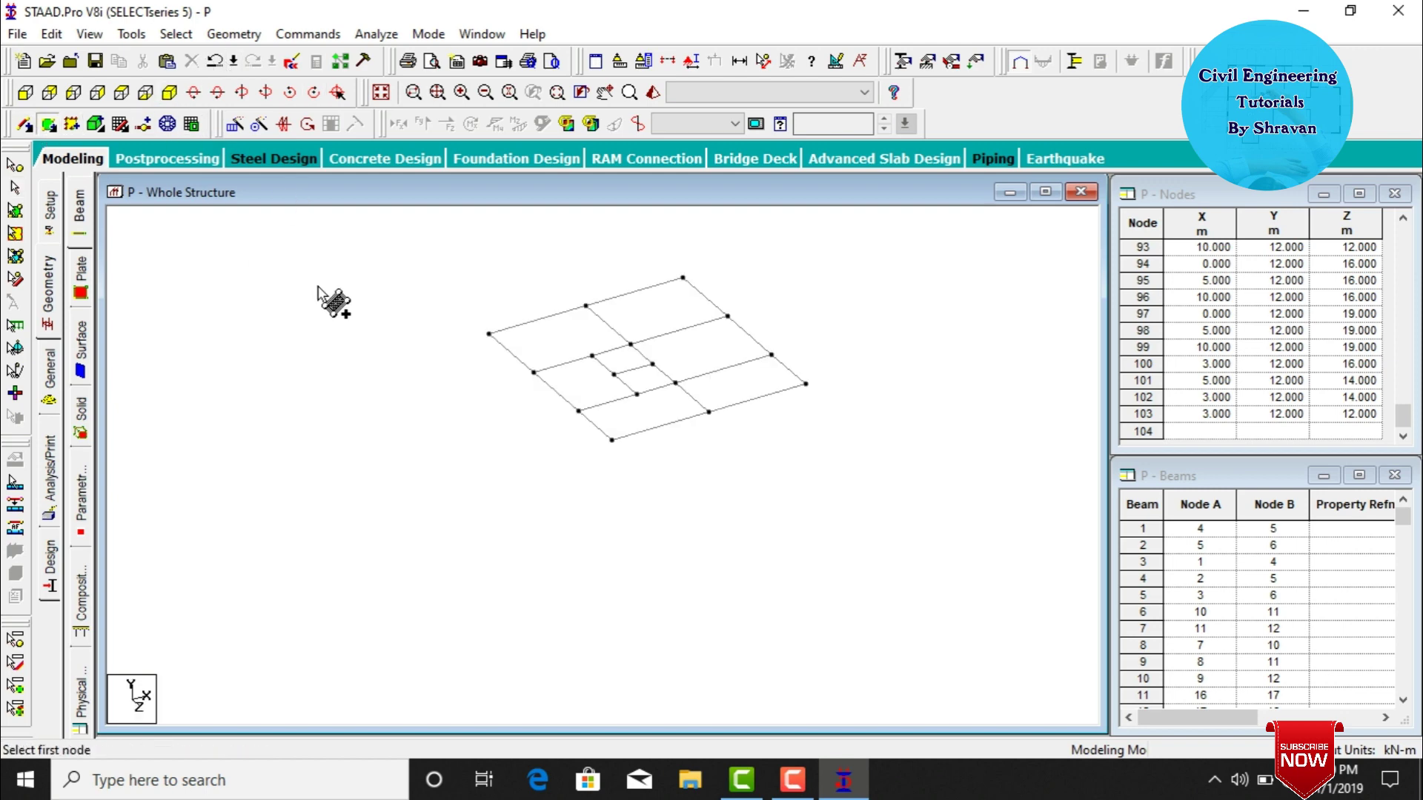
left_click(490, 334)
left_click(682, 278)
left_click(727, 316)
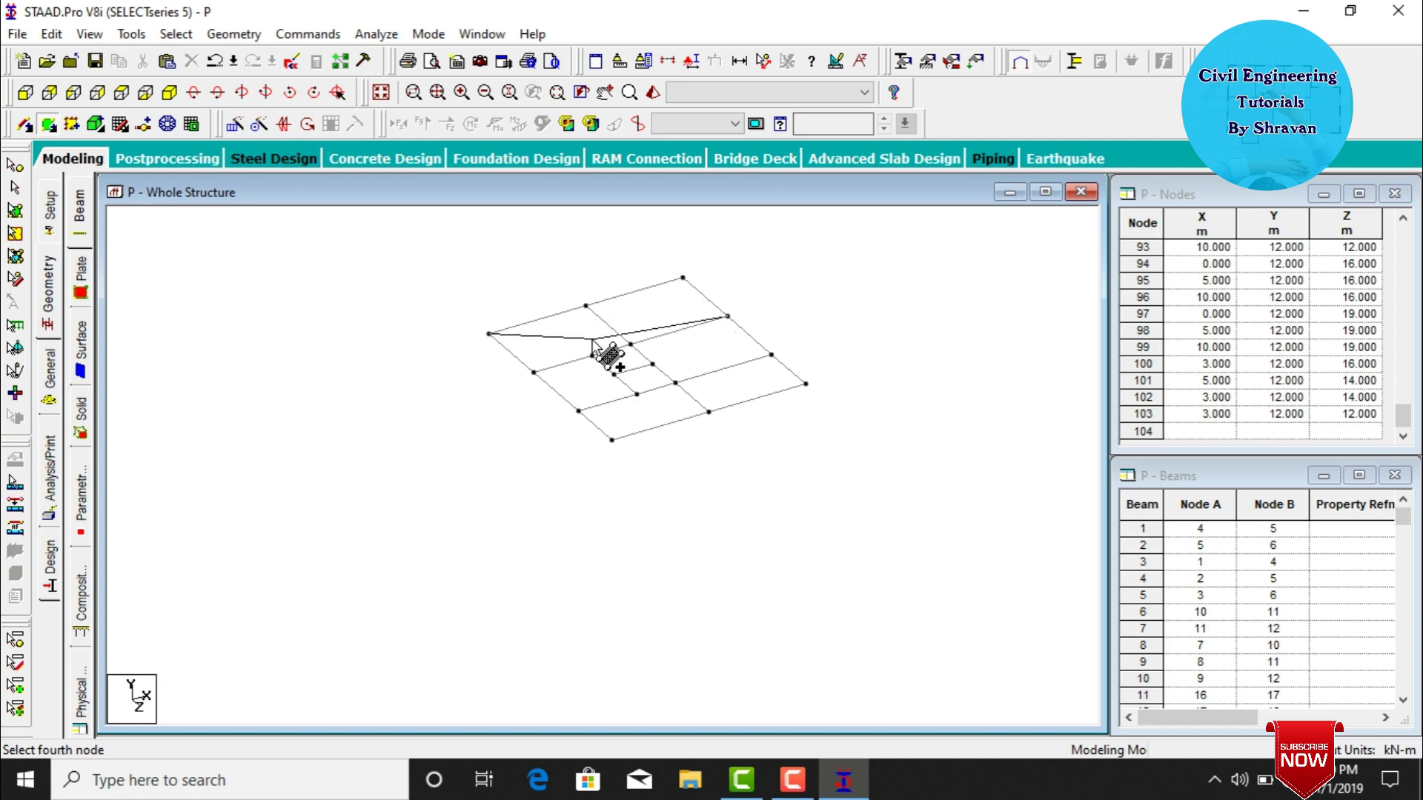
left_click(533, 372)
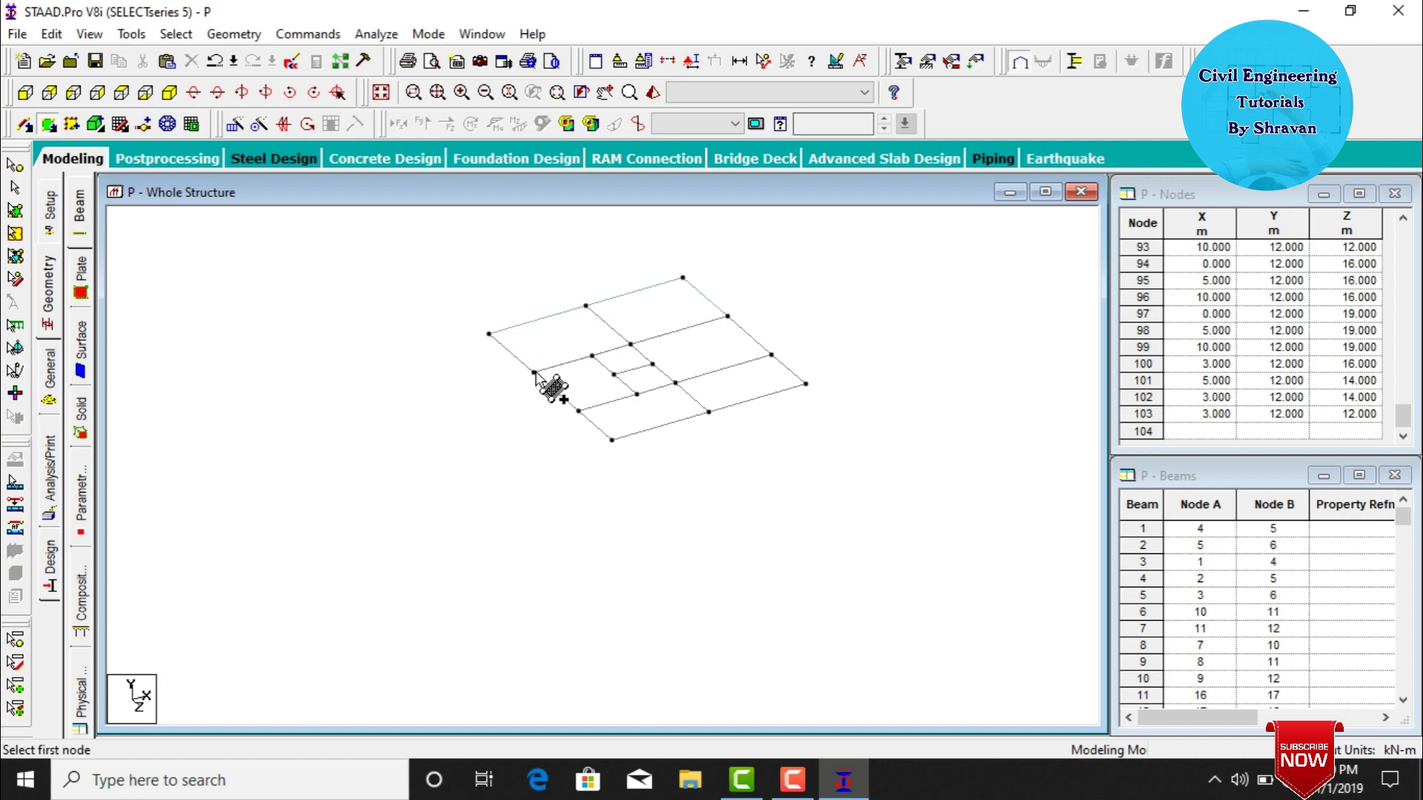
left_click(535, 373)
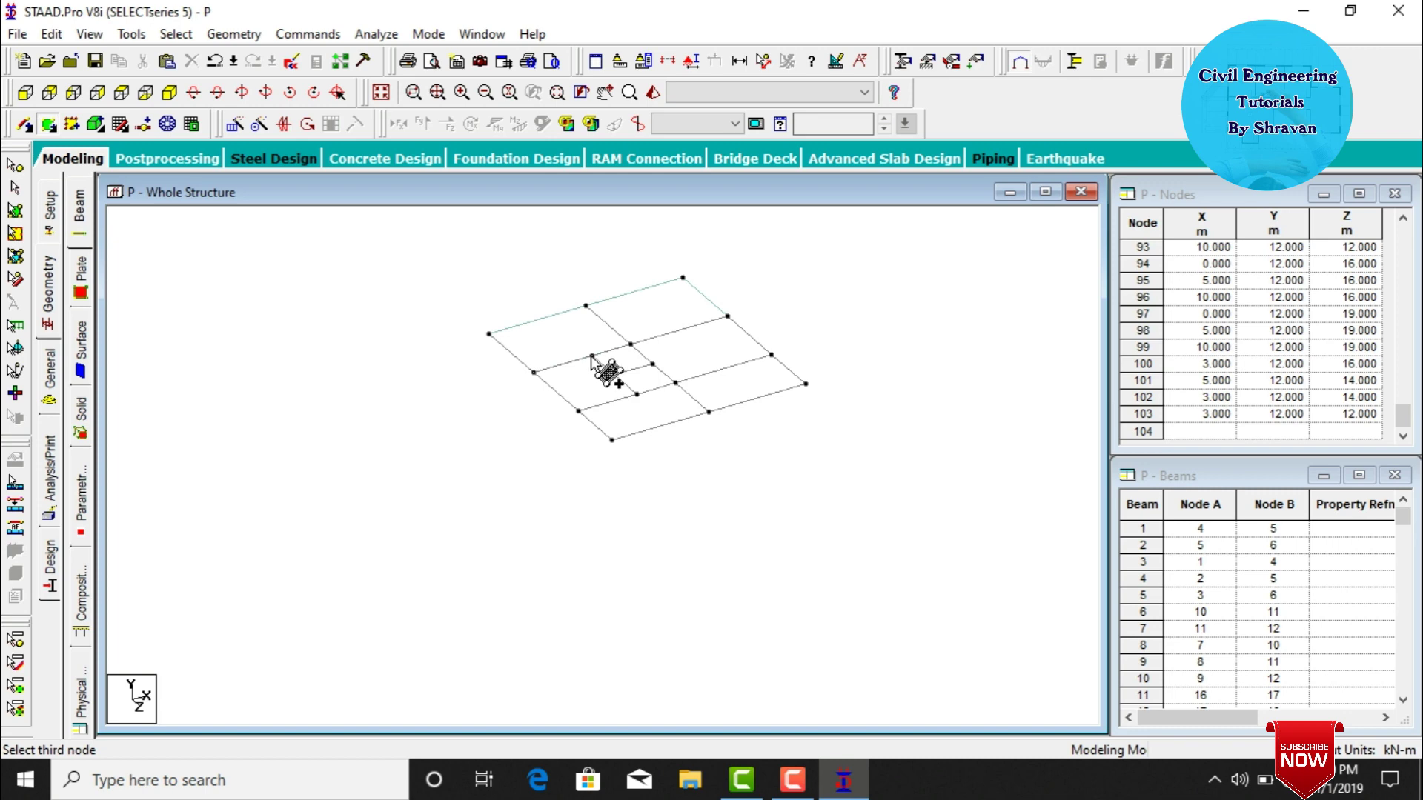
left_click(640, 398)
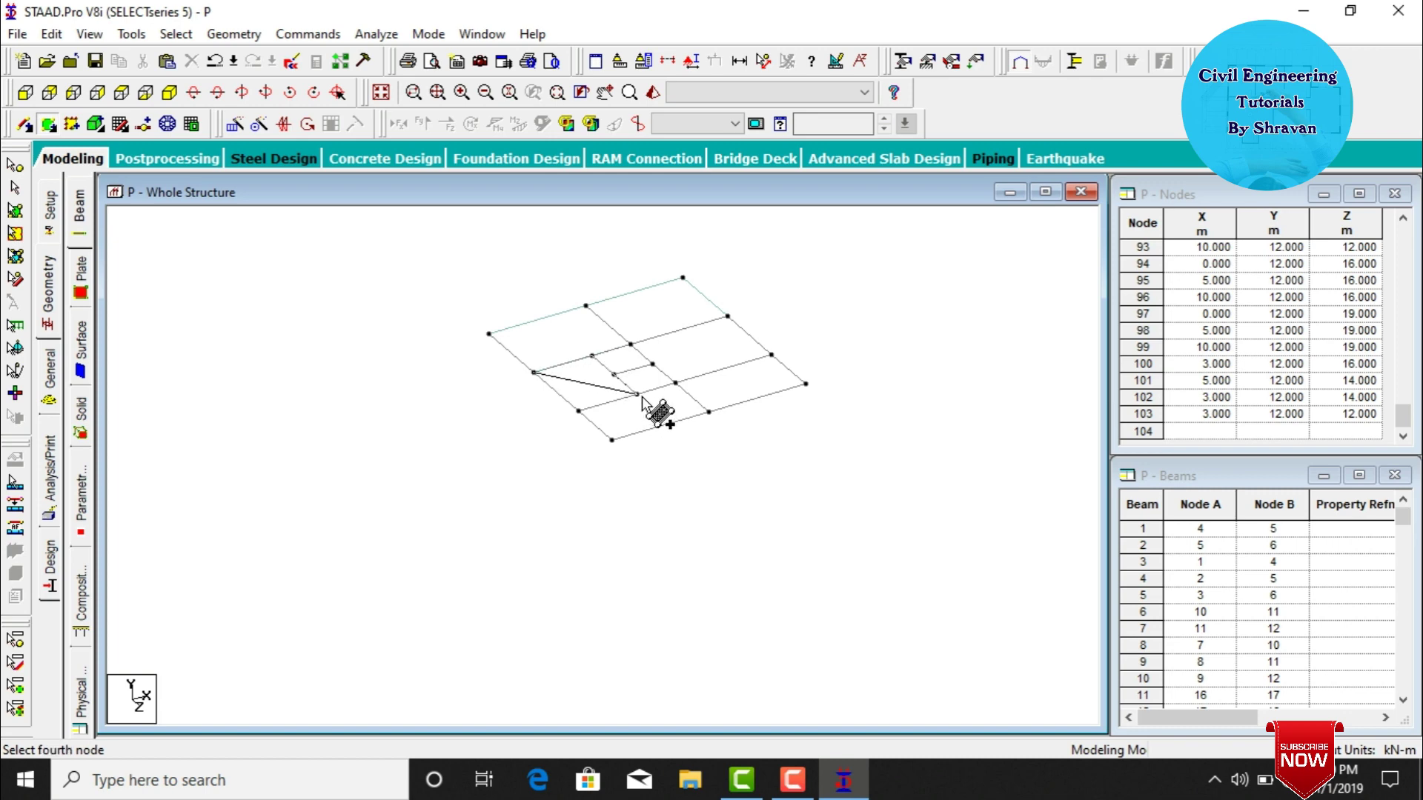
left_click(579, 411)
Add a third plate and one over the small central panel, then show the full frame.
left_click(579, 411)
left_click(675, 383)
left_click(708, 411)
left_click(612, 440)
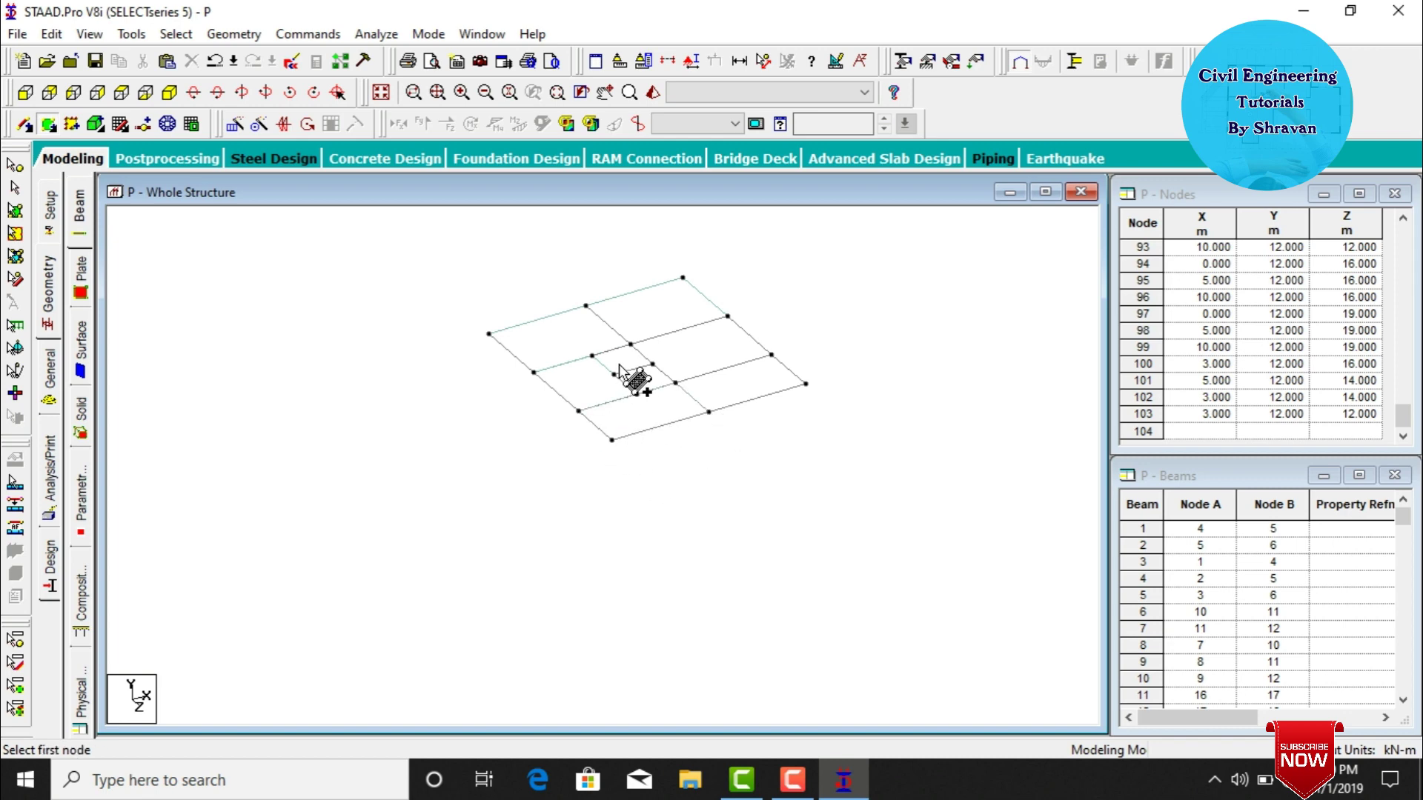
left_click(592, 356)
left_click(631, 344)
left_click(653, 364)
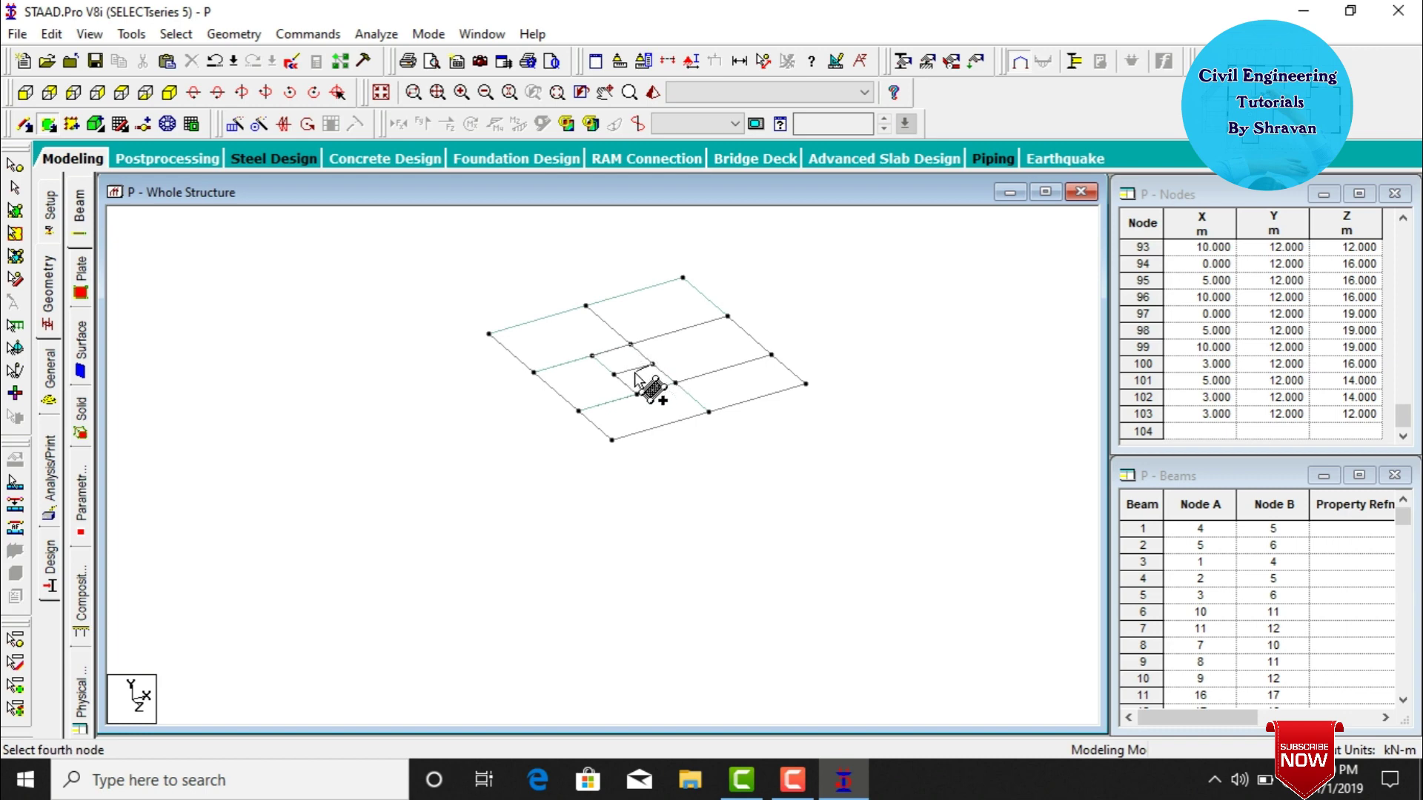
left_click(614, 375)
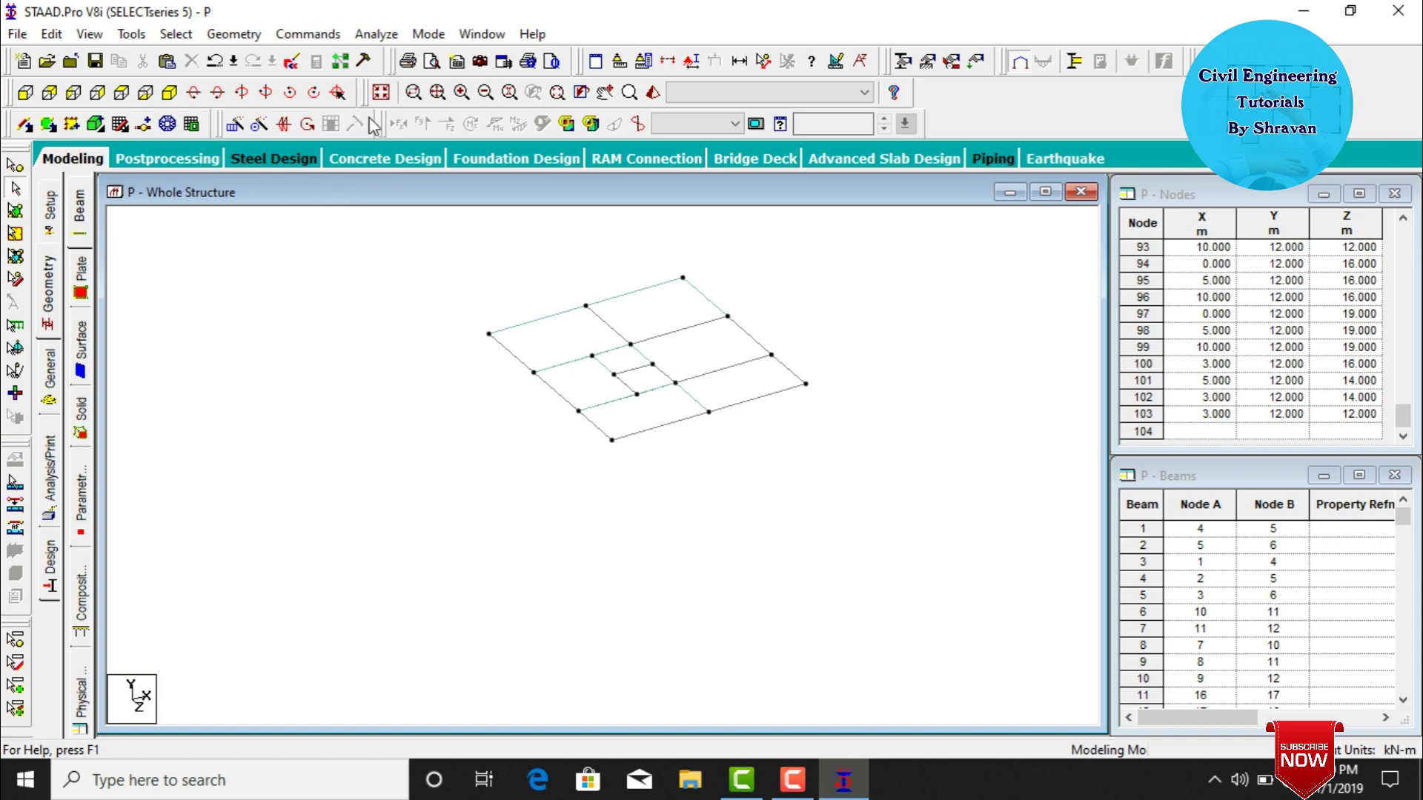
left_click(381, 93)
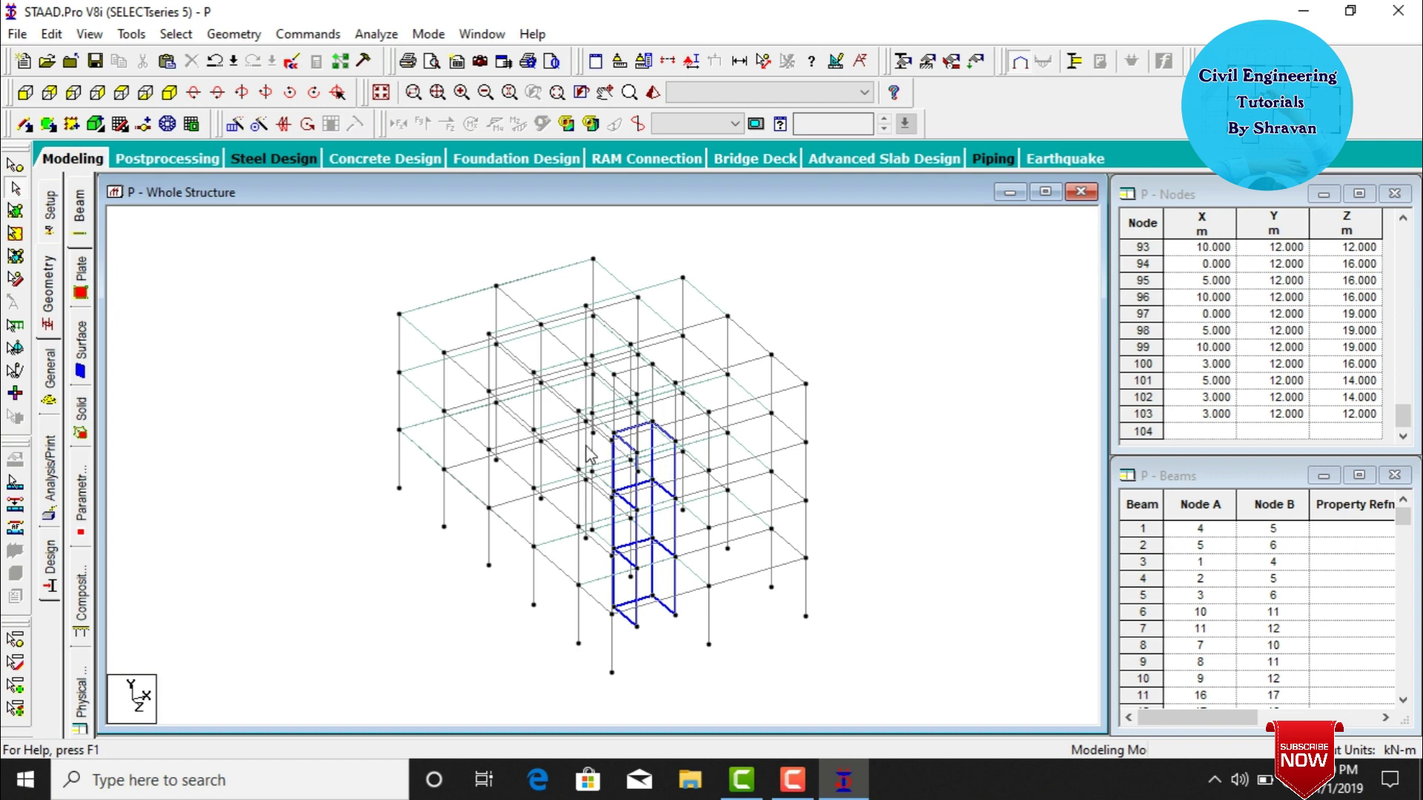
Select the plate in the middle column's upper panel from the front elevation.
left_click(15, 234)
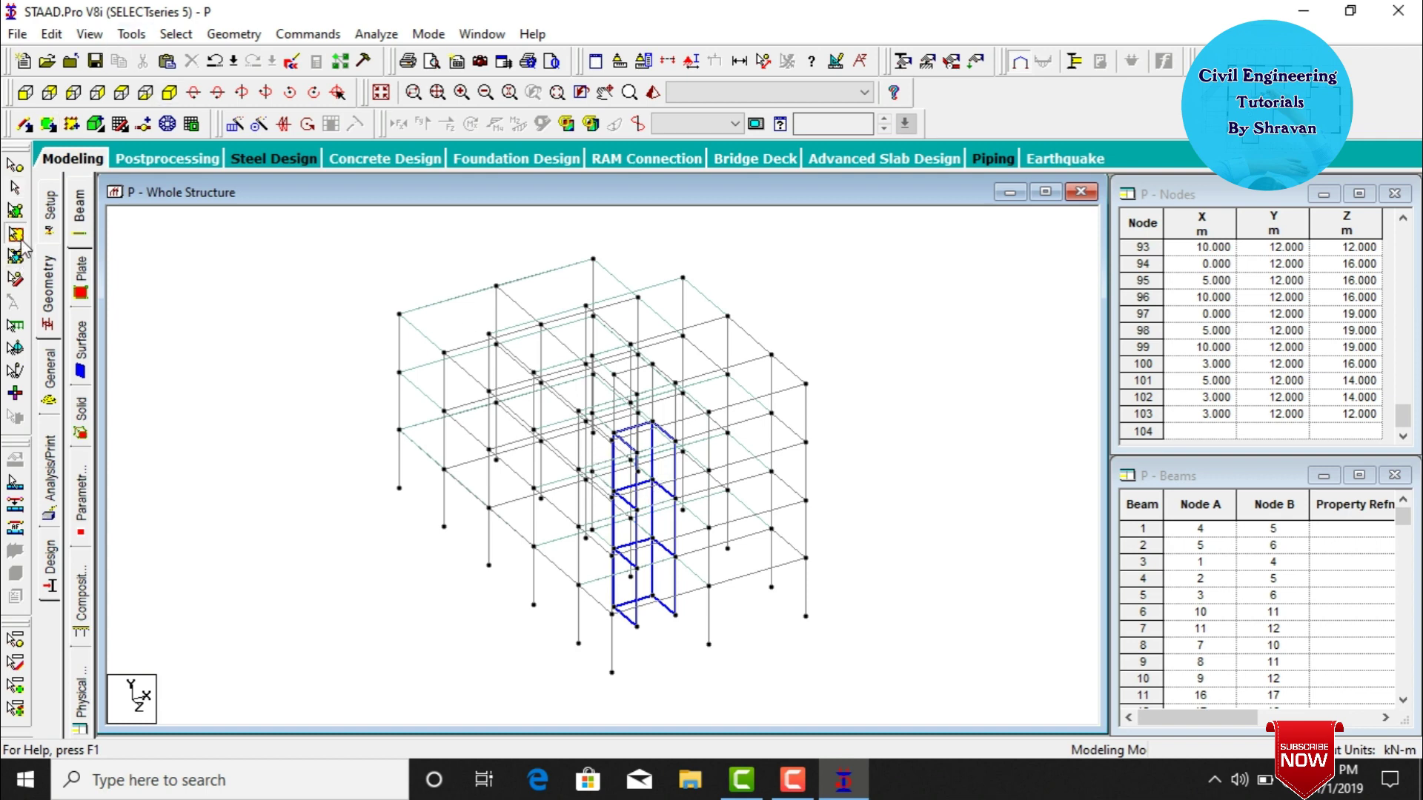
left_click(26, 93)
mouse_move(467, 327)
left_mouse_down()
mouse_move(642, 482)
mouse_move(658, 472)
left_mouse_up()
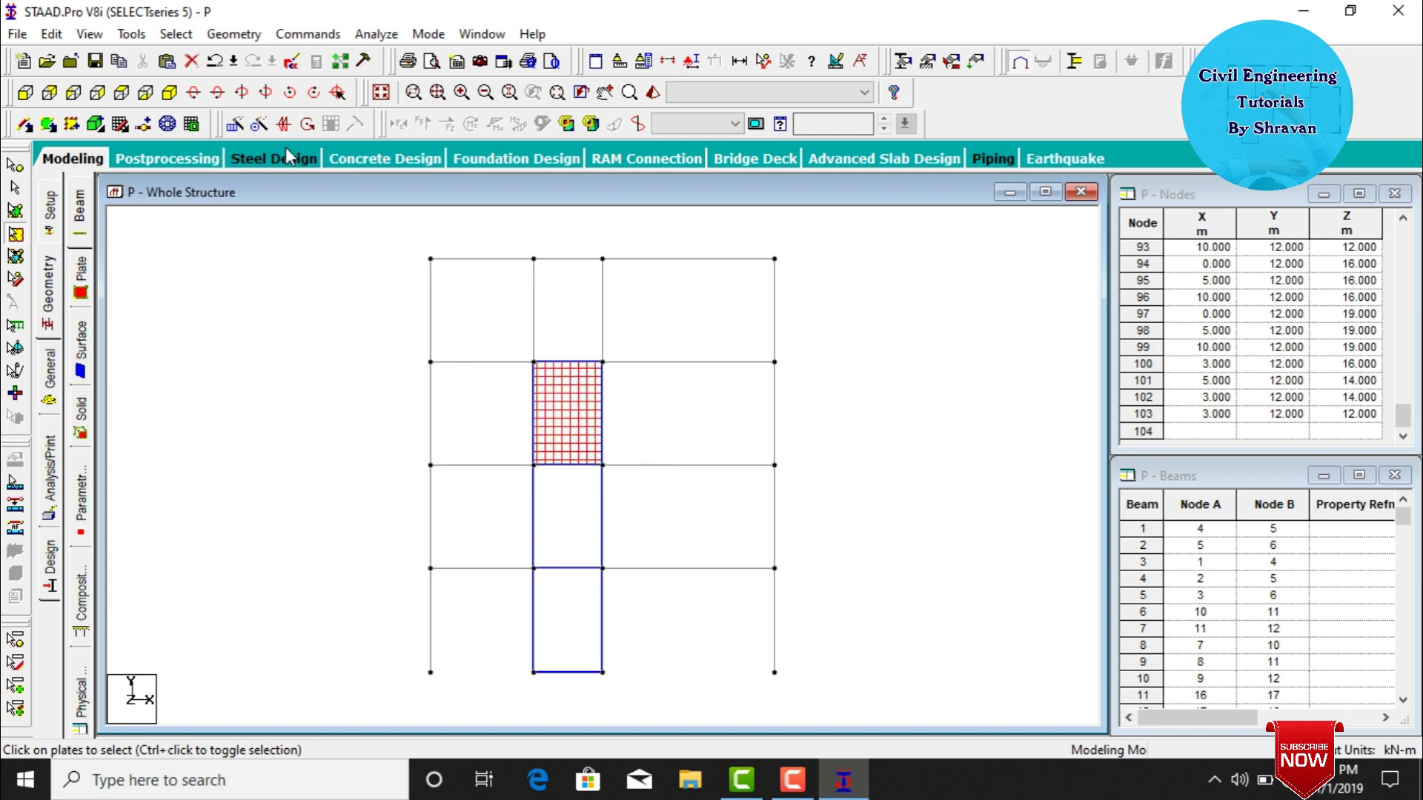
left_click(172, 92)
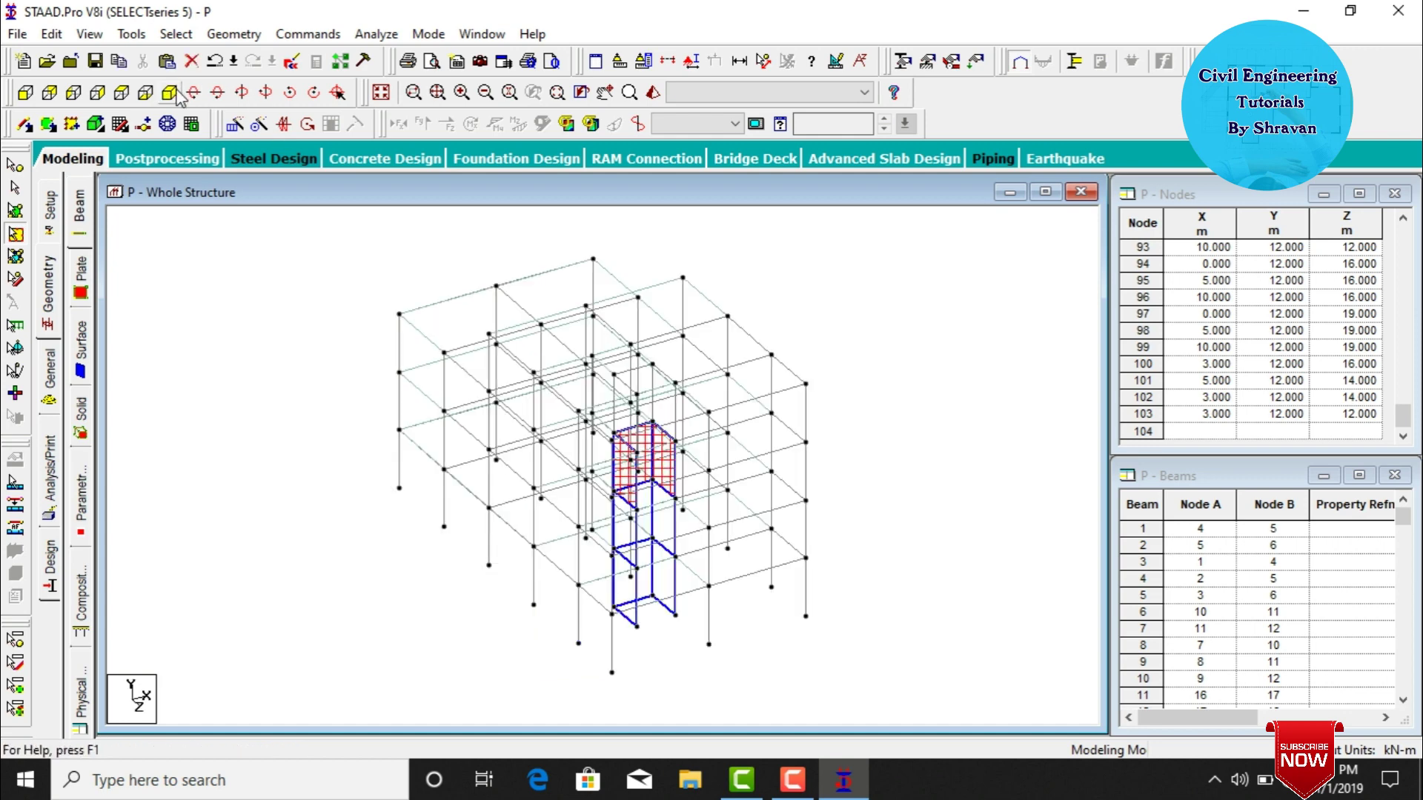
Repeat the selected plate upward in Y by one linked 3 m step.
left_click(236, 125)
left_click(499, 484)
left_click_drag(749, 466, 658, 465)
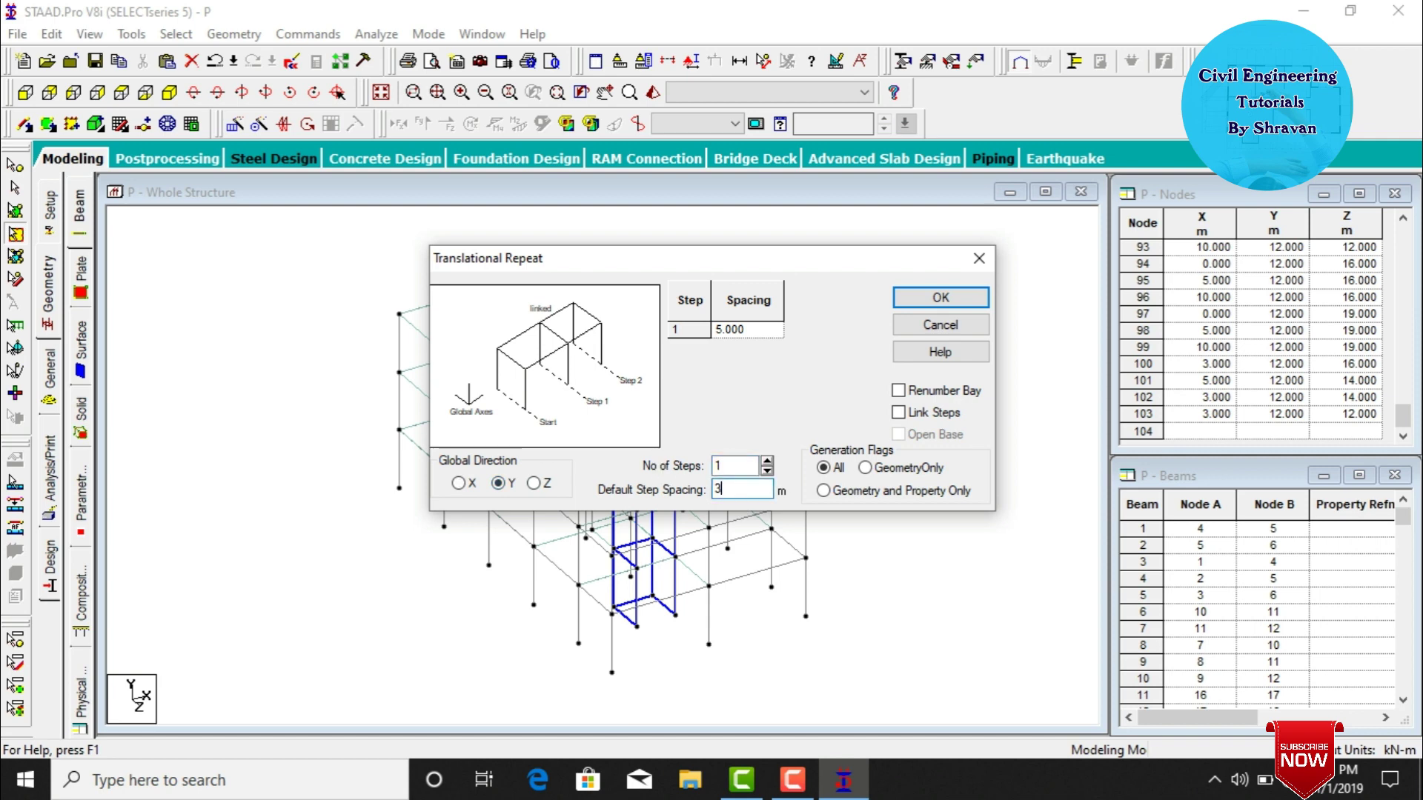
left_click(898, 412)
left_click(939, 297)
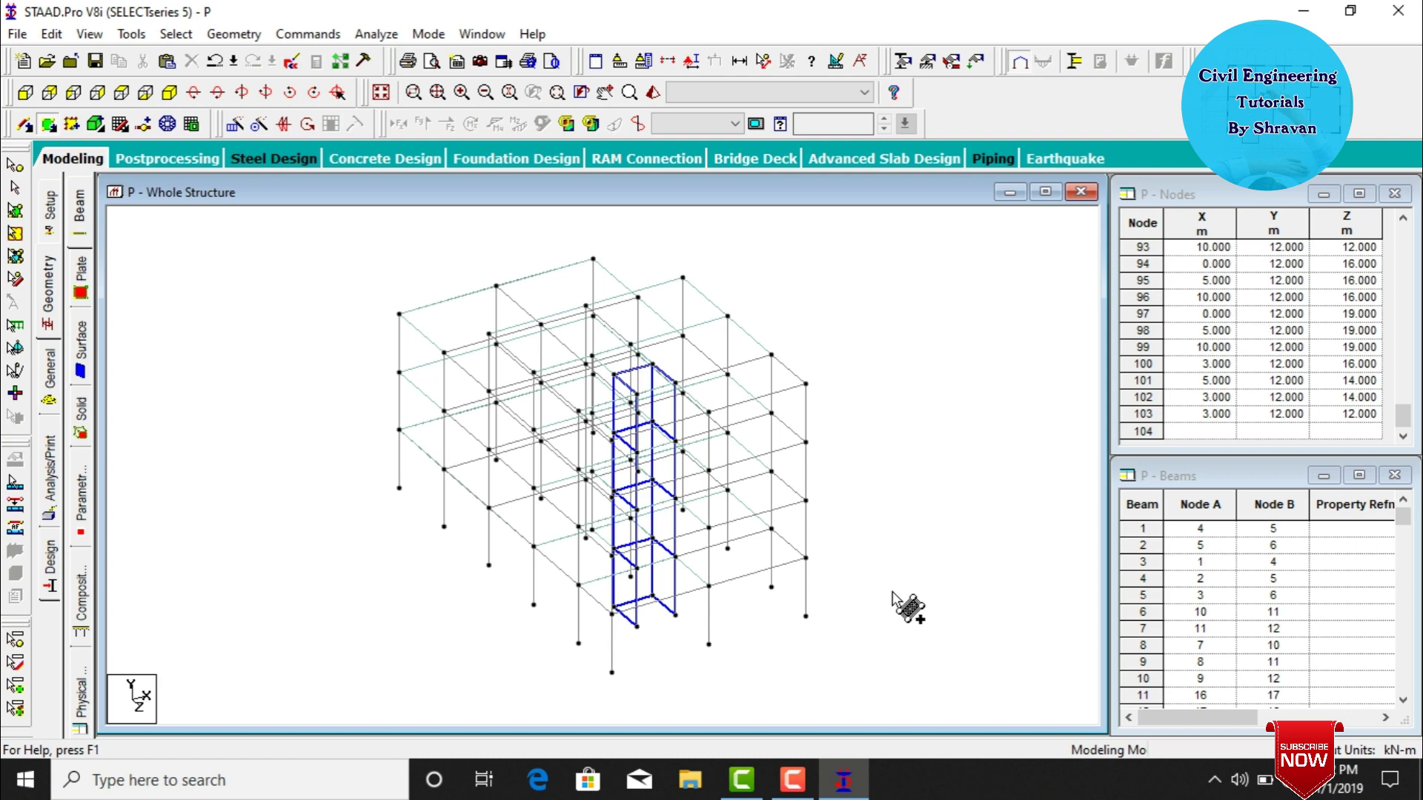
View the slabbed frame in a maximized, orbited 3D rendered view, then return to modelling.
left_click(654, 95)
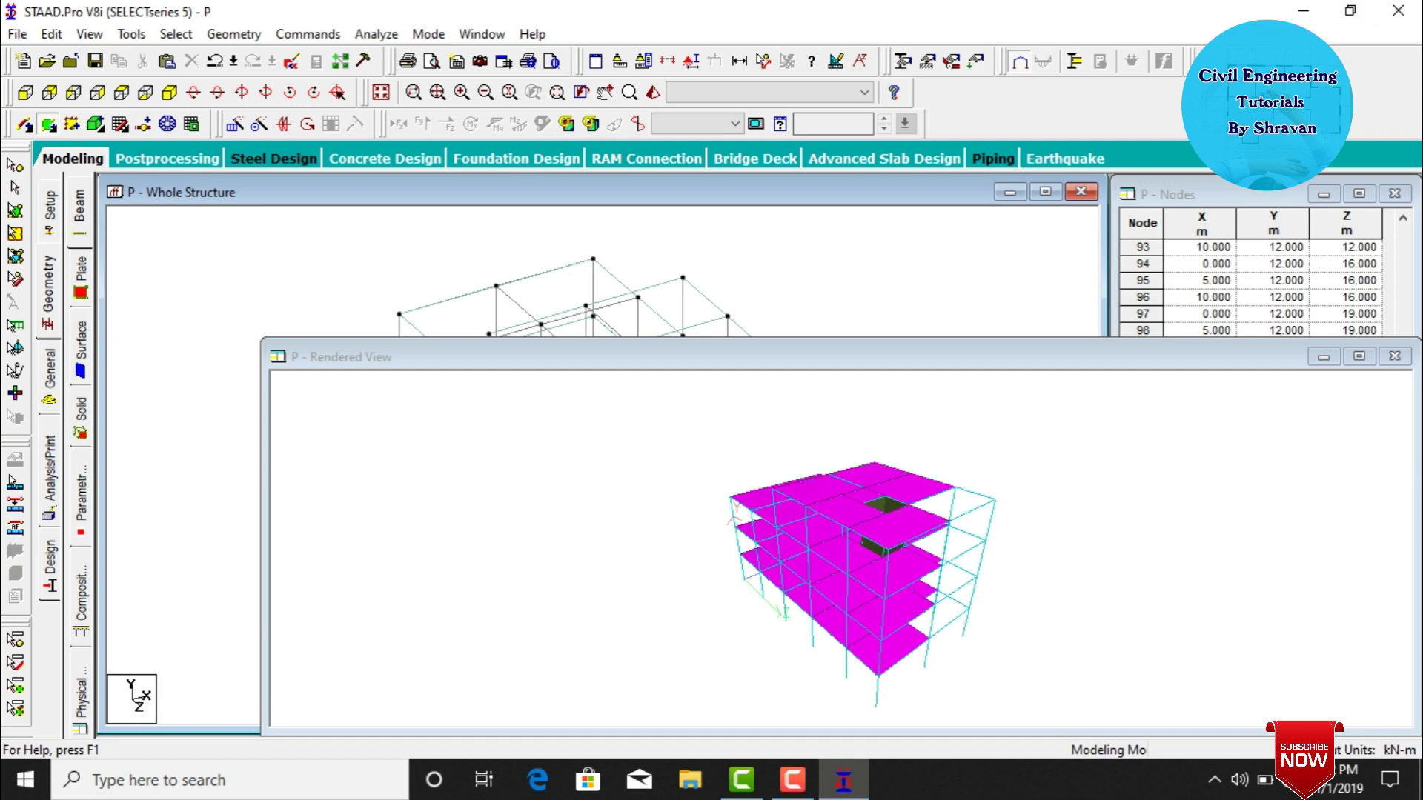
left_click(1359, 356)
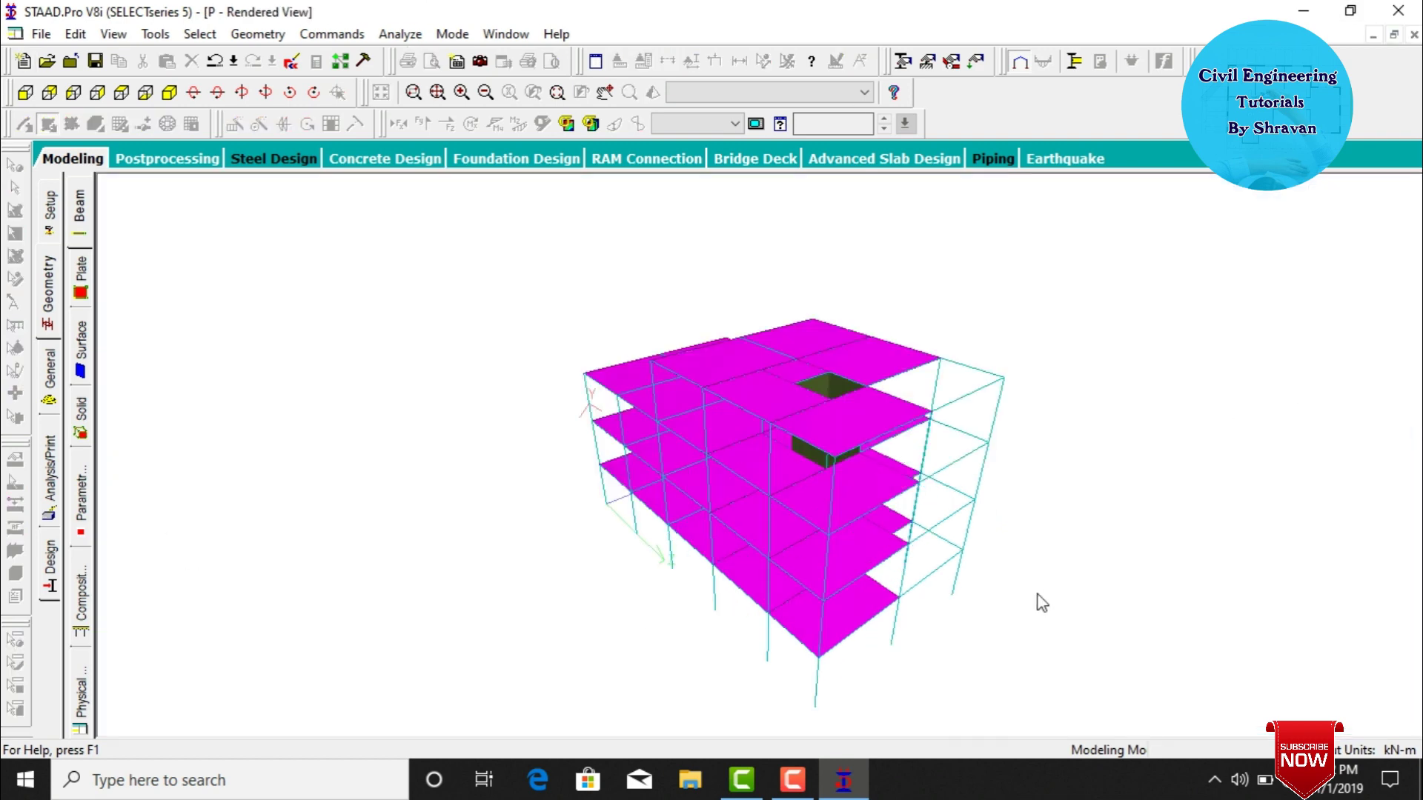
left_click_drag(856, 448, 948, 396)
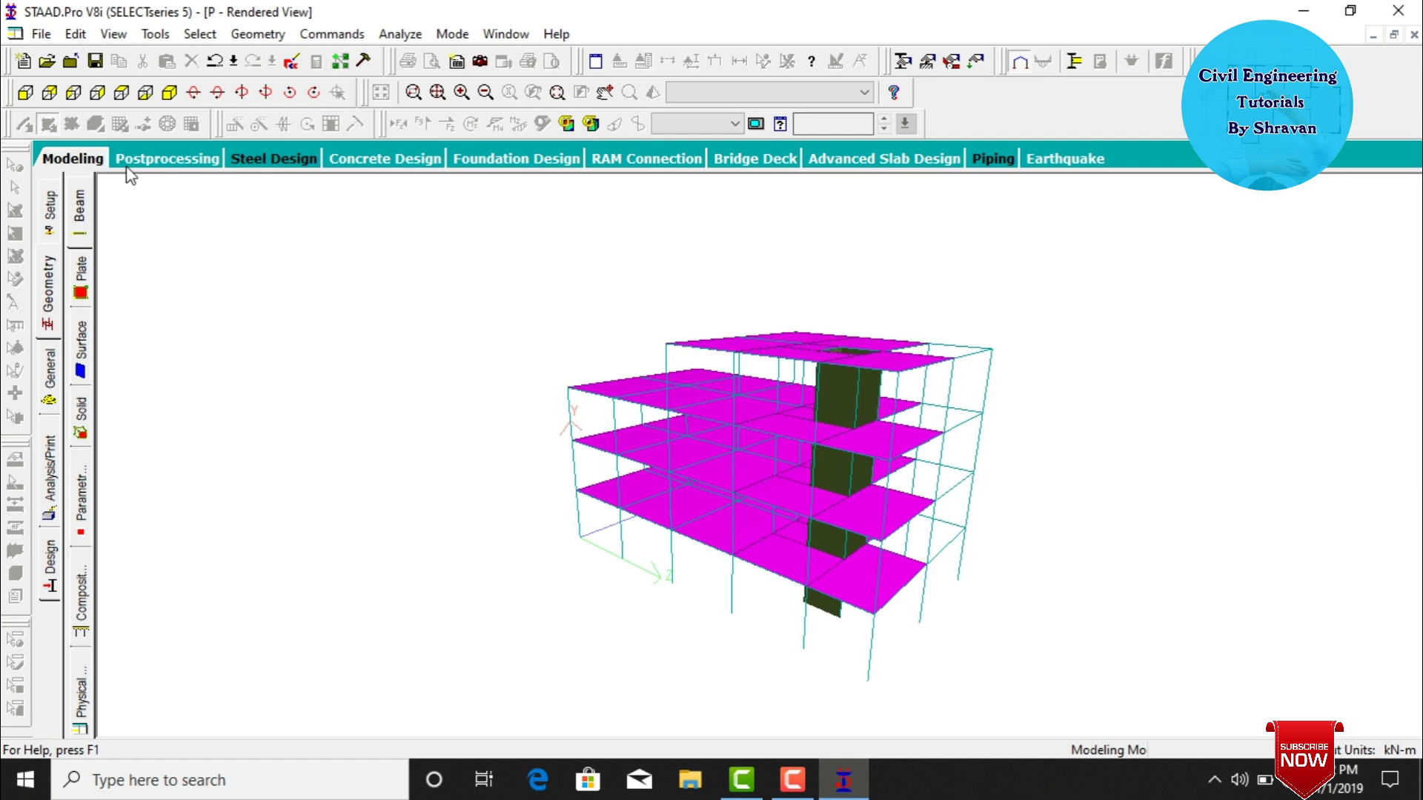
left_click(57, 160)
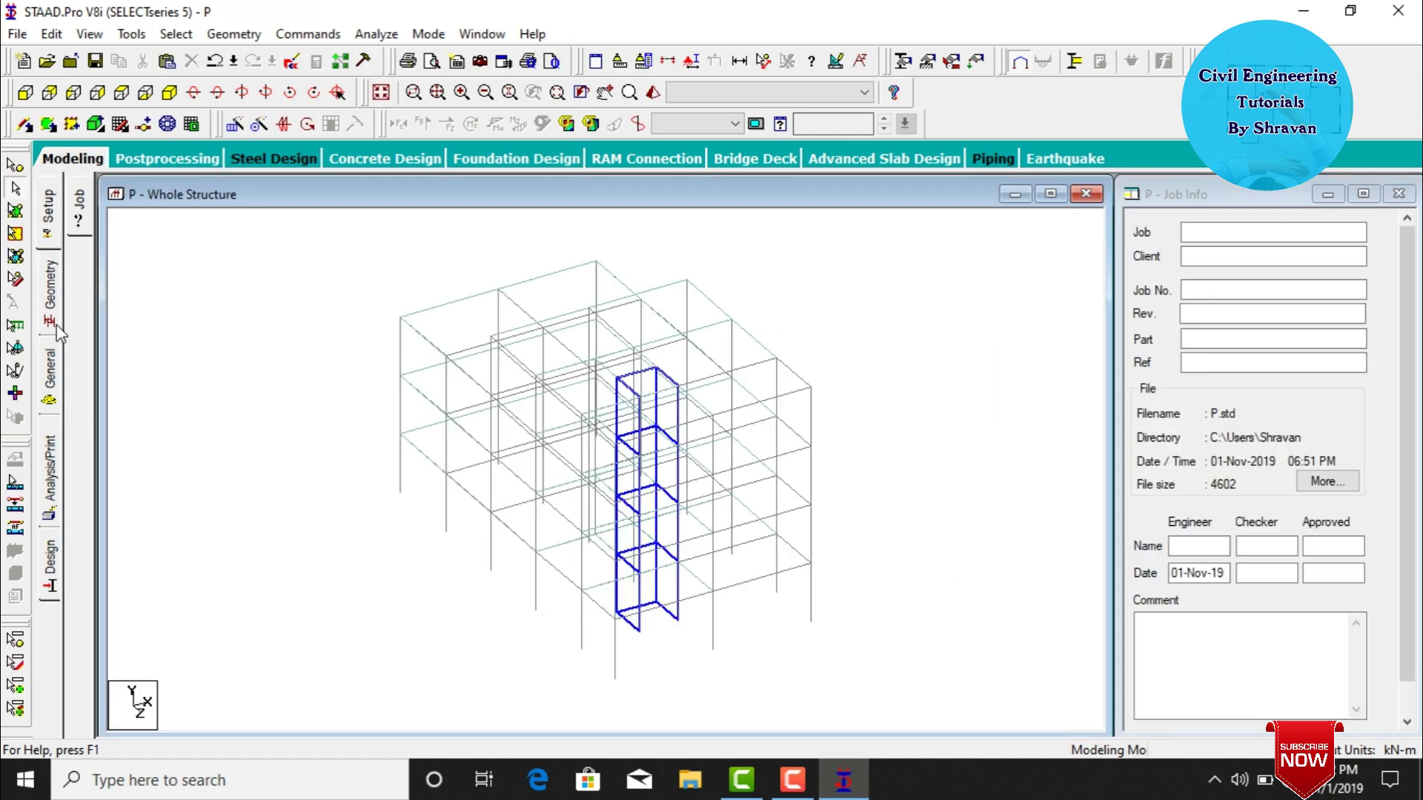
Define rectangular concrete sections of 0.30x0.40 m and 0.40x0.40 m.
left_click(51, 368)
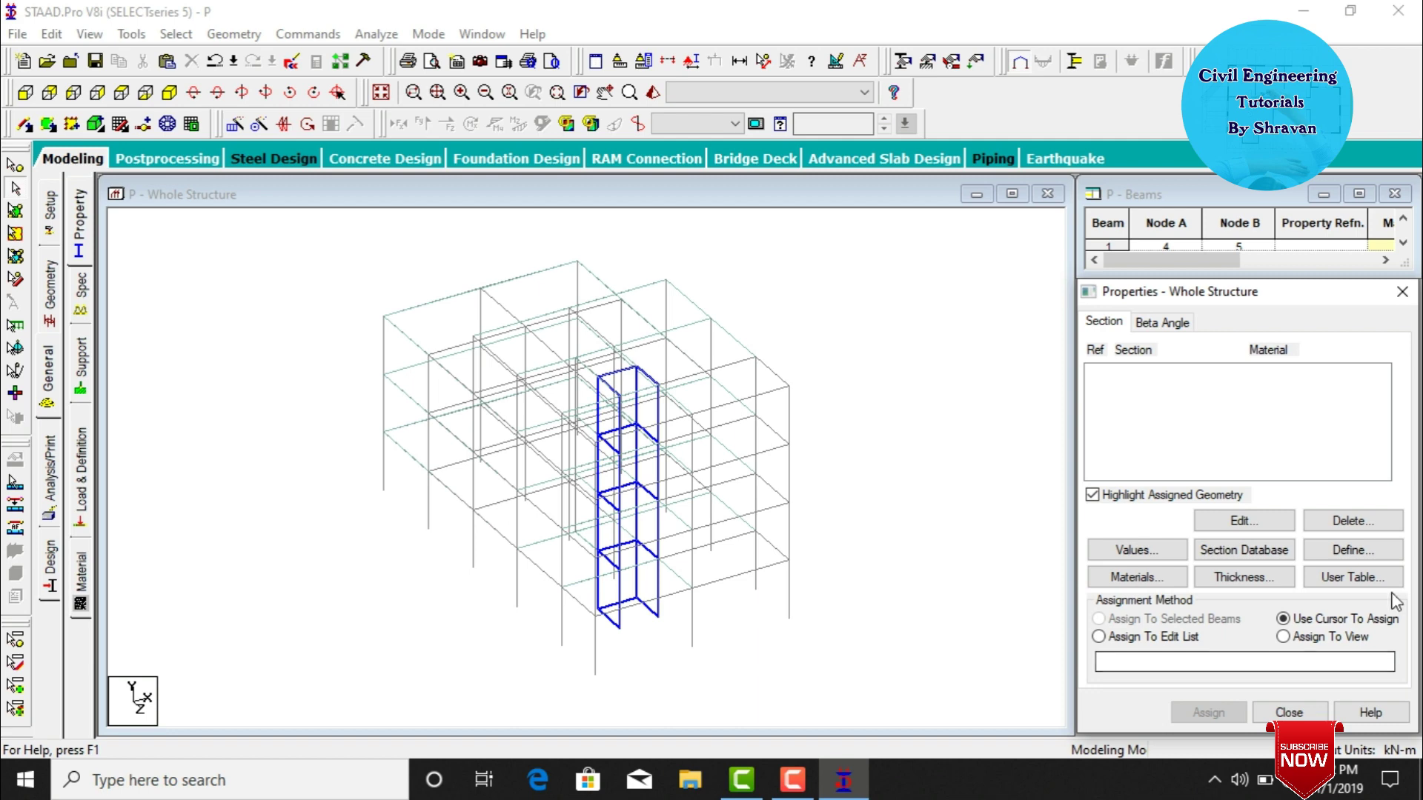
left_click(1366, 552)
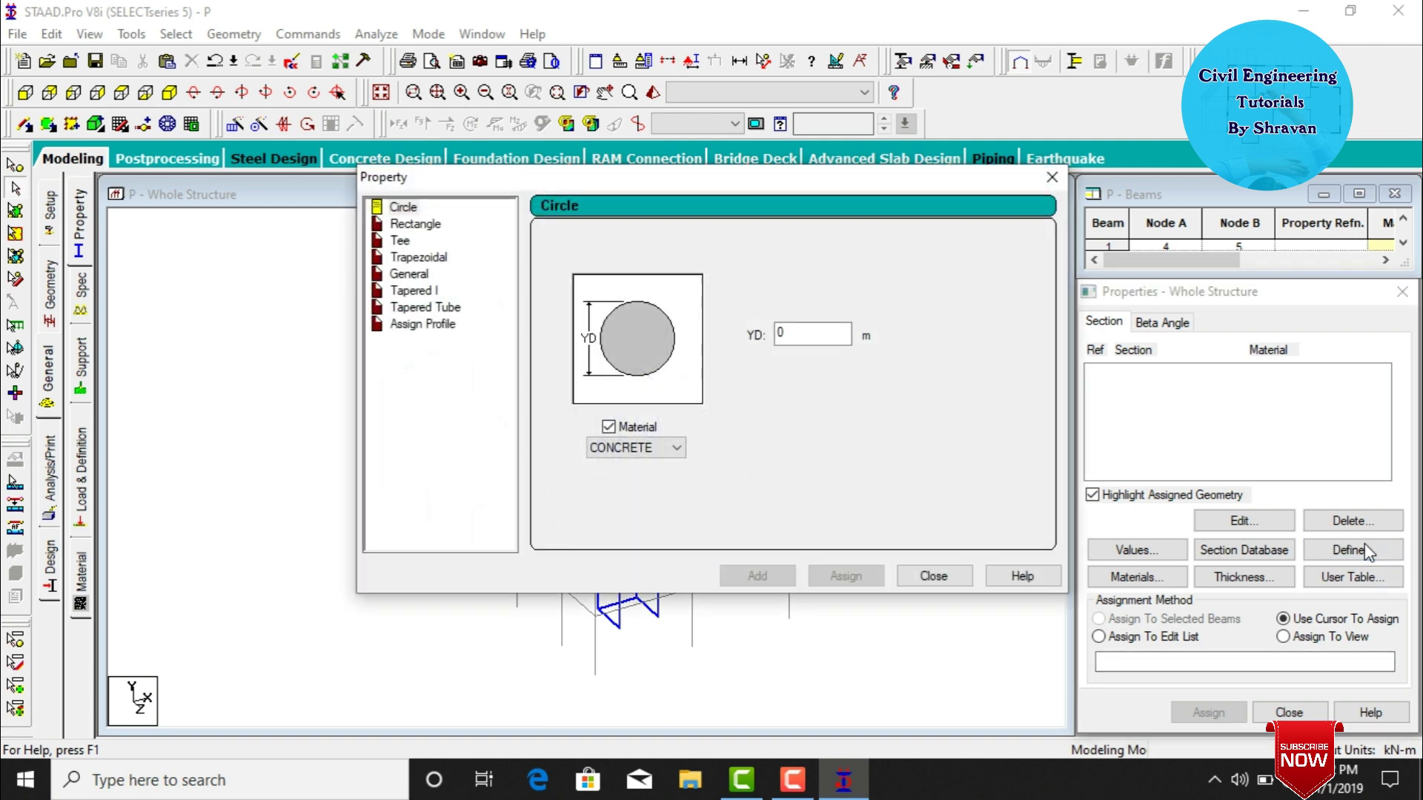
left_click(424, 223)
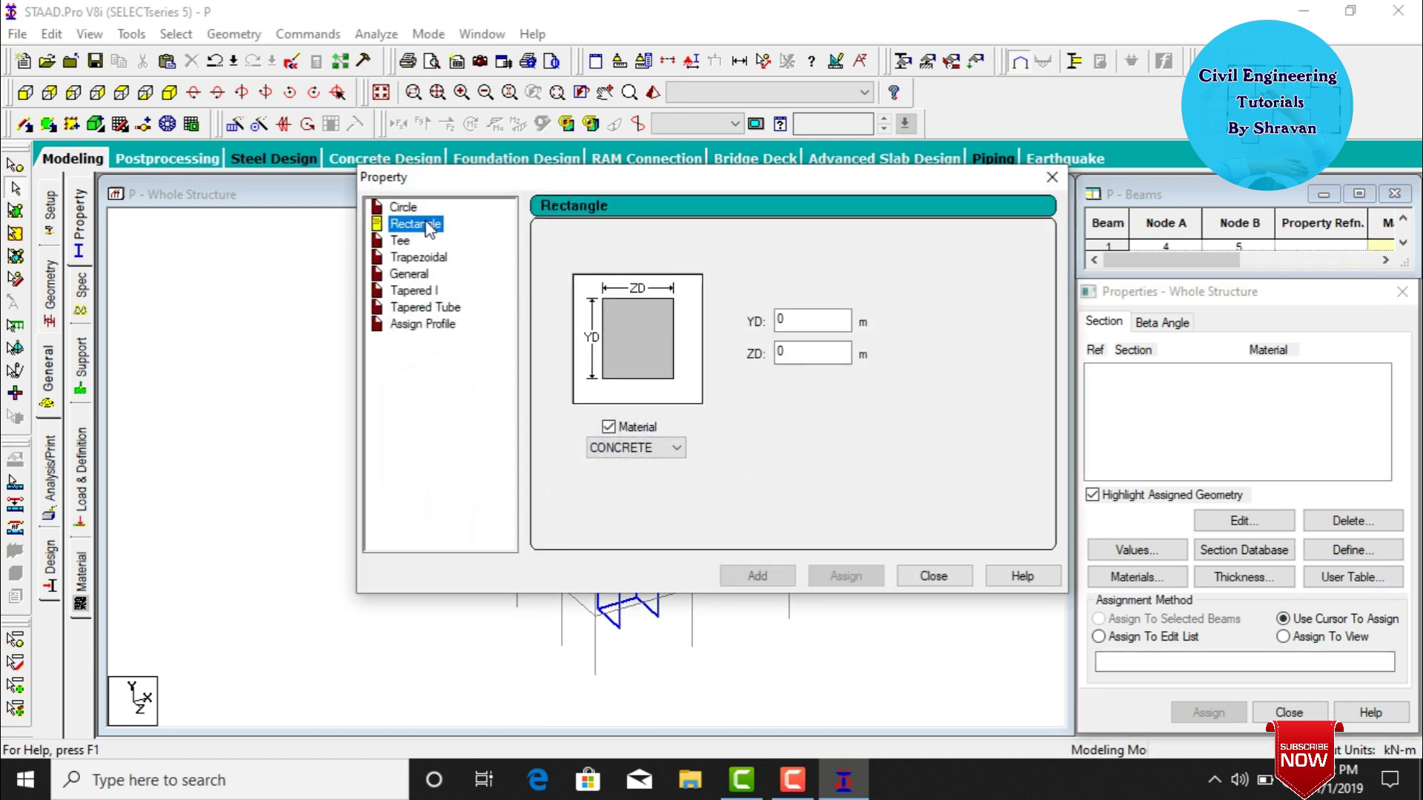
left_click(812, 322)
type(".3")
key("Tab")
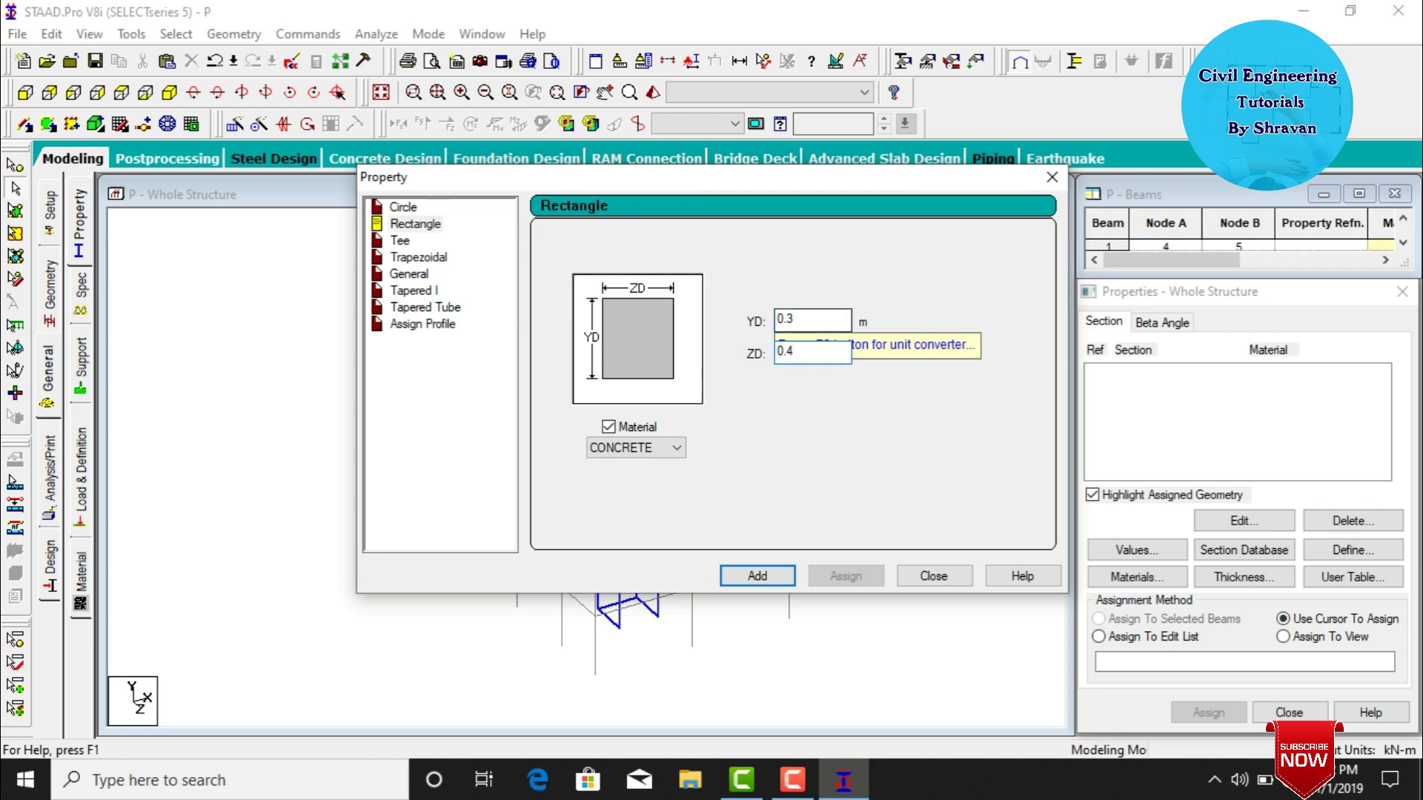
type("0.4")
key("Return")
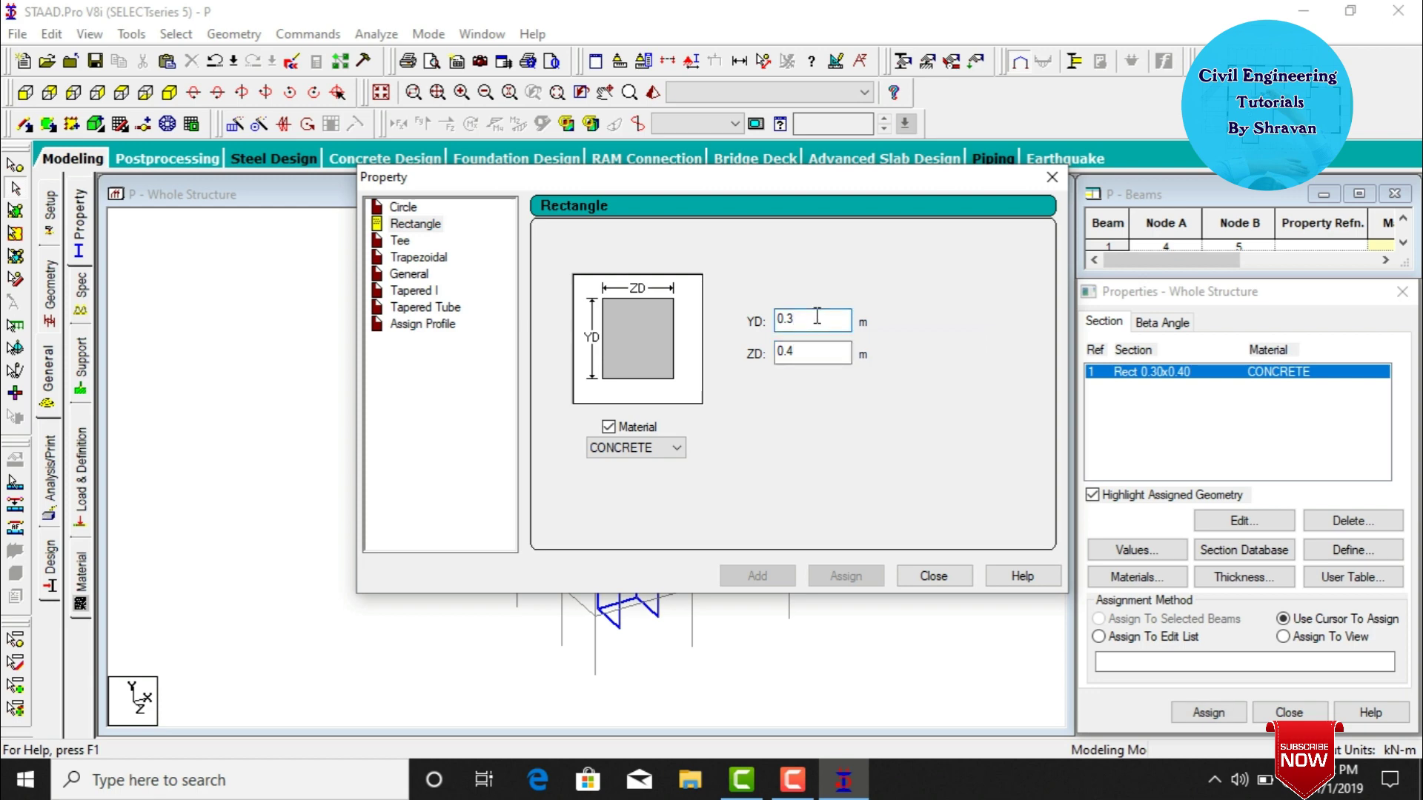
left_click(817, 317)
key("BackSpace")
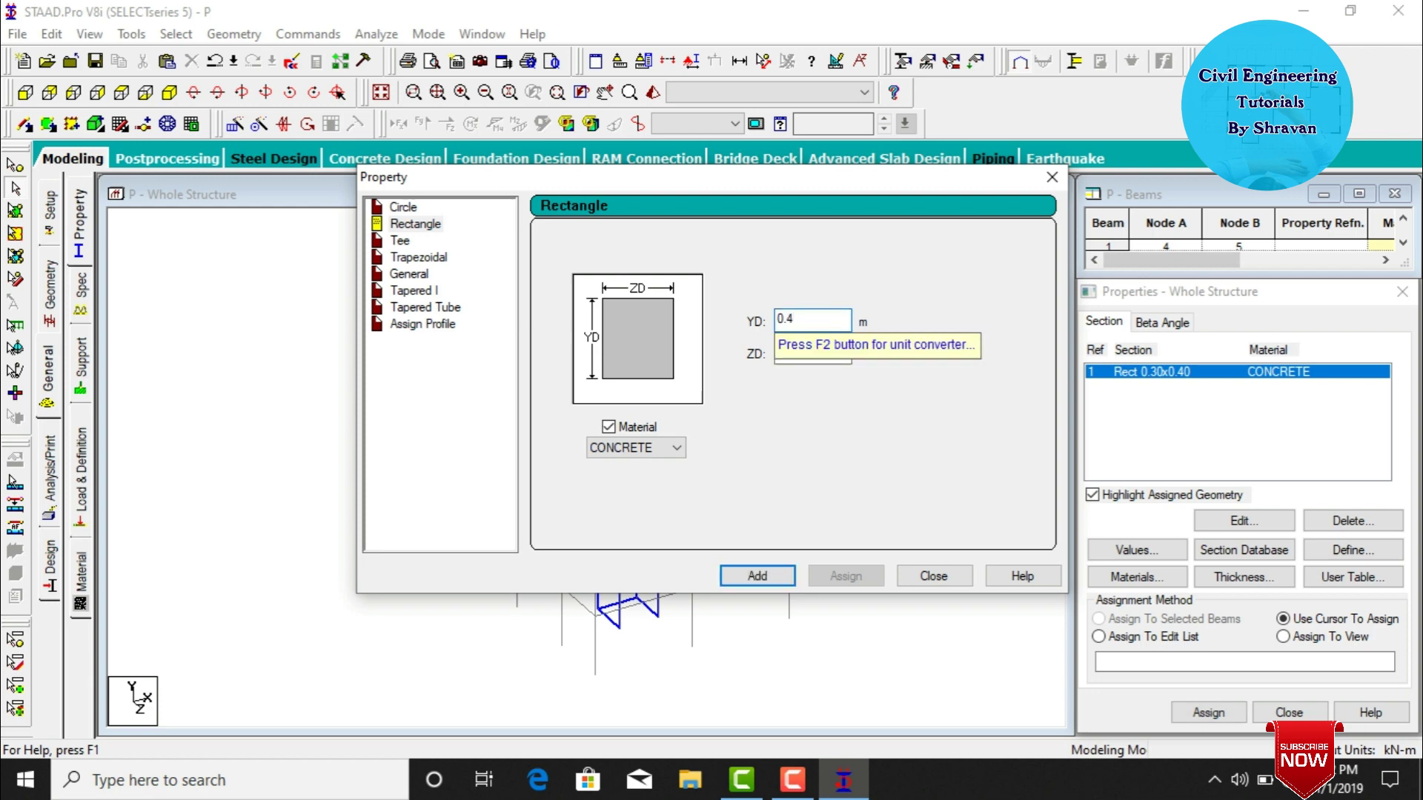
left_click(767, 577)
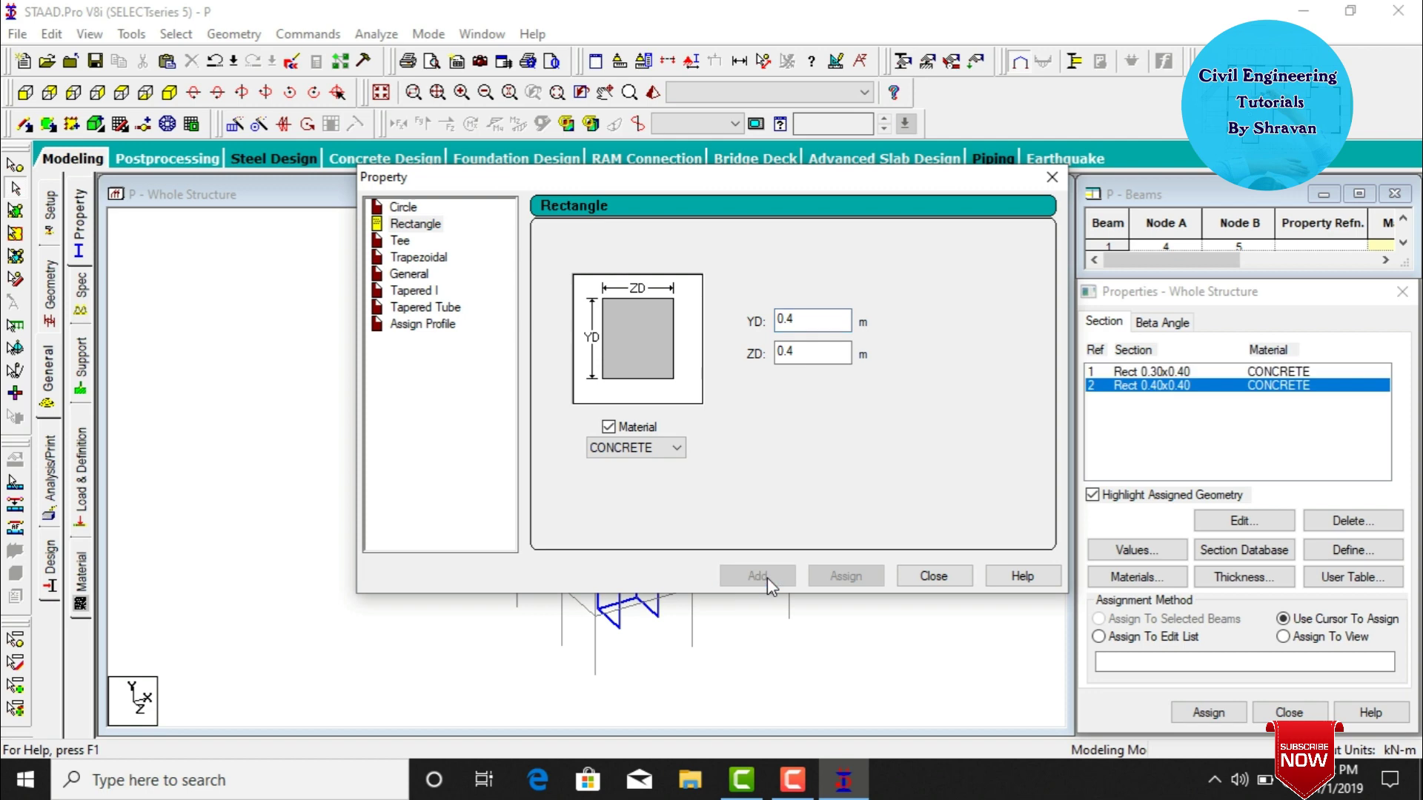
left_click(1052, 177)
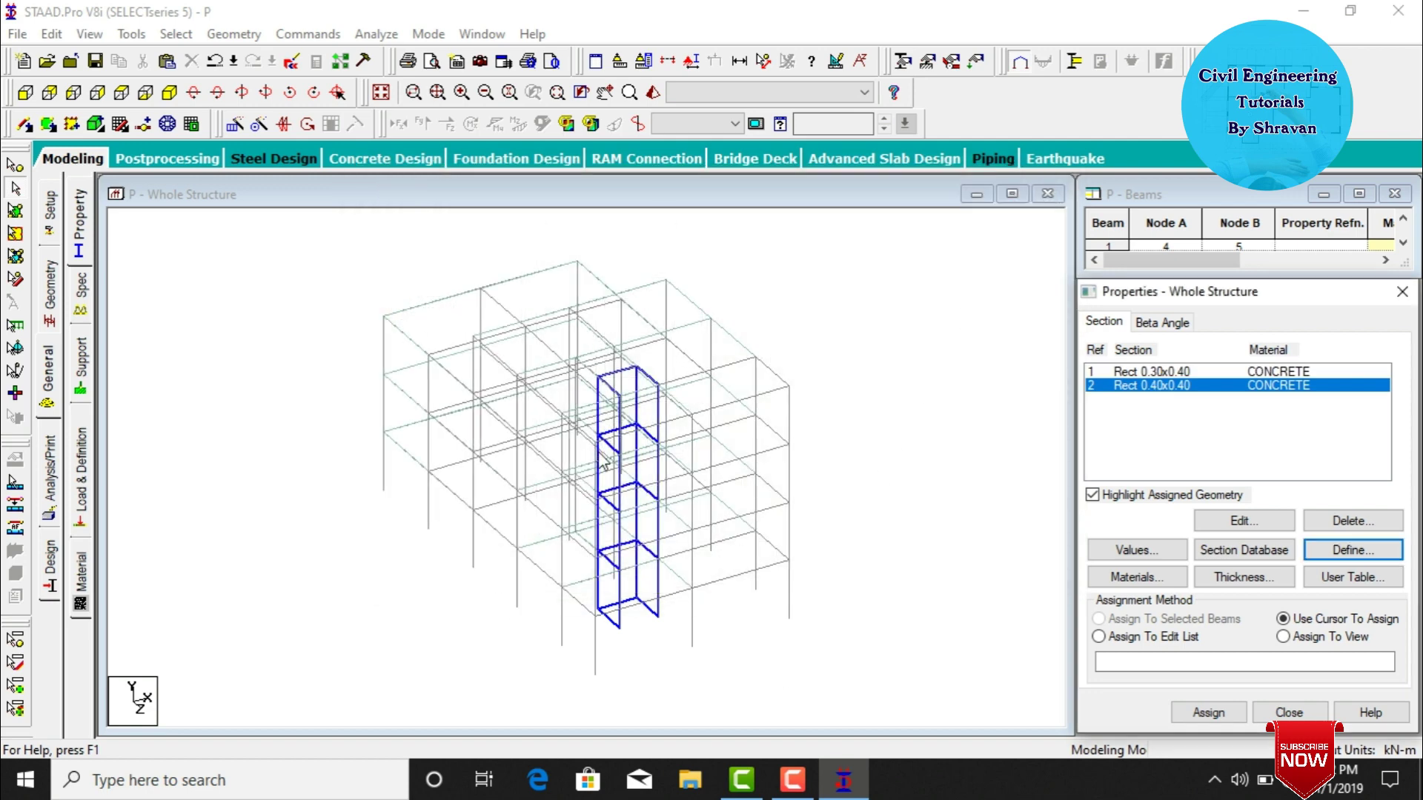
Add a 0.12 m plate thickness property.
left_click(1245, 577)
left_click(875, 310)
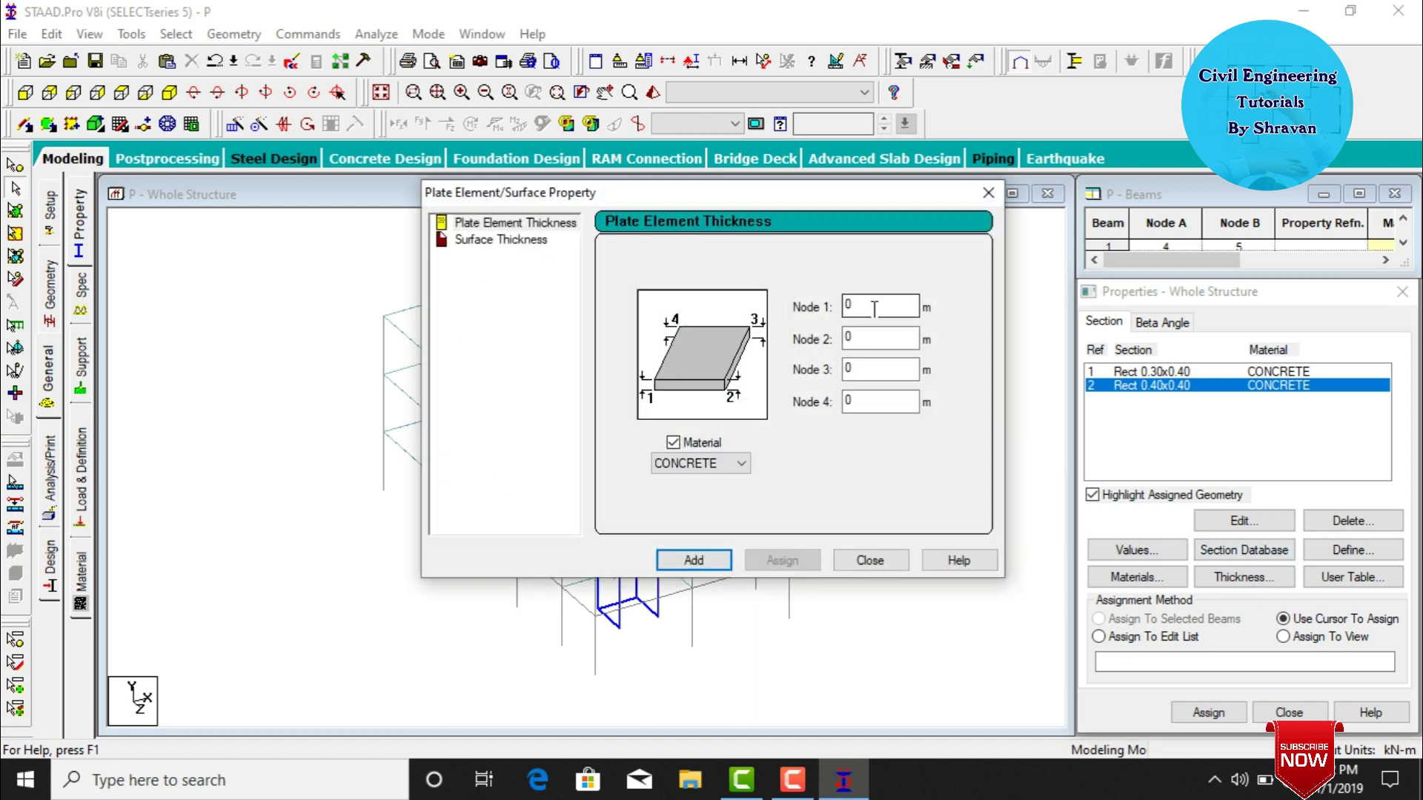
type(".125")
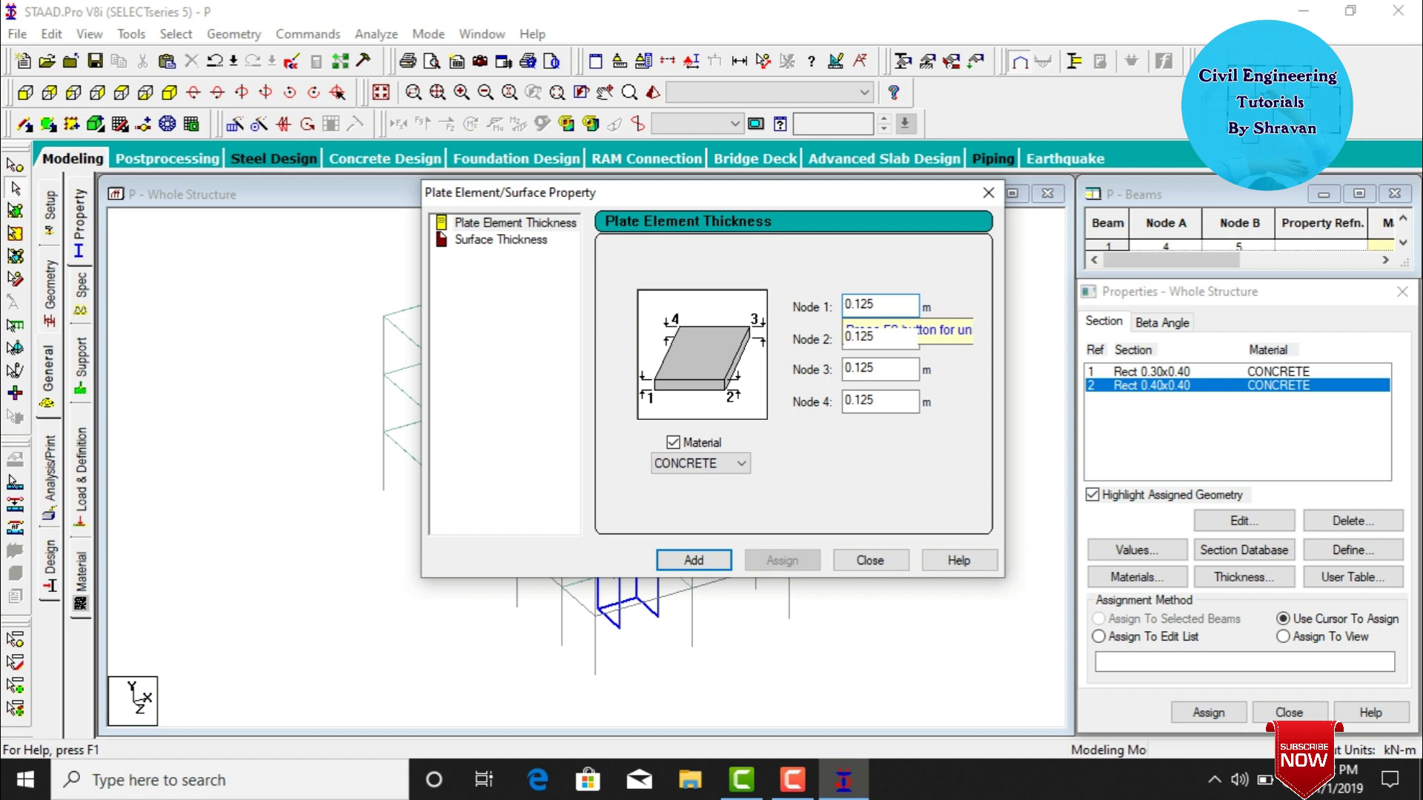
key("Return")
left_click(870, 561)
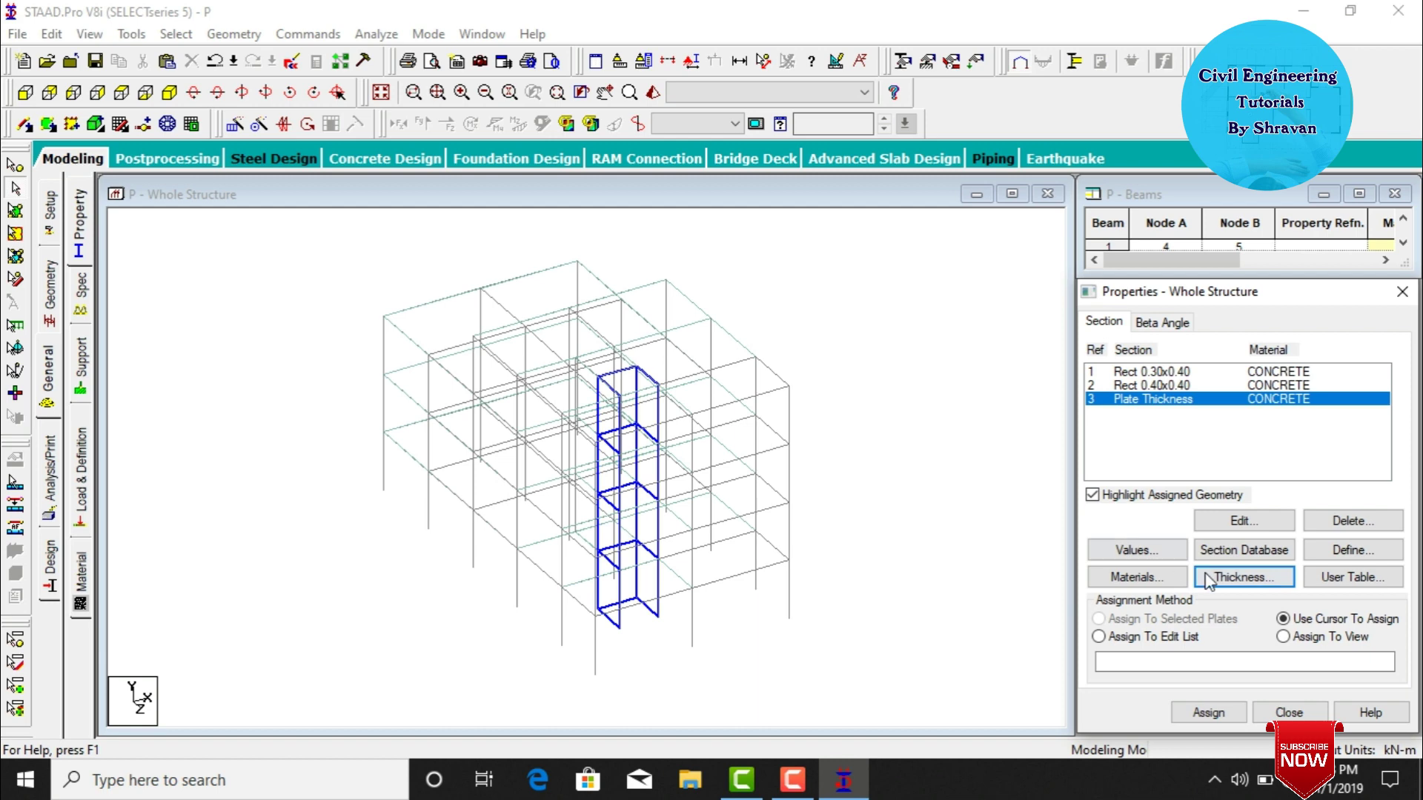
Add a 0.12 m surface thickness property.
left_click(1255, 579)
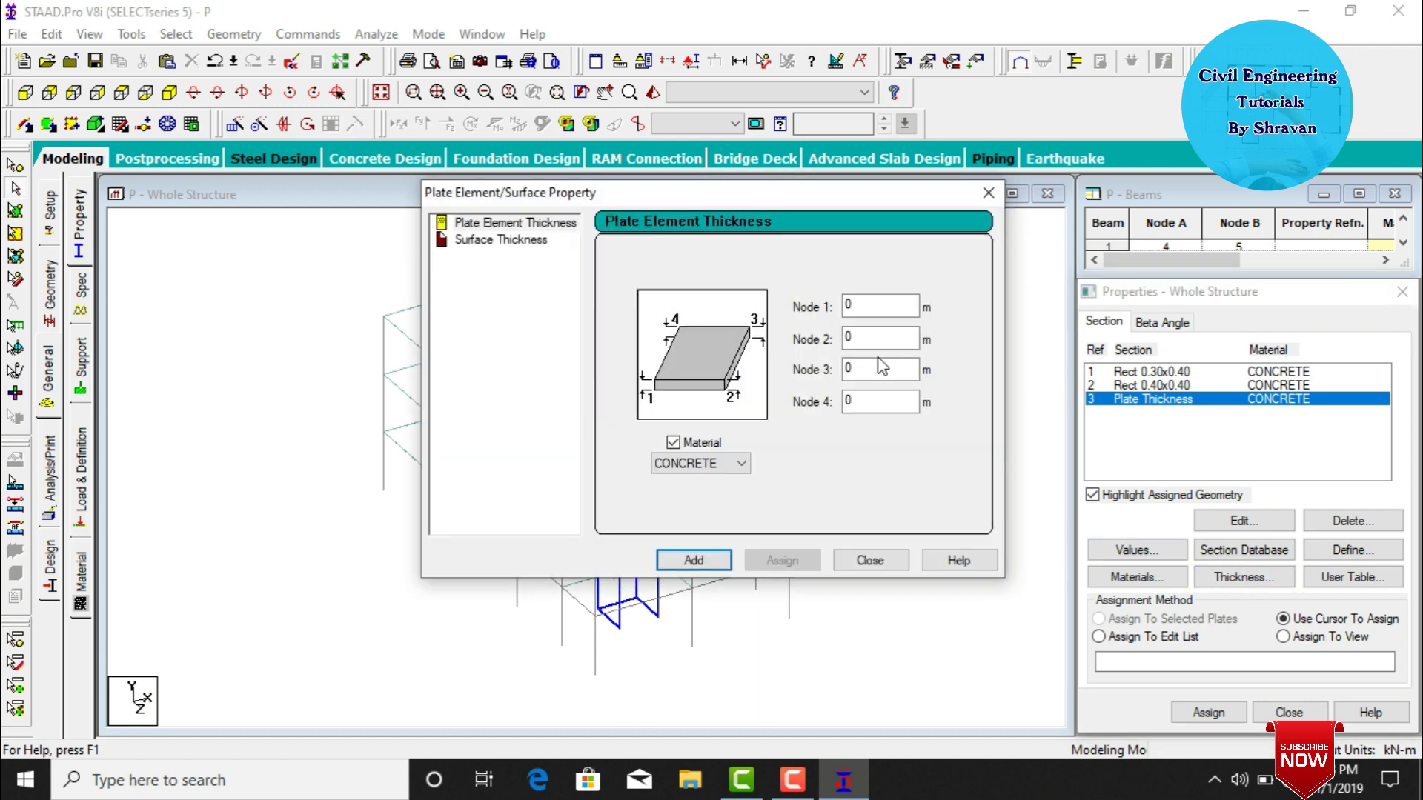
left_click(501, 240)
left_click(873, 308)
type(".12")
key("Return")
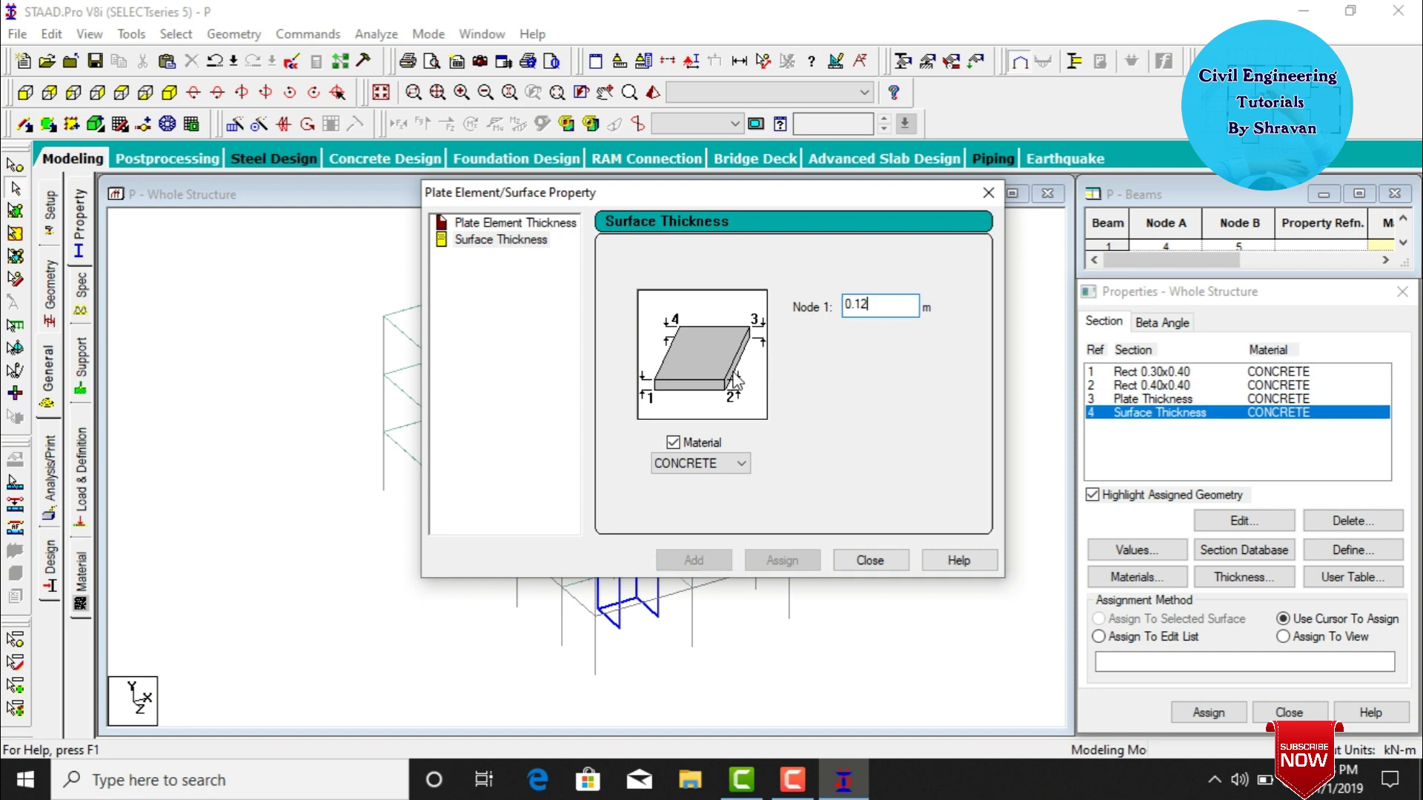
left_click(866, 560)
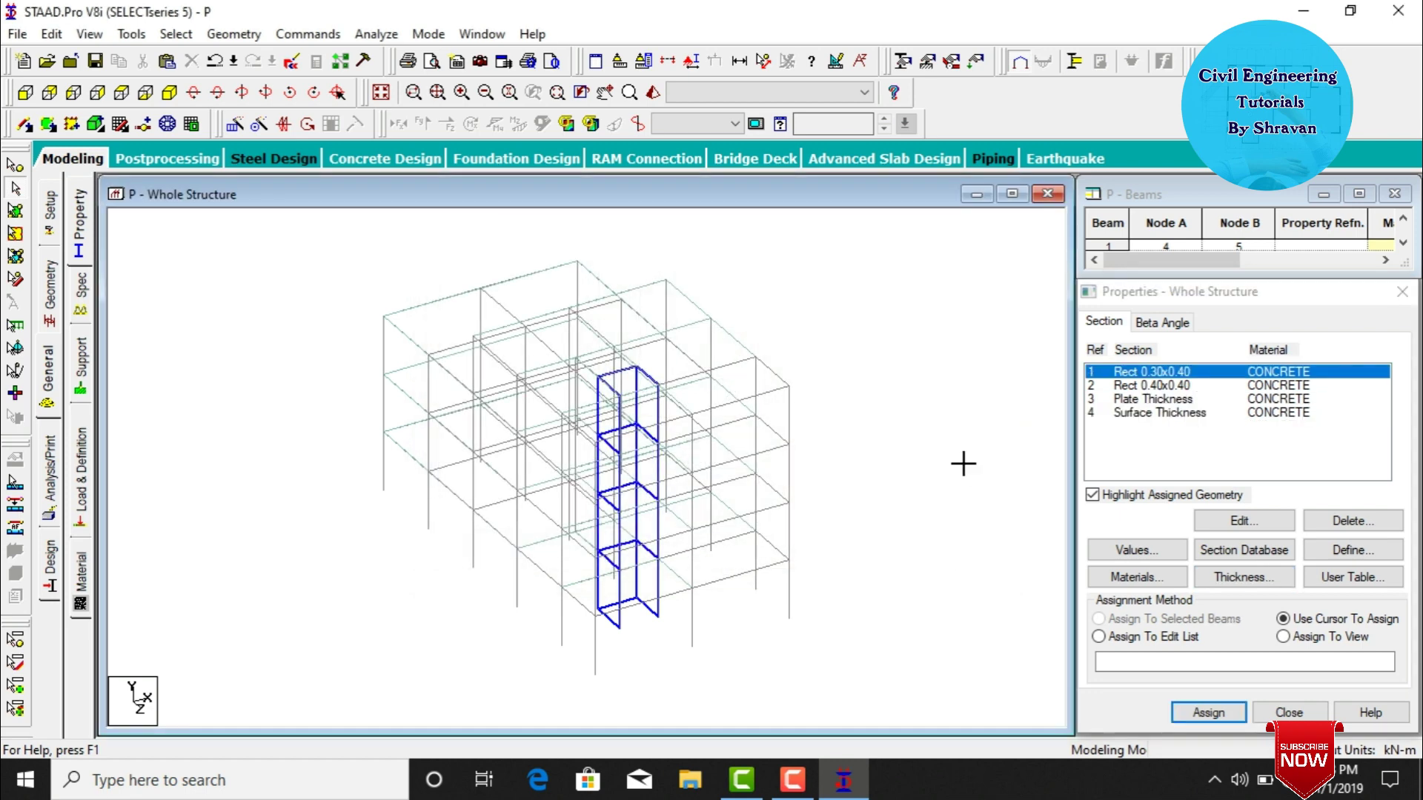
Assign the 0.30x0.40 section to all beams parallel to X and Z.
left_click(1144, 375)
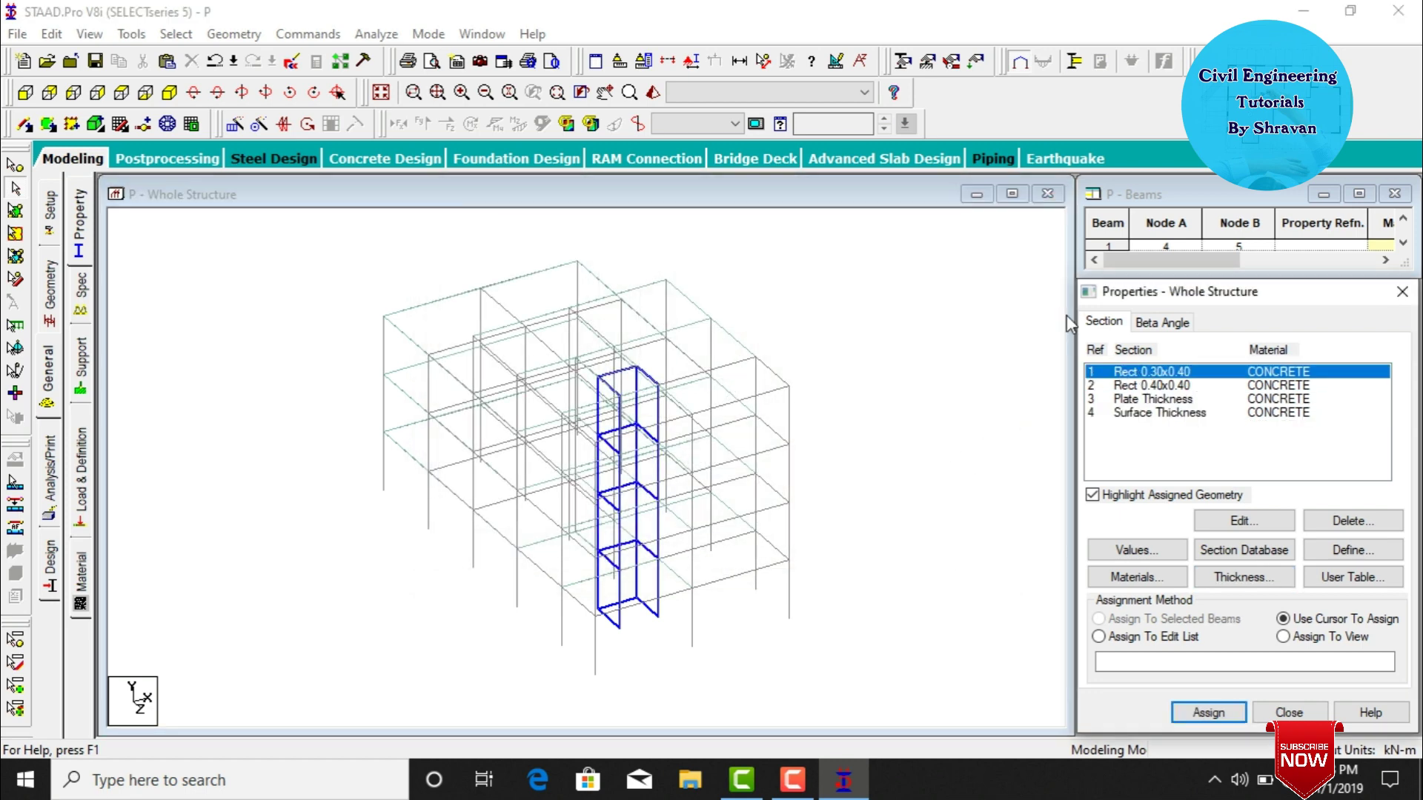
left_click(234, 34)
mouse_move(176, 34)
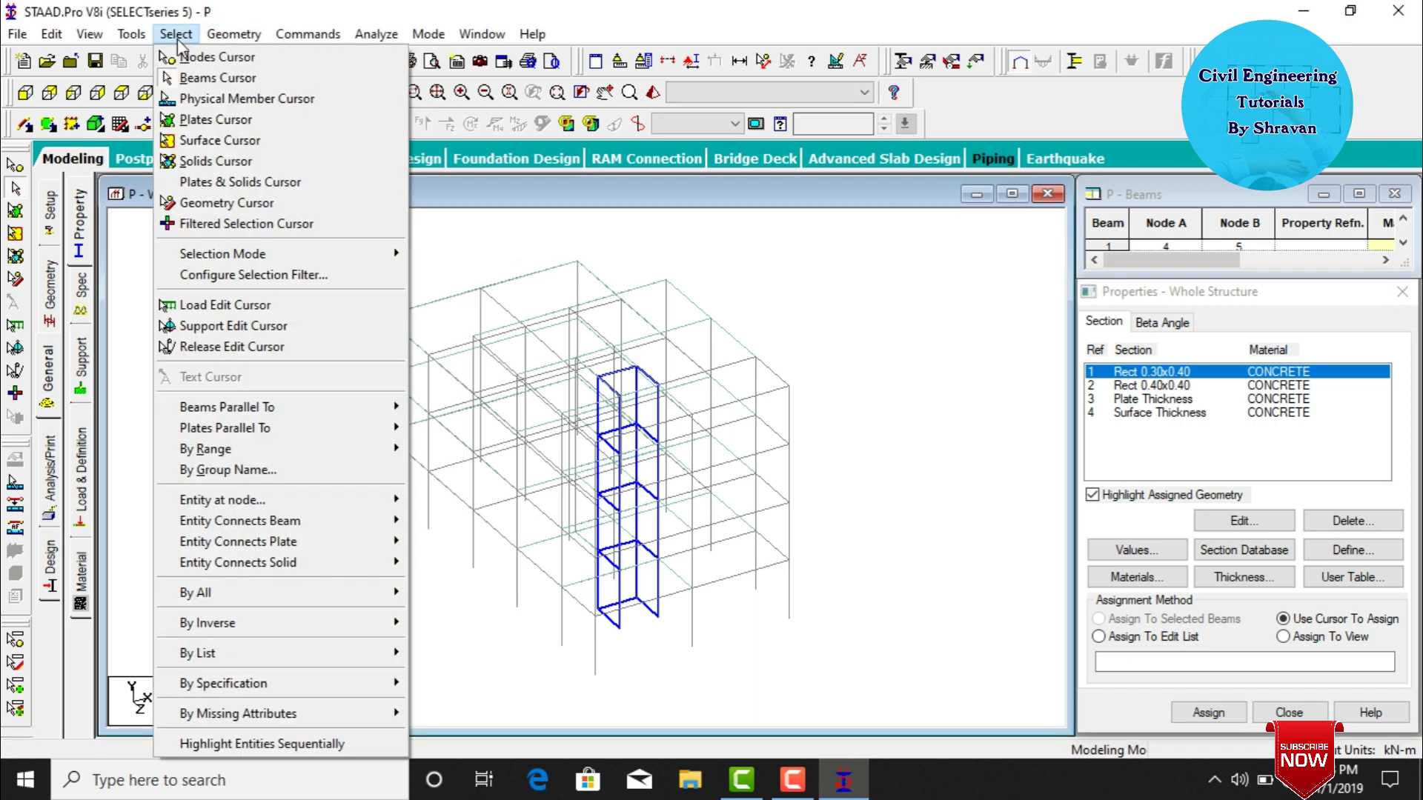
mouse_move(225, 417)
left_click(427, 407)
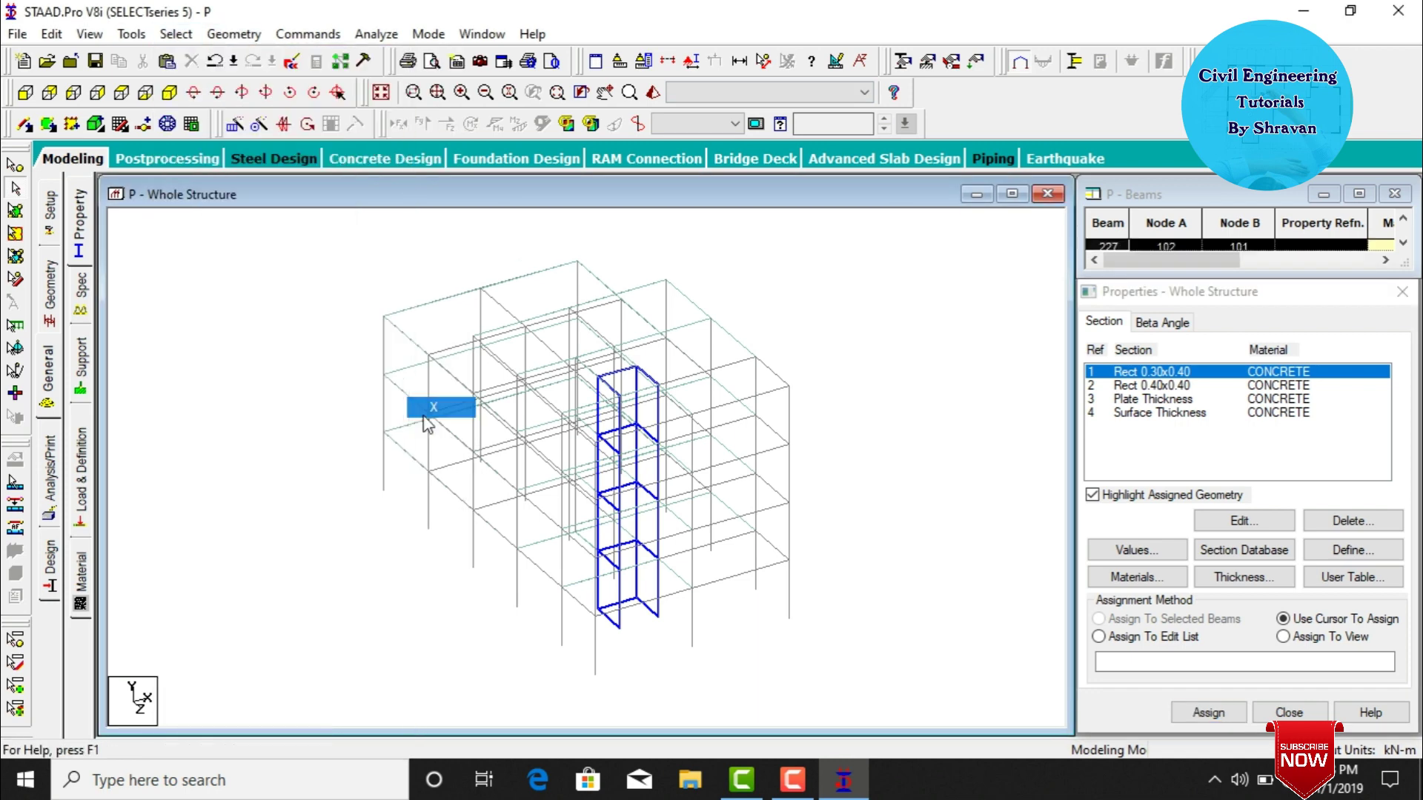
left_click(175, 34)
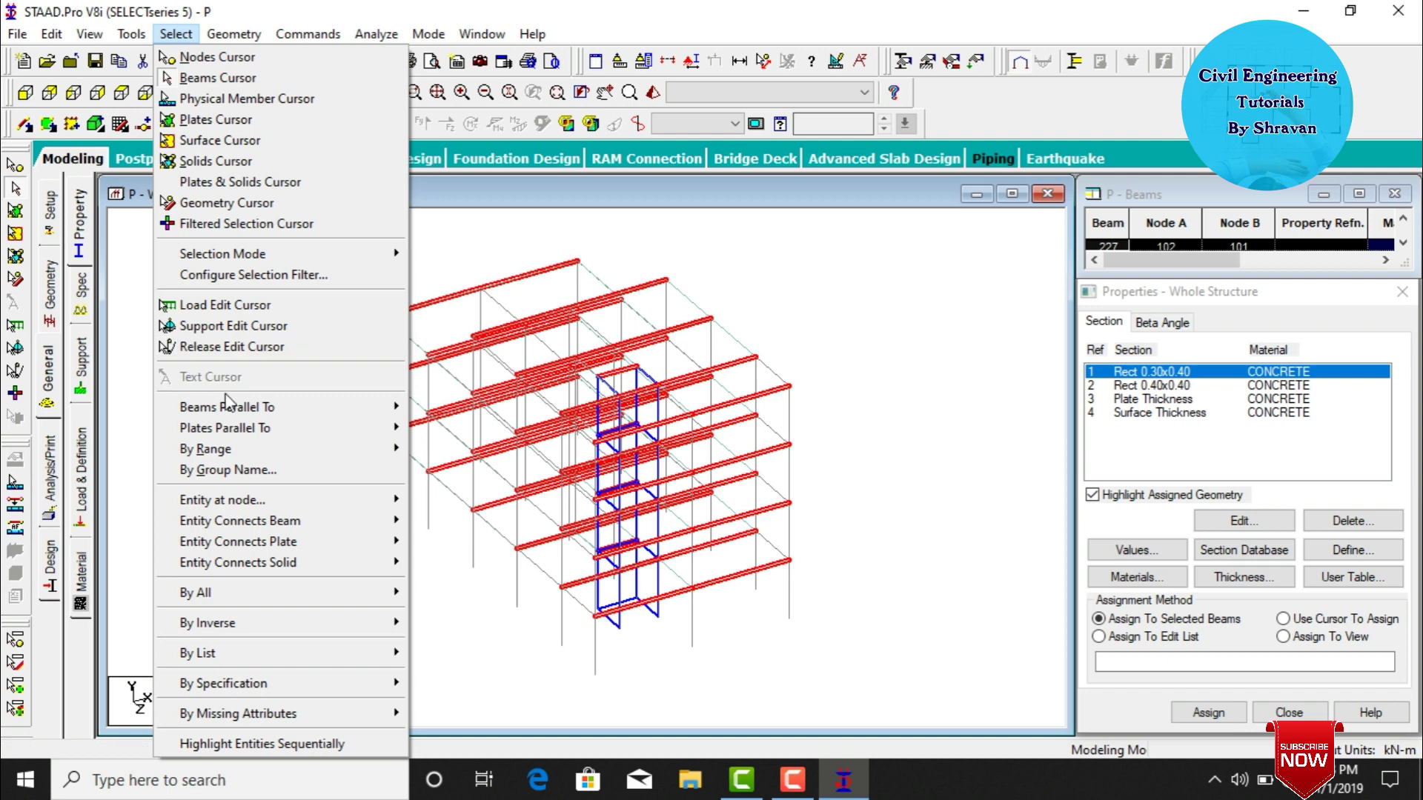
mouse_move(229, 407)
left_click(433, 449)
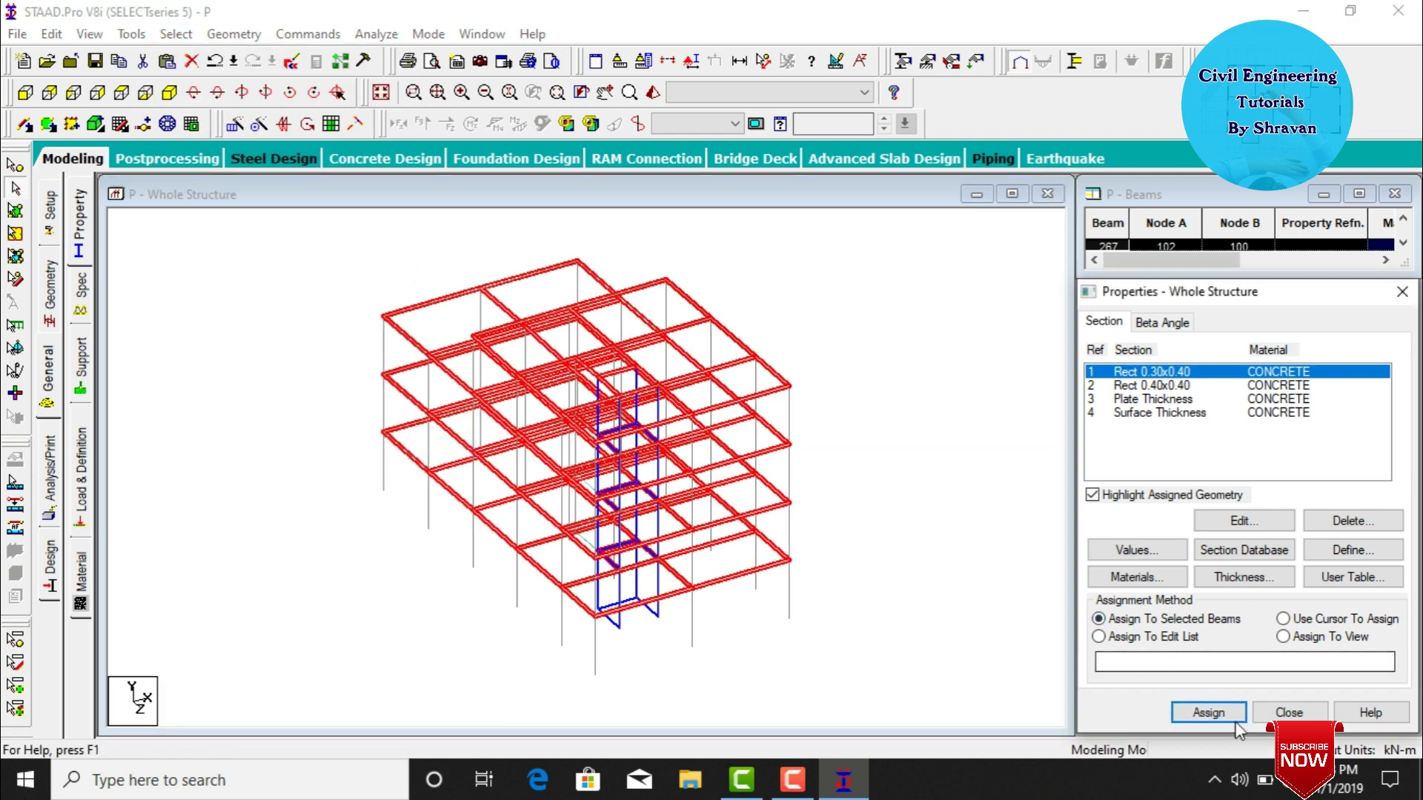
left_click(1204, 712)
left_click(1298, 570)
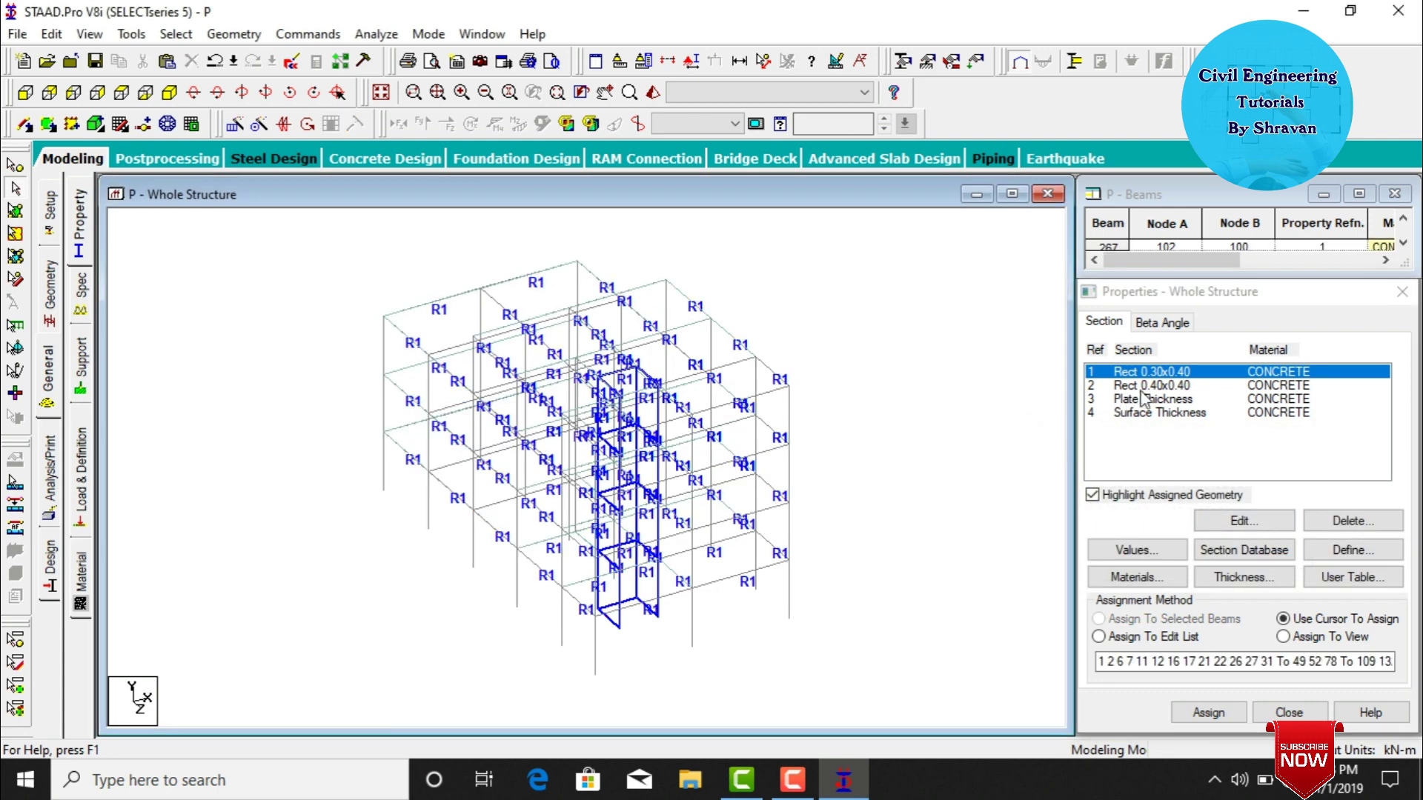
Assign the 0.40x0.40 section to all columns parallel to Y.
left_click(1154, 392)
left_click(189, 37)
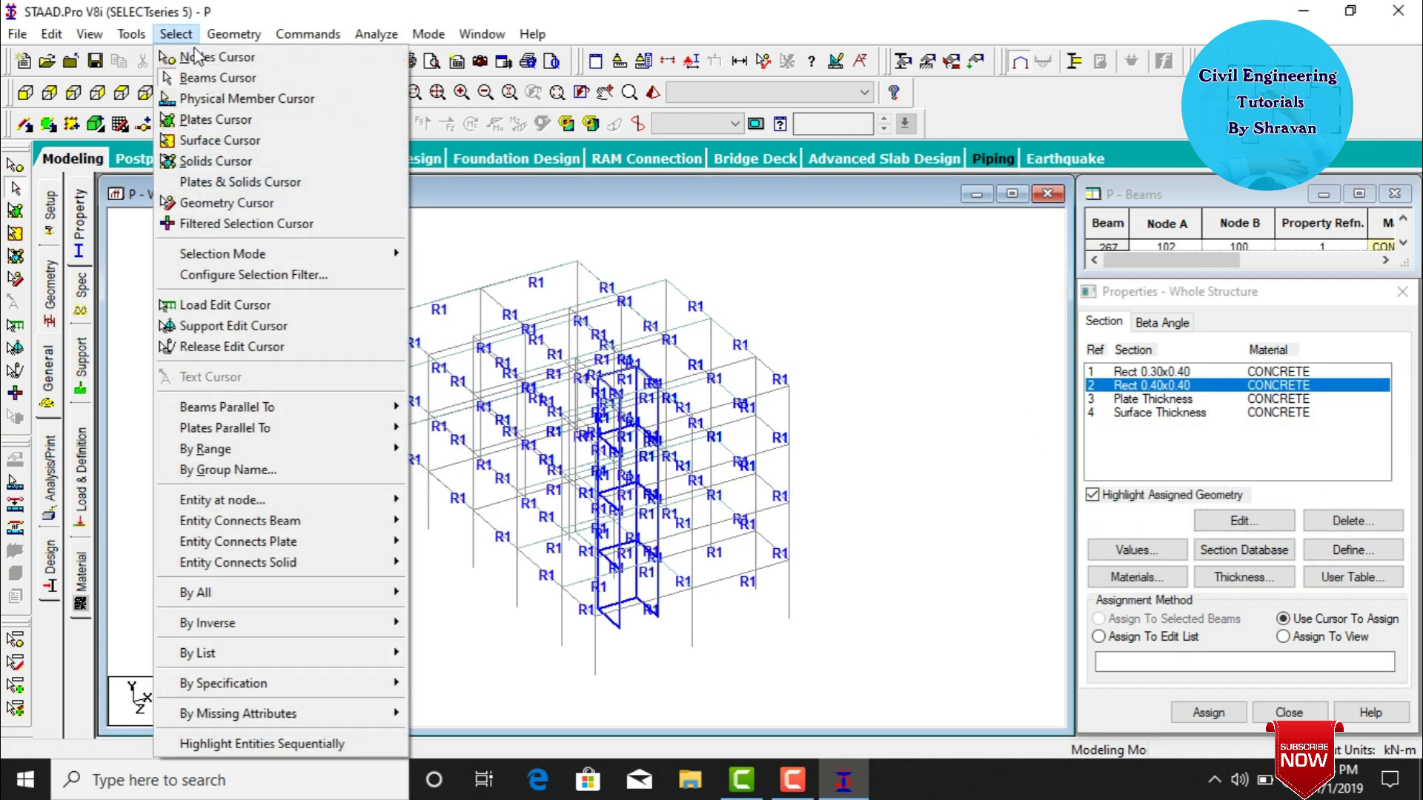
mouse_move(252, 406)
left_click(428, 428)
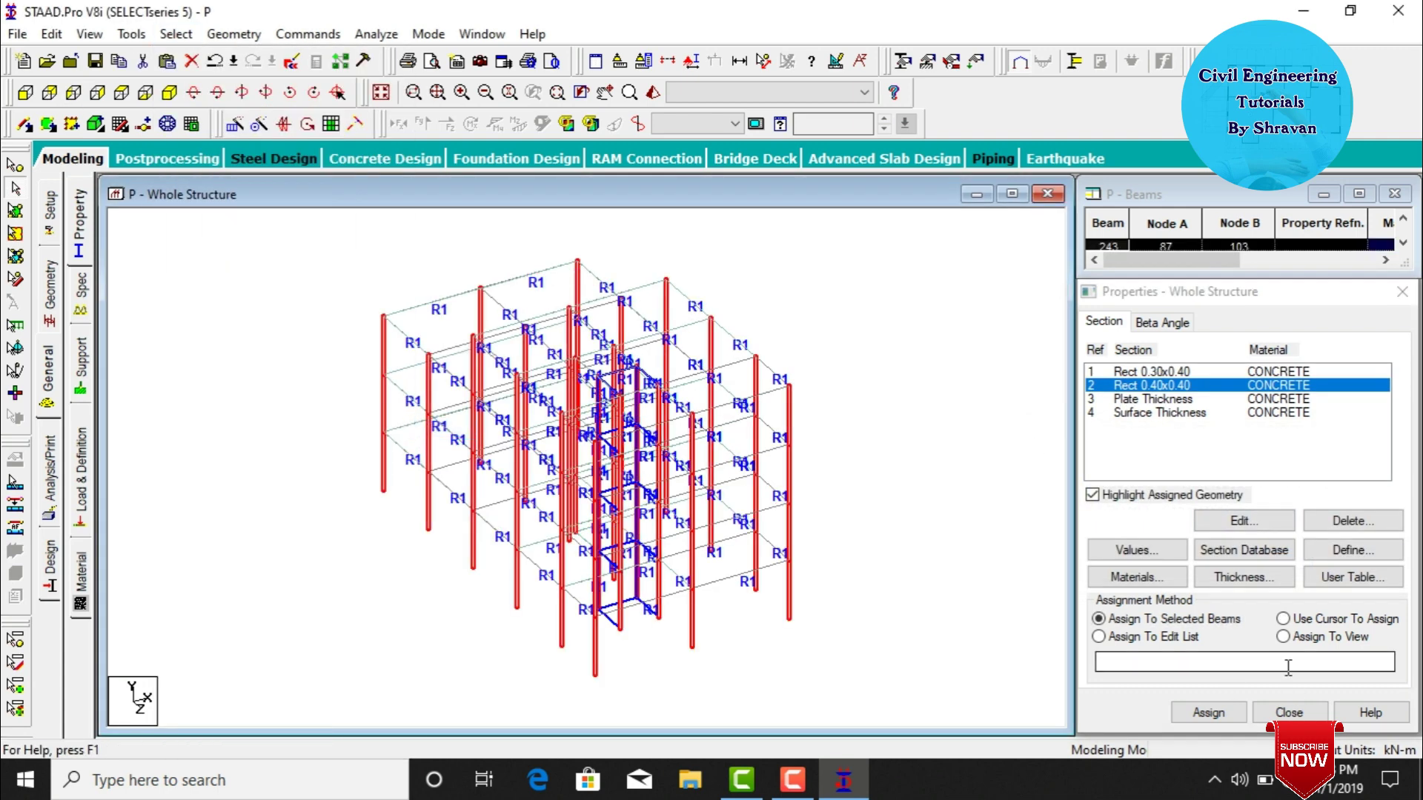
left_click(1205, 713)
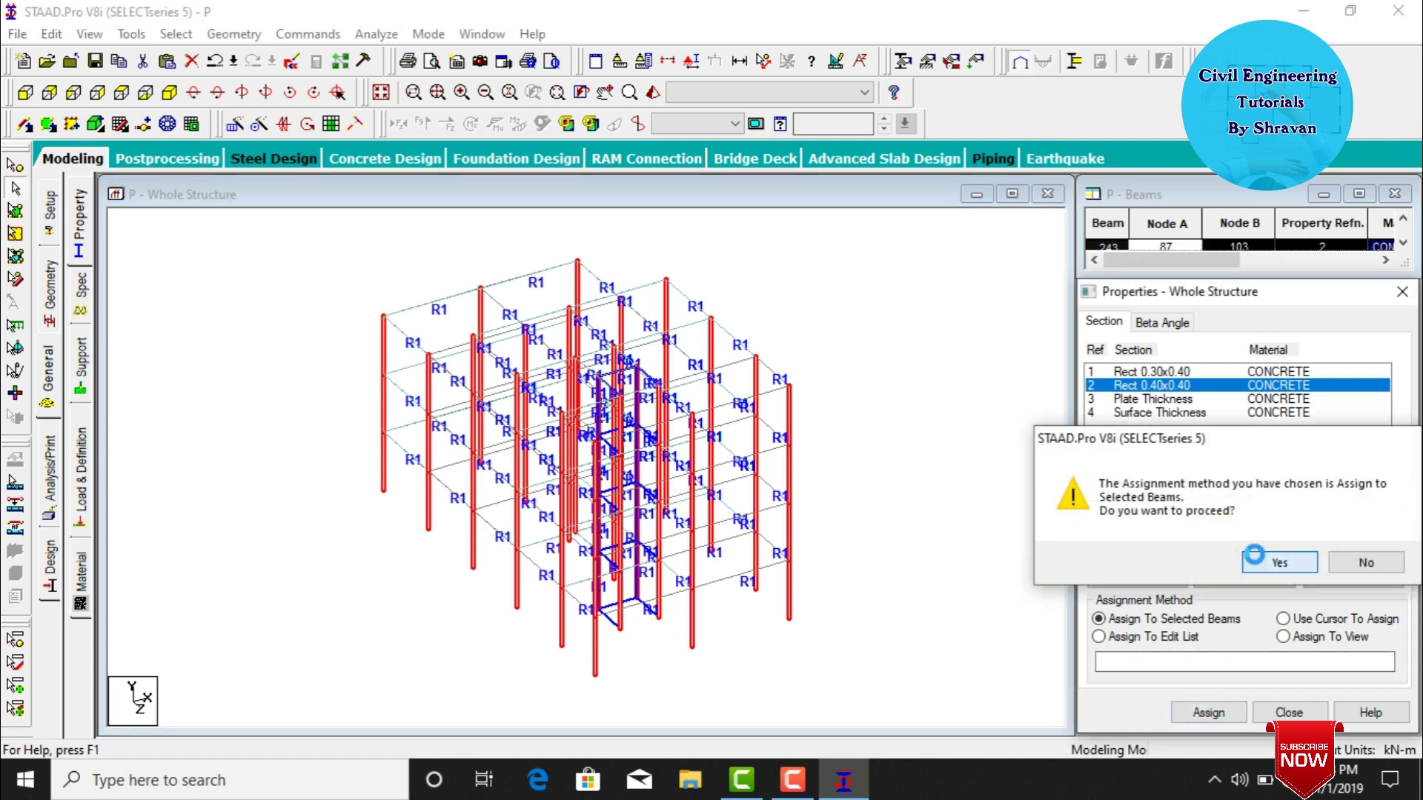
left_click(1273, 563)
Assign the plate thickness to all plates in view.
left_click(1161, 399)
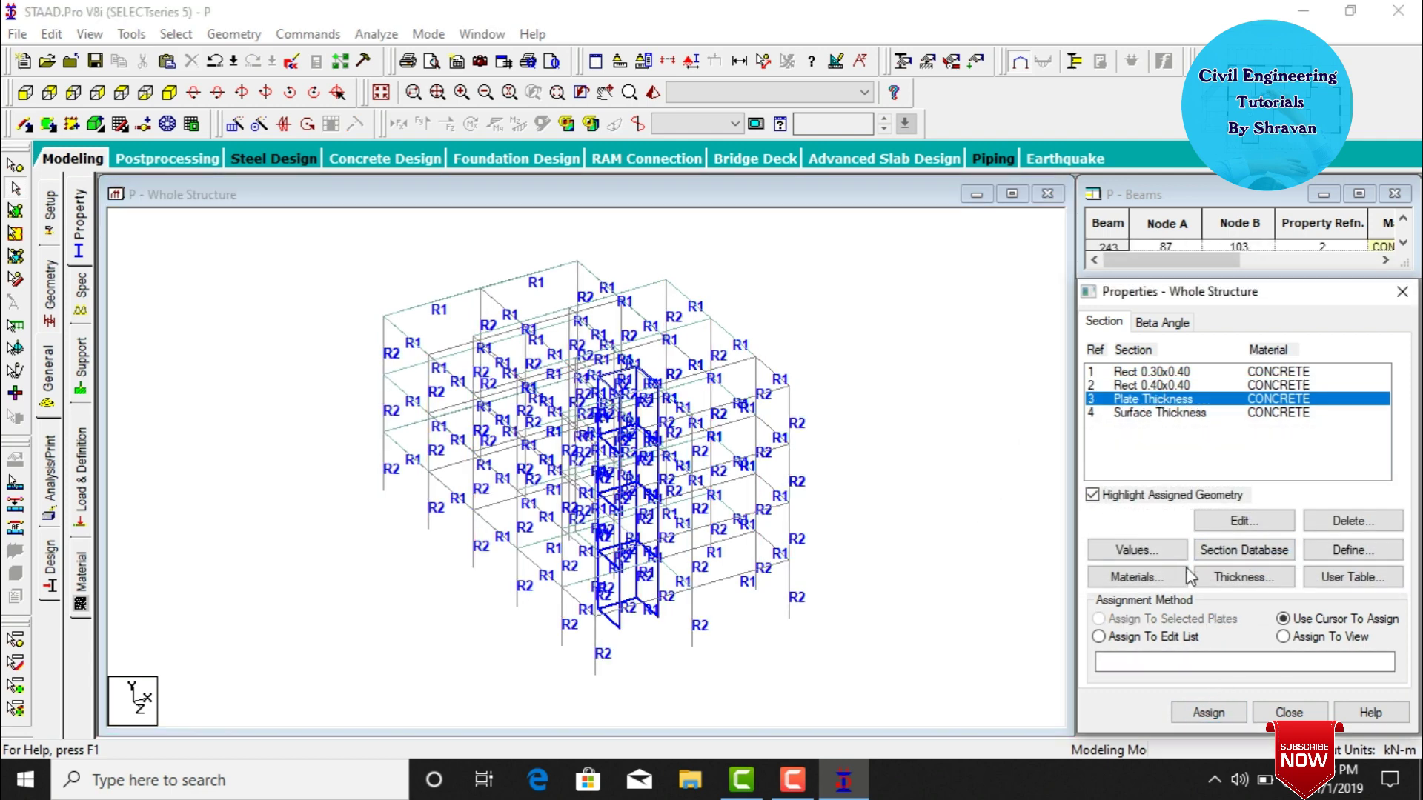
left_click(1283, 637)
left_click(1210, 714)
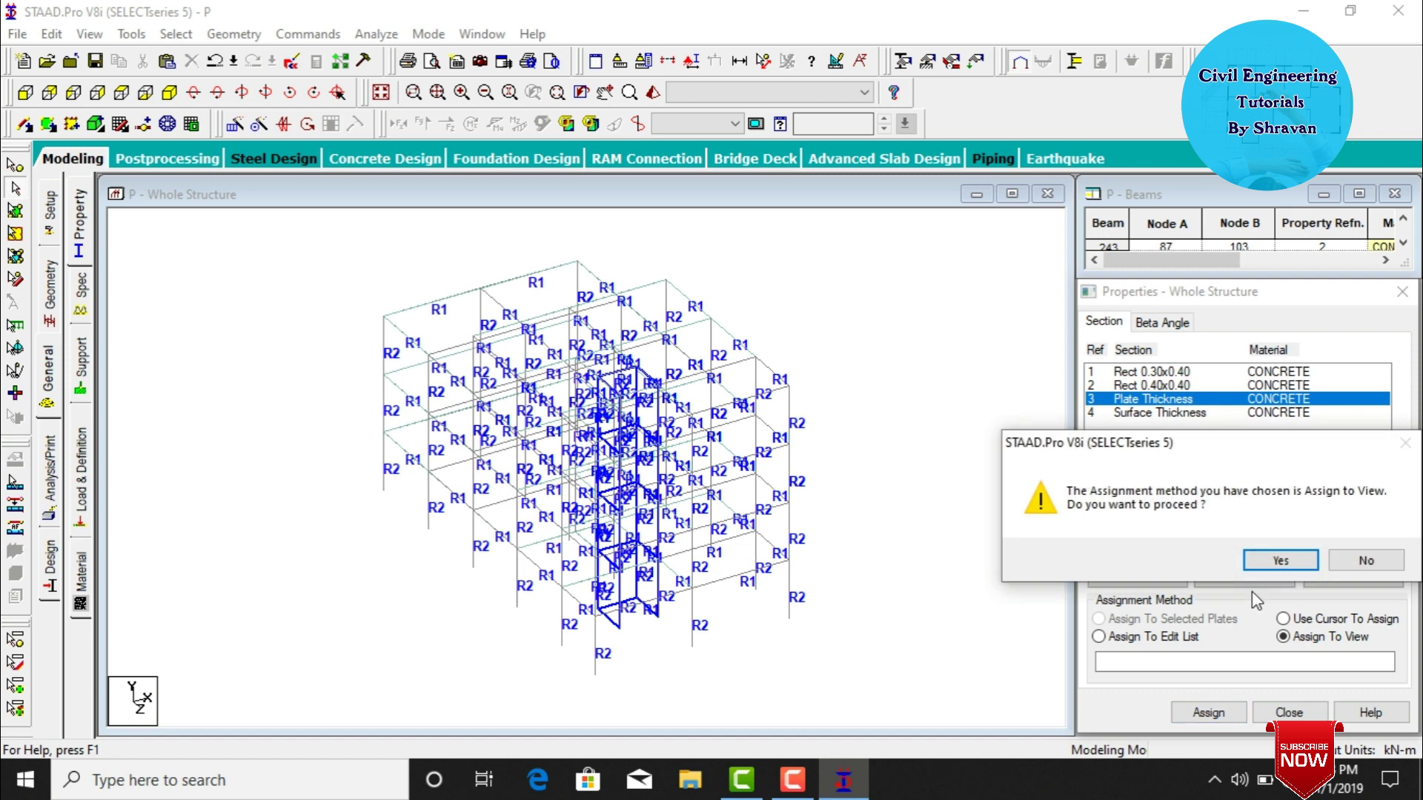
left_click(1258, 566)
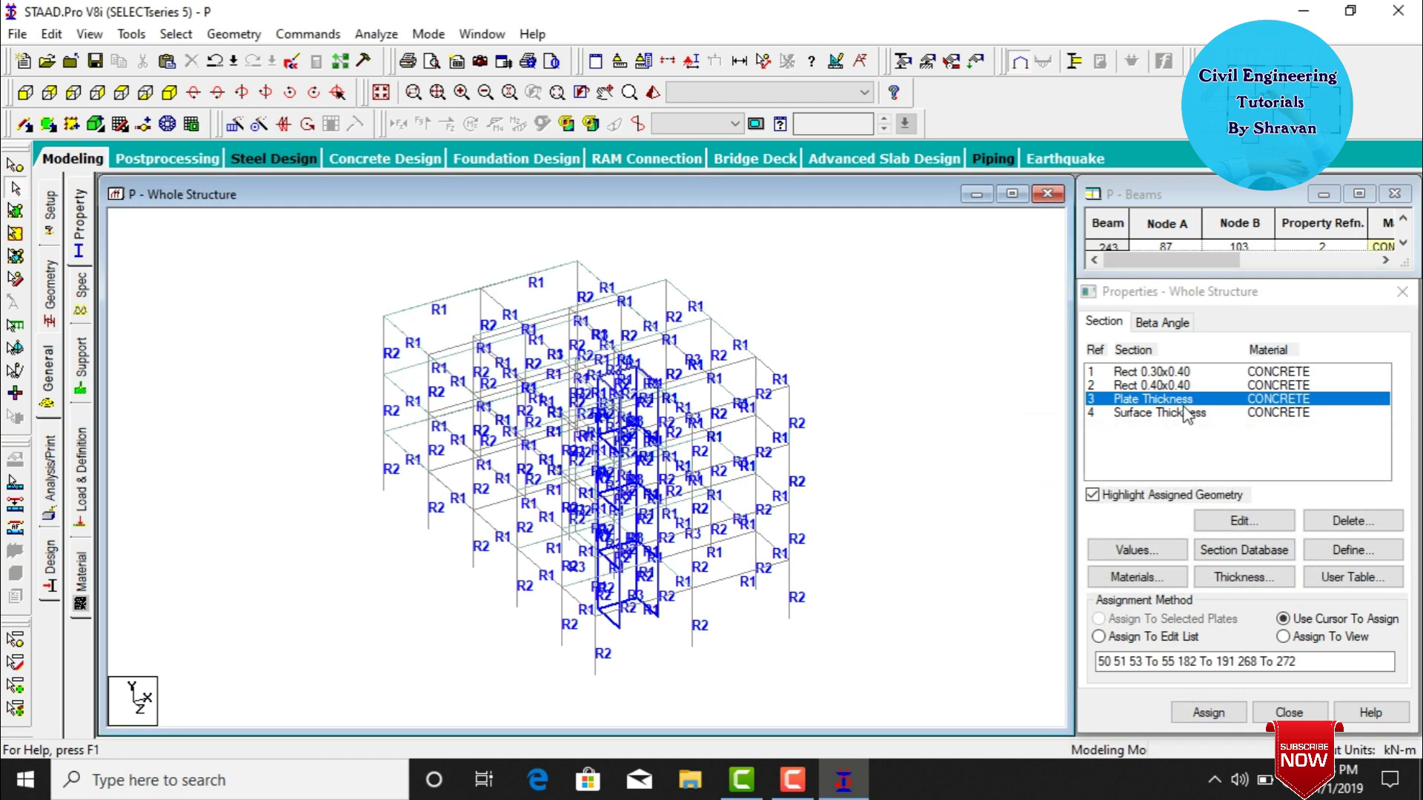
Assign the Surface Thickness to all surfaces in view, surfaces 1 To 12.
left_click(1188, 412)
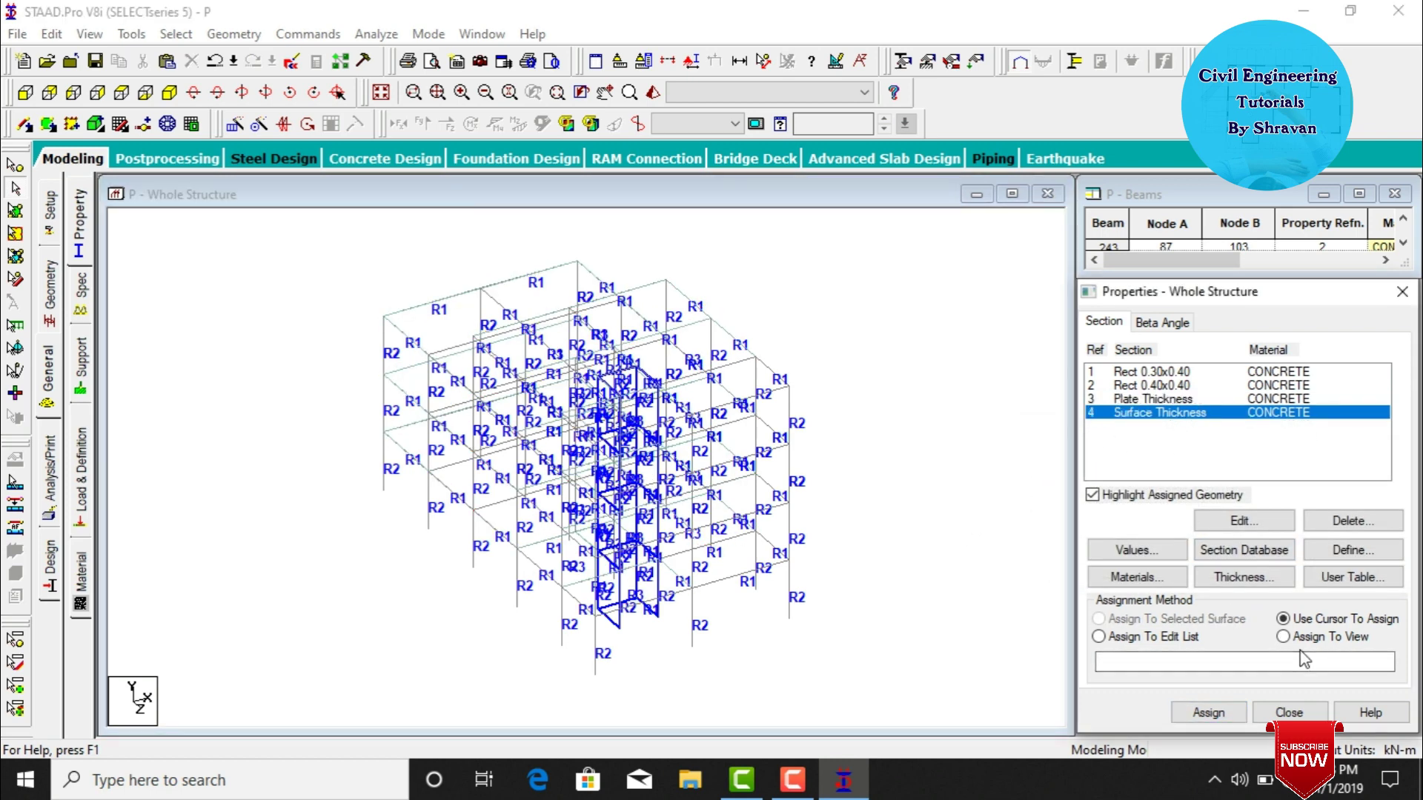
left_click(1284, 637)
left_click(1209, 713)
left_click(1260, 563)
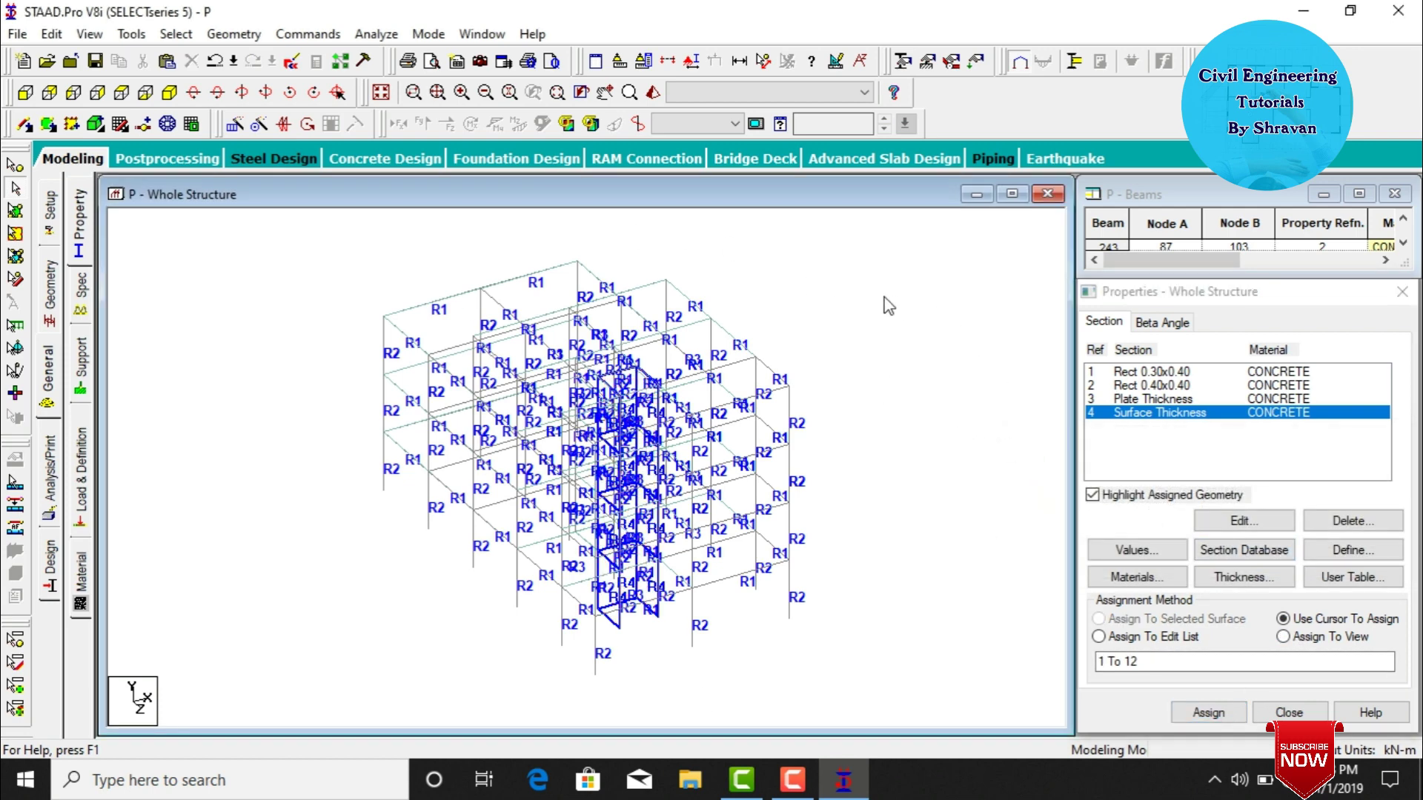
left_click(654, 94)
Maximize and rotate the rendered frame to inspect it, then show the Supports page.
left_click(1251, 249)
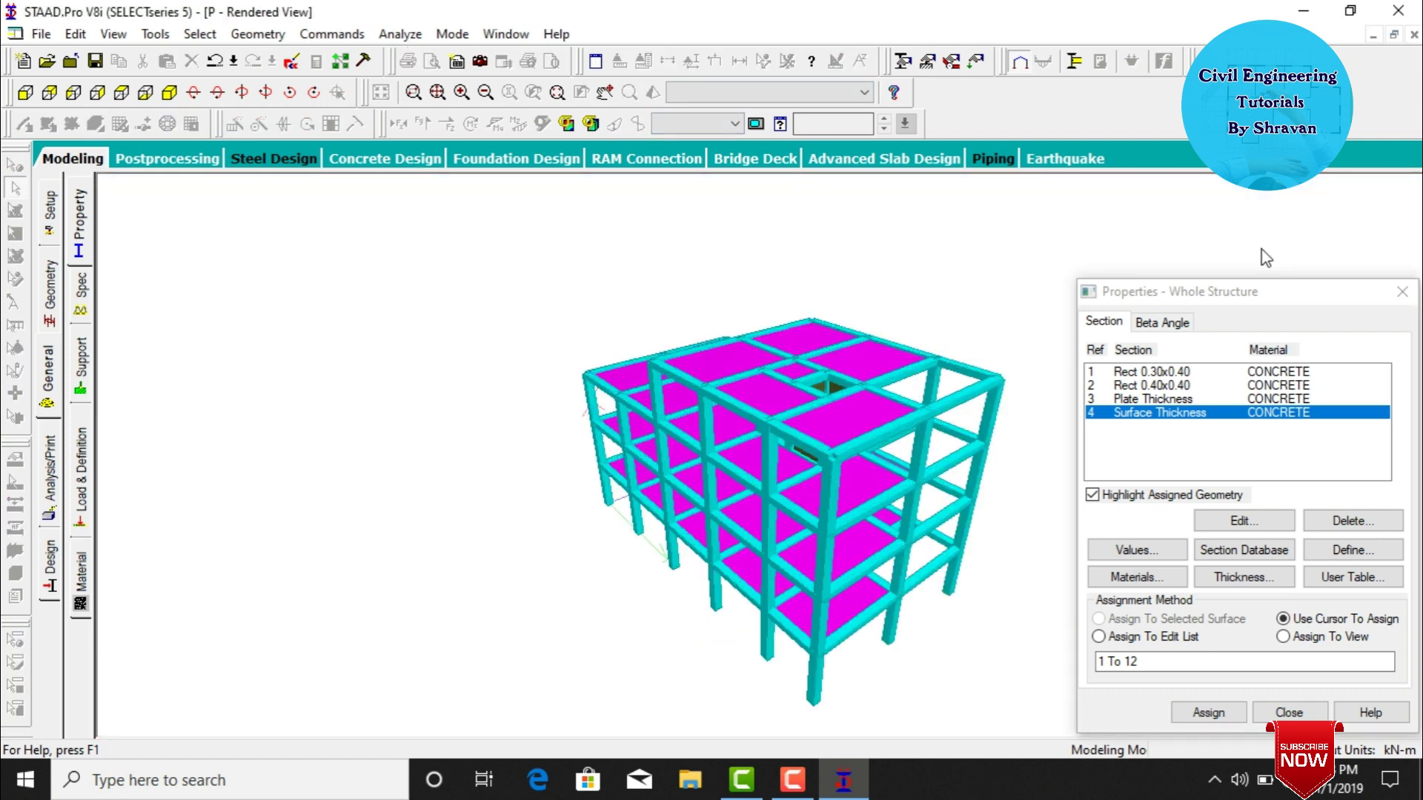
left_click_drag(922, 534, 1222, 464)
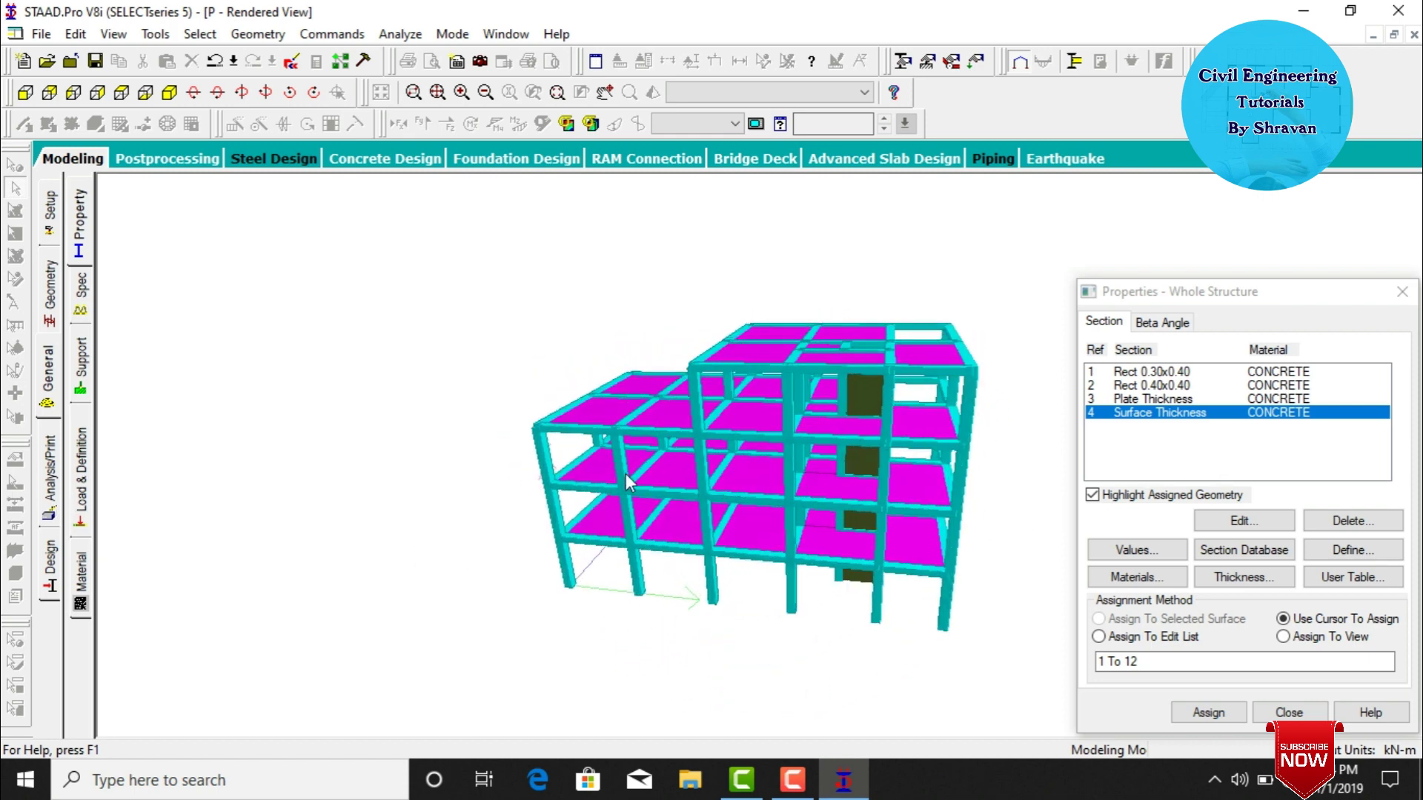
left_click_drag(629, 483, 646, 486)
middle_click_drag(543, 386, 664, 365)
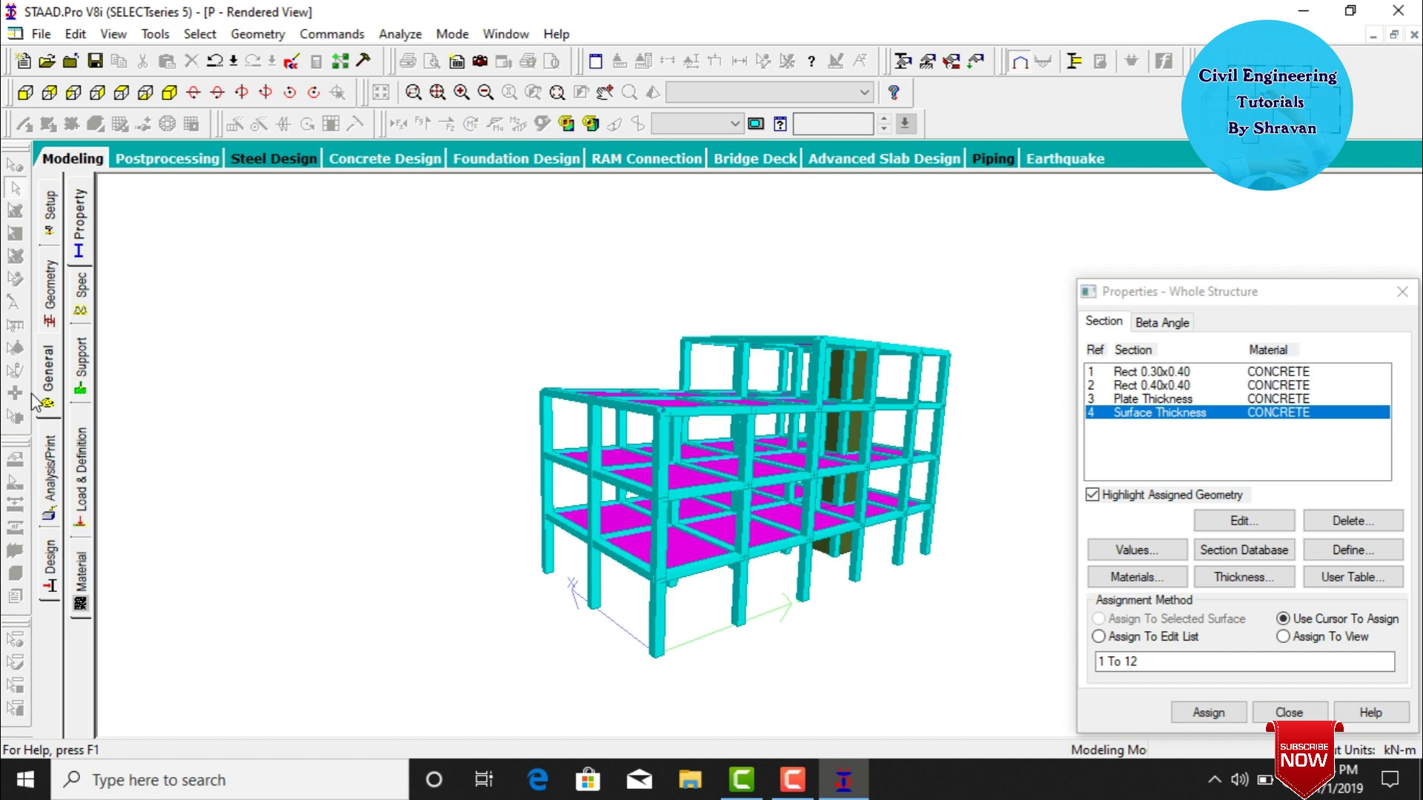
left_click(80, 367)
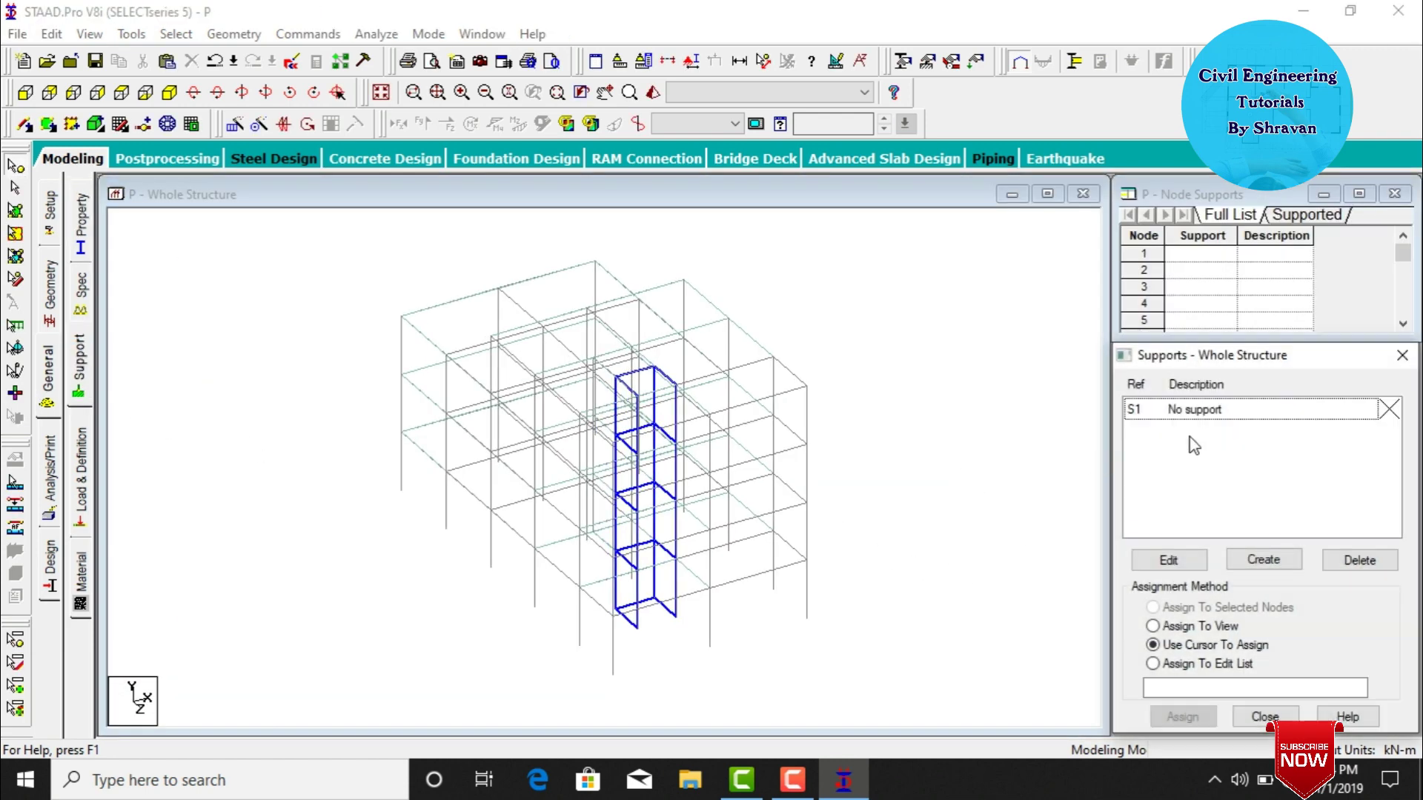
Create support S2 and assign it to all window-selected base nodes.
left_click(1258, 559)
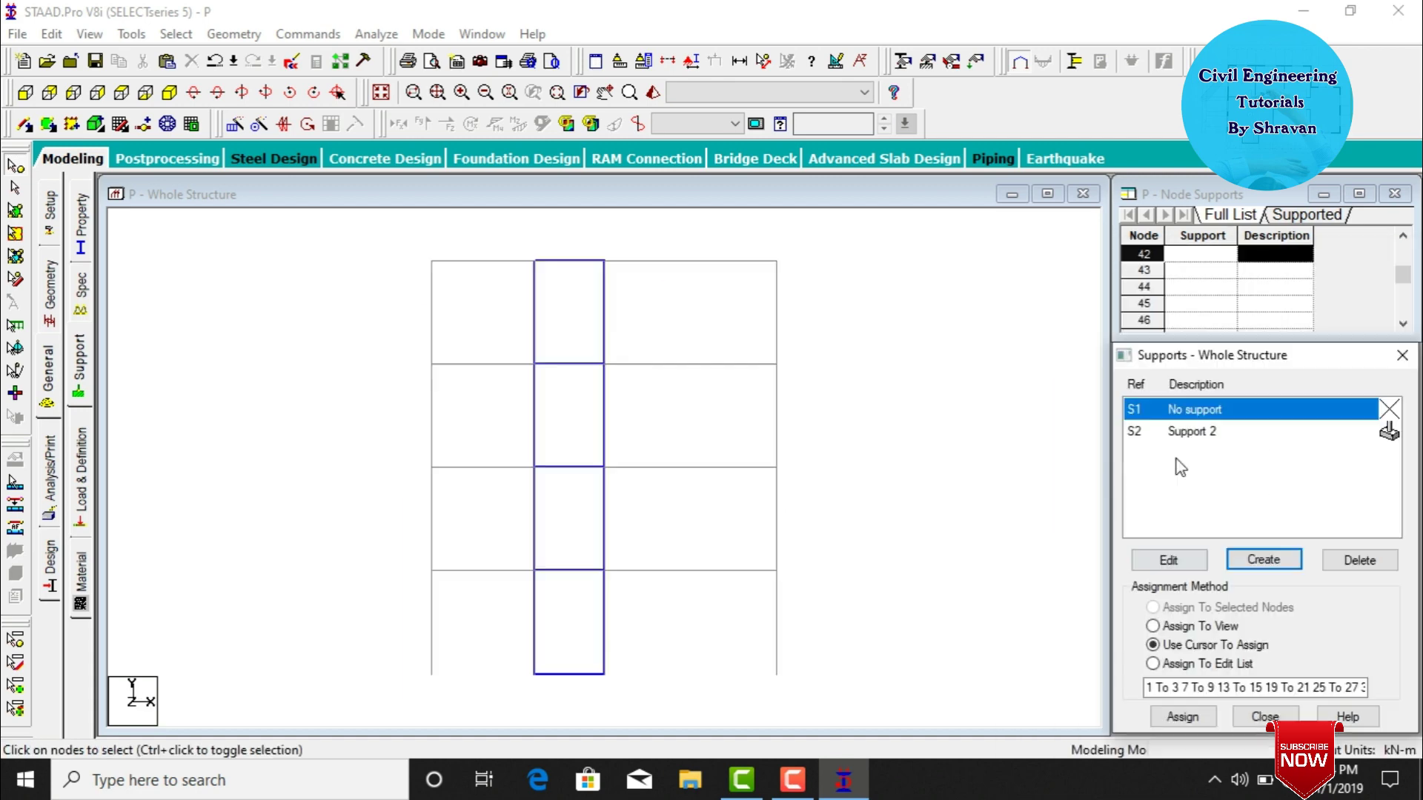
left_click(1181, 431)
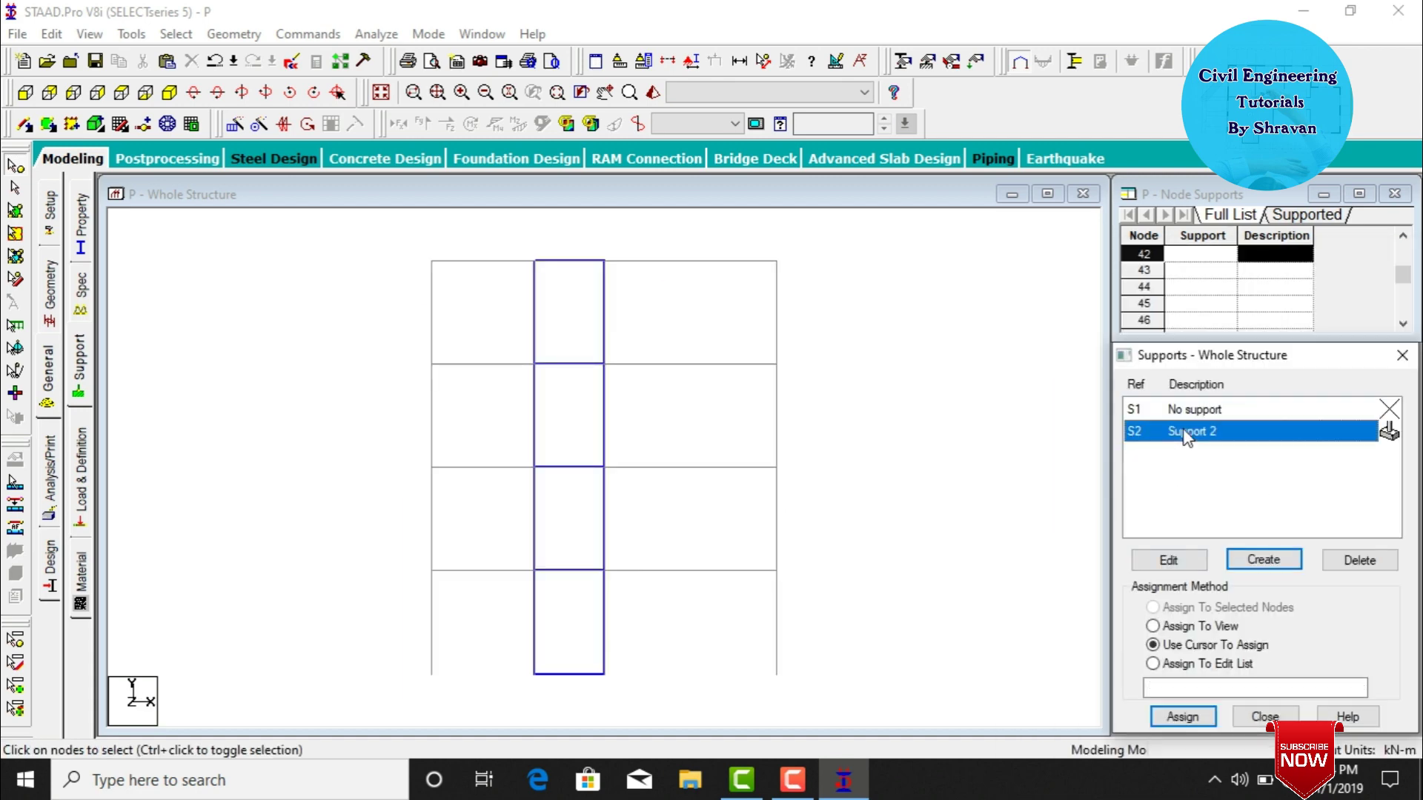
left_click_drag(375, 634, 830, 703)
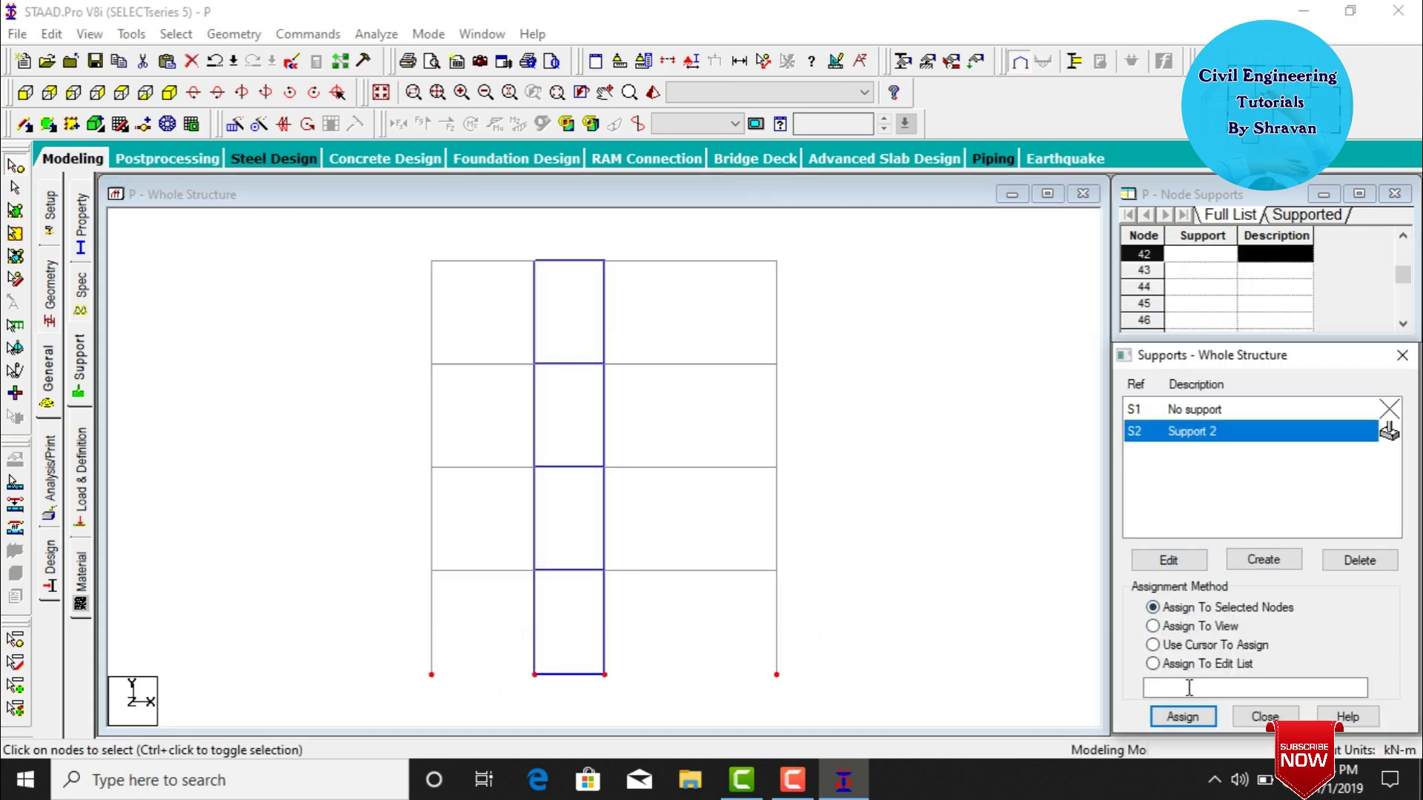
left_click(1183, 717)
left_click(1265, 598)
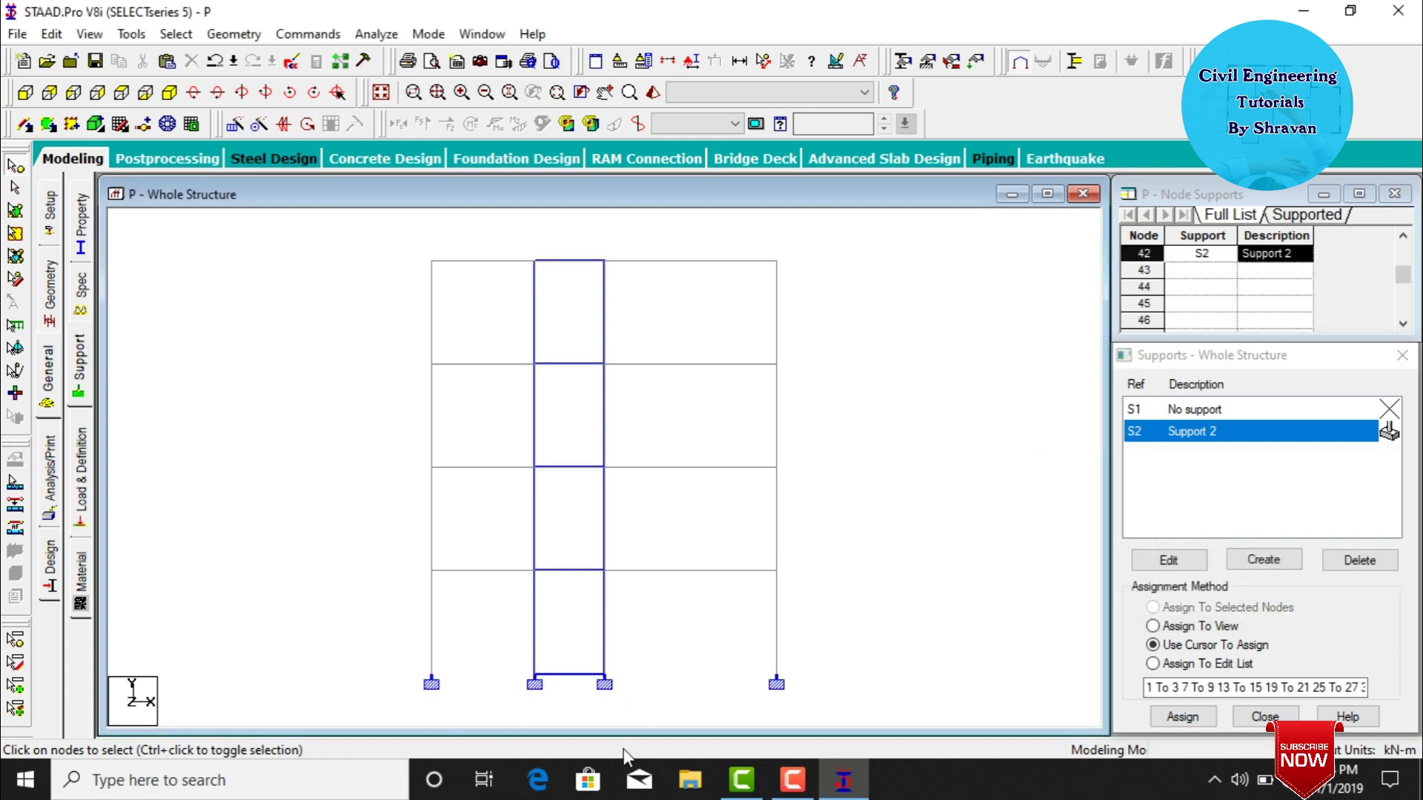
left_click(169, 91)
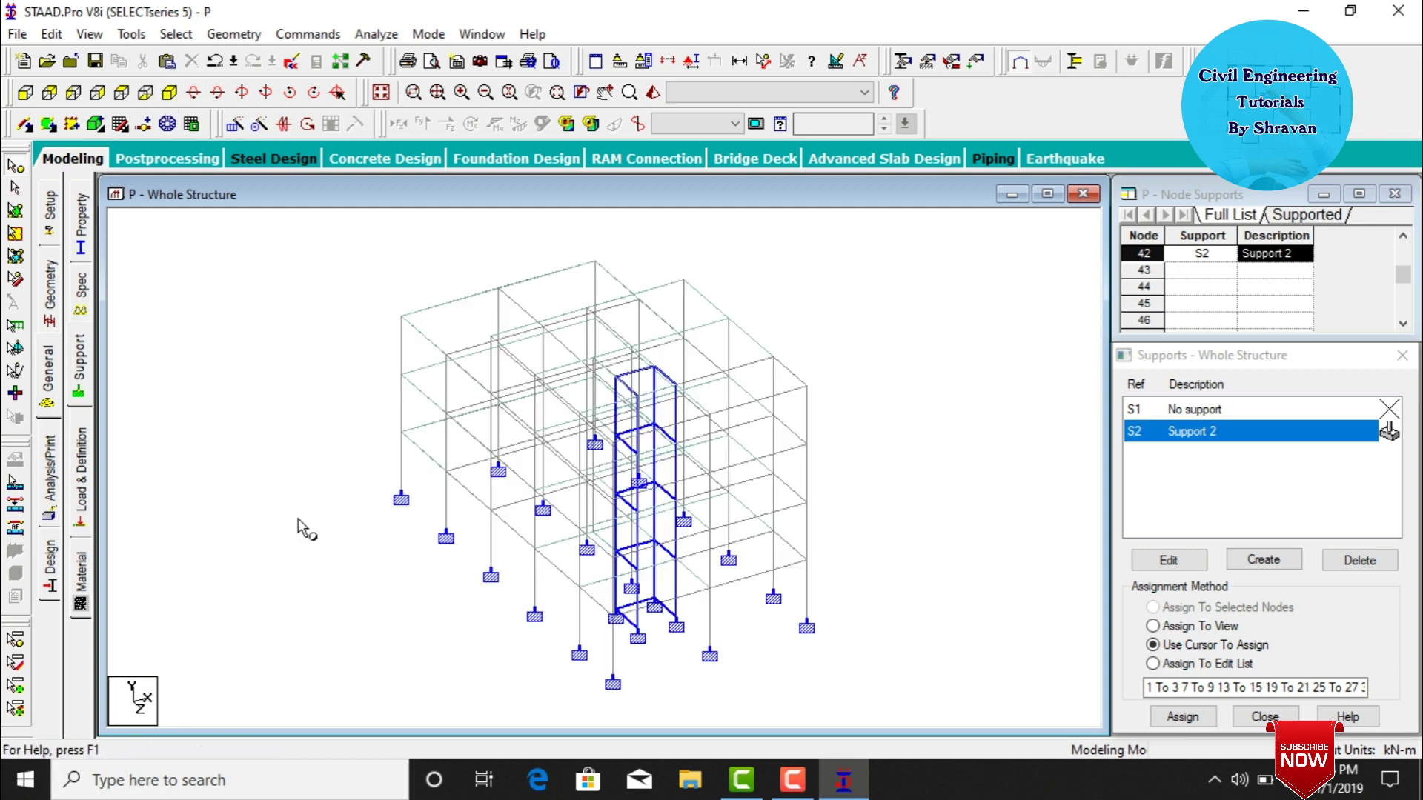
left_click(83, 465)
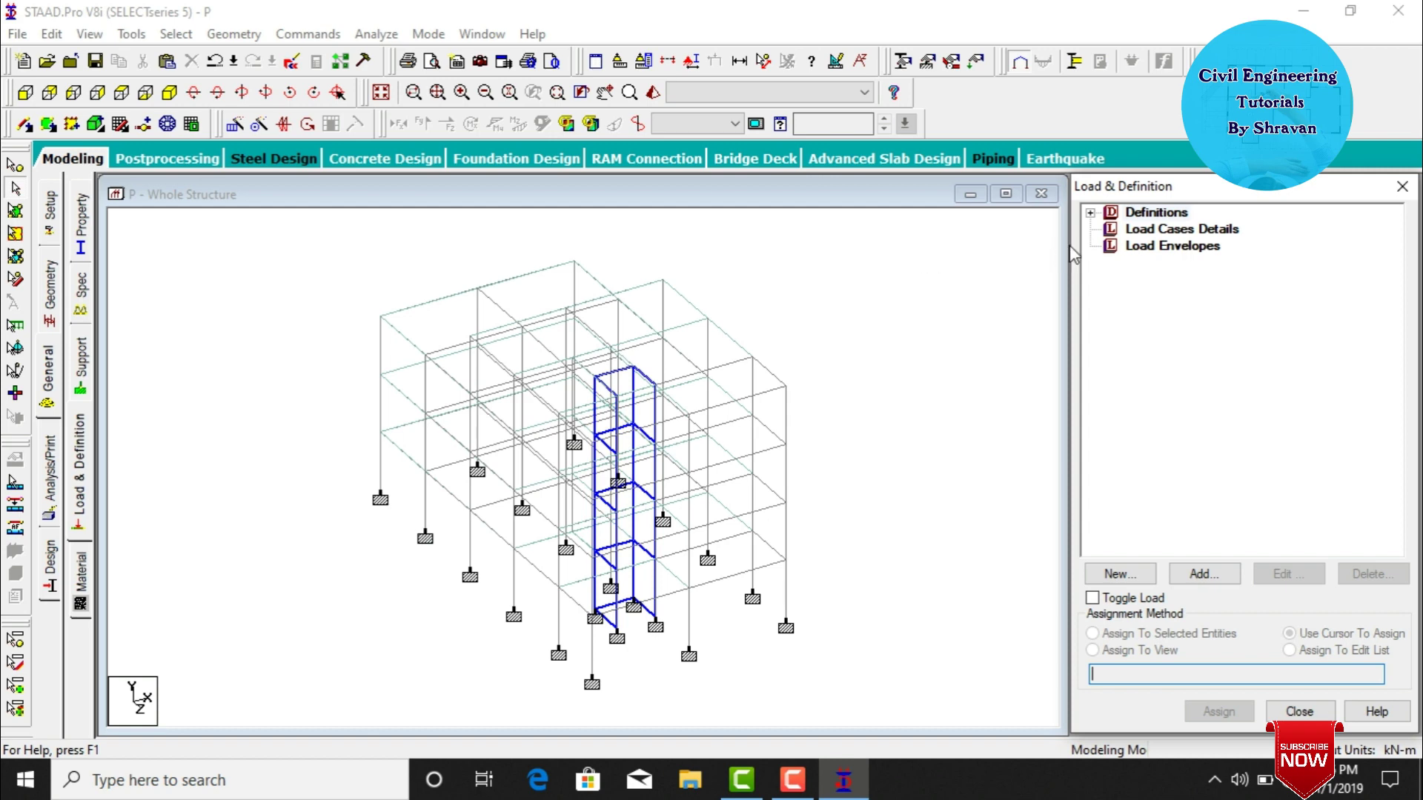
Add primary load case 1 'DL' with loading type Dead.
left_click(1148, 234)
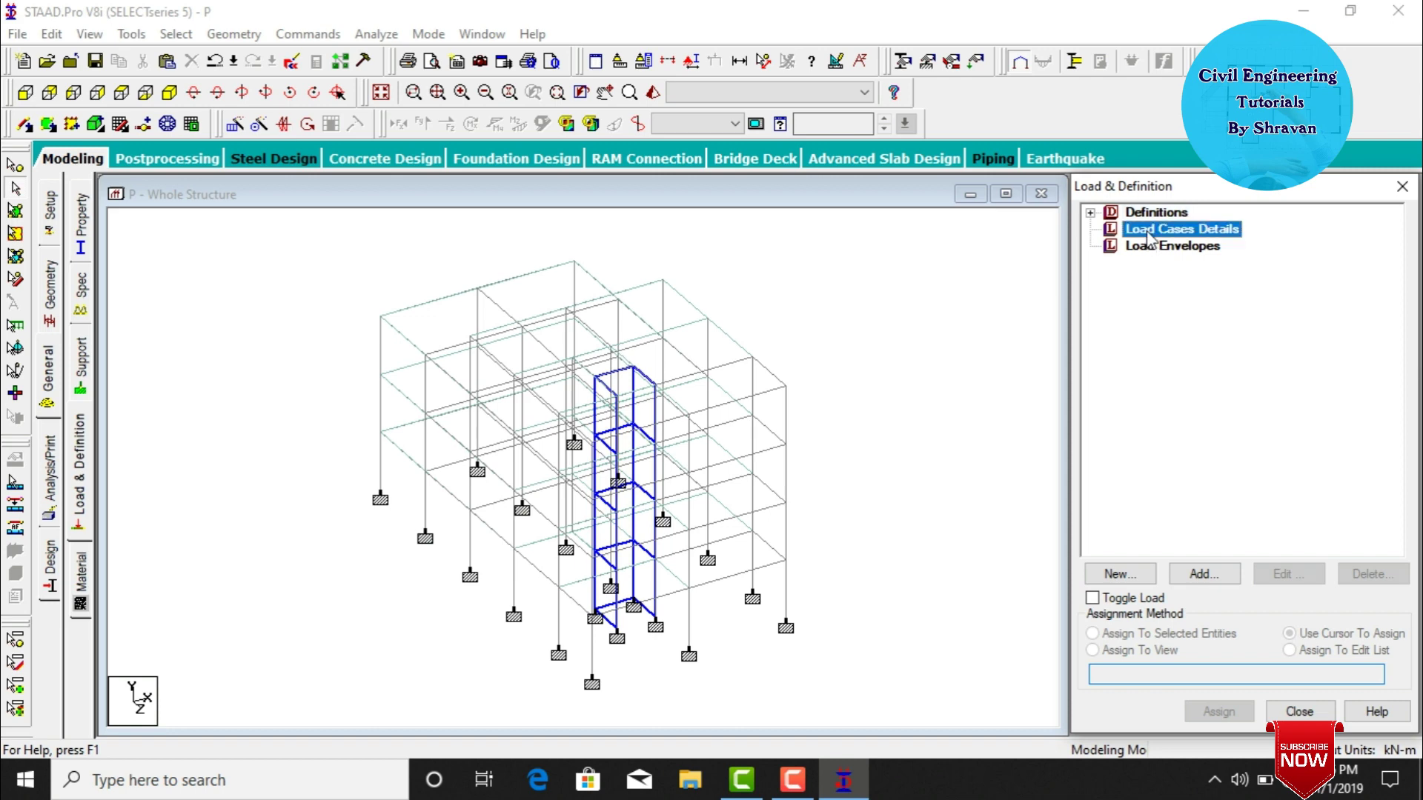
left_click(1209, 575)
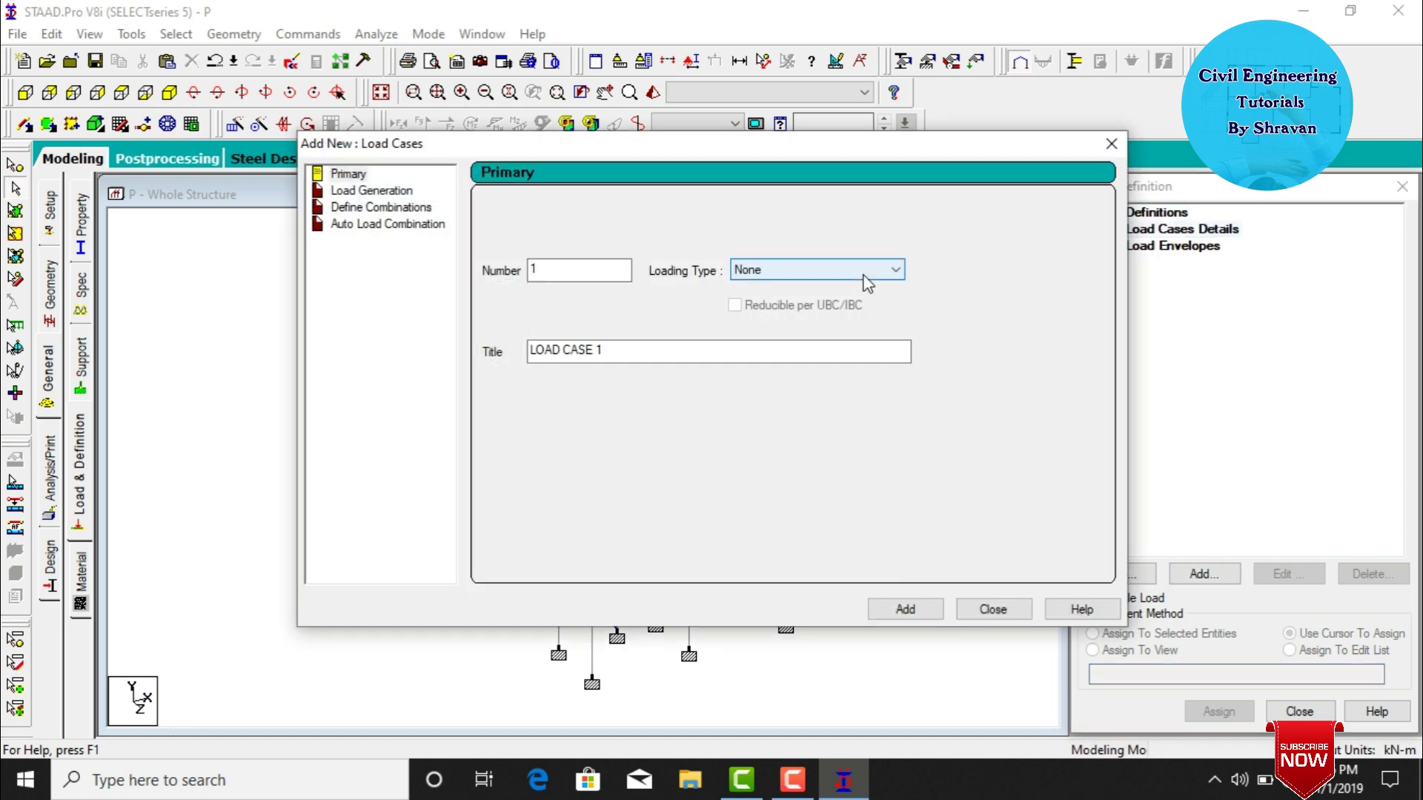
left_click(865, 280)
left_click(842, 296)
left_click(682, 354)
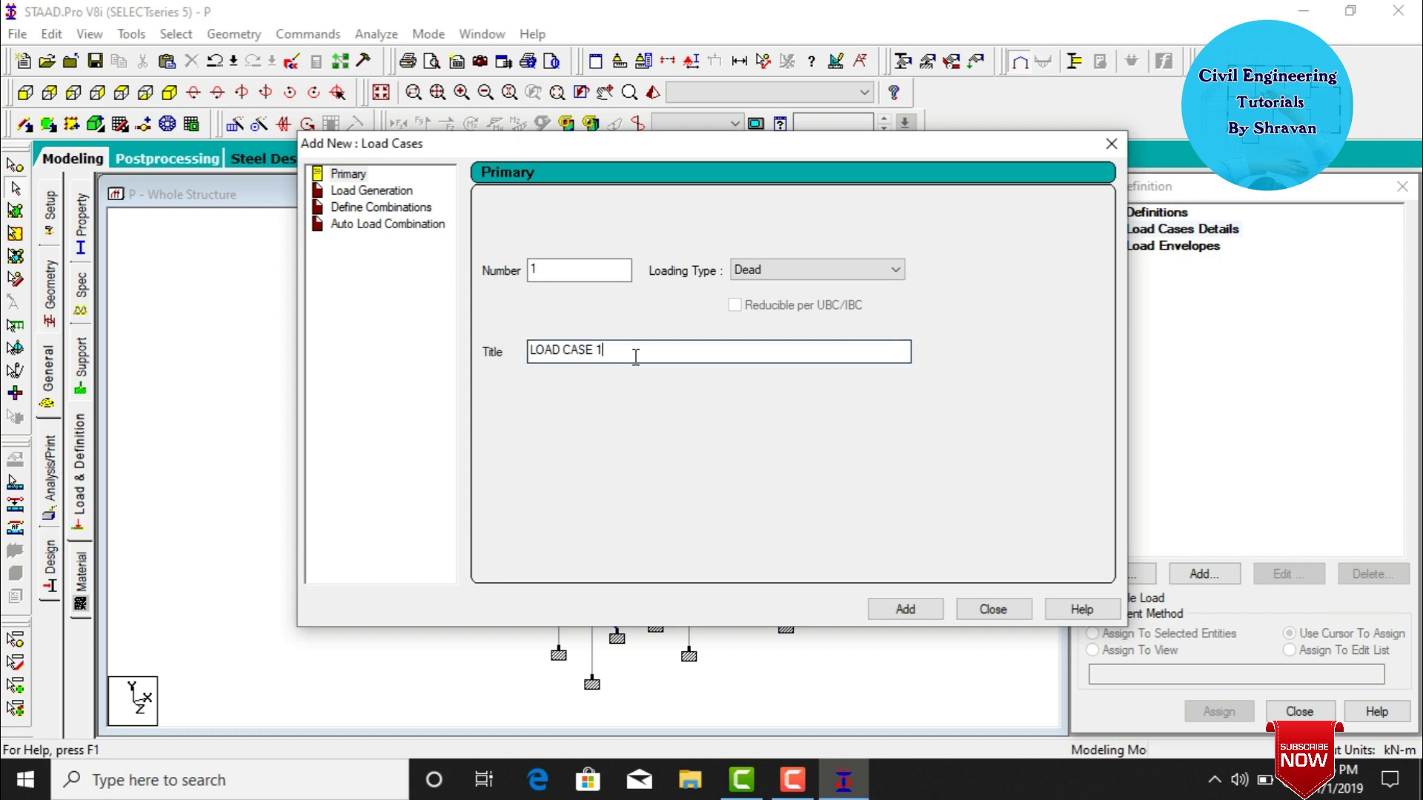
left_click_drag(683, 354, 481, 377)
type("D")
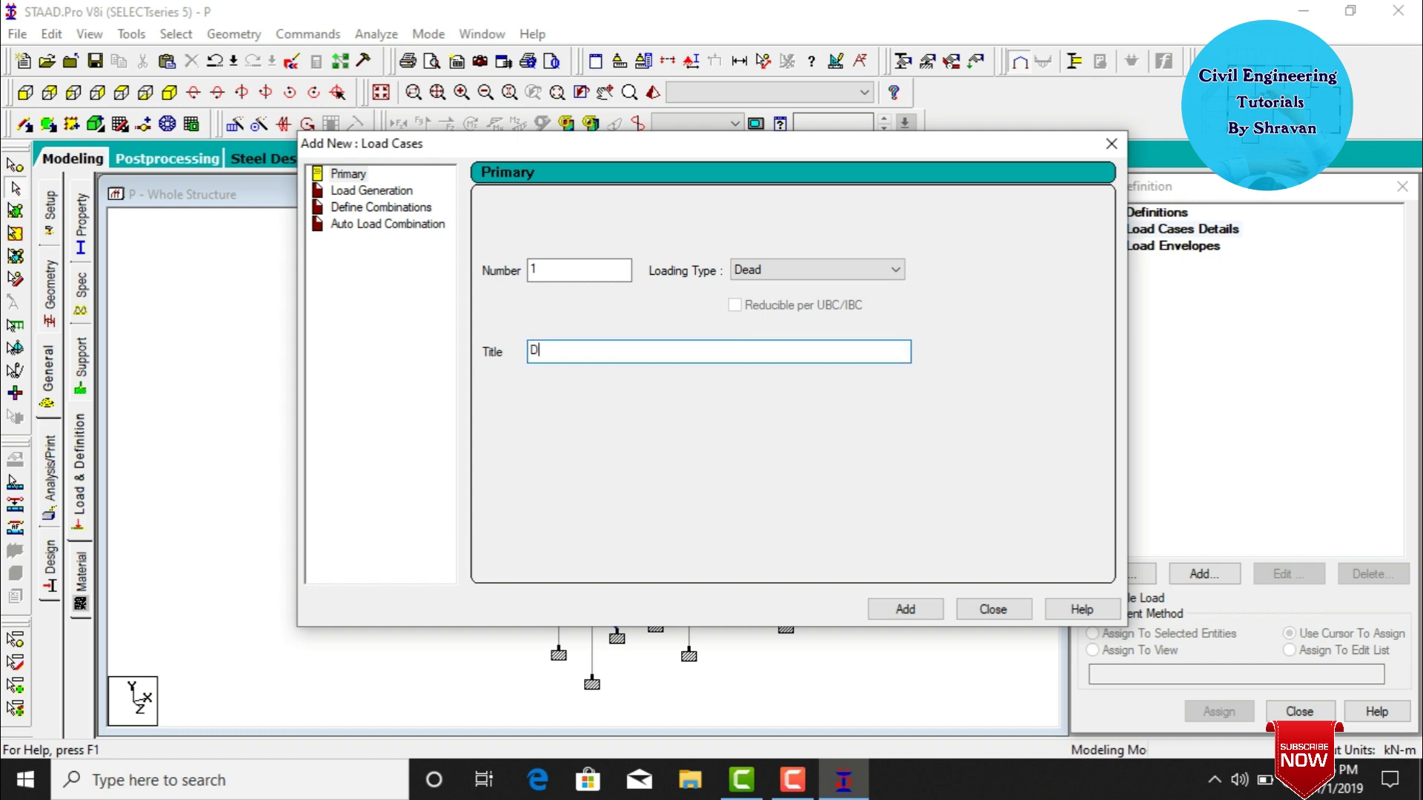
type("L")
key("Return")
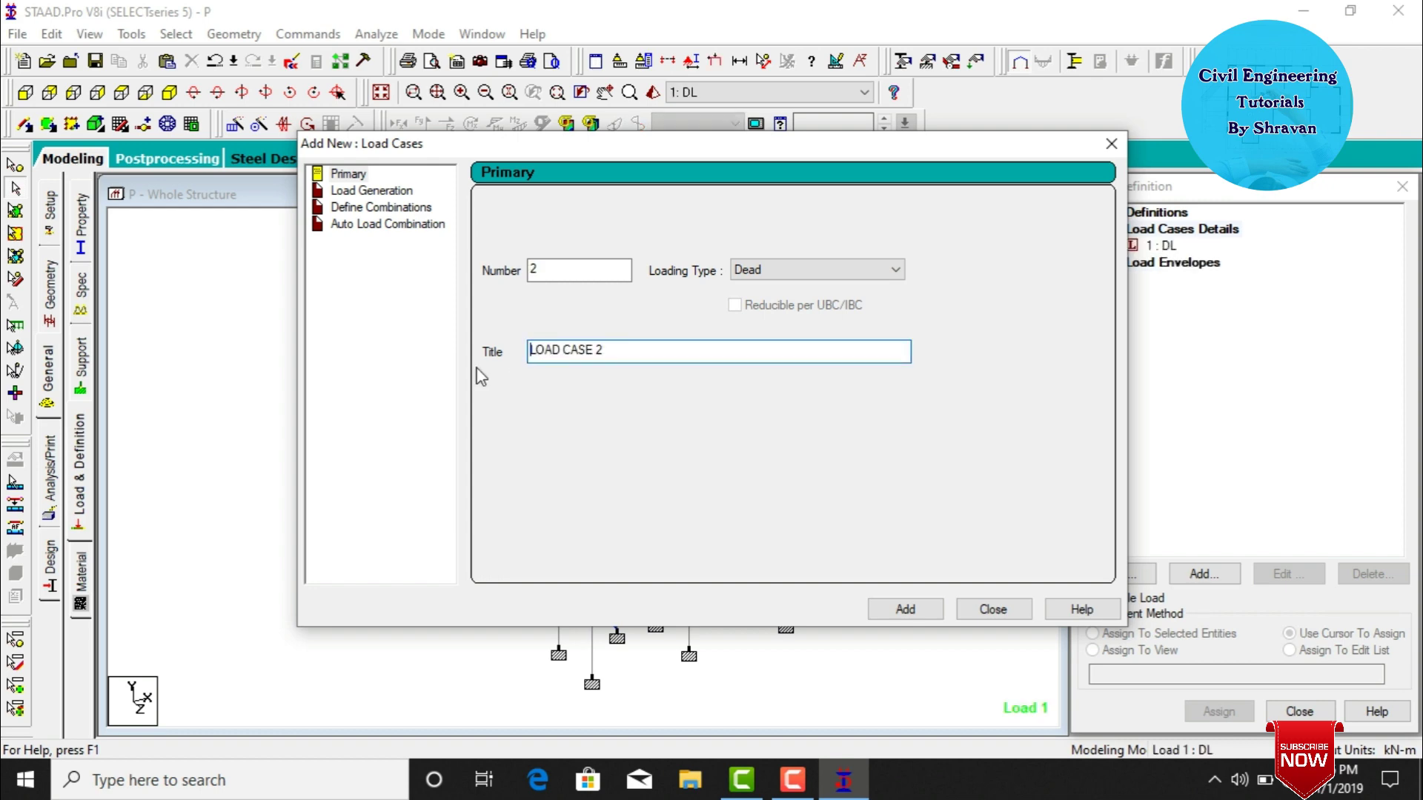
Add primary load case 2 'LL' with loading type Live.
left_click(747, 281)
left_click(748, 300)
left_click_drag(661, 355, 429, 412)
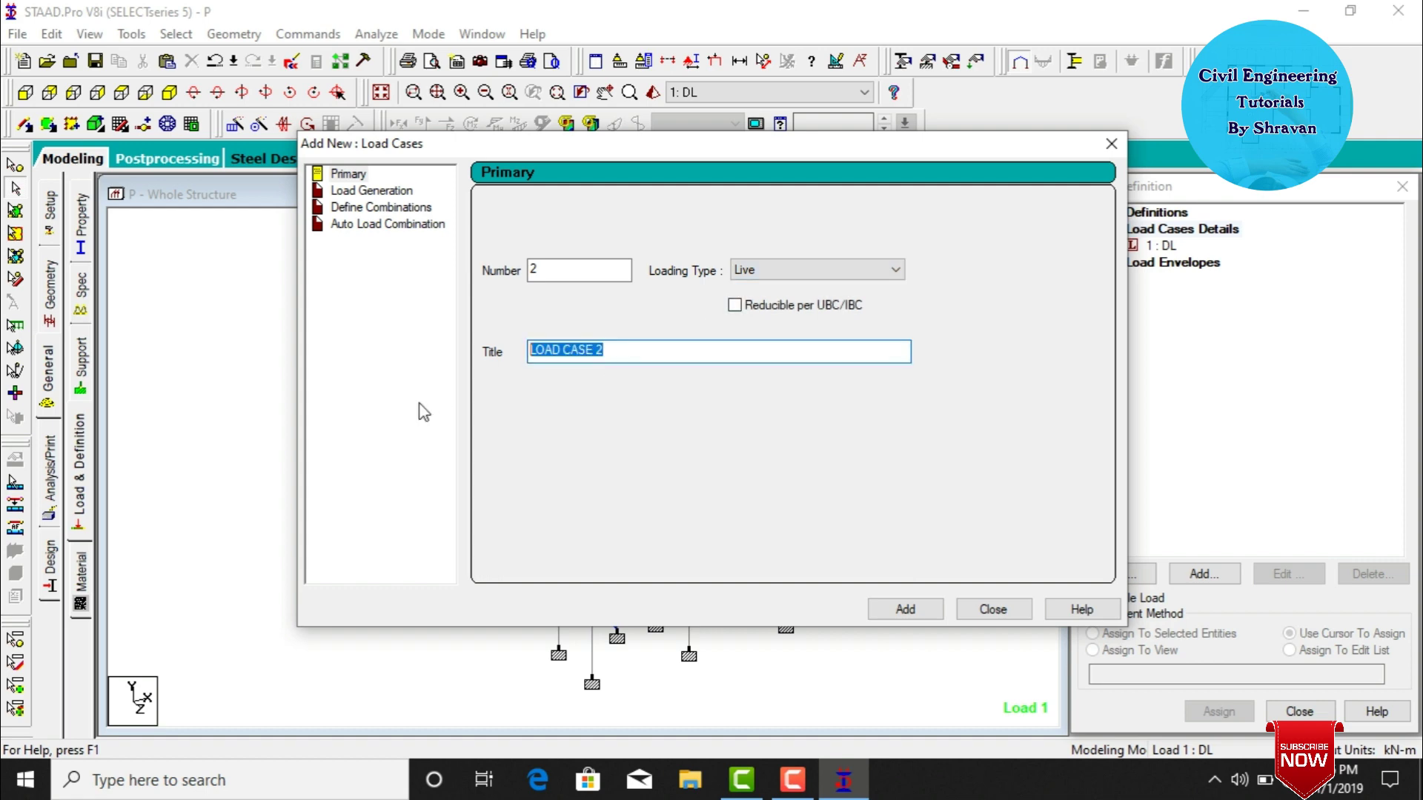
type("LL")
key("Return")
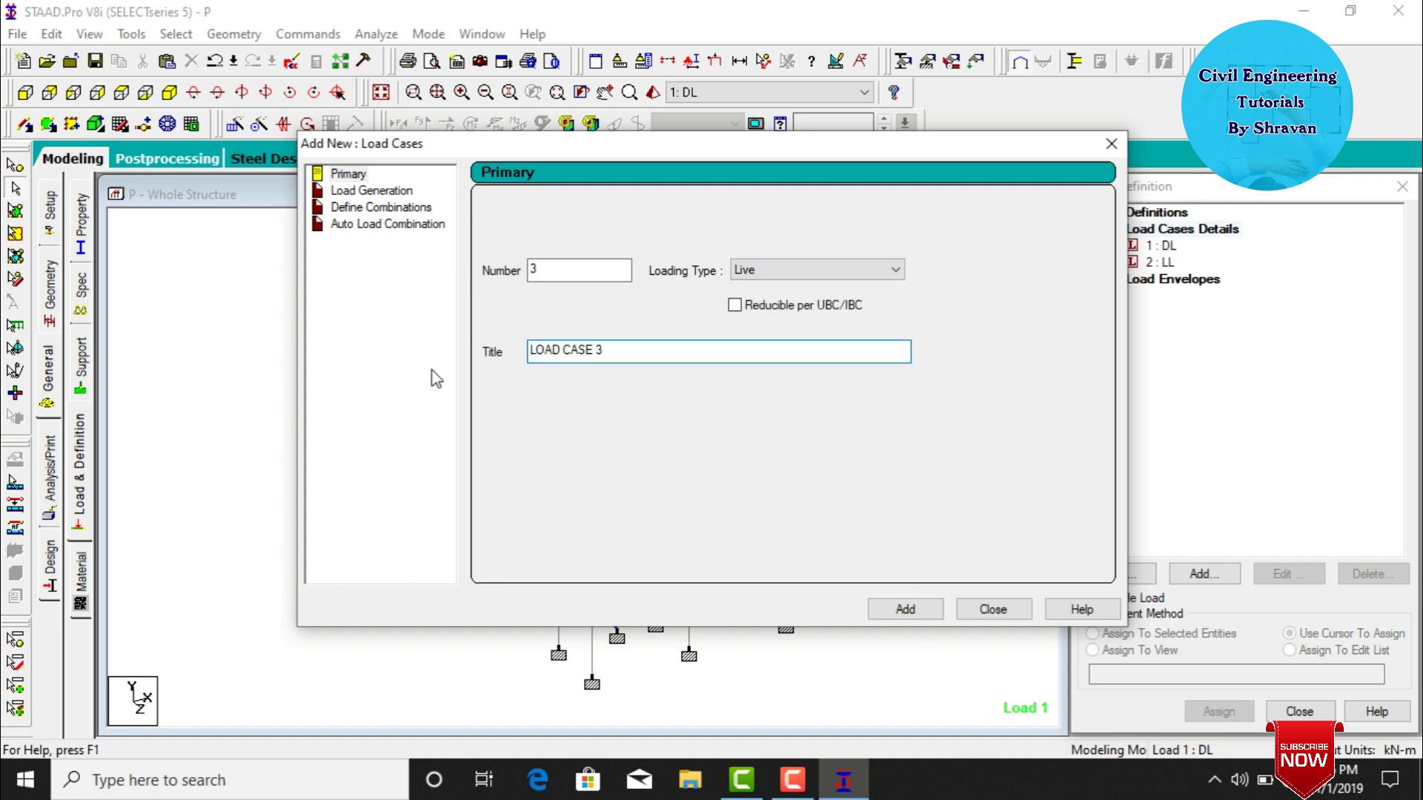
Add primary load case 3 'FL' with loading type Roof Live.
left_click(765, 277)
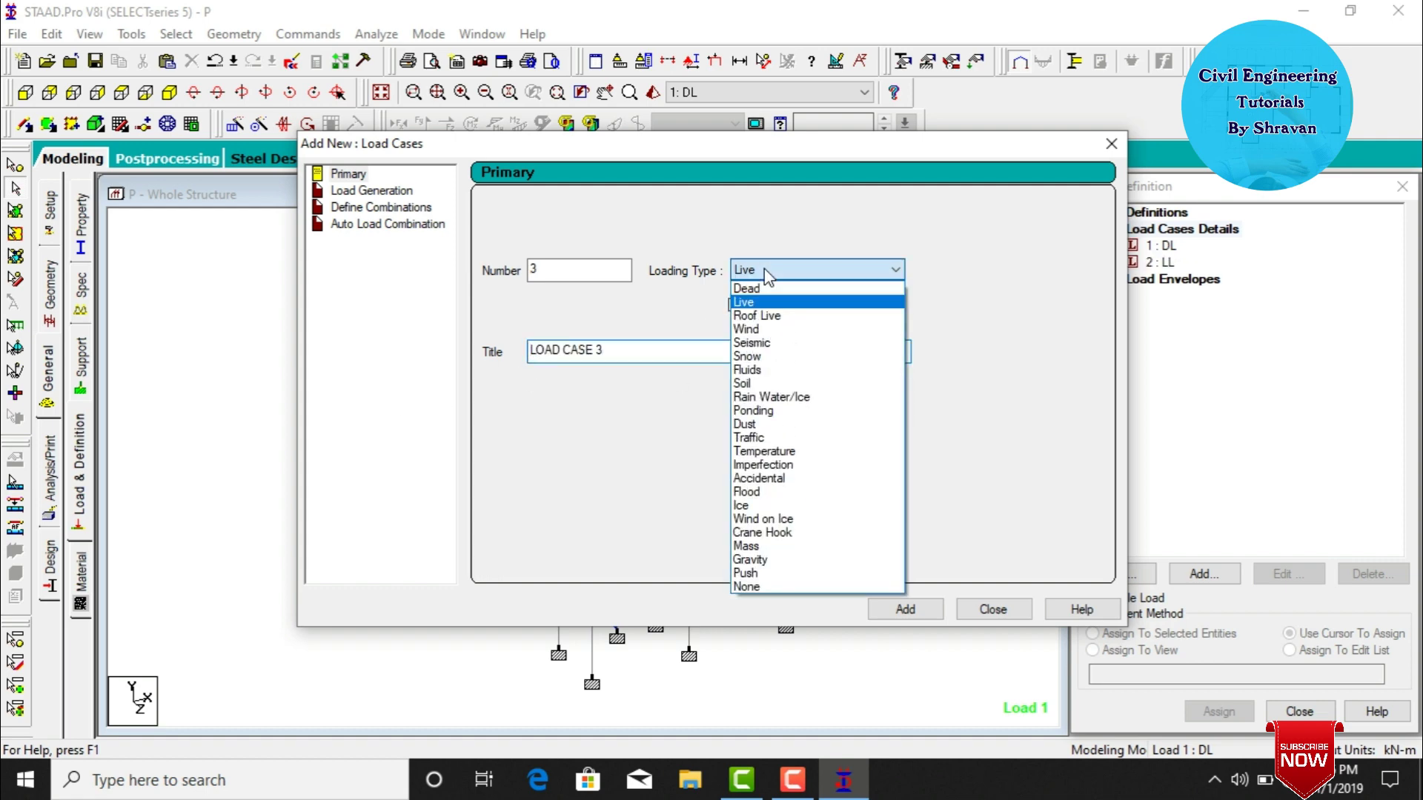
left_click(763, 316)
left_click_drag(686, 349, 427, 372)
type("FL")
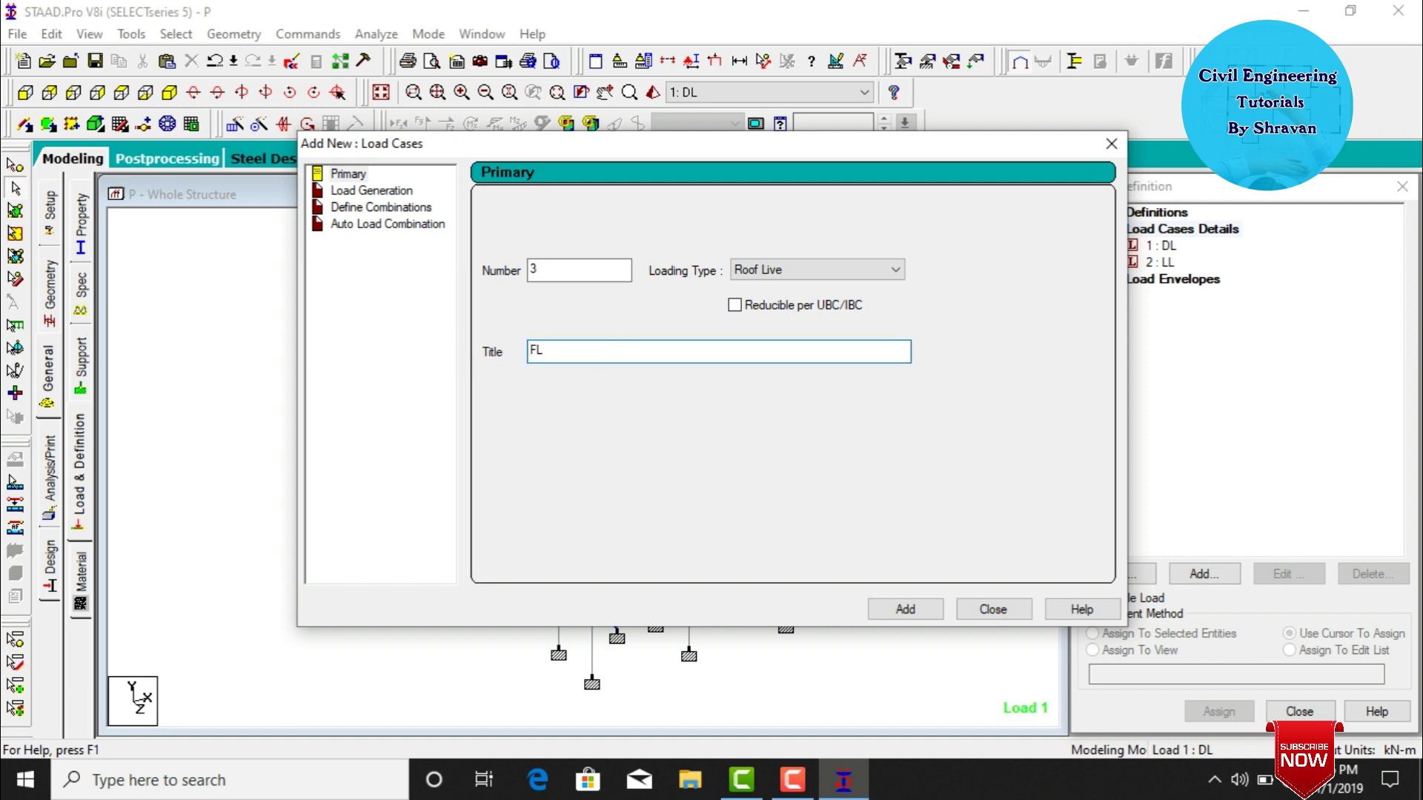
key("Return")
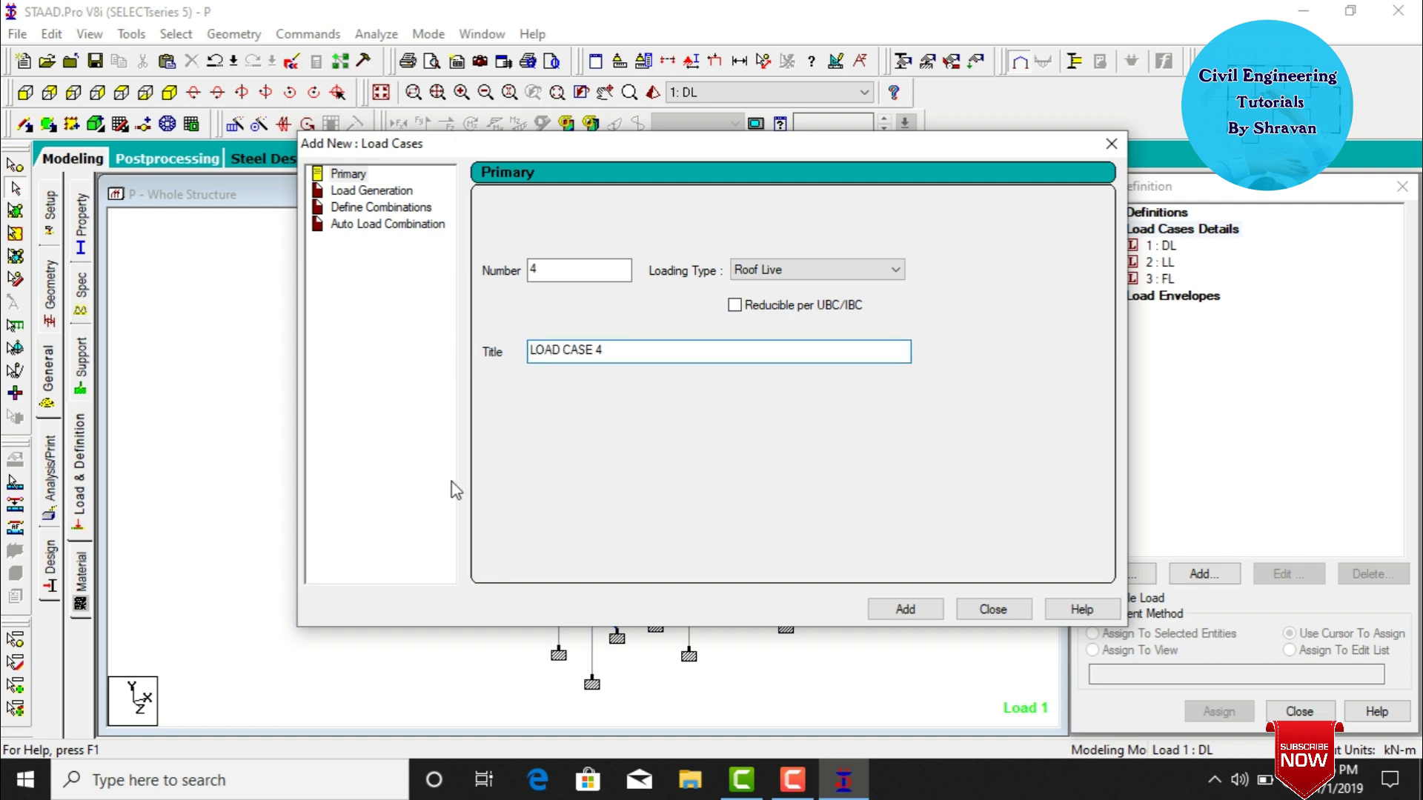
left_click(986, 608)
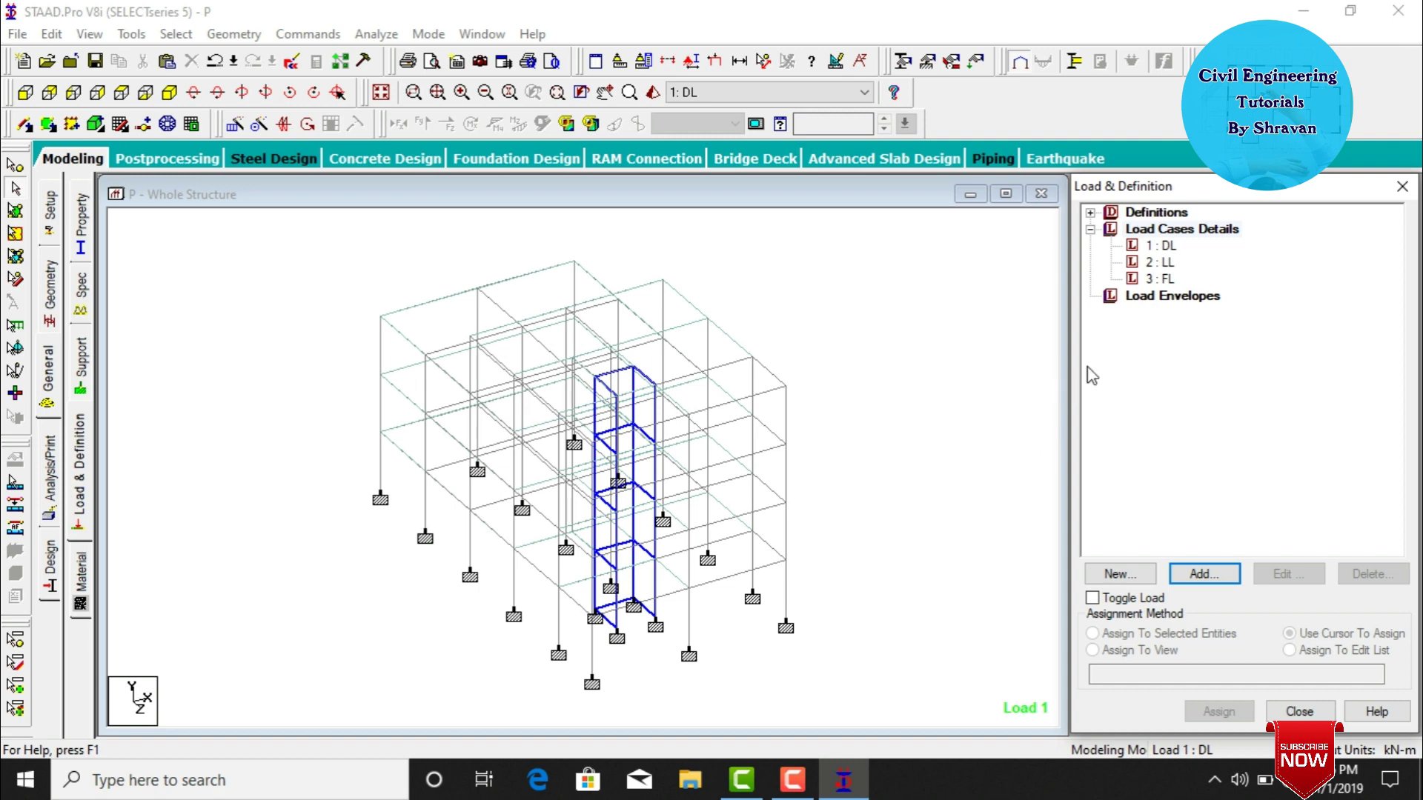
Add selfweight Y -1 to DL and a -3 kN/m² floor load to LL.
left_click(1181, 244)
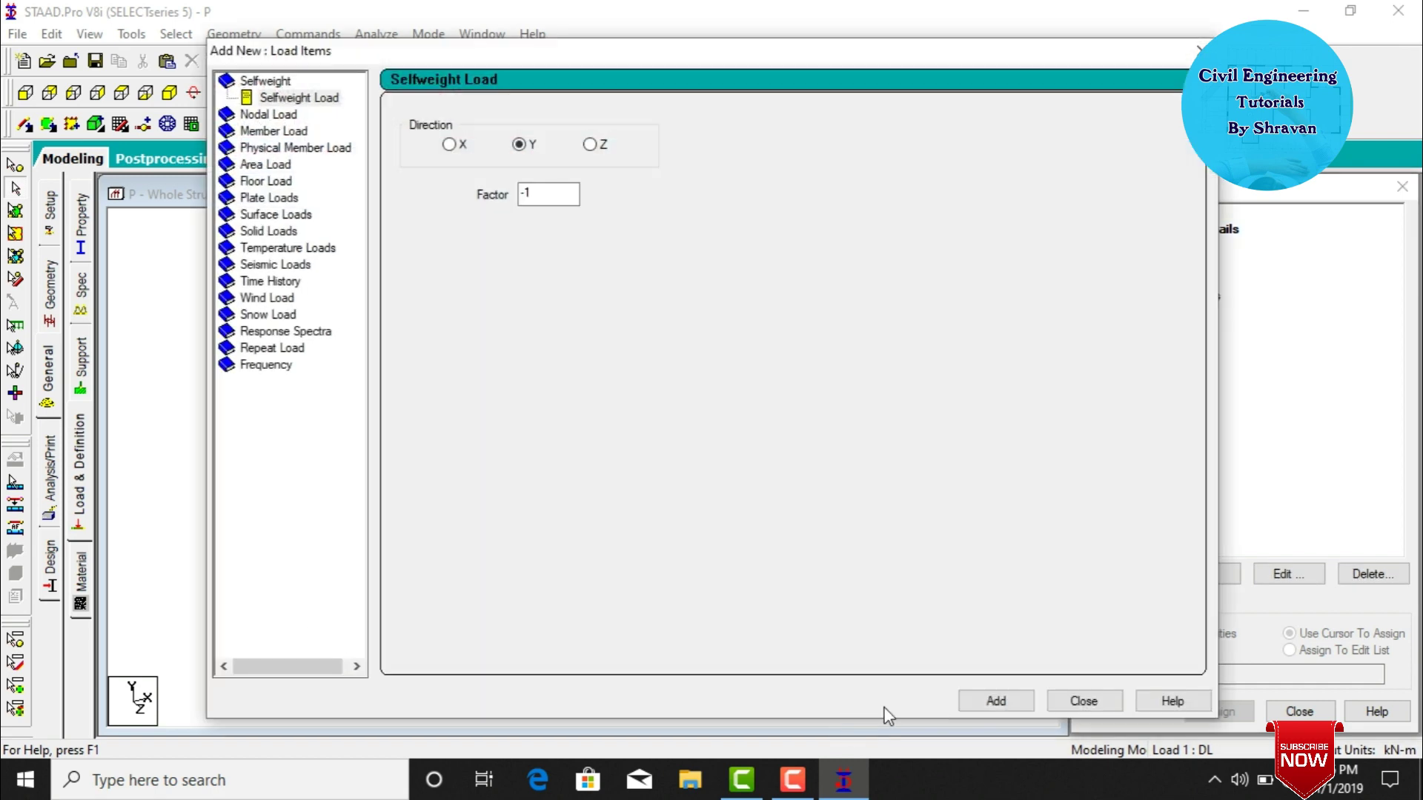
left_click(994, 698)
left_click(1080, 699)
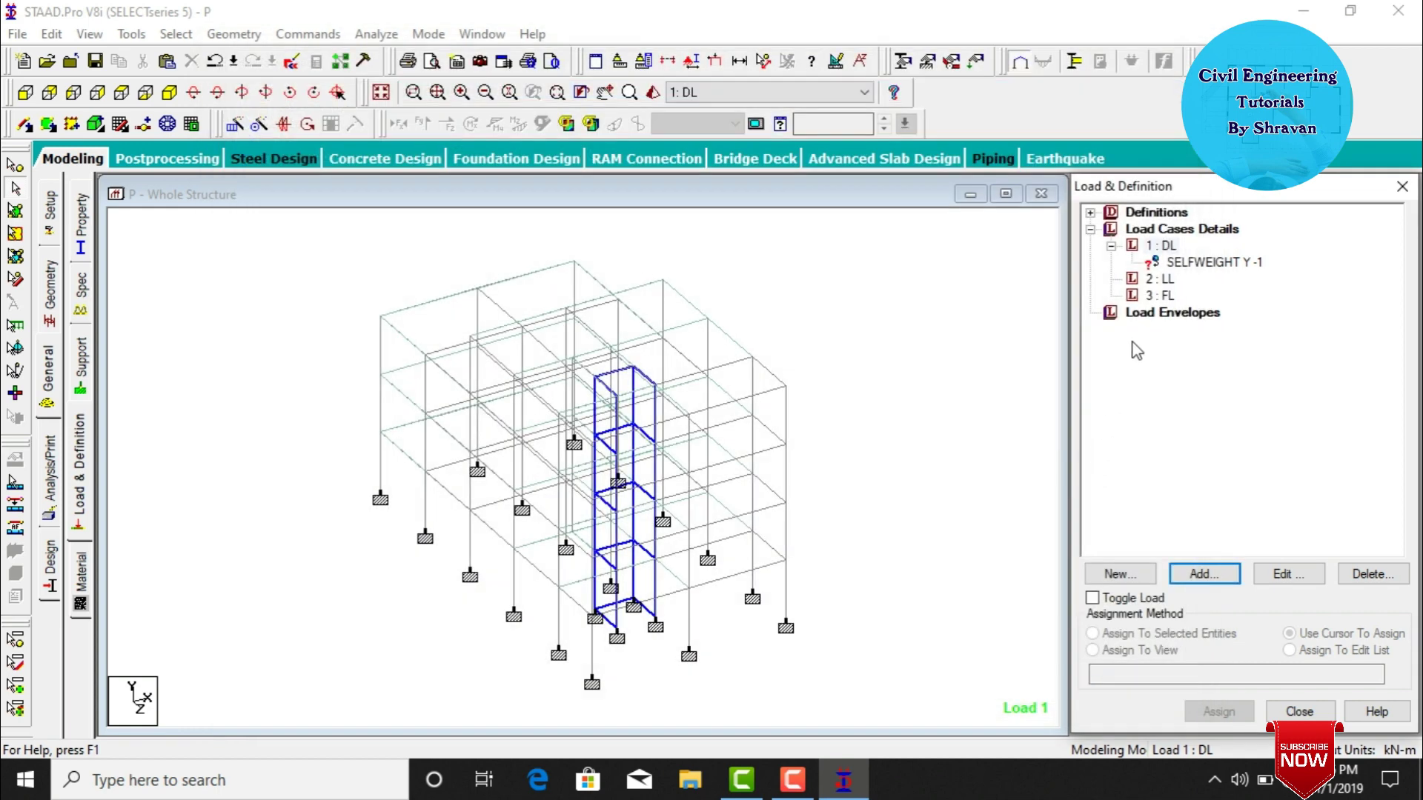
left_click(1158, 280)
left_click(1206, 574)
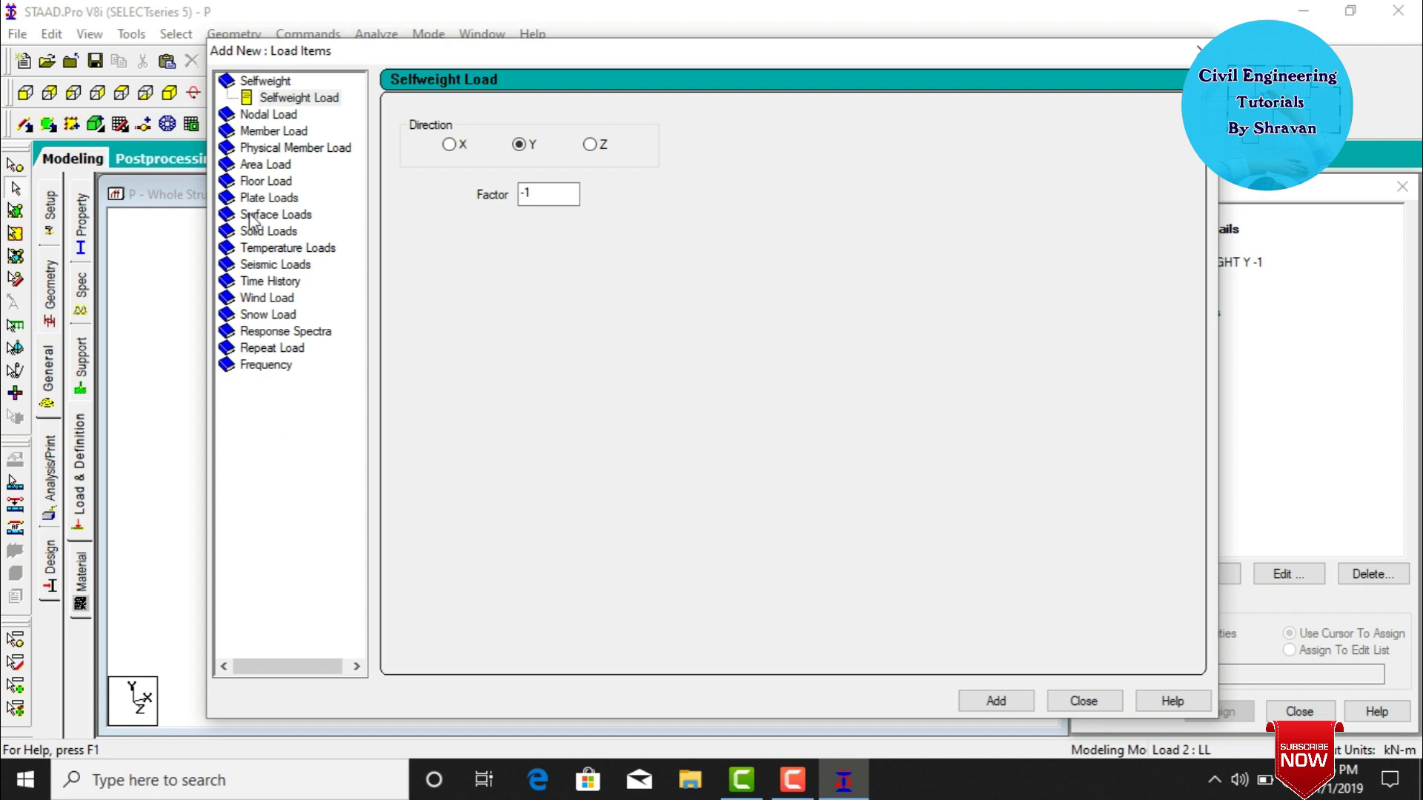
left_click(228, 184)
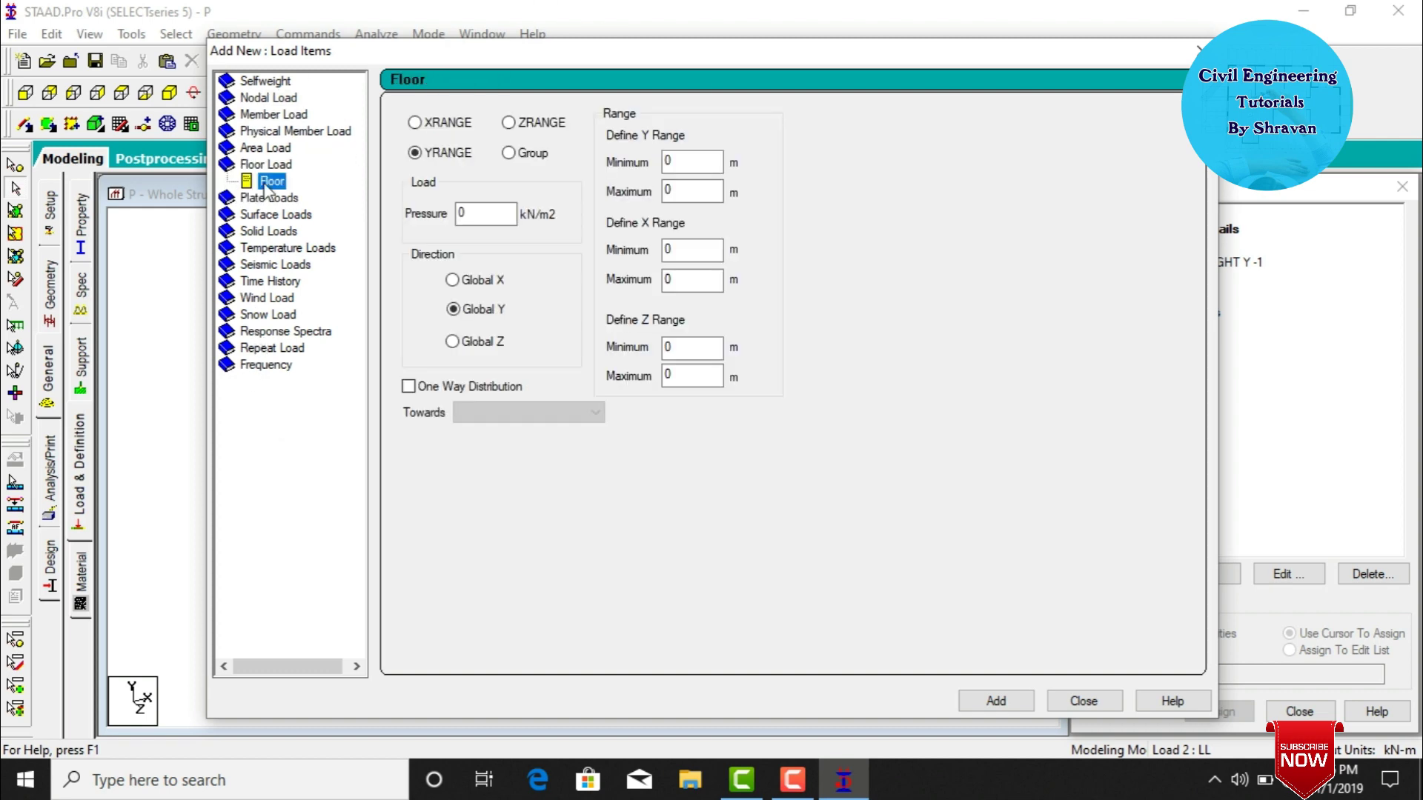
double_click(475, 214)
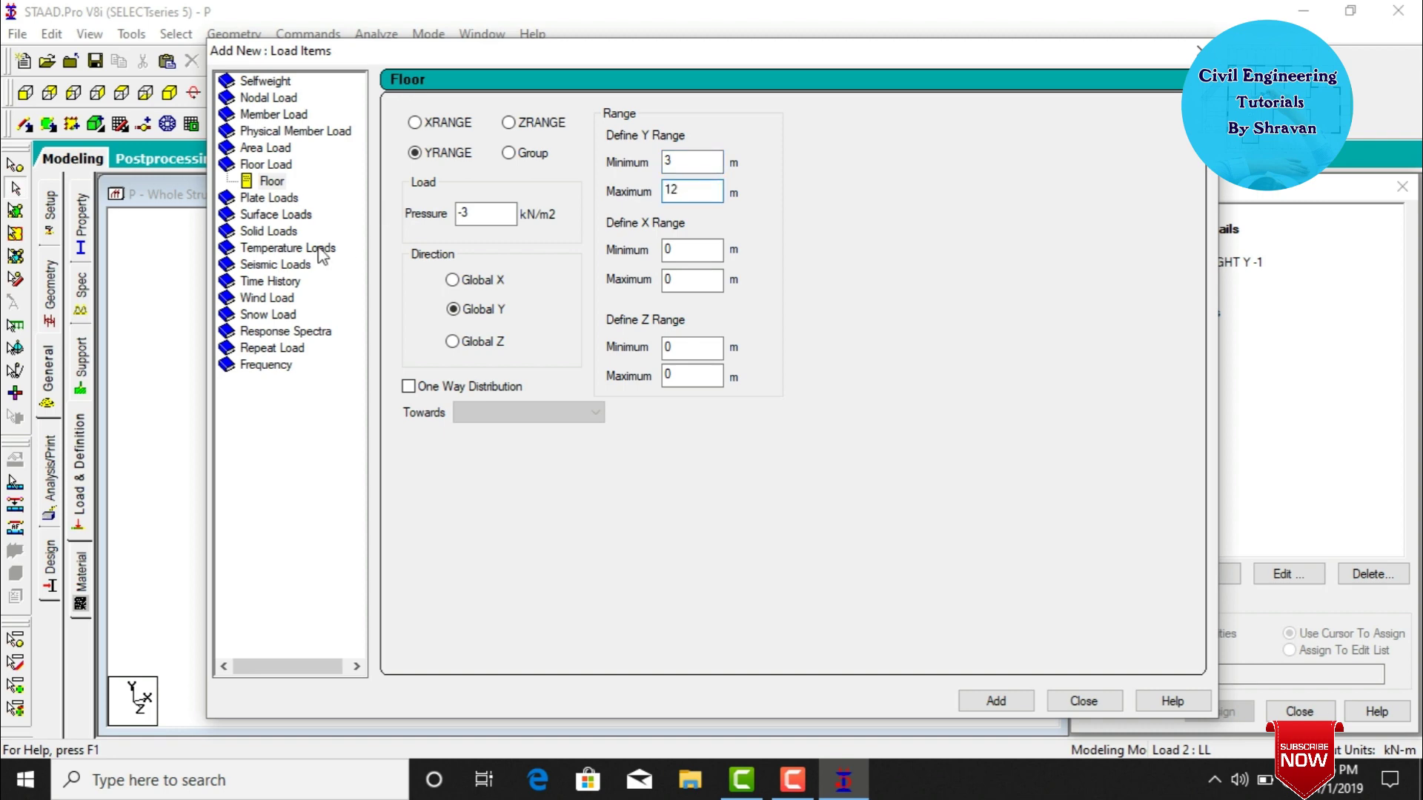
left_click(996, 701)
left_click(1177, 676)
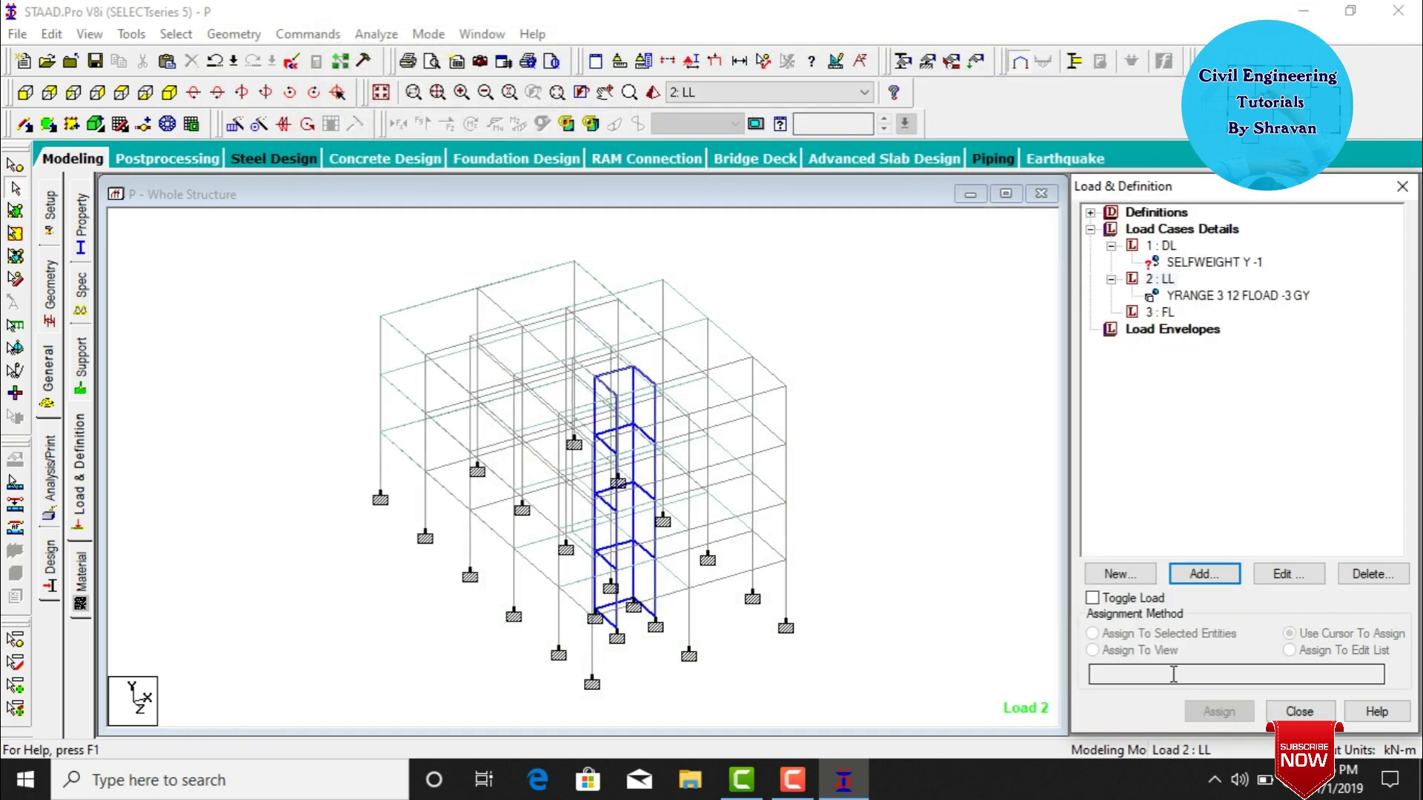
Add a -1.5 kN/m² floor load over Y 3–12 m to case FL.
left_click(1160, 312)
left_click(1204, 574)
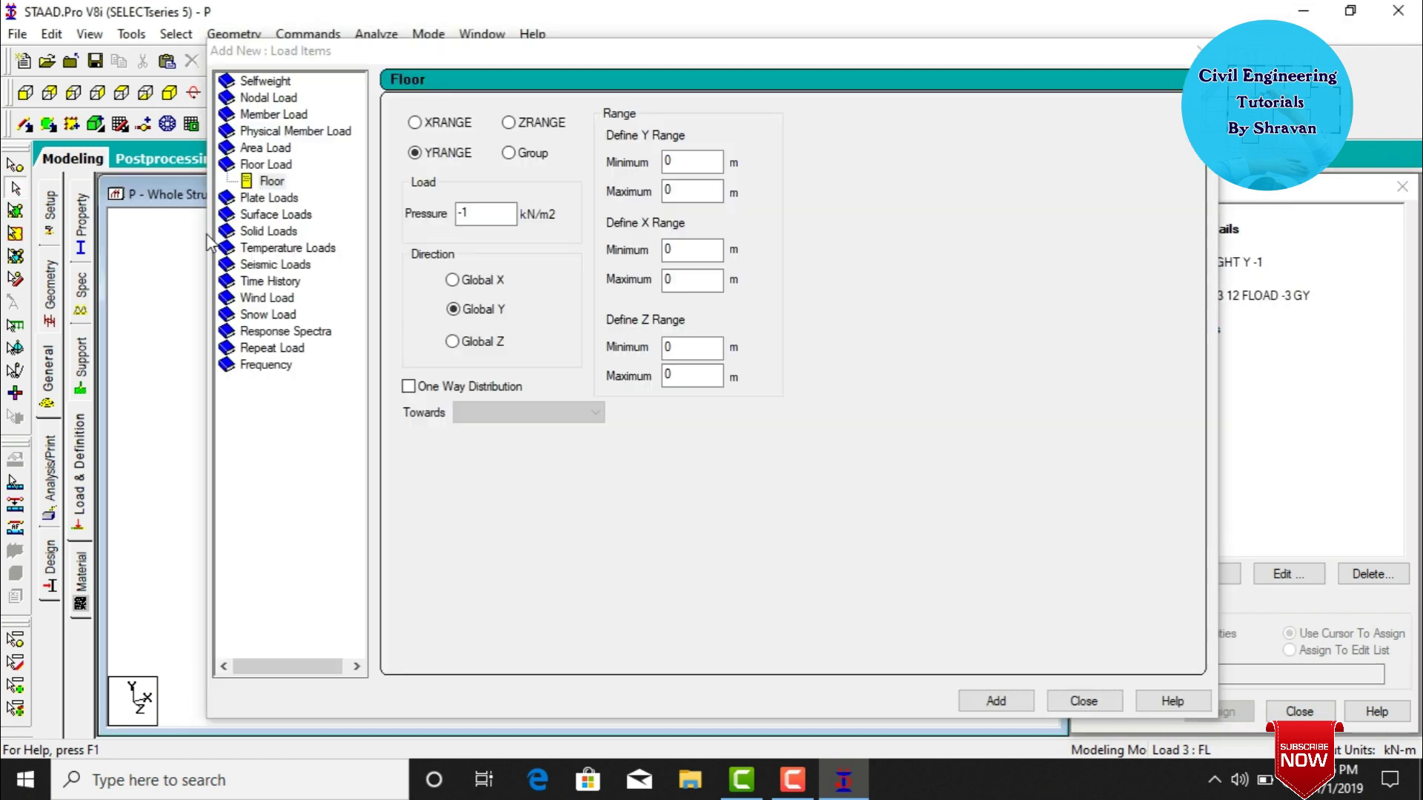
left_click(480, 217)
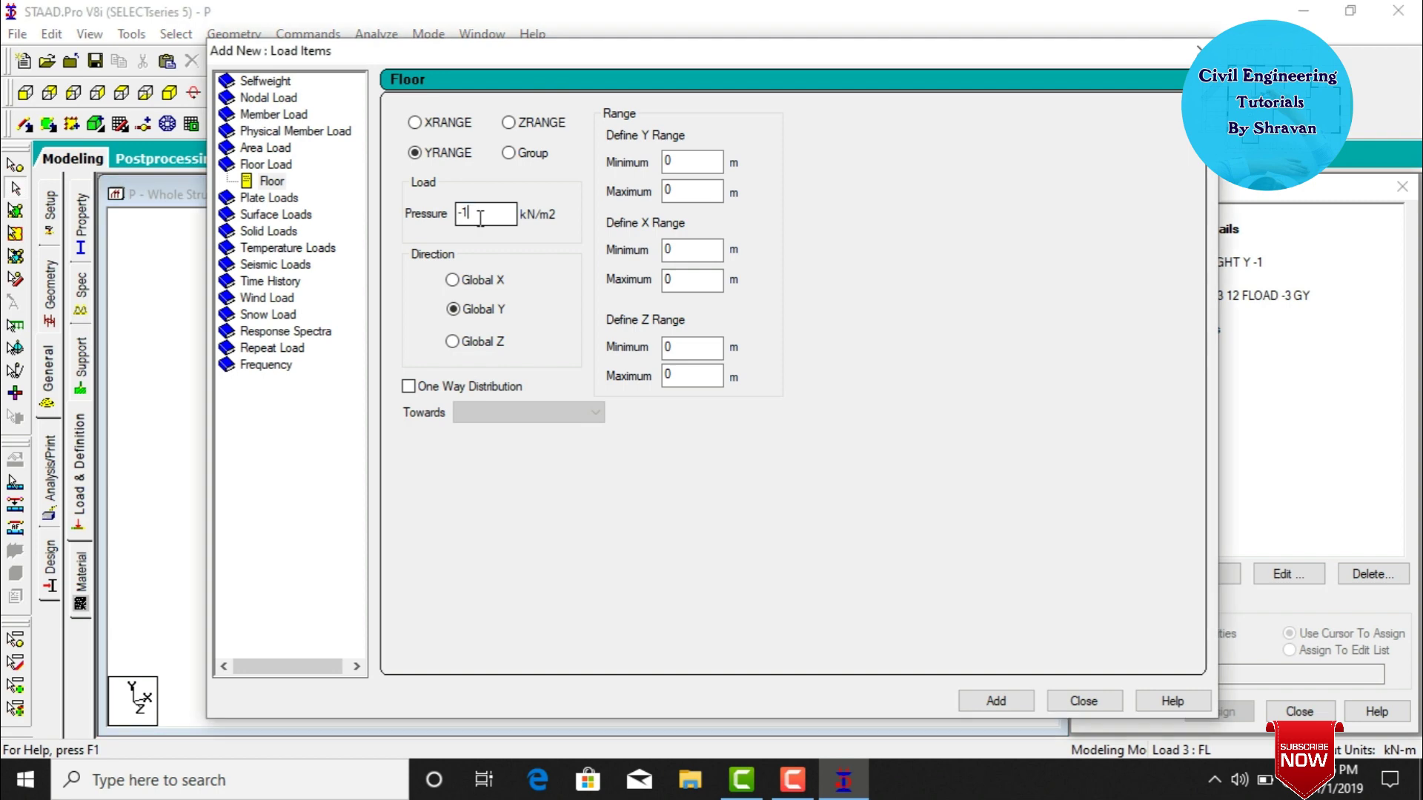
key("Tab")
key("Tab")
type("1")
key("Return")
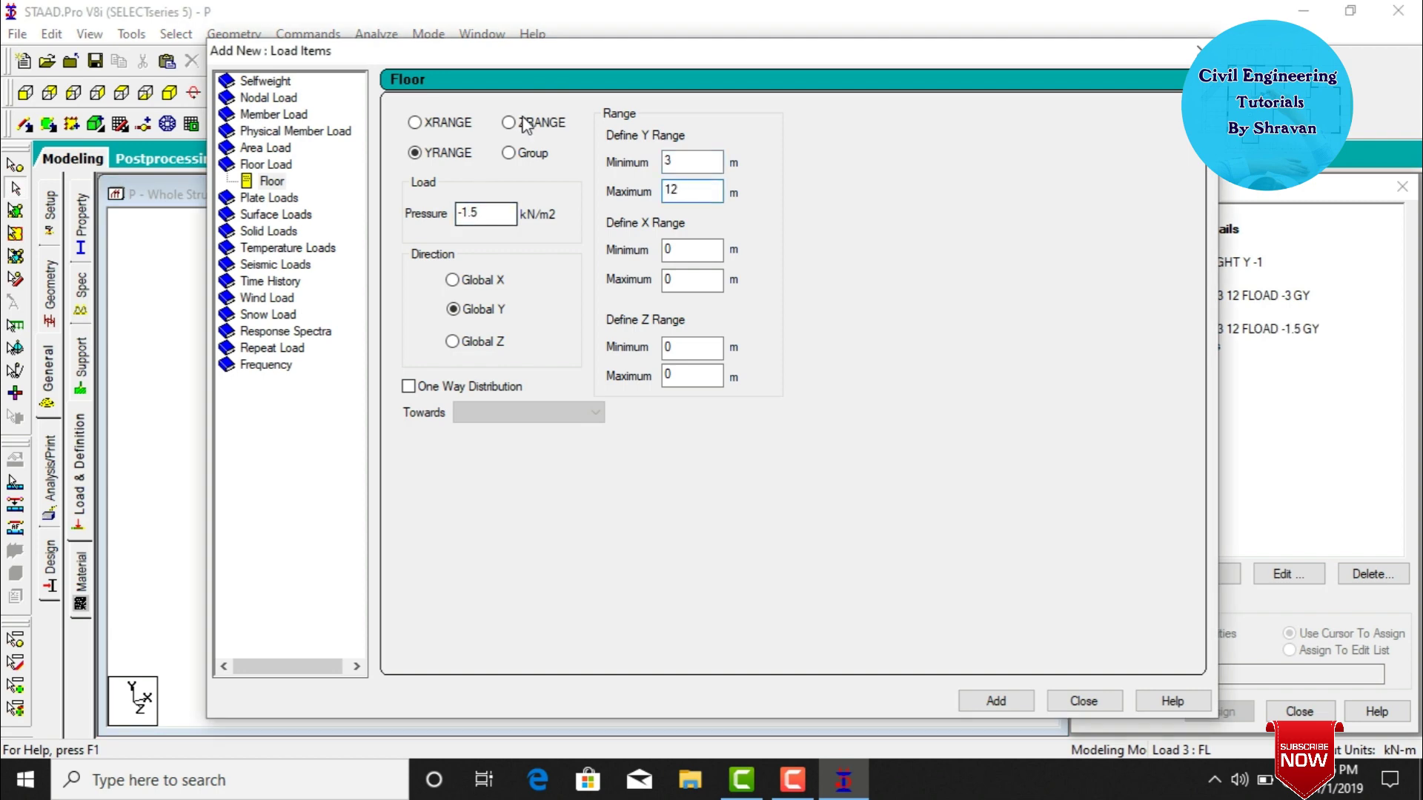
left_click(1083, 701)
Assign the DL selfweight load to all members in view.
left_click(1186, 263)
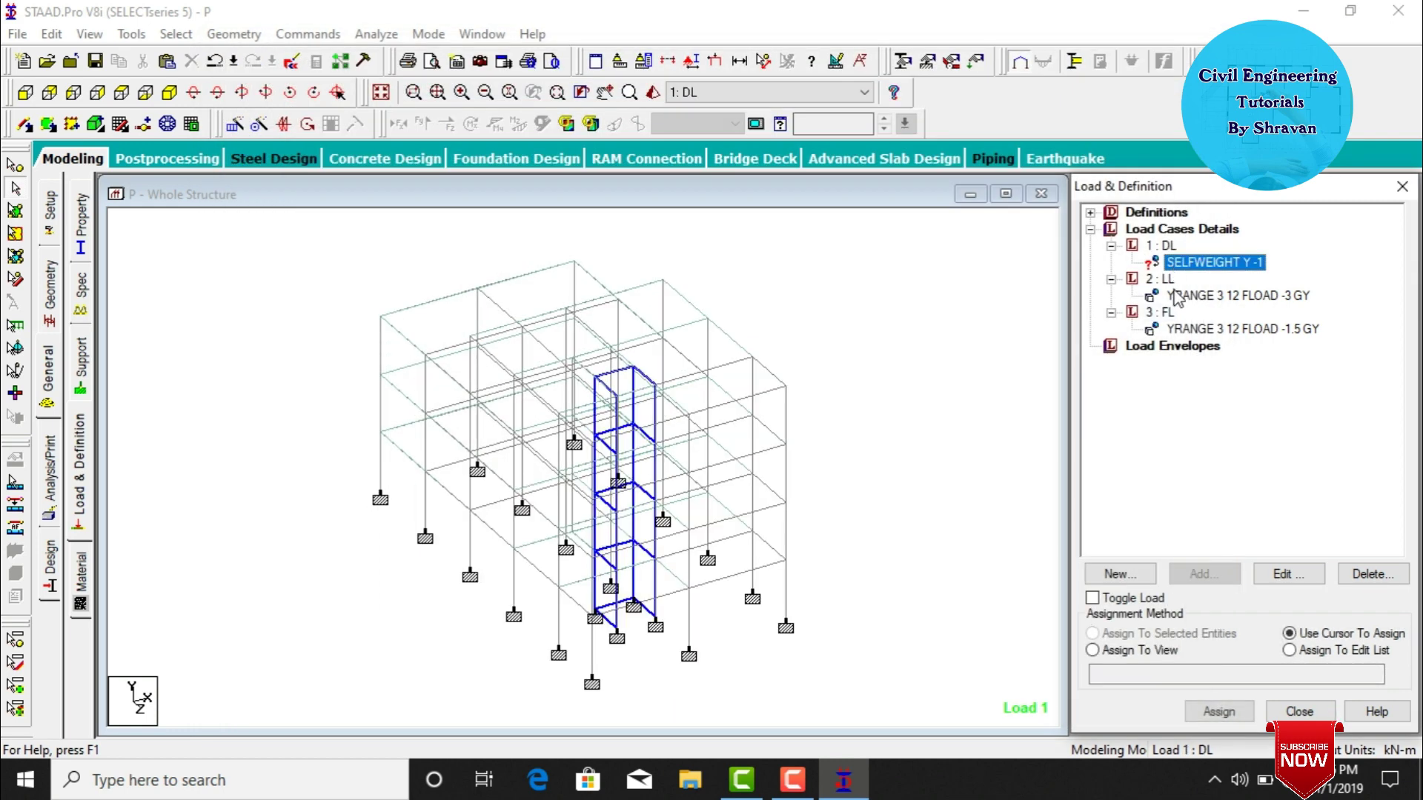
left_click(1157, 650)
left_click(1202, 713)
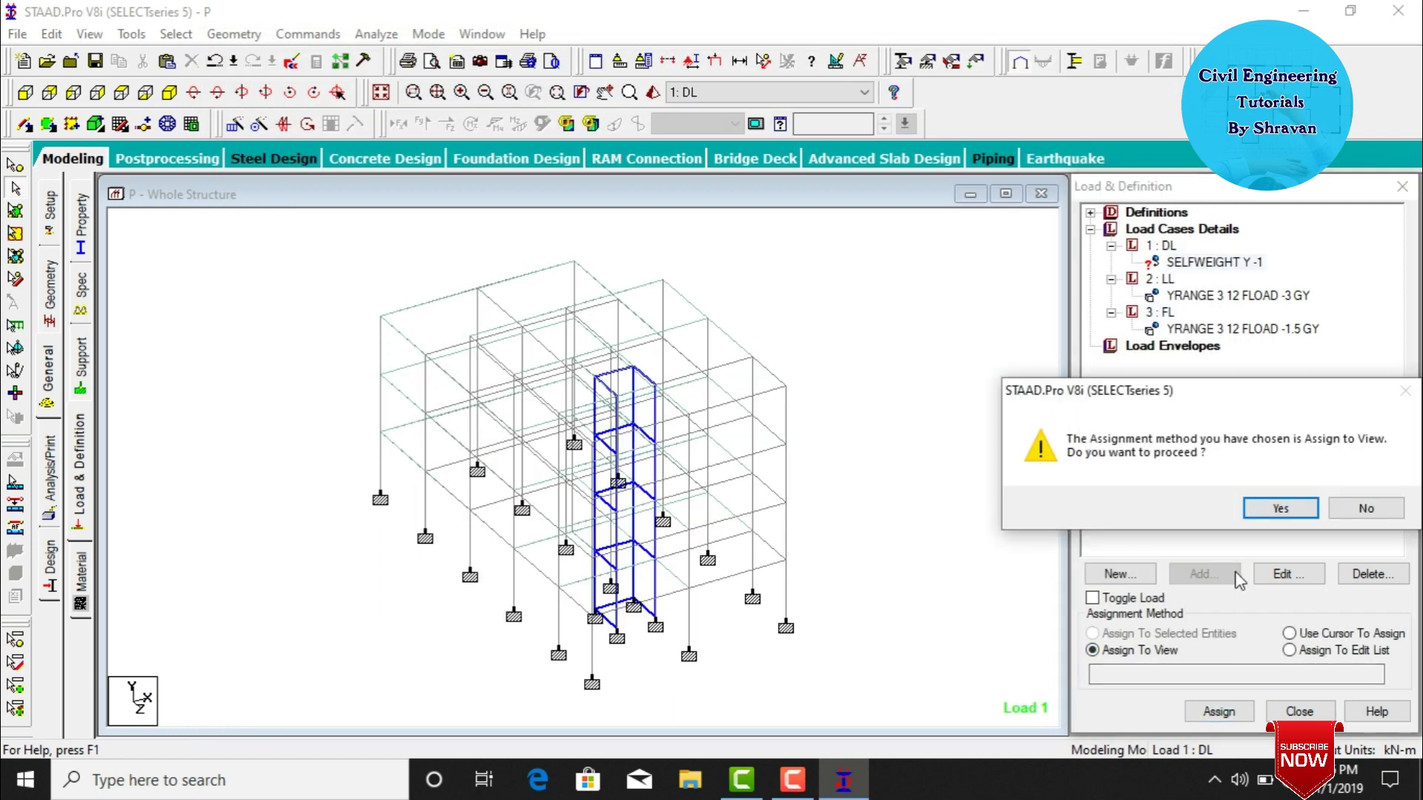
left_click(1281, 505)
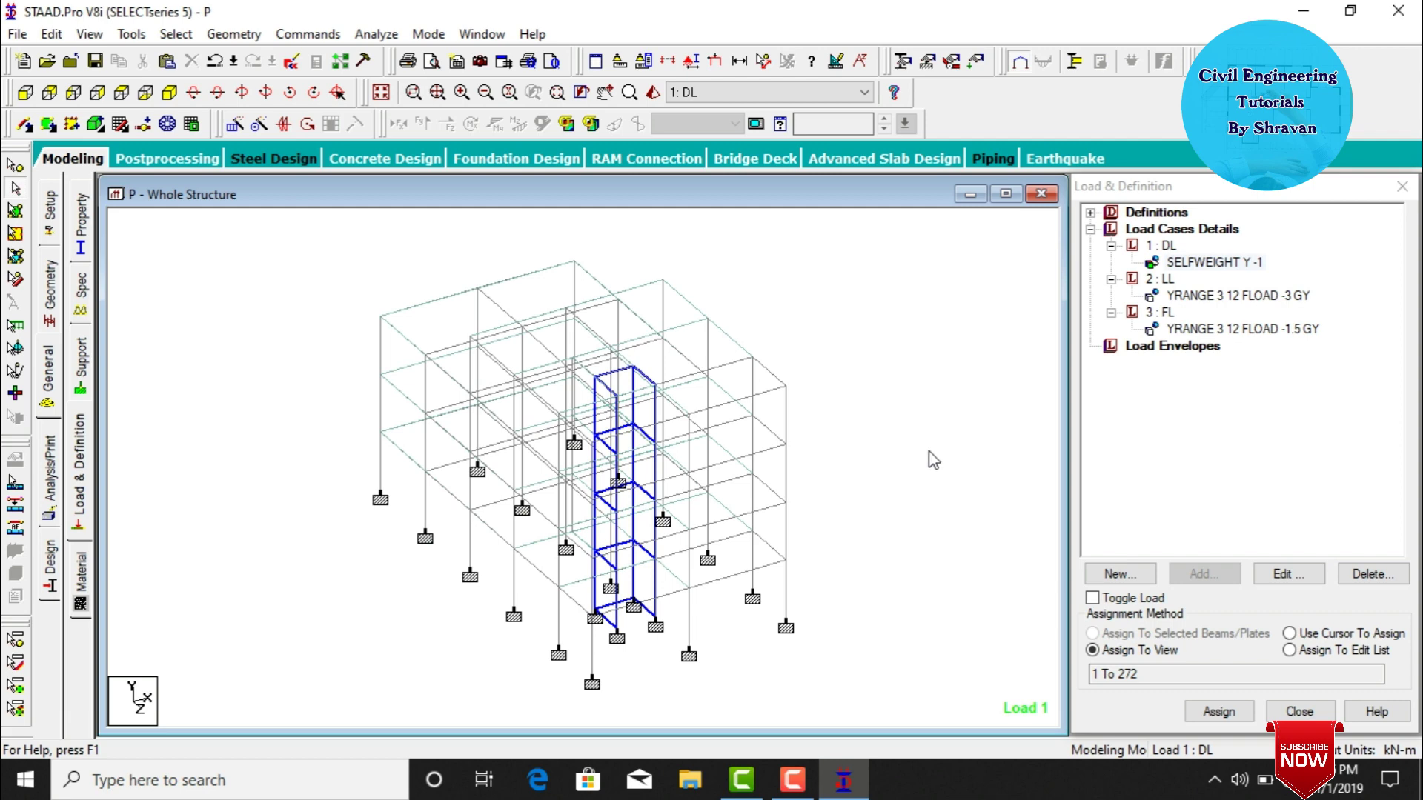
left_click(89, 579)
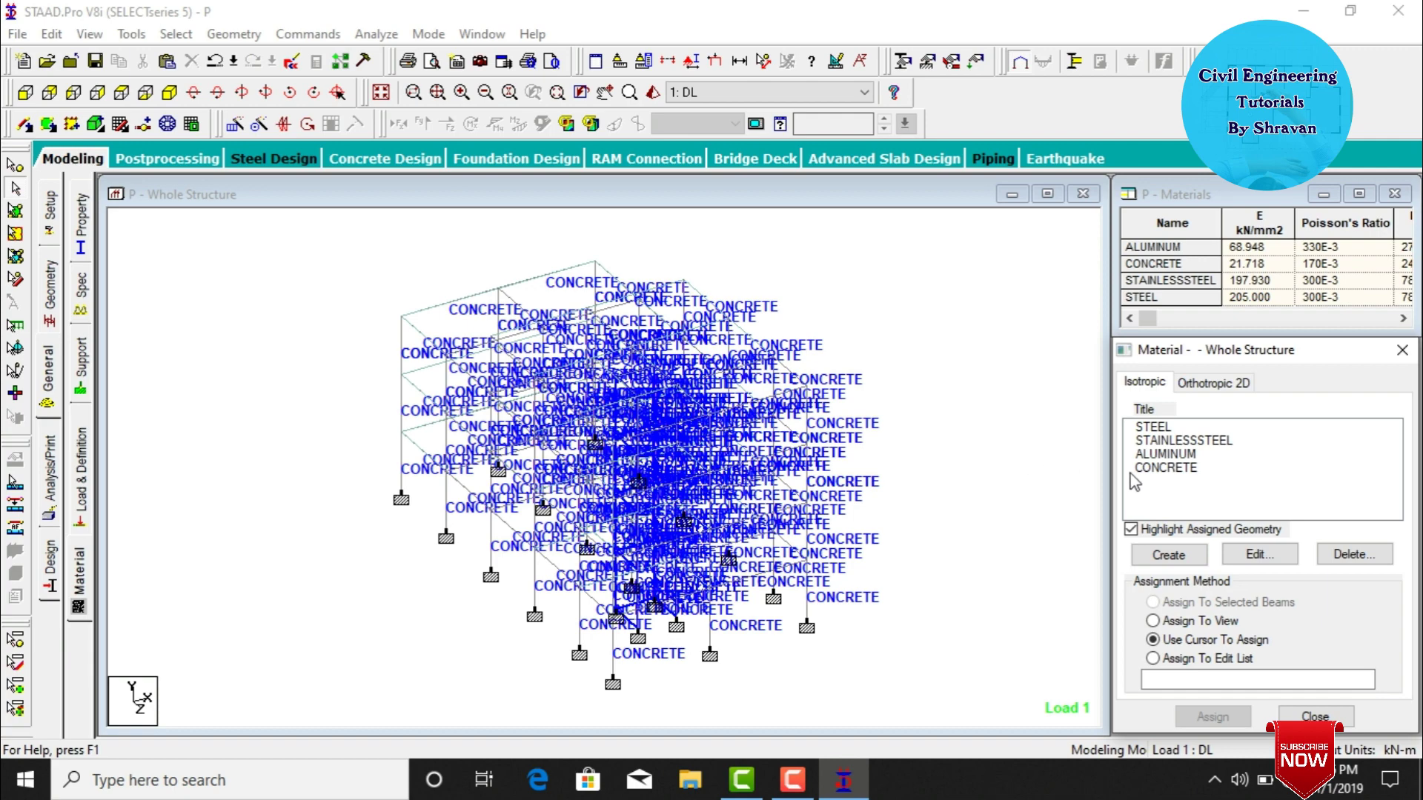
Assign CONCRETE material to all members in view, 1 To 272.
left_click(1167, 467)
left_click(1204, 716)
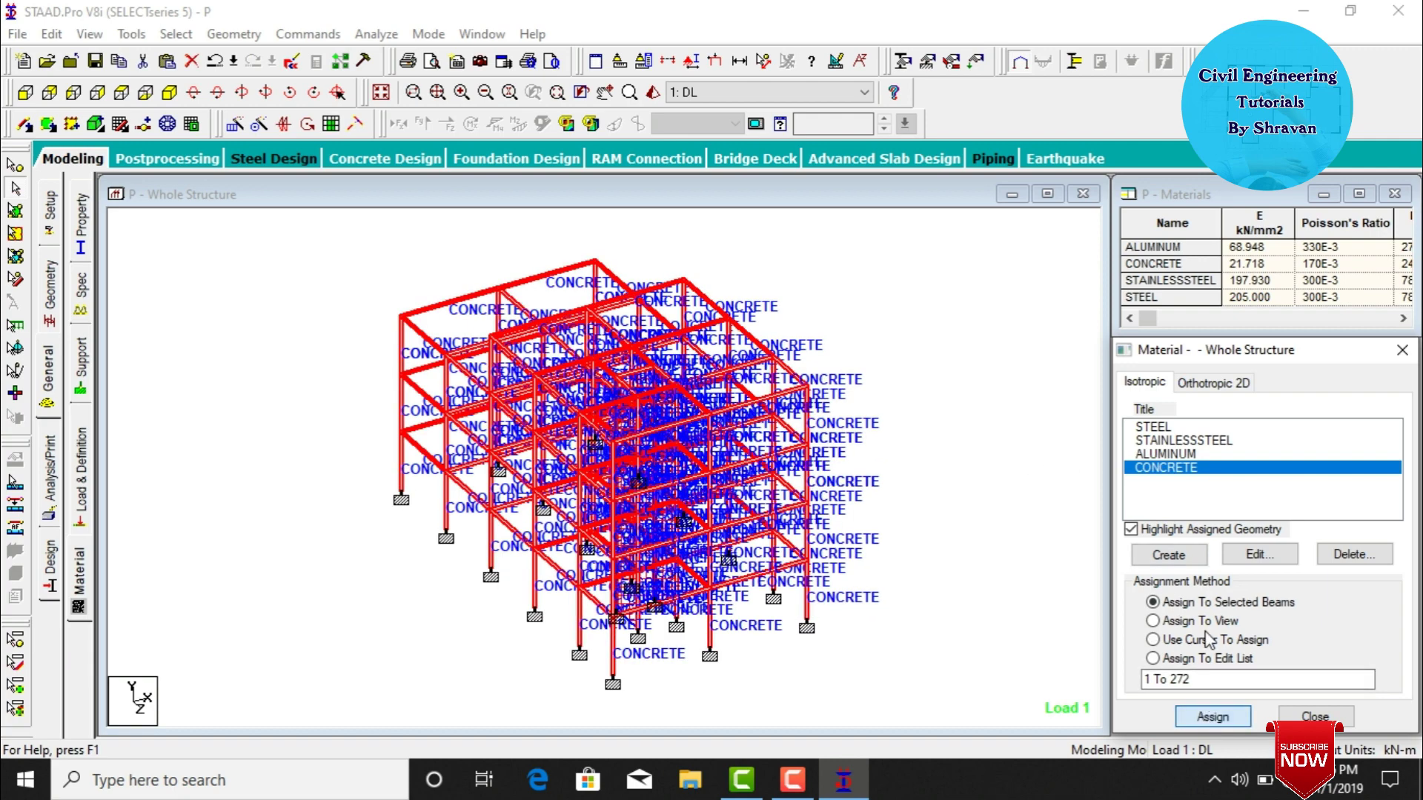
left_click(1205, 621)
left_click(1212, 717)
left_click(1272, 589)
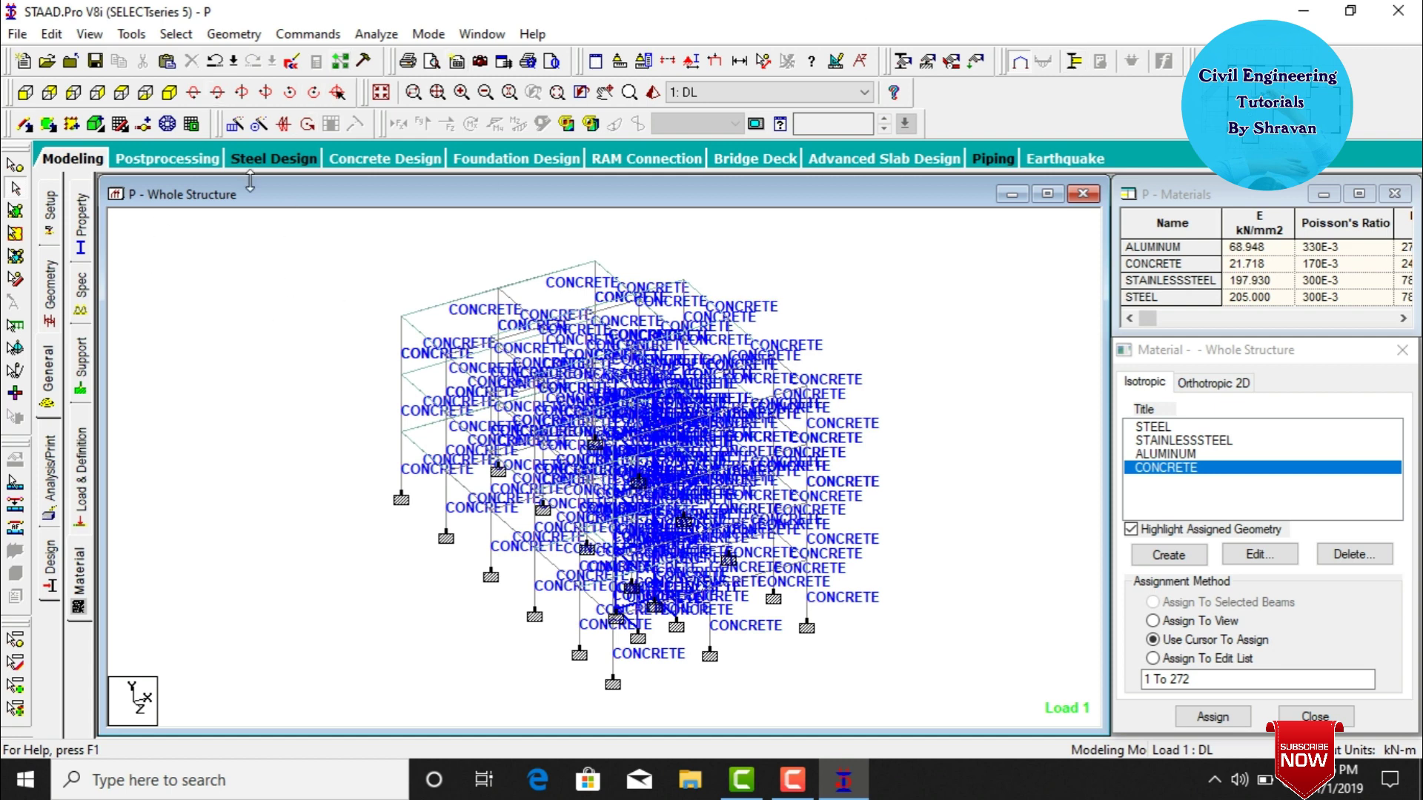
Add a Perform Analysis command to the model.
left_click(63, 485)
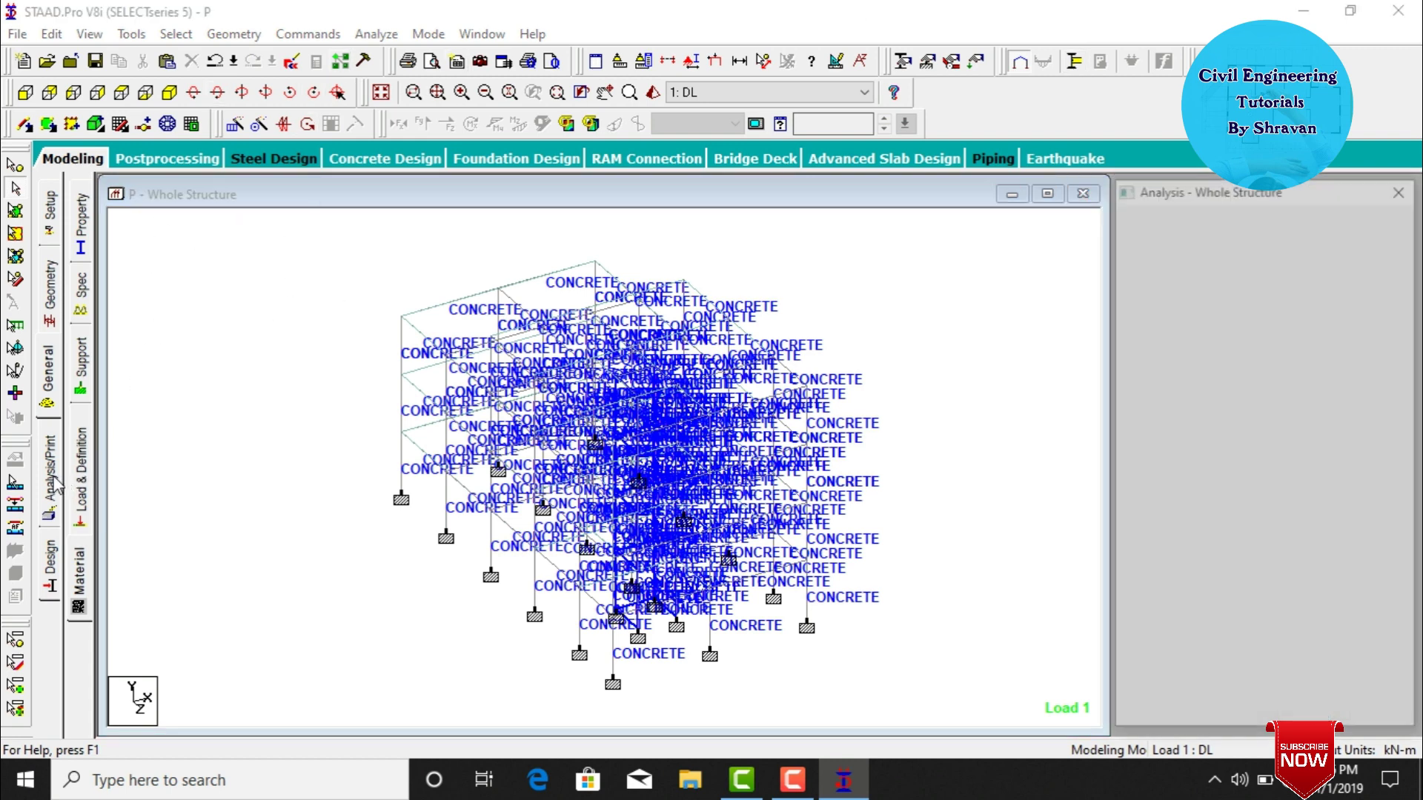
left_click(661, 615)
left_click(836, 611)
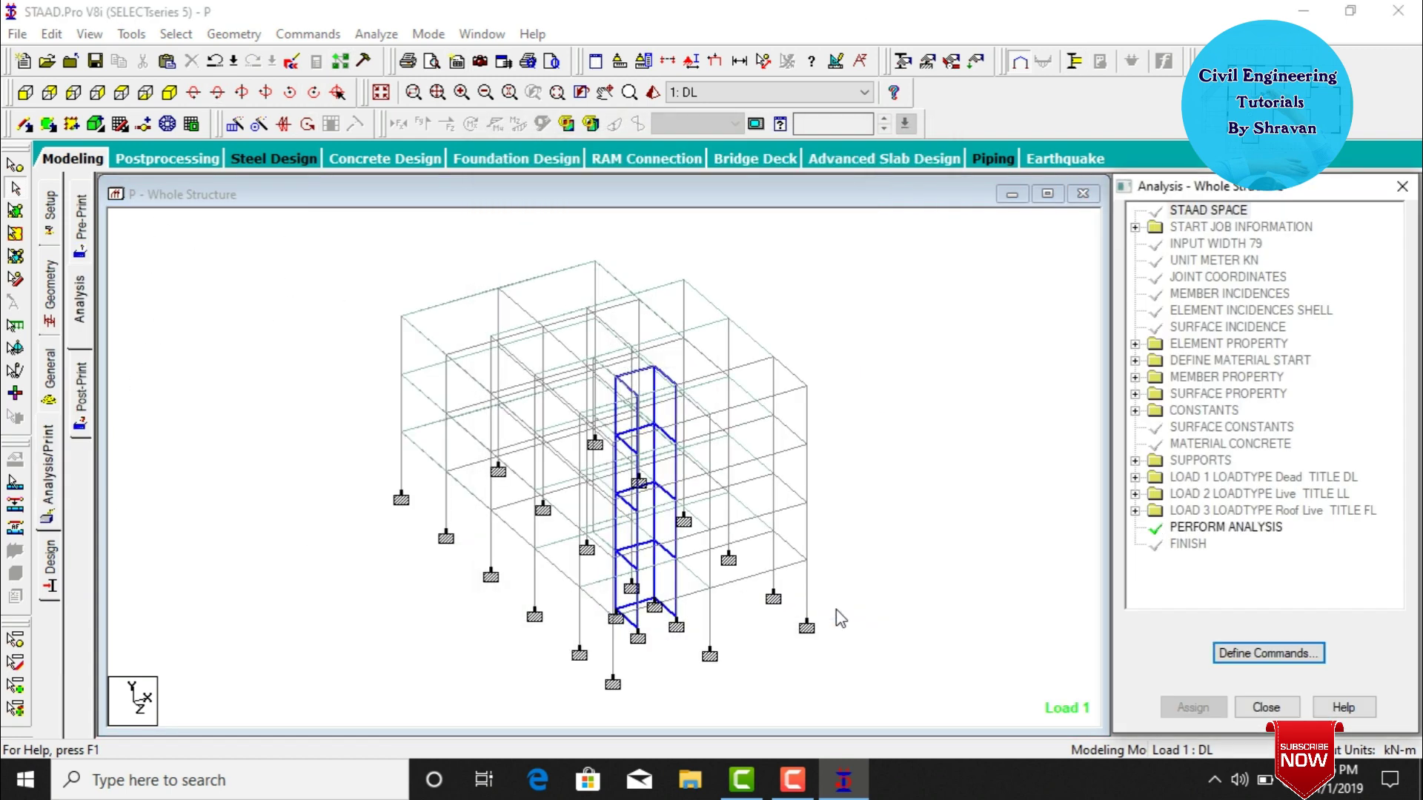
Save and run the analysis, then go to Post Processing mode.
left_click(375, 34)
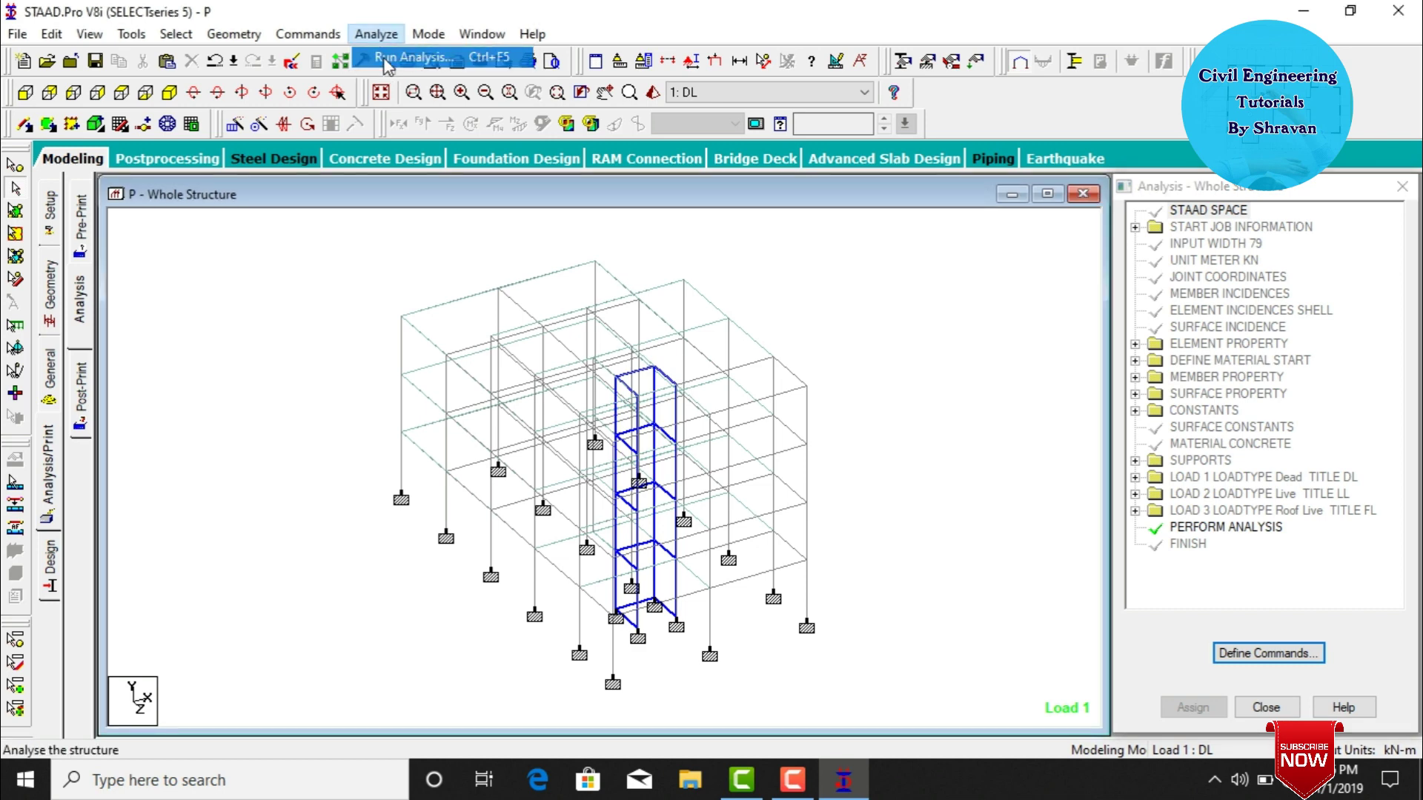
left_click(400, 56)
left_click(568, 424)
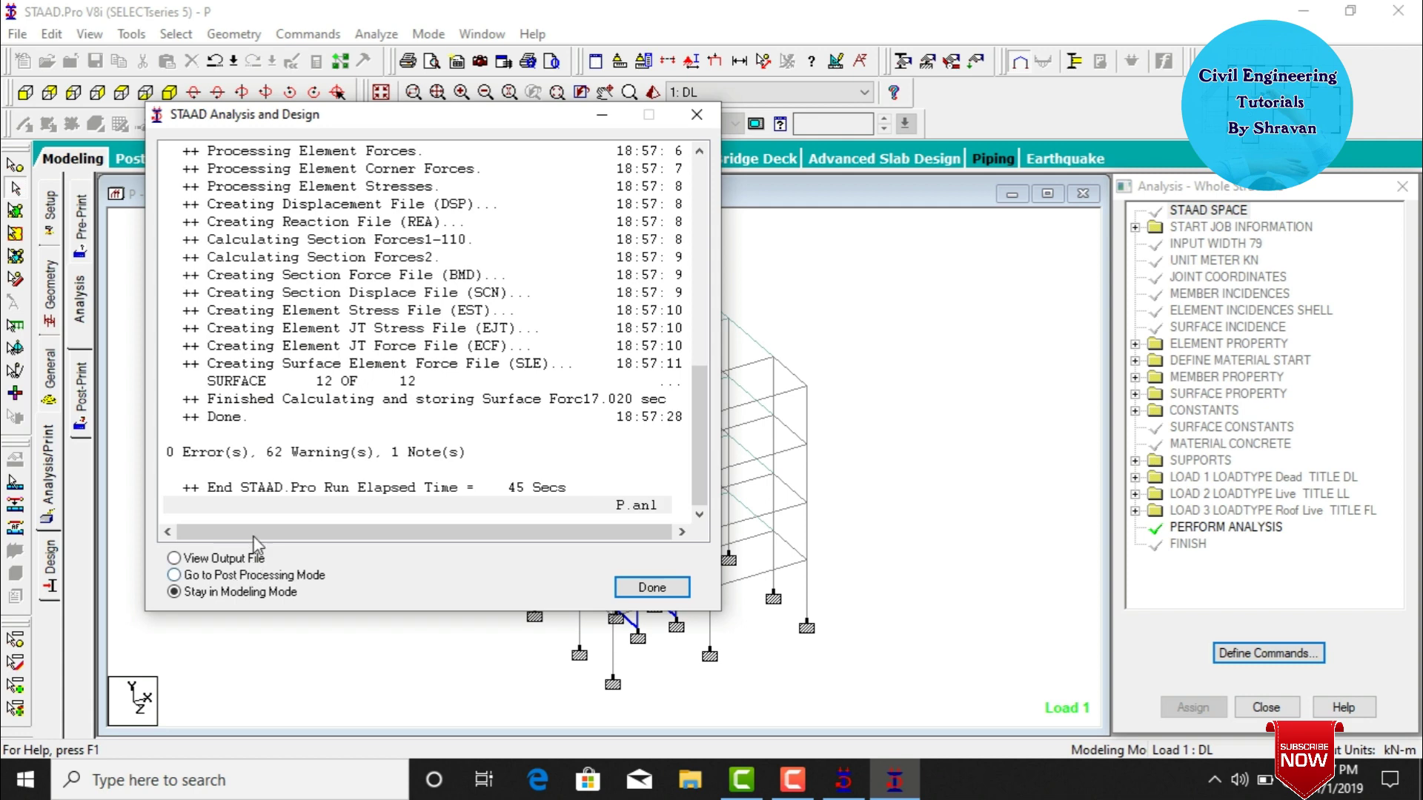
left_click(221, 576)
left_click(645, 587)
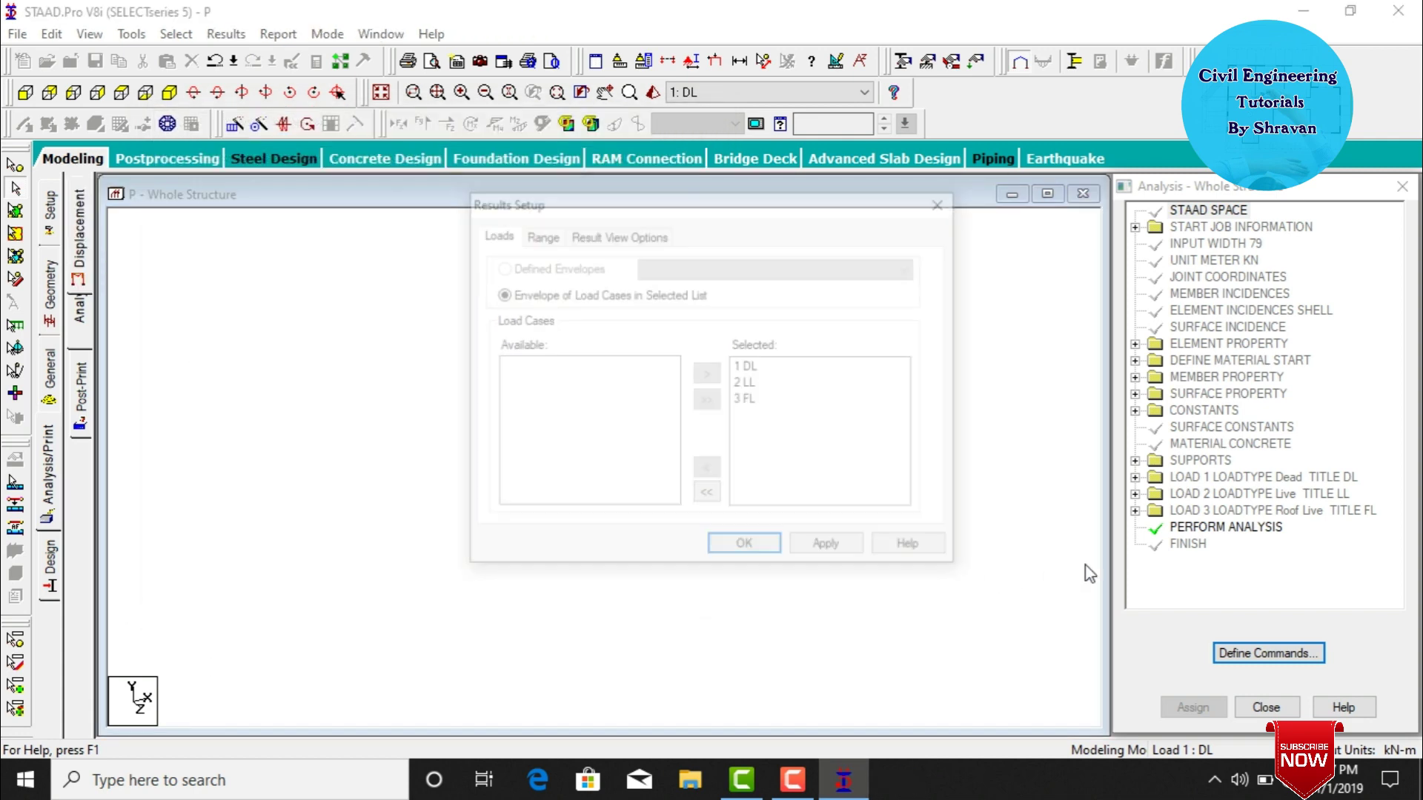
Accept DL, LL and FL for results and view the LL and FL displaced shapes.
left_click(746, 549)
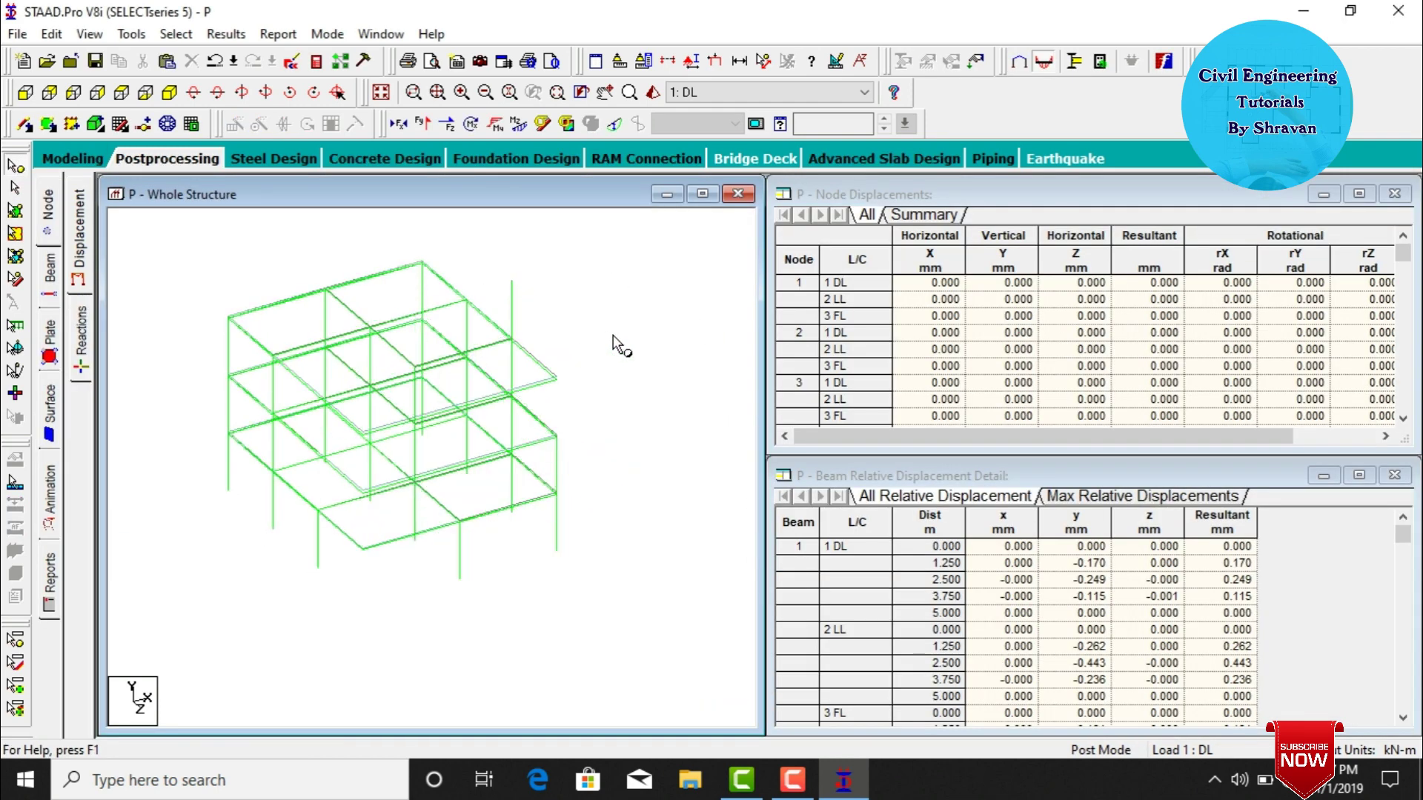
left_click(693, 92)
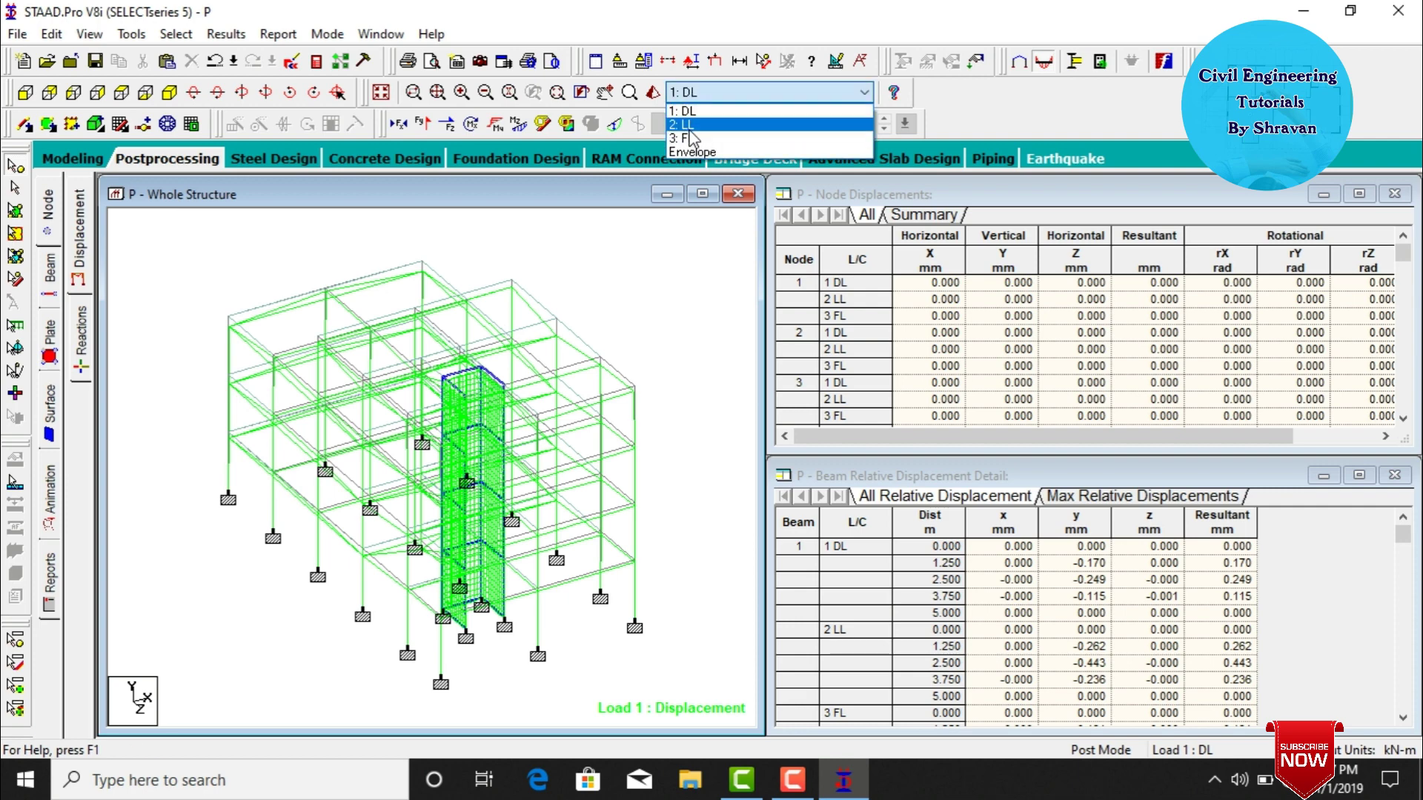
left_click(687, 125)
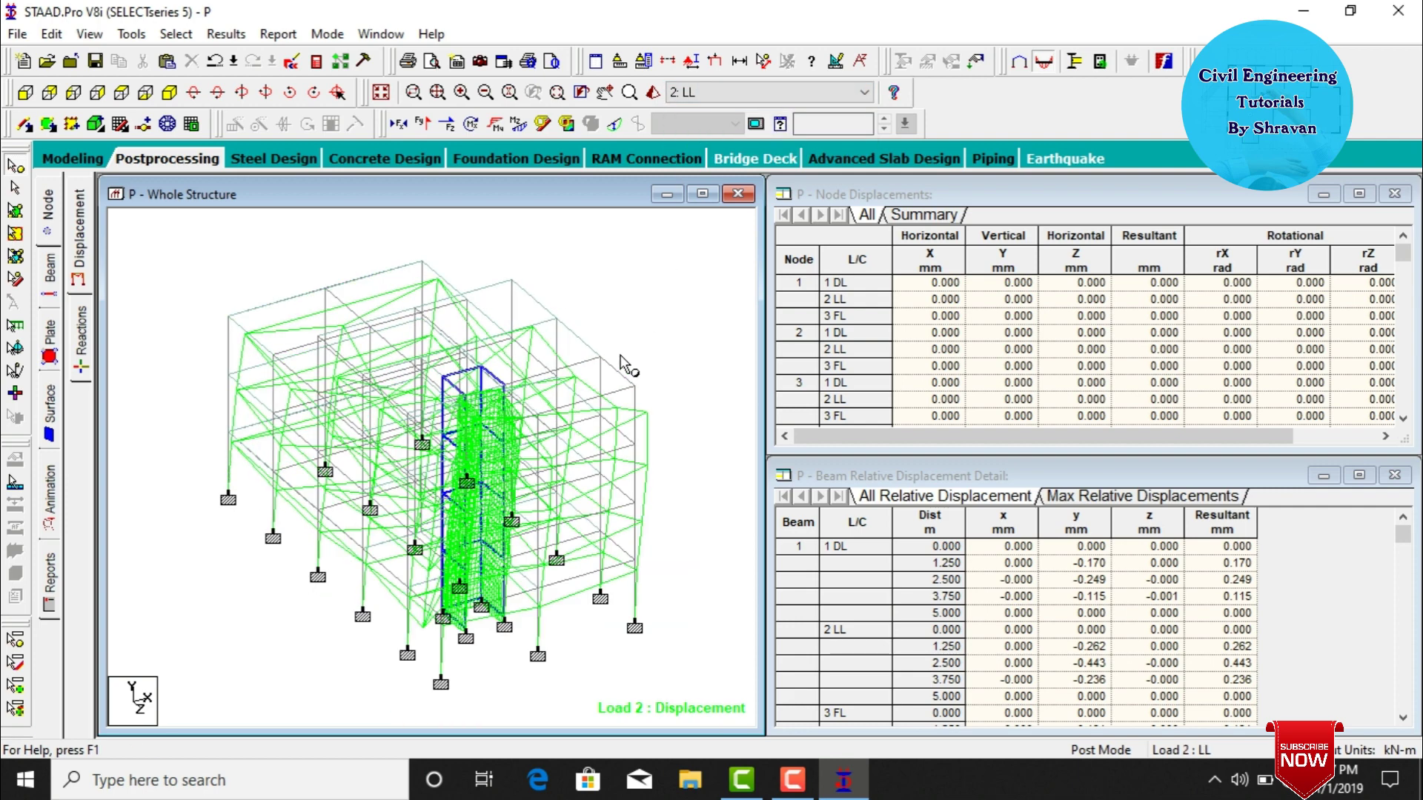
left_click(700, 92)
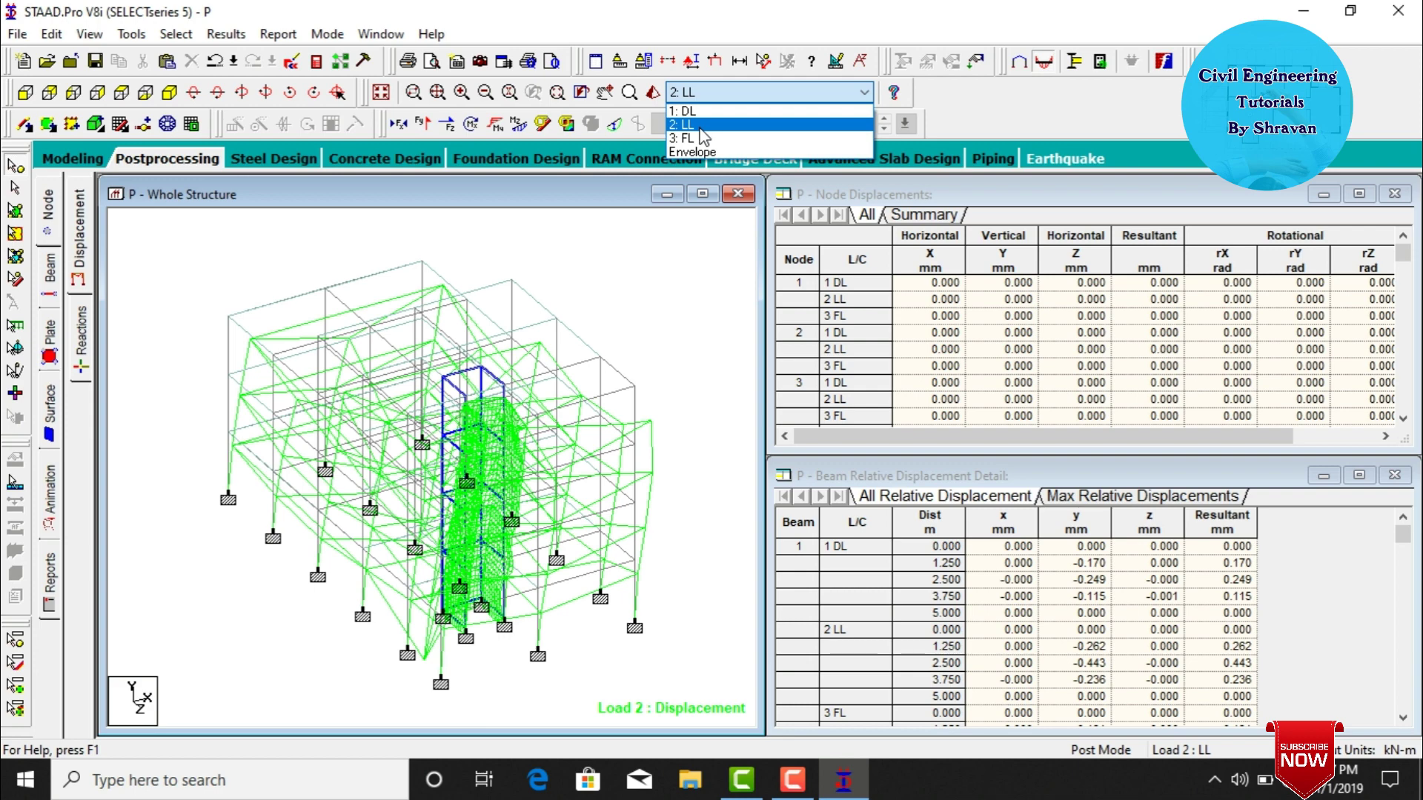
left_click(700, 139)
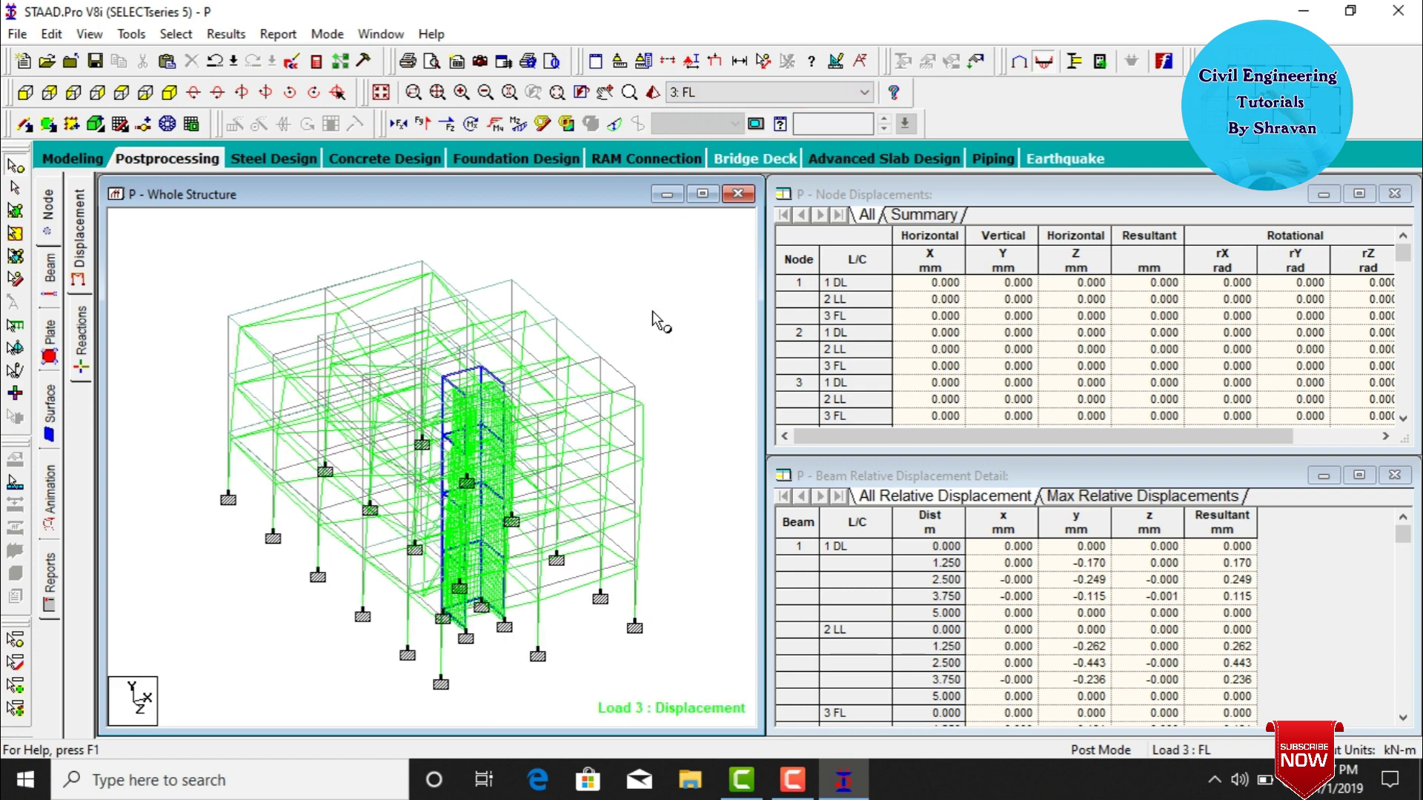
left_click(50, 275)
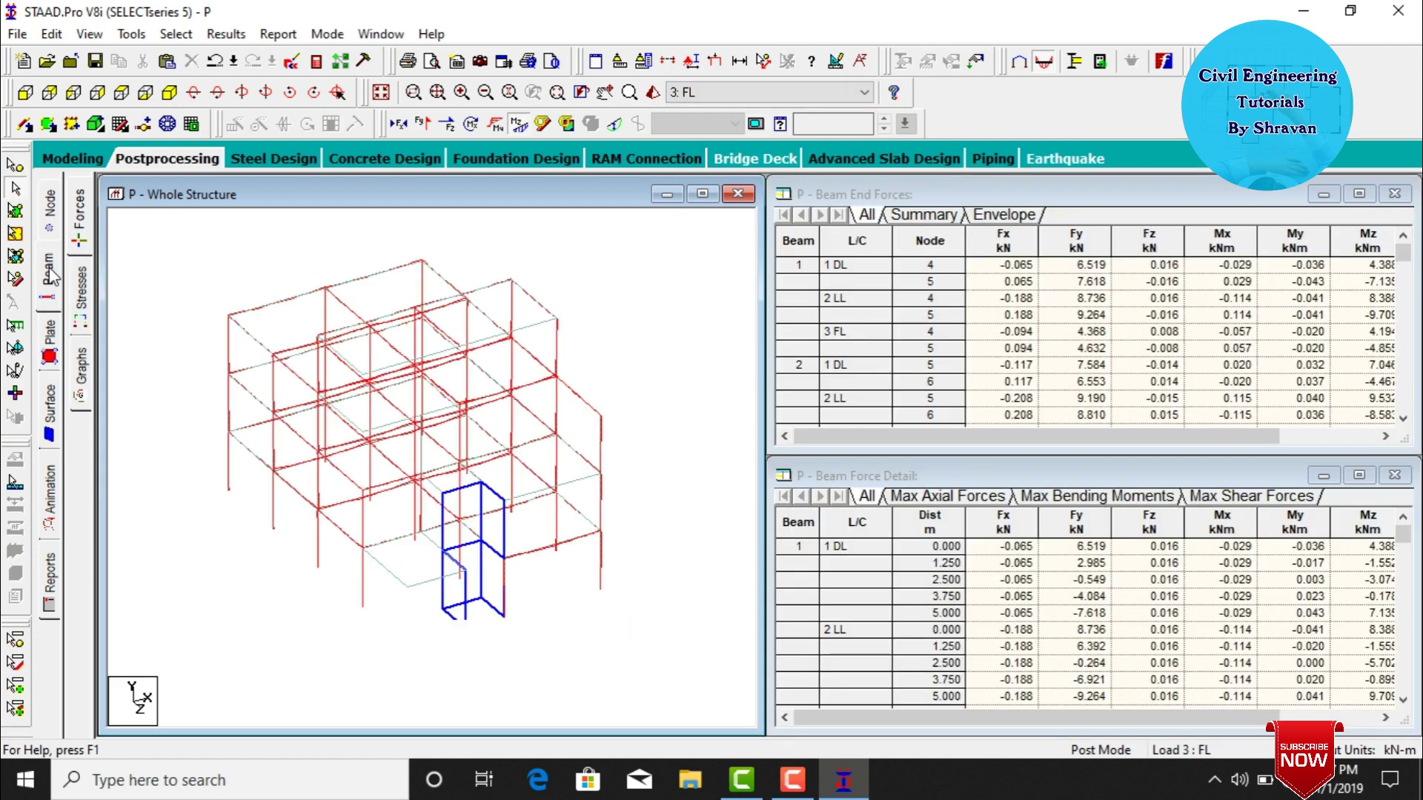
Replace the Bending Z diagram with Shear Y and view it for load cases DL, LL and FL.
left_click(542, 124)
left_click(423, 124)
key("alt+Down")
key("Up")
key("Up")
key("Return")
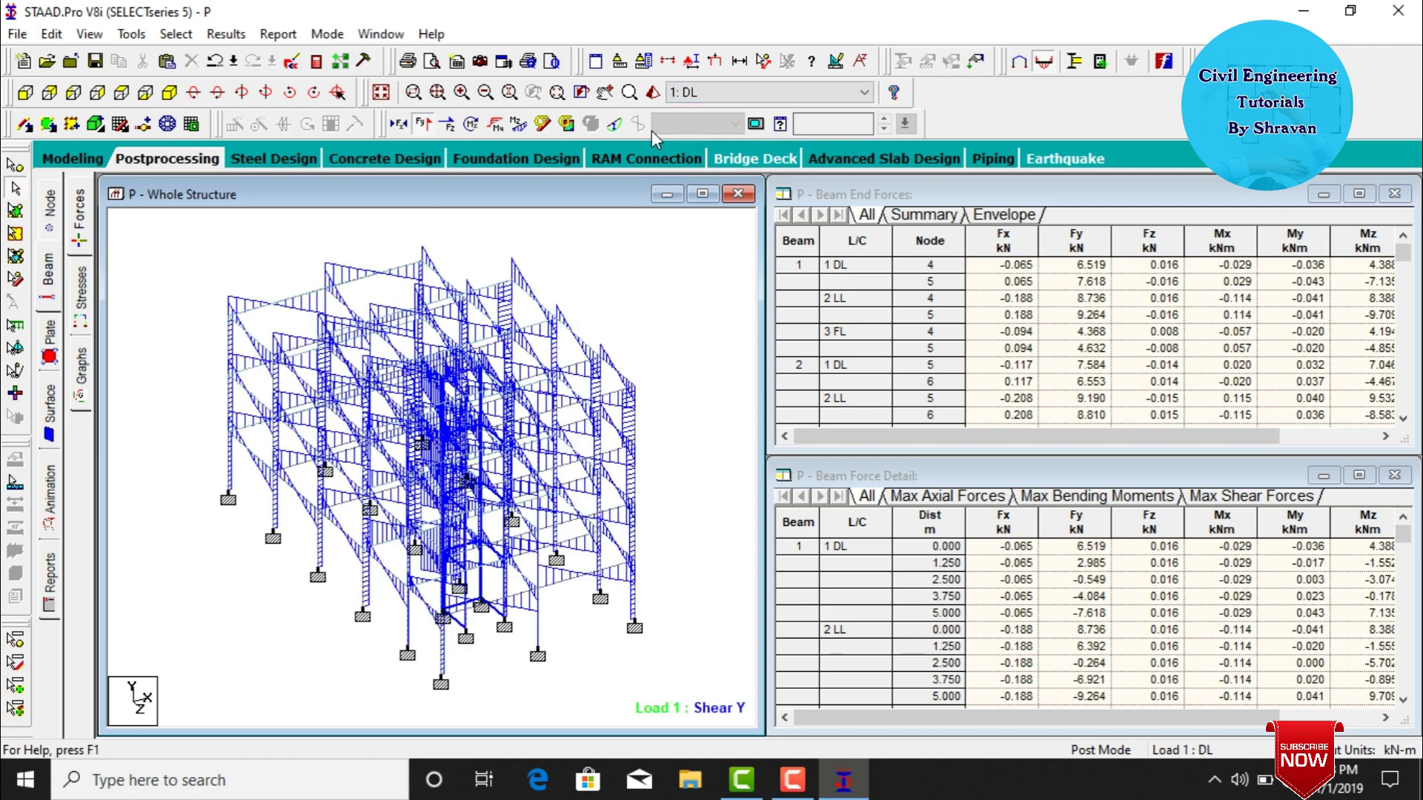
left_click(697, 92)
left_click(689, 120)
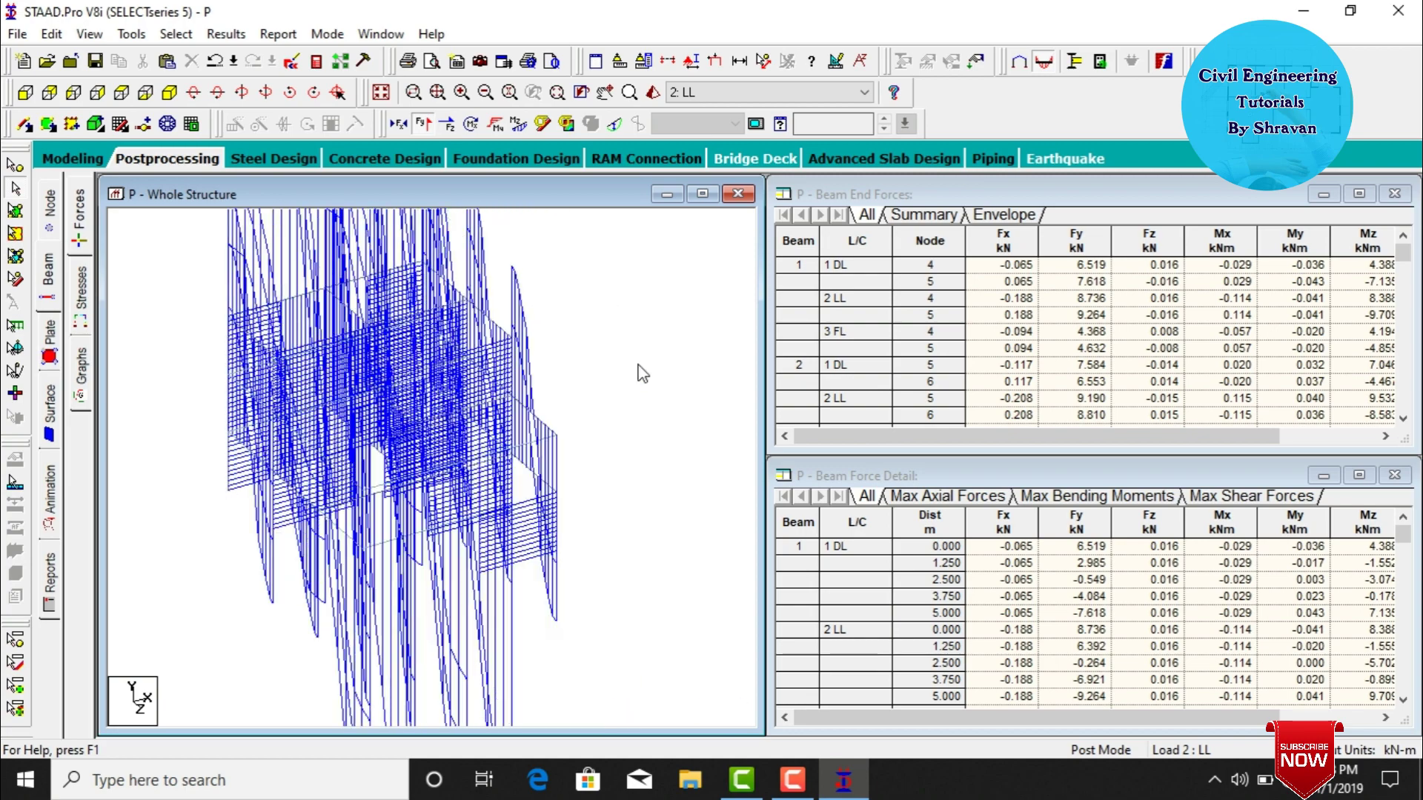
left_click(728, 89)
left_click(690, 137)
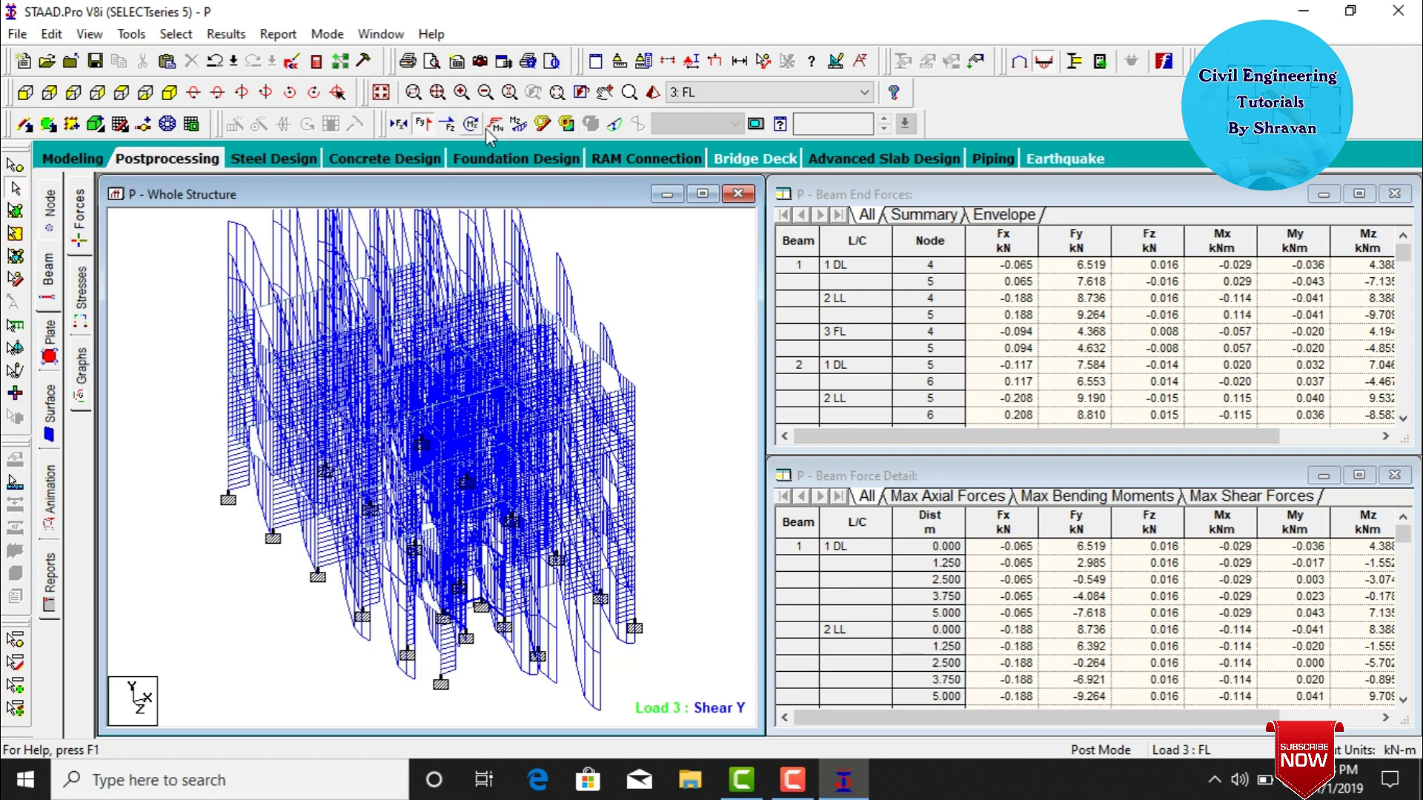
Switch back to Bending Z diagrams for DL, LL and FL, then bring up plate stress results.
left_click(517, 125)
left_click(419, 127)
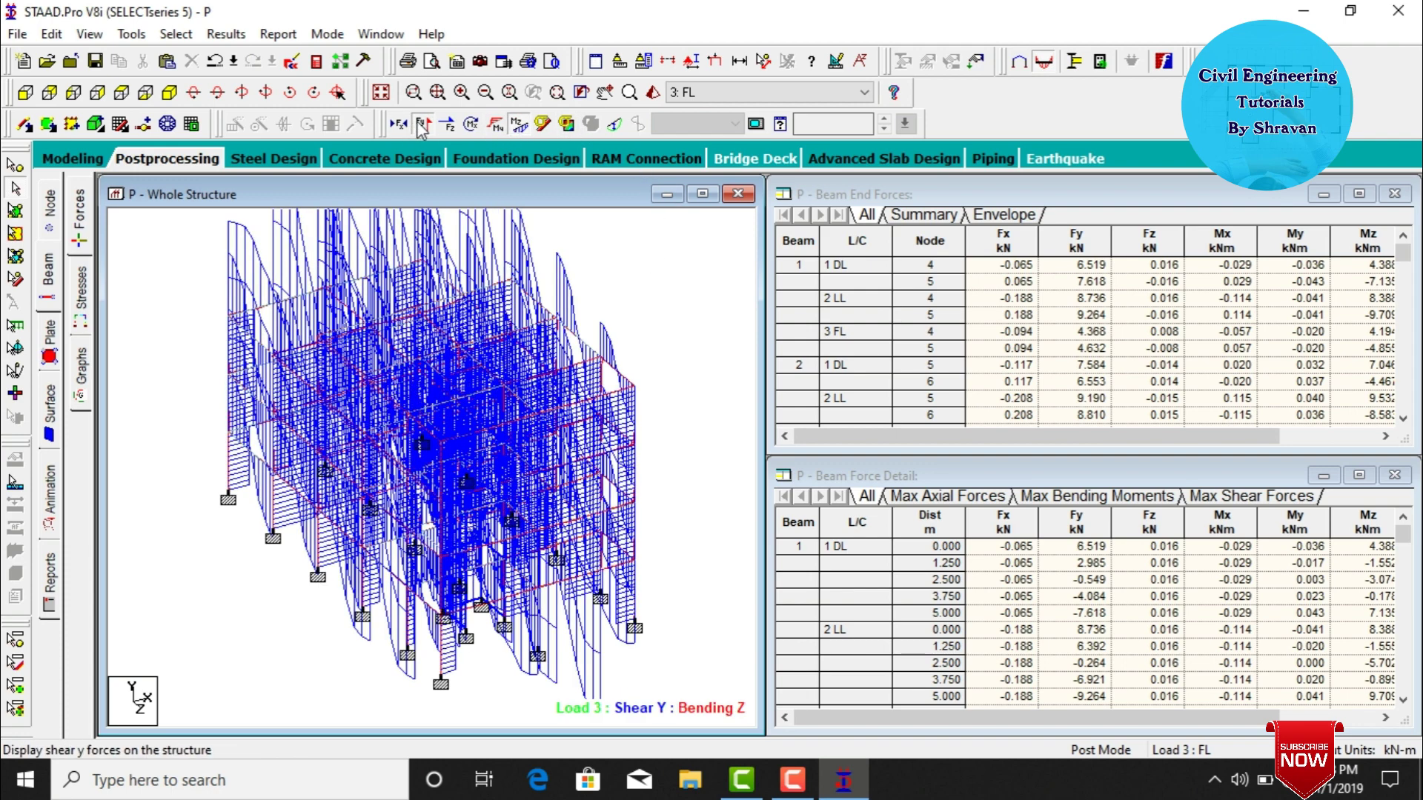
left_click(683, 94)
left_click(683, 111)
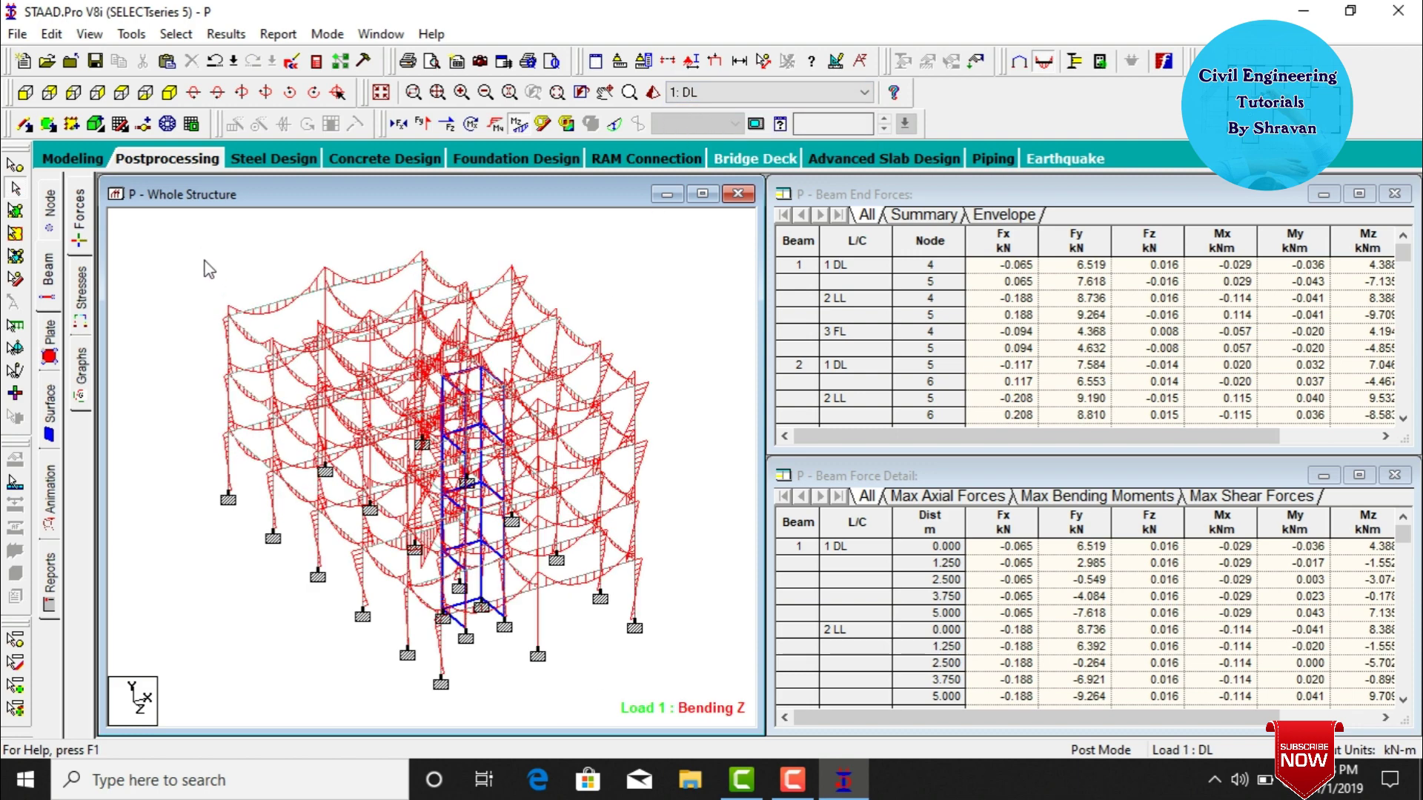
left_click(801, 92)
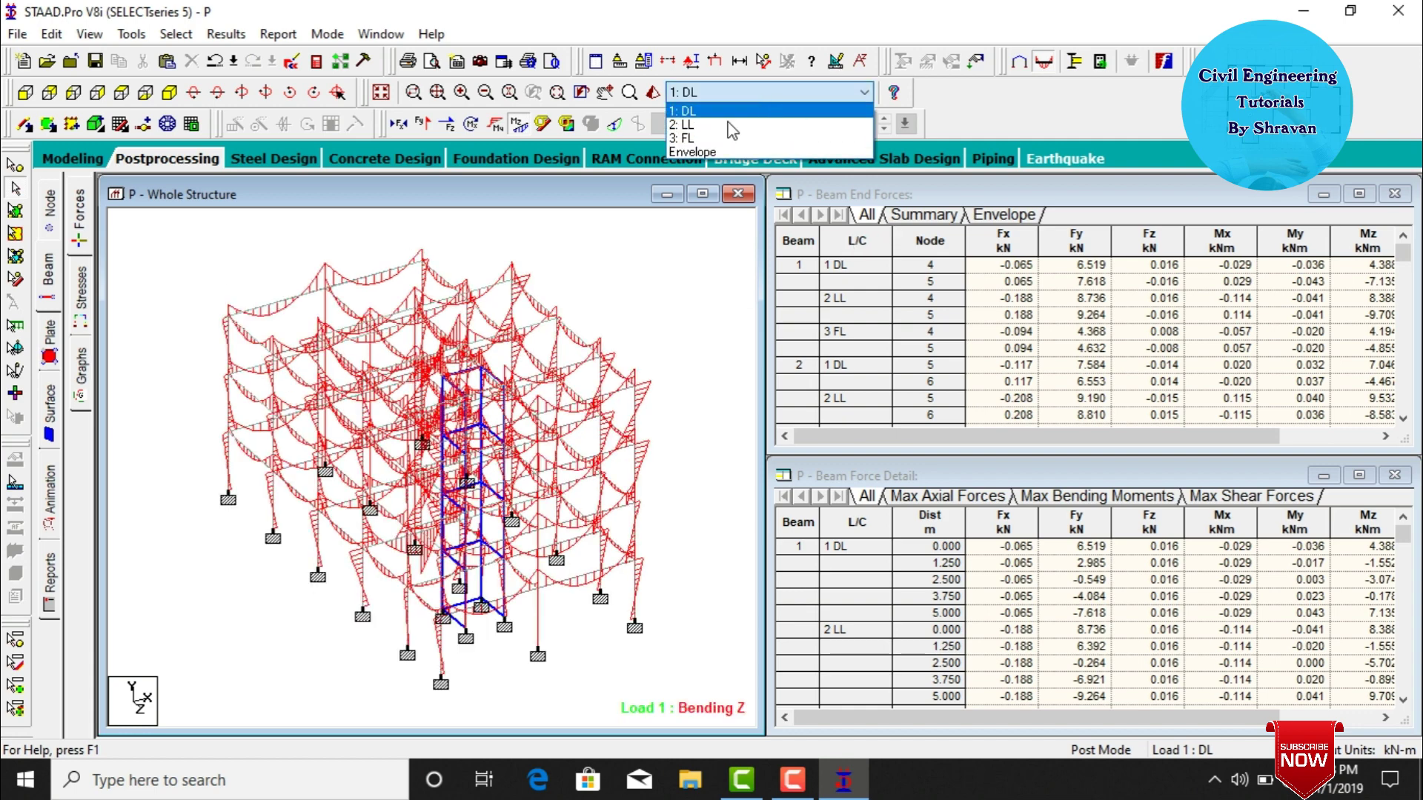
left_click(696, 124)
left_click(711, 92)
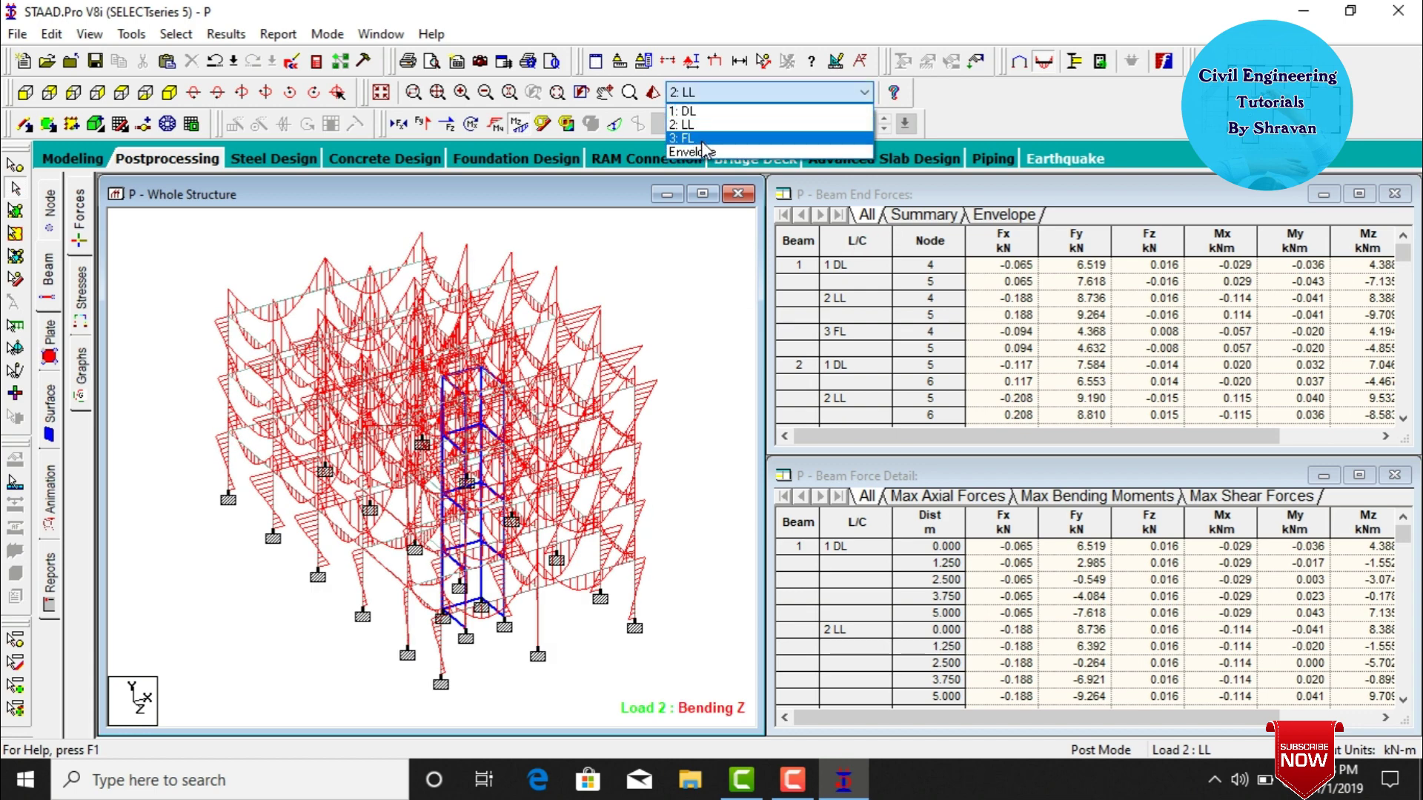
left_click(690, 138)
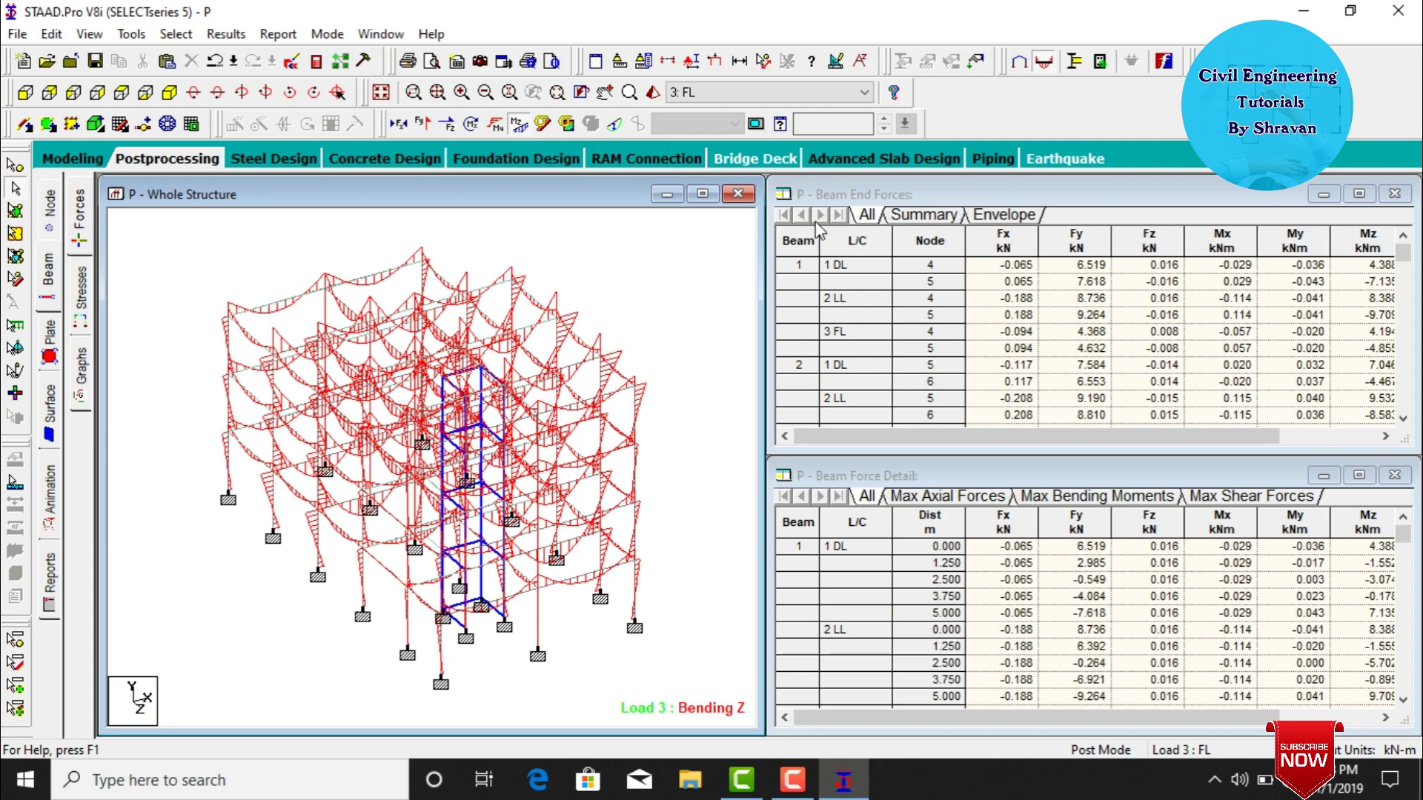
left_click(49, 357)
Draw a Max Absolute plate stress contour for load 3 FL.
left_click(645, 183)
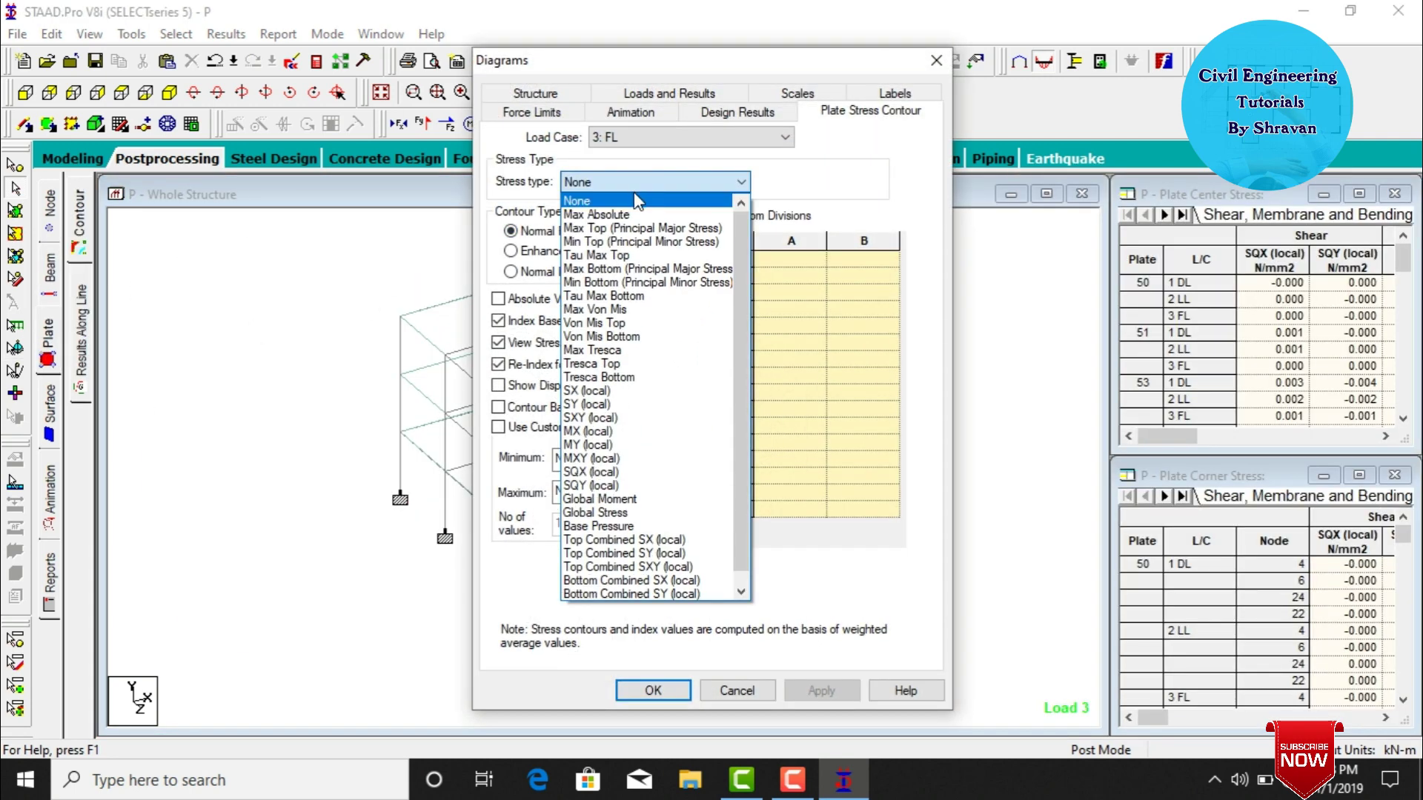
left_click(601, 215)
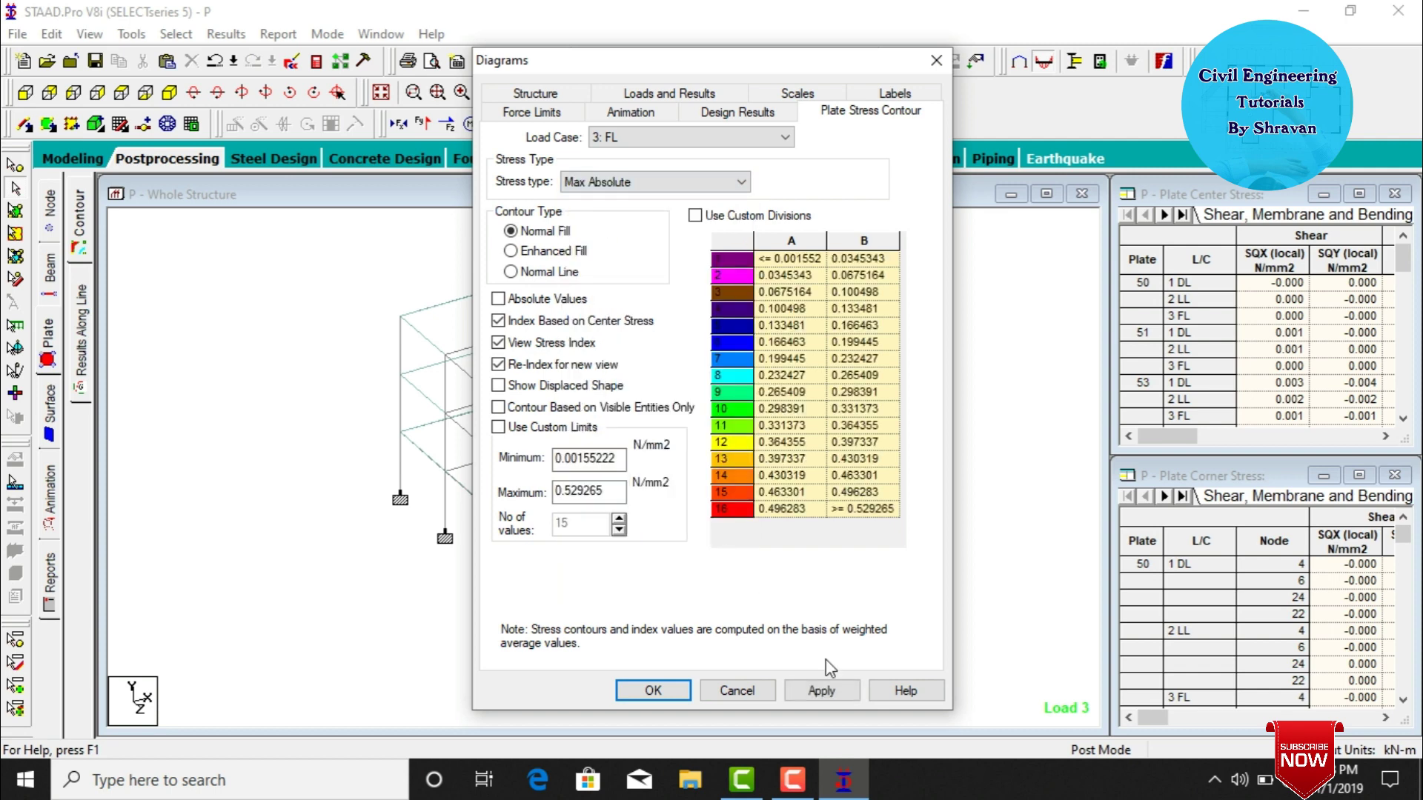
left_click(821, 690)
left_click(653, 690)
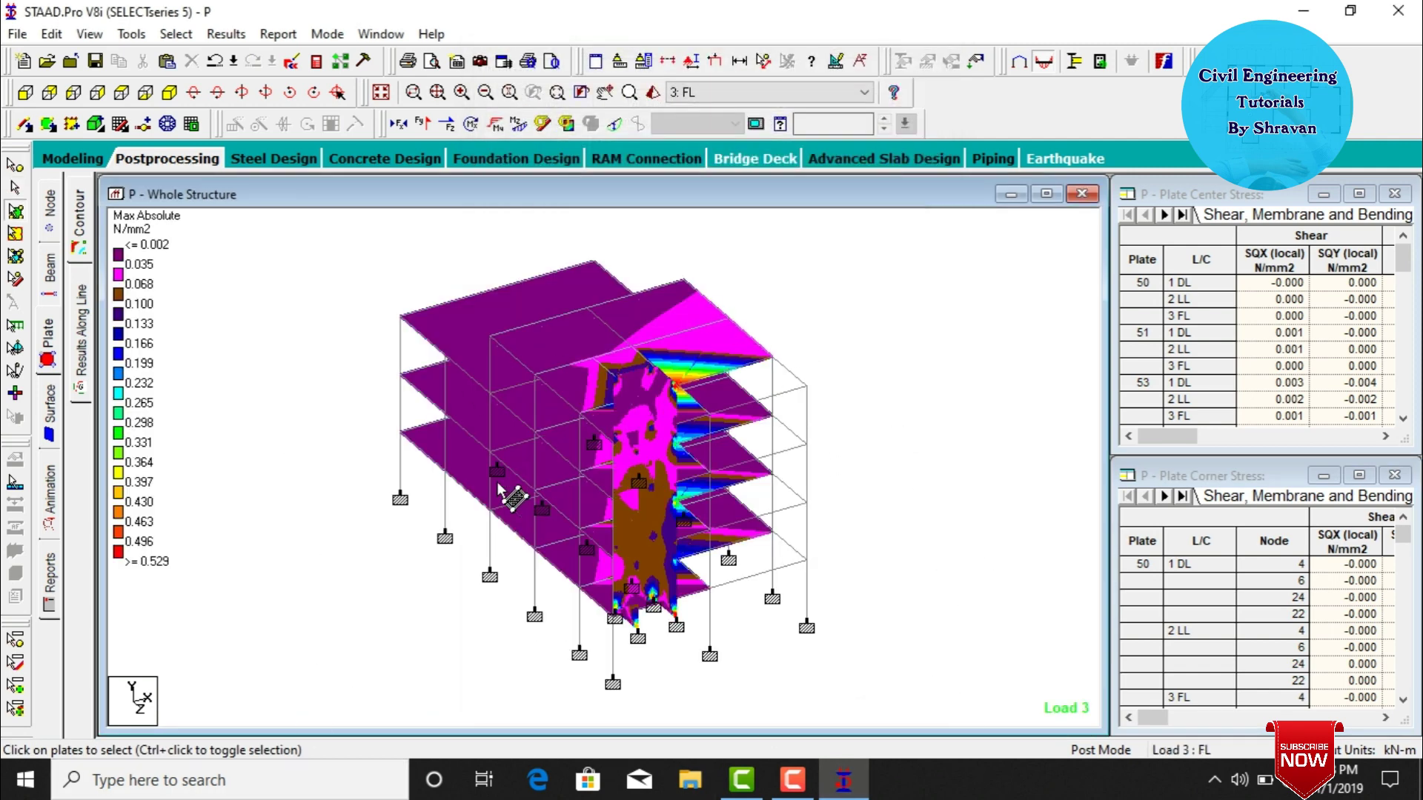
Reapply the Max Absolute stress contour from the surface results settings, then bring up animation settings.
left_click(49, 406)
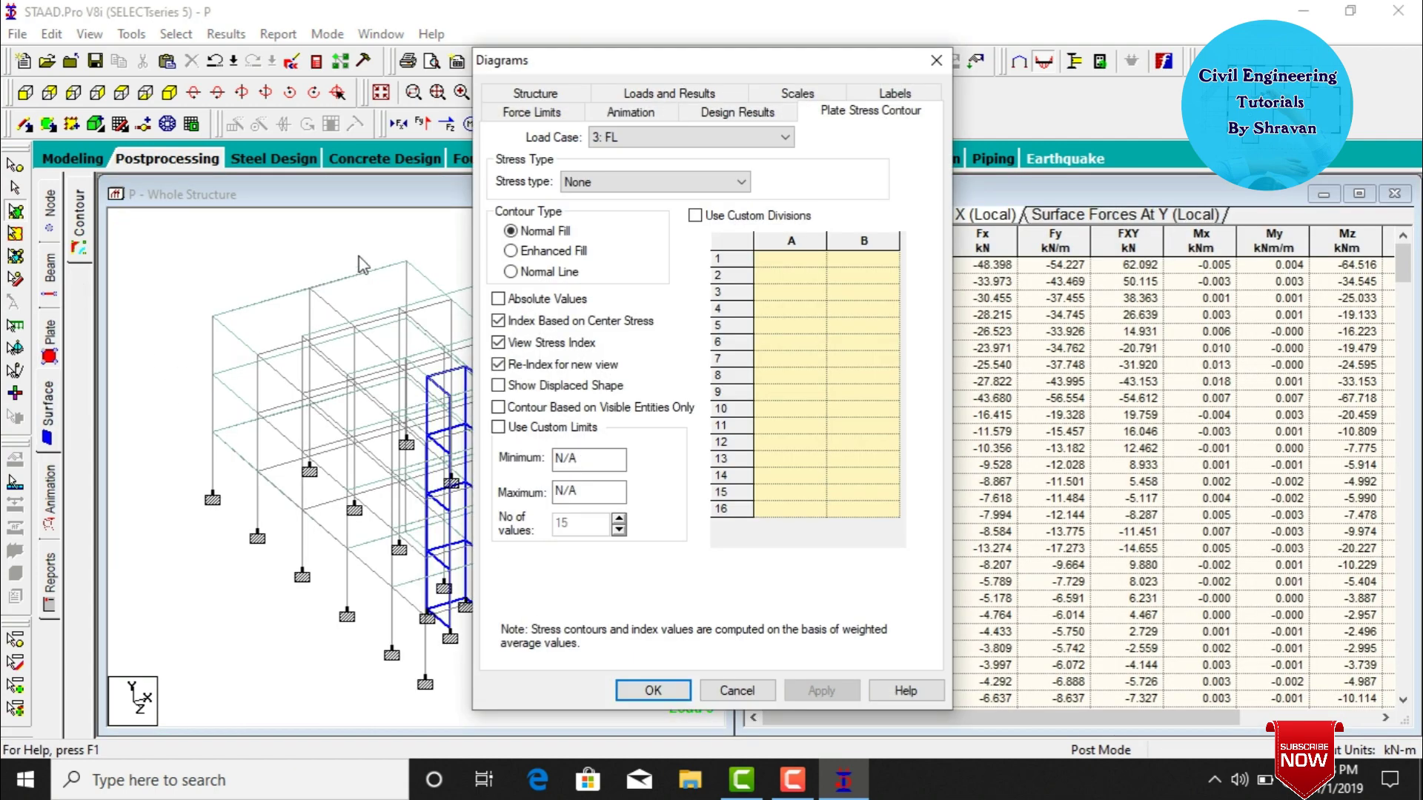
left_click(618, 183)
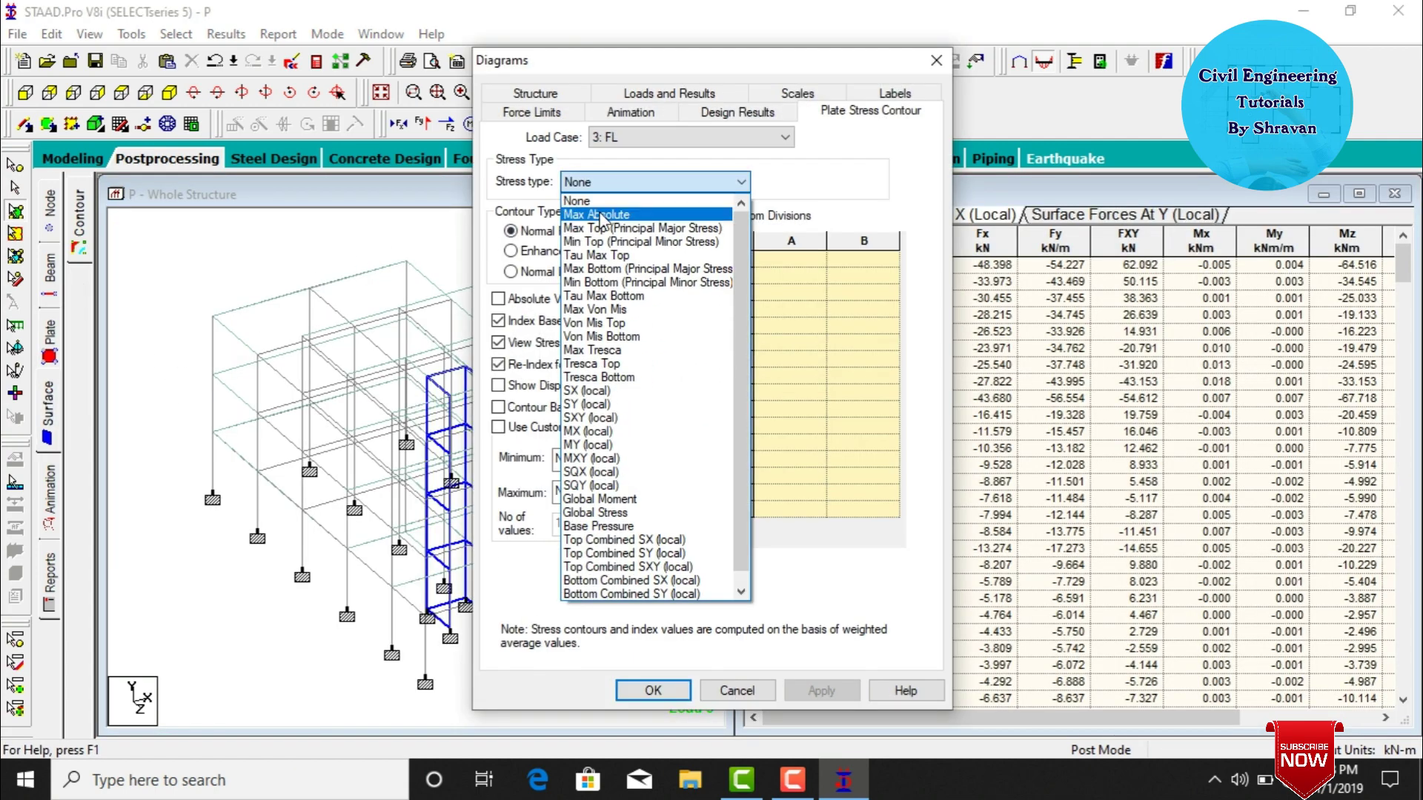
left_click(604, 198)
left_click(821, 691)
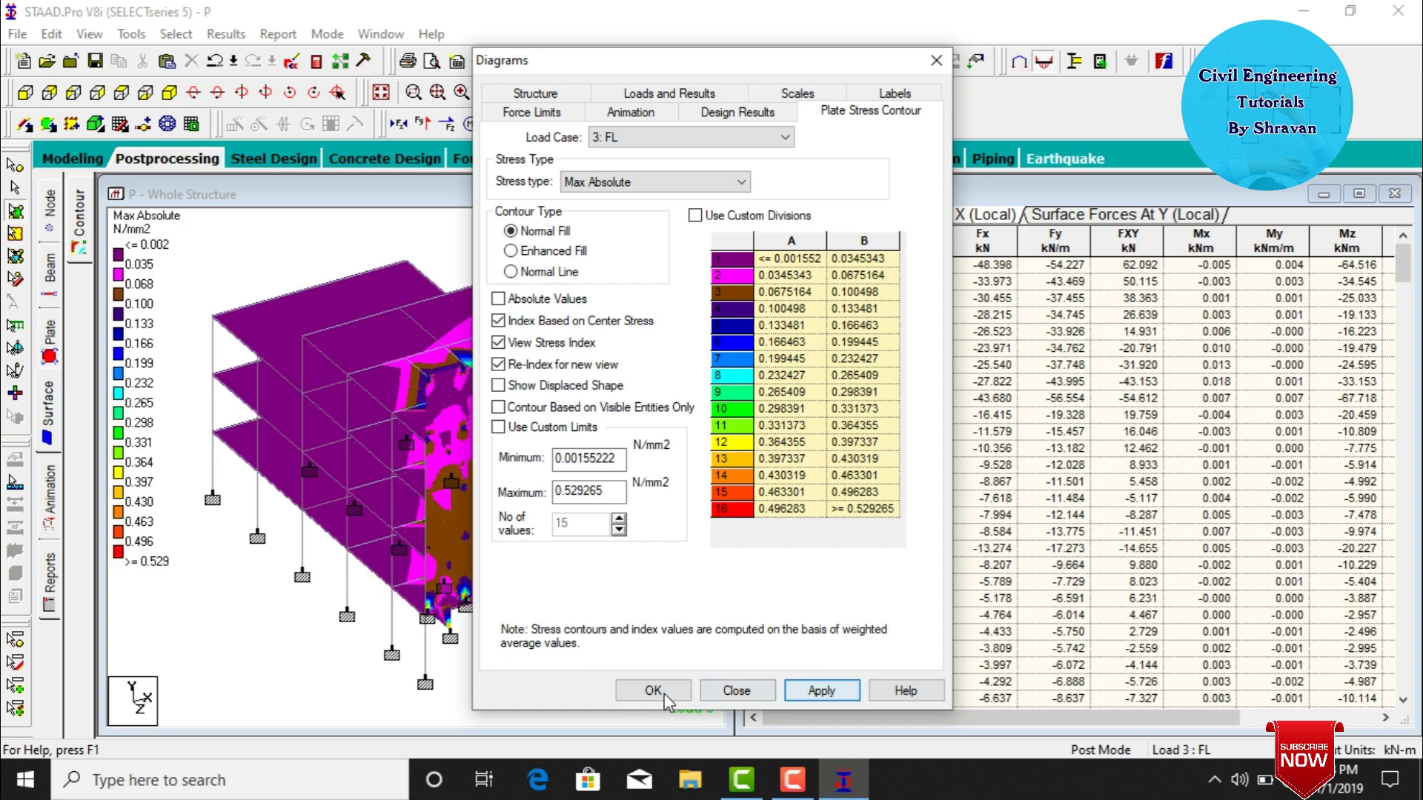
left_click(652, 691)
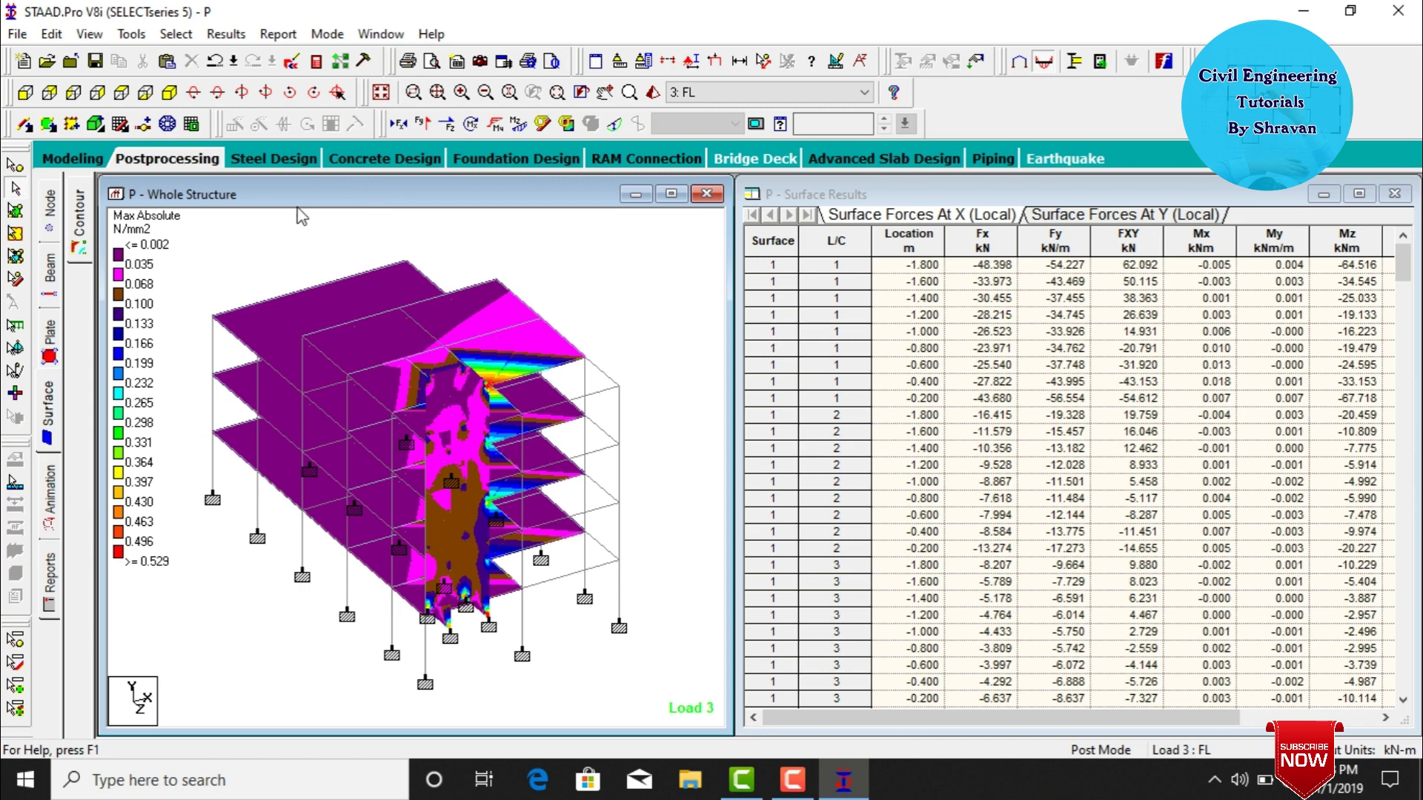
left_click(47, 515)
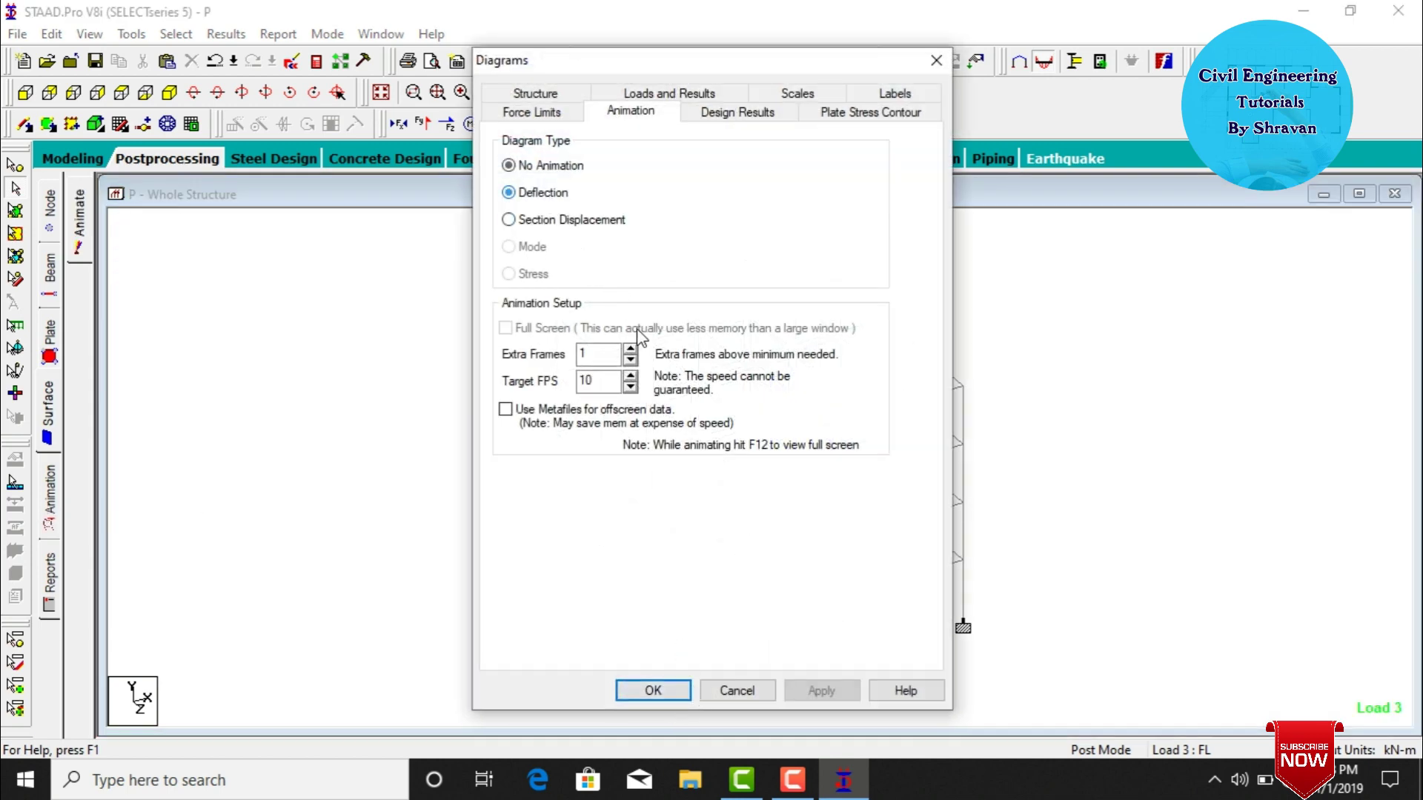
Animate the deflected shape for load cases 1: DL and 2: LL, then return to Modeling.
left_click(822, 691)
left_click(654, 691)
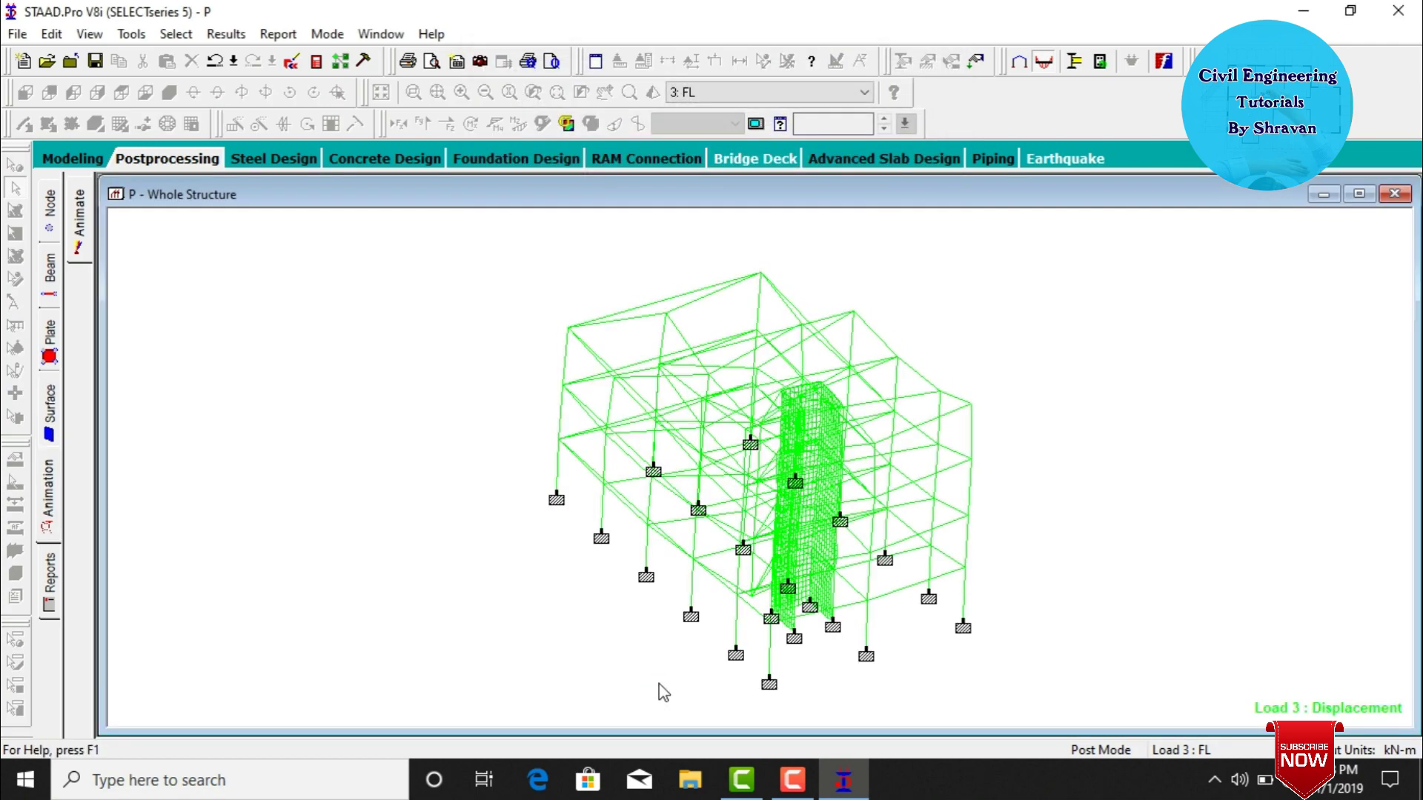
left_click(738, 92)
left_click(703, 108)
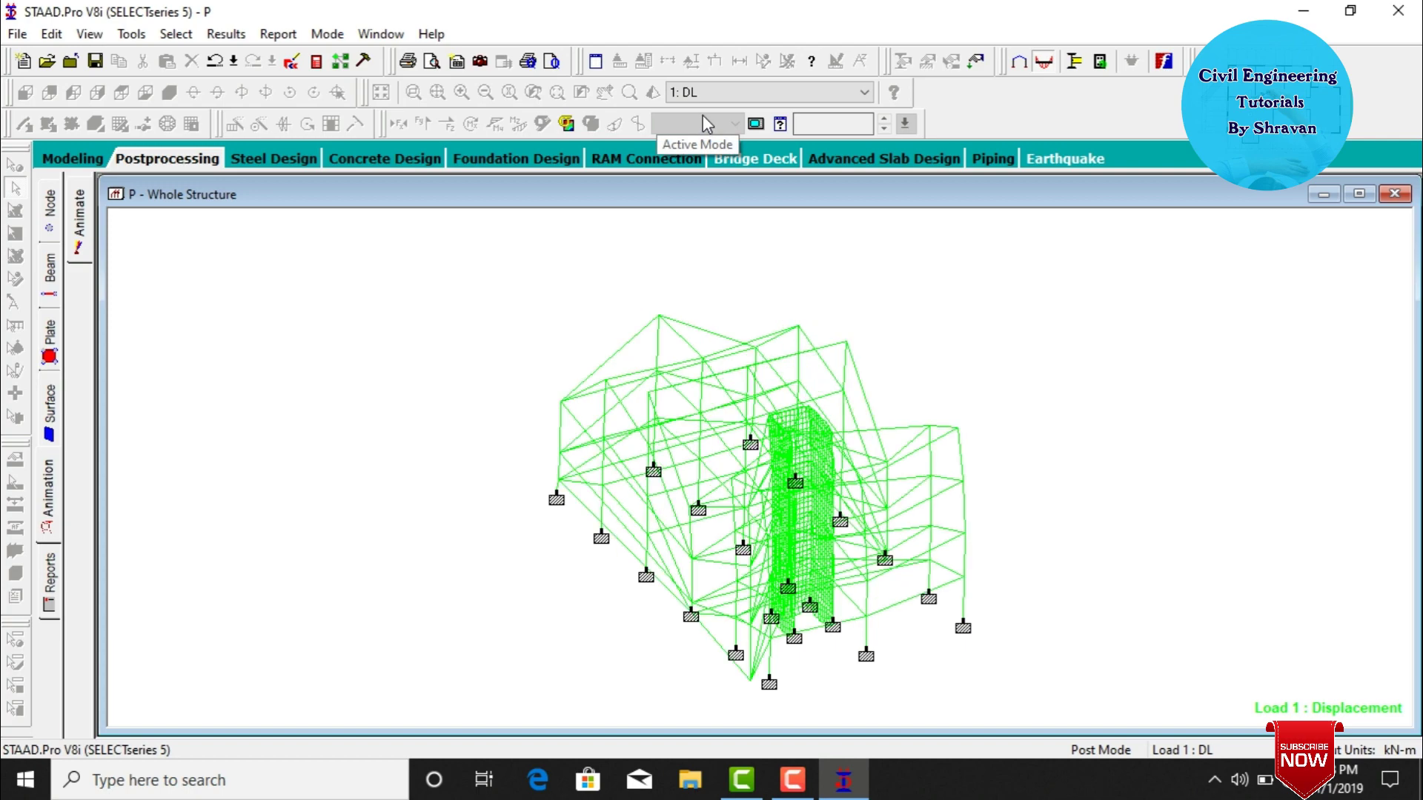
left_click(706, 92)
left_click(704, 120)
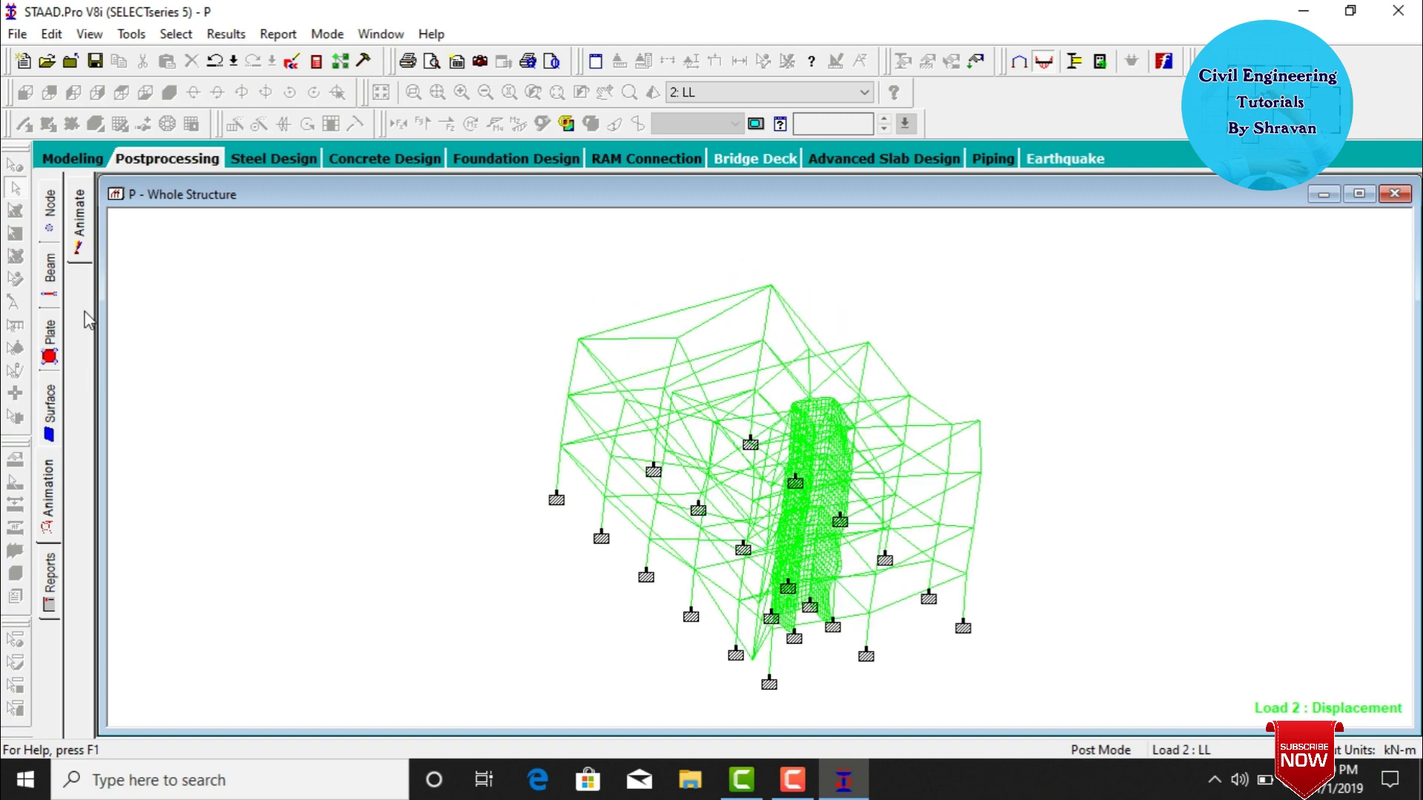
left_click(87, 164)
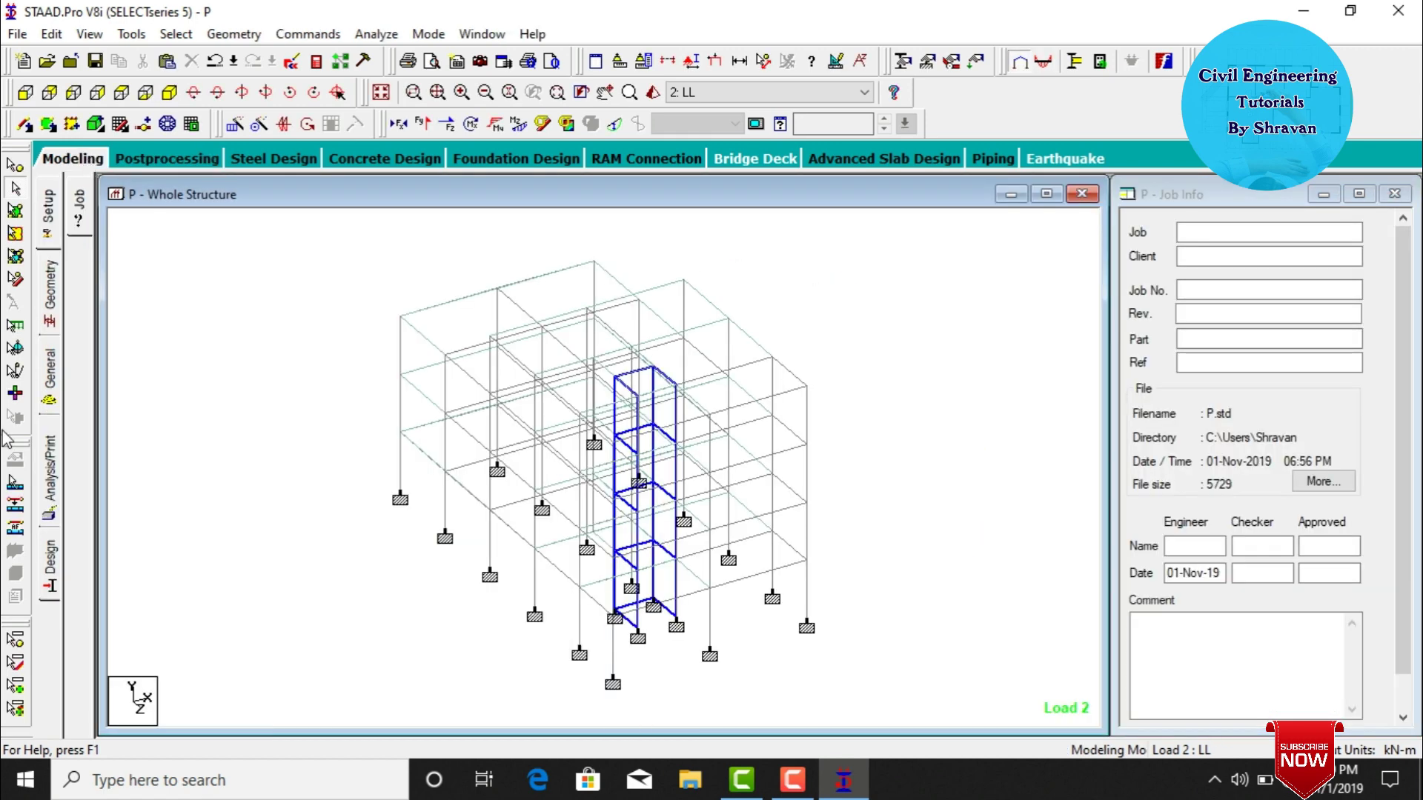
On the Concrete Design page, change the current code from ACI 318 2008 to IS456.
left_click(46, 589)
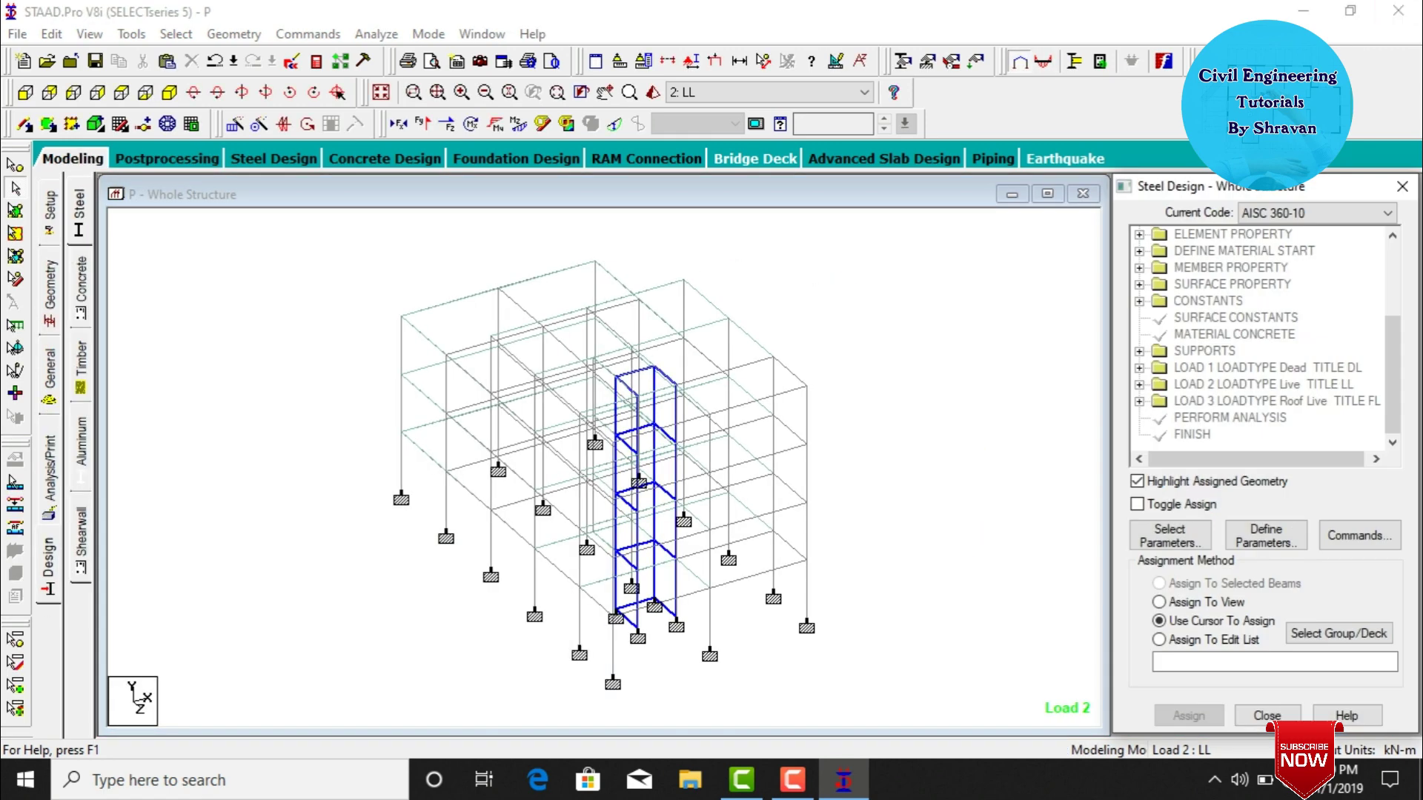
left_click(94, 294)
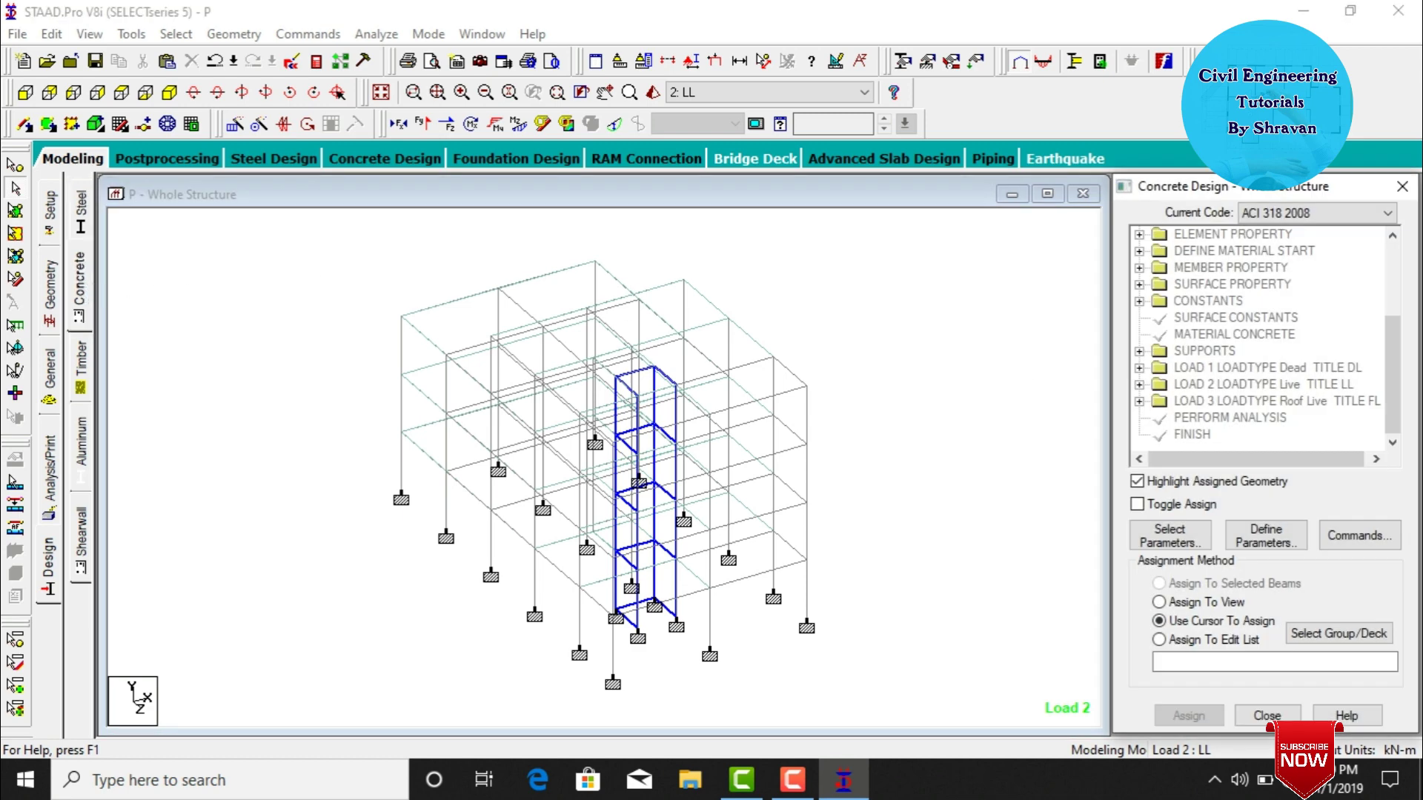
left_click(1334, 215)
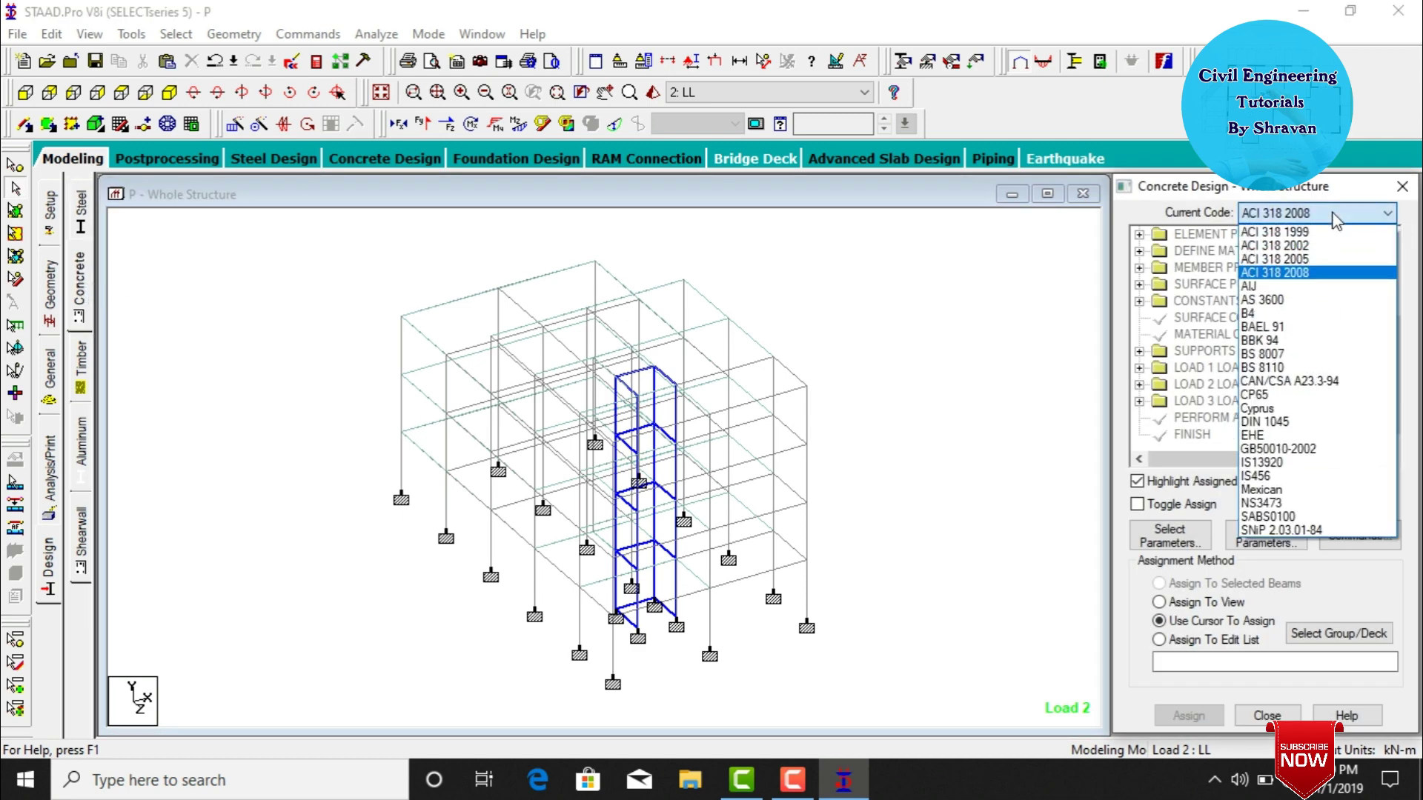
left_click(1284, 478)
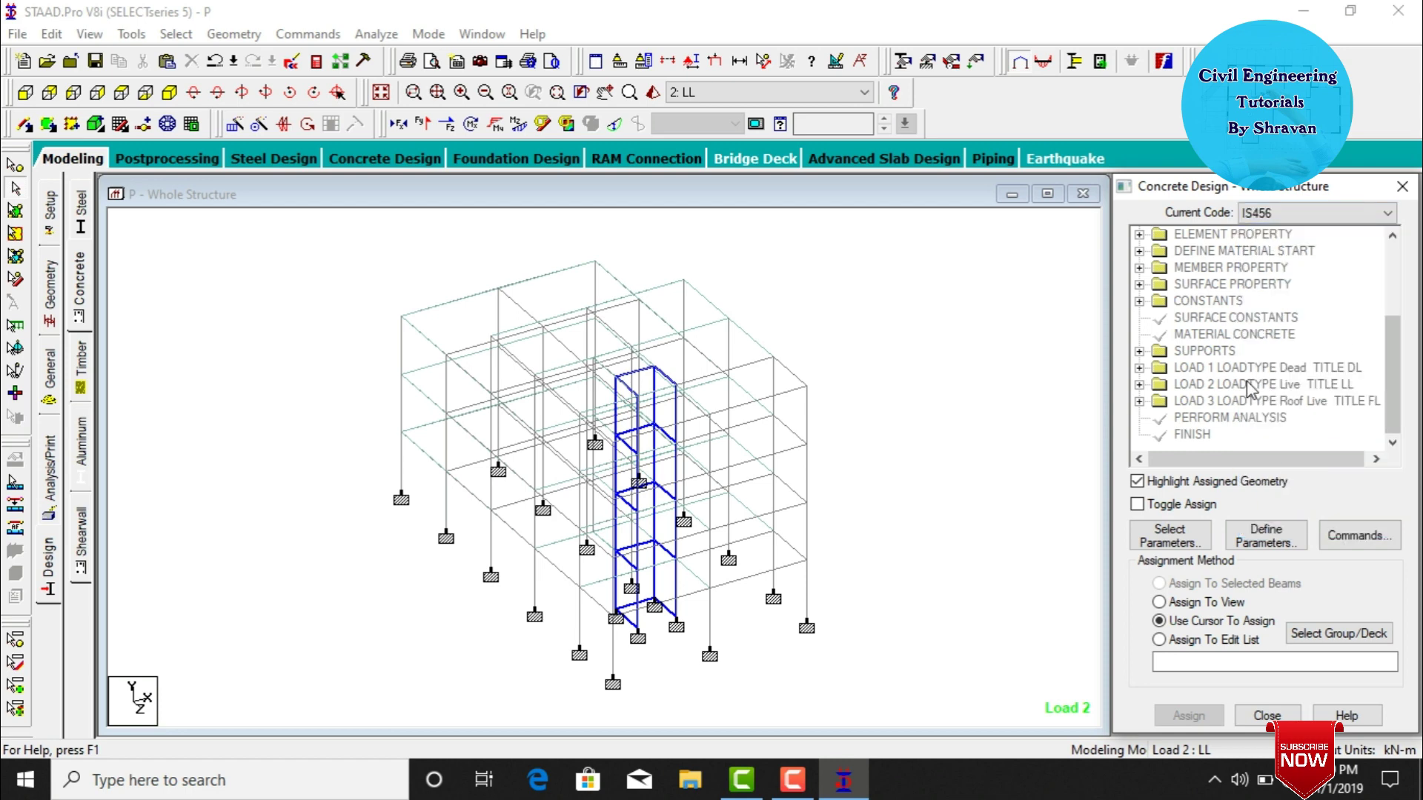
Choose Fc, Fymain and Fysec as the design parameters, clearing earlier selections.
left_click(1164, 538)
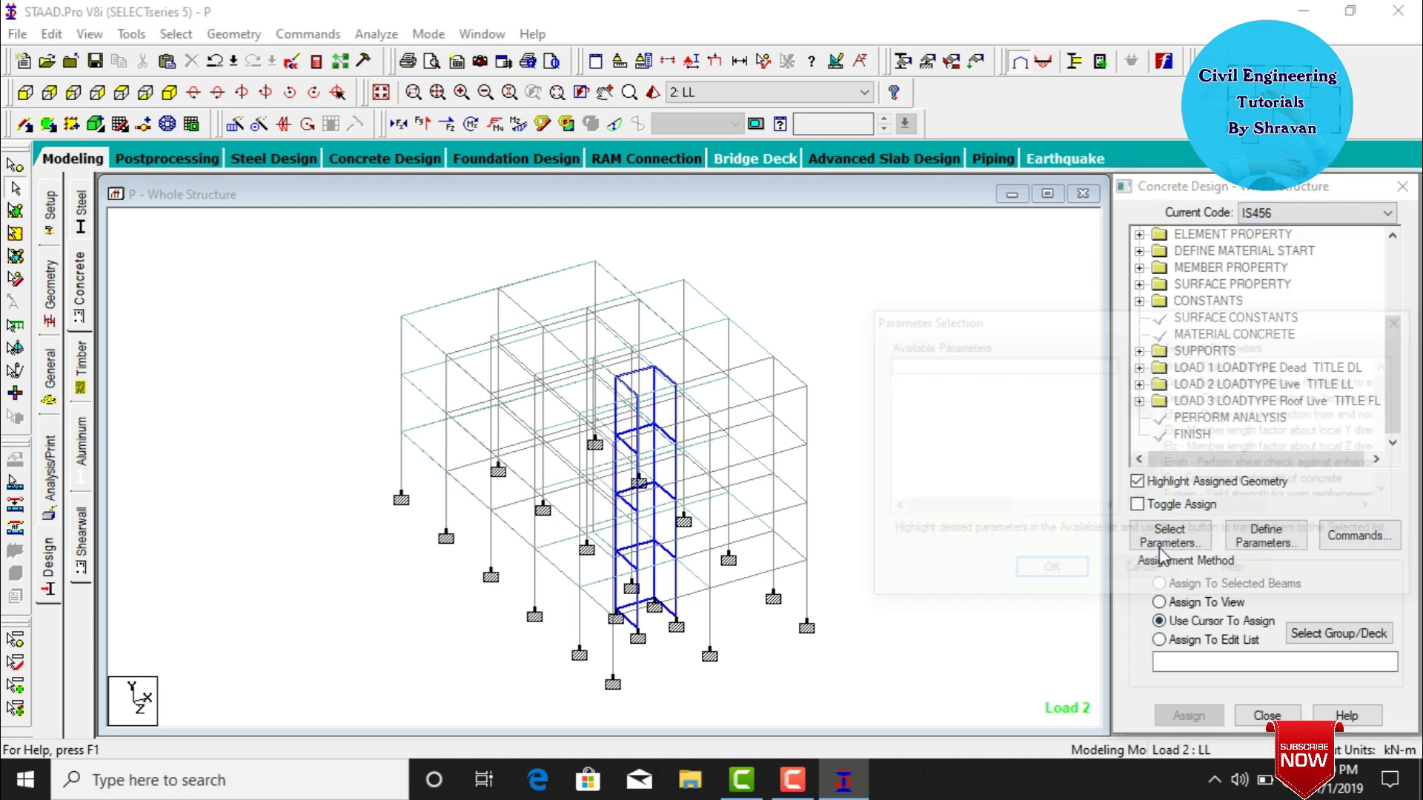
left_click(1143, 500)
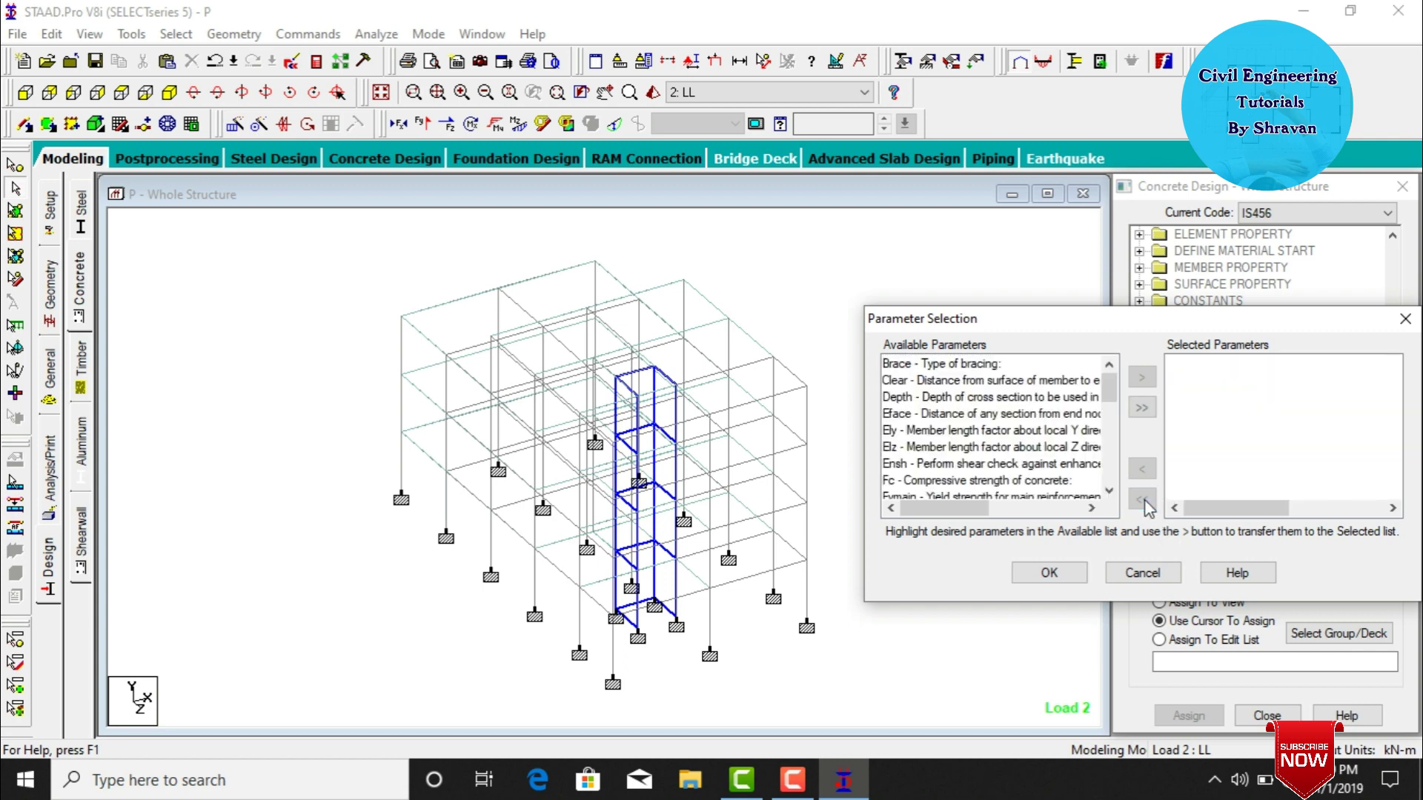
double_click(1021, 482)
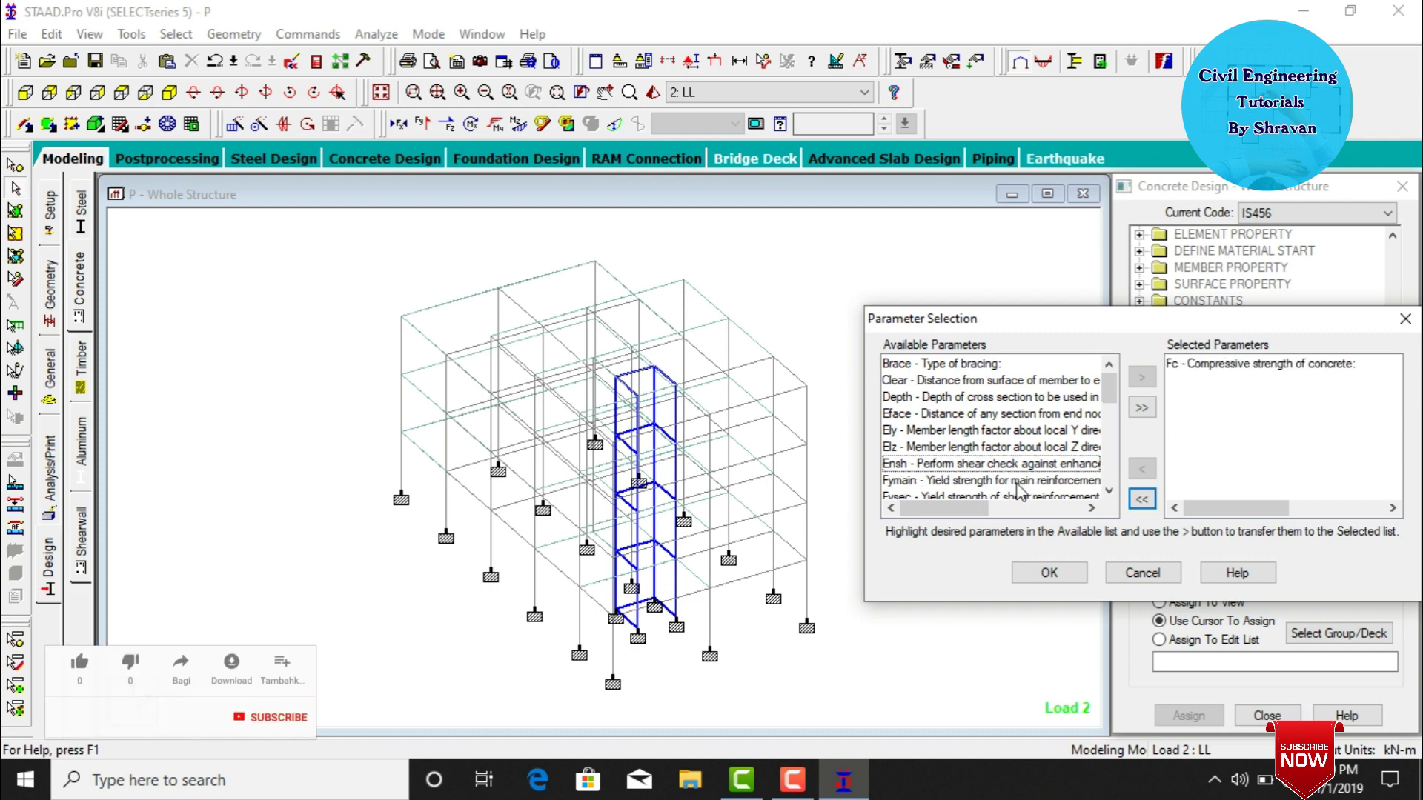
double_click(968, 483)
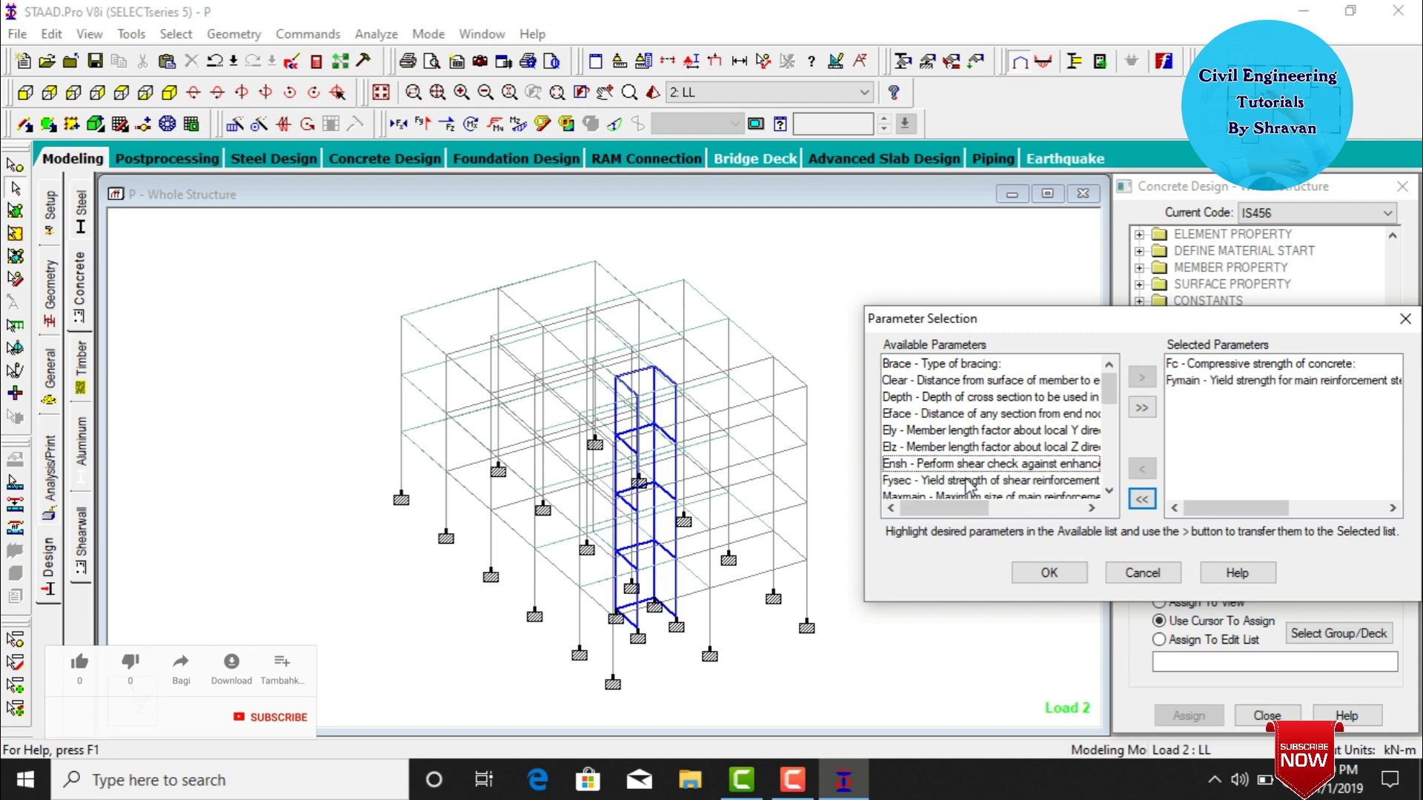
double_click(964, 483)
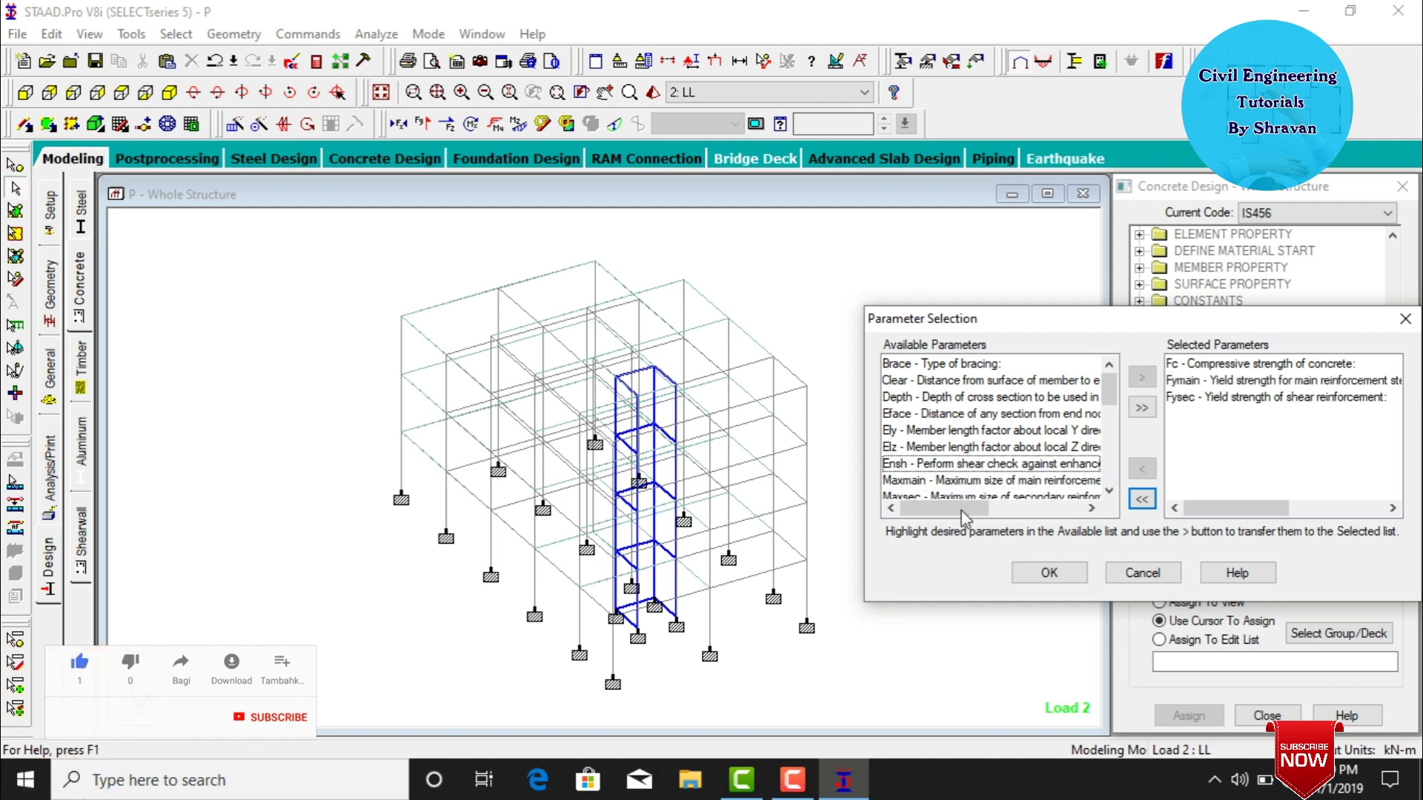
left_click(1042, 575)
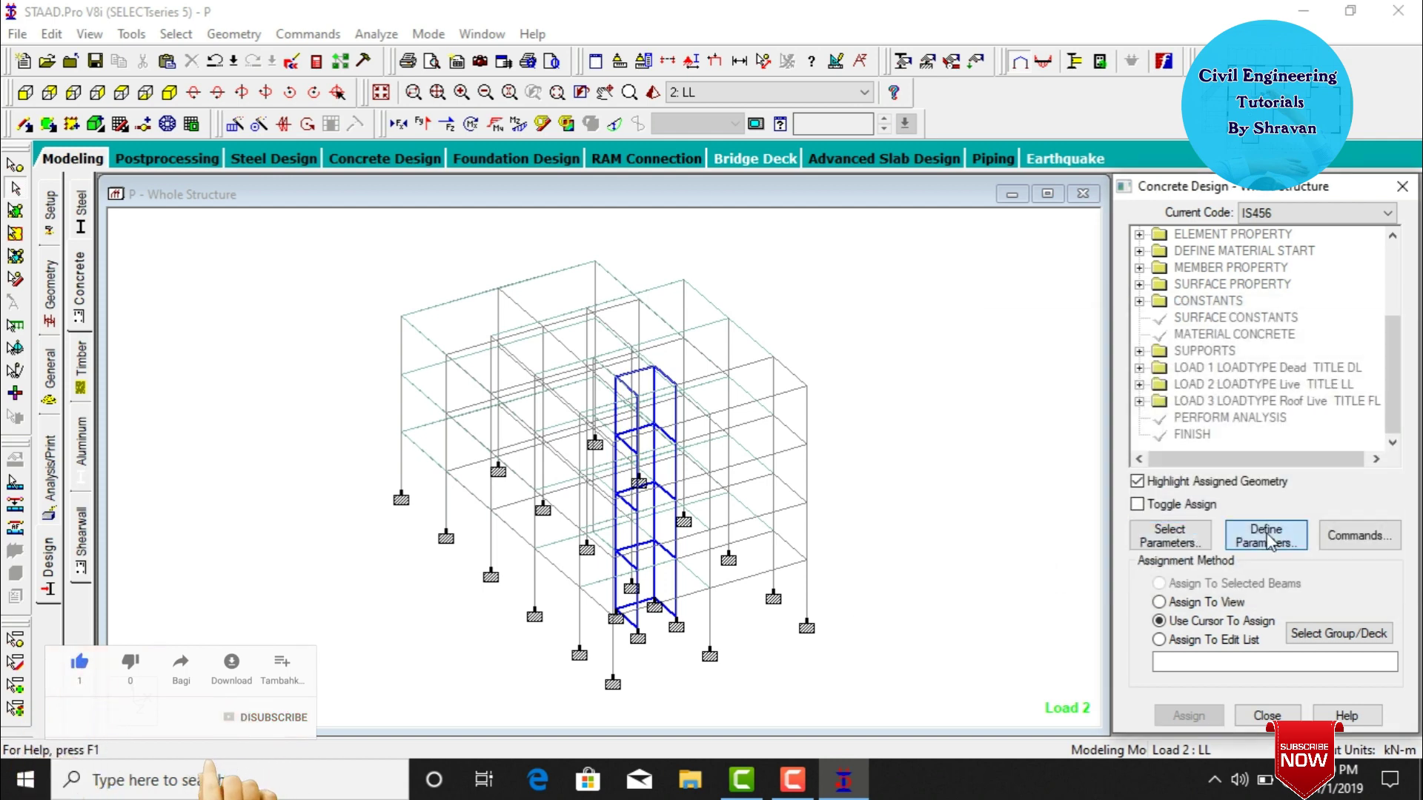
Enter FC 40000 and FYMAIN and FYSEC 600000 kN/m2 as parameter values.
left_click(1268, 536)
left_click_drag(808, 324, 730, 338)
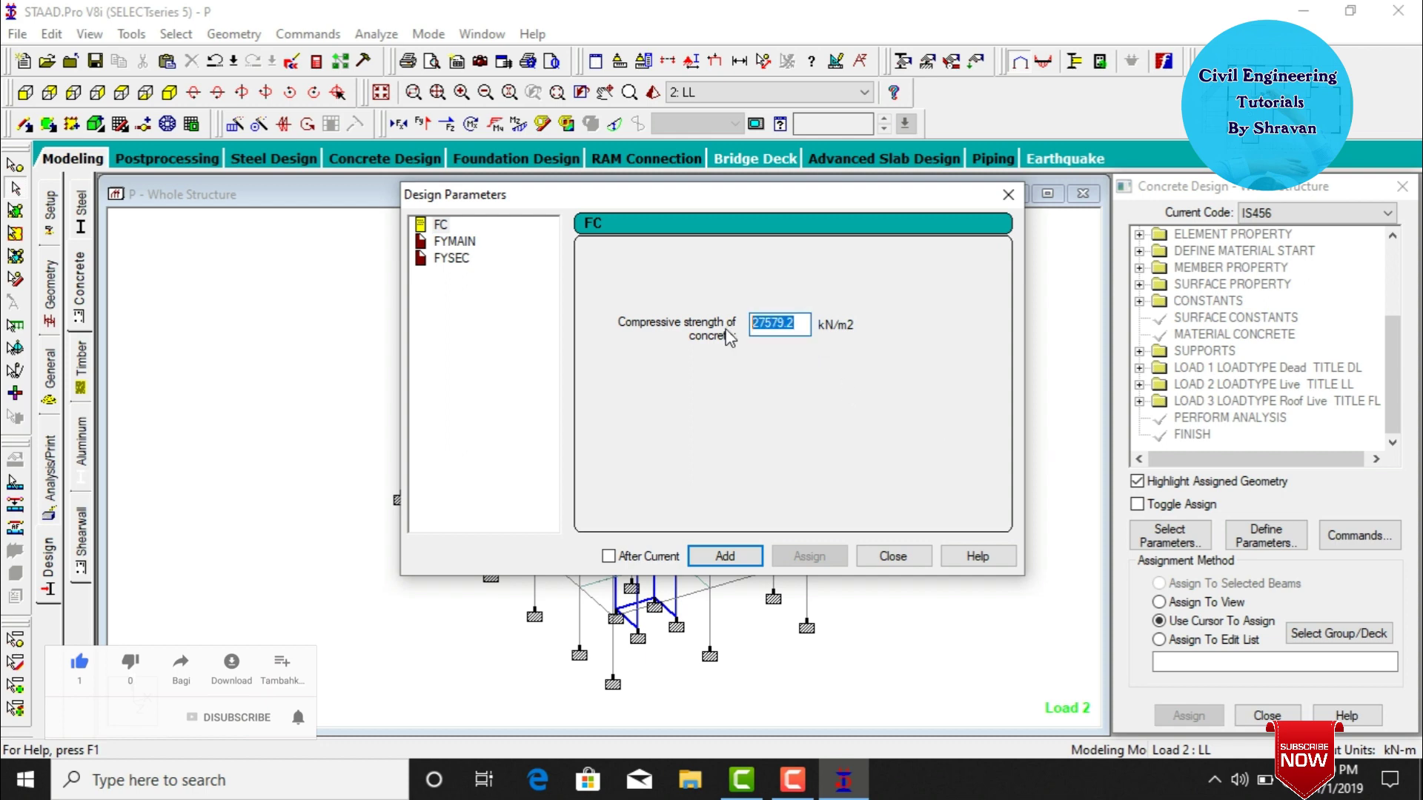
type("40000")
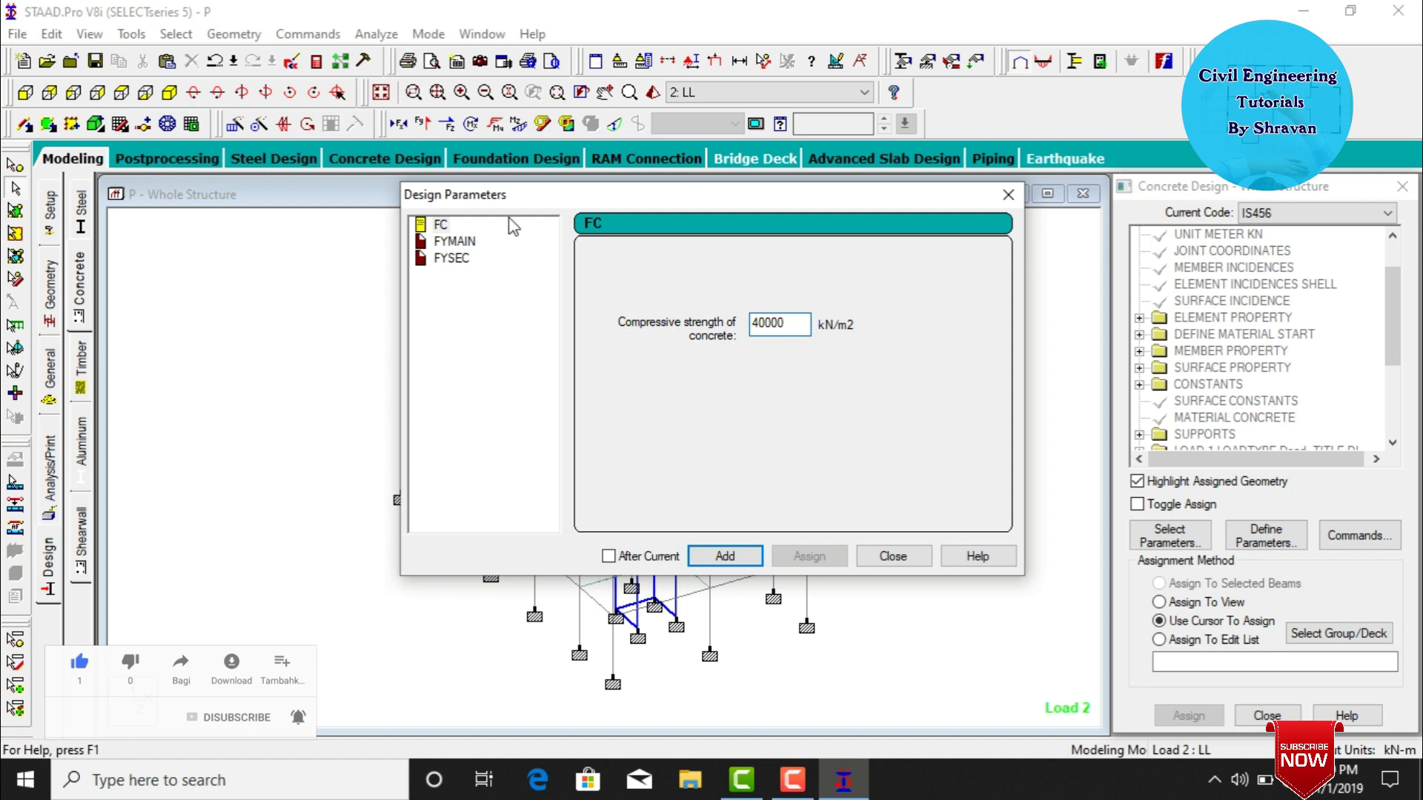
left_click(452, 242)
double_click(804, 323)
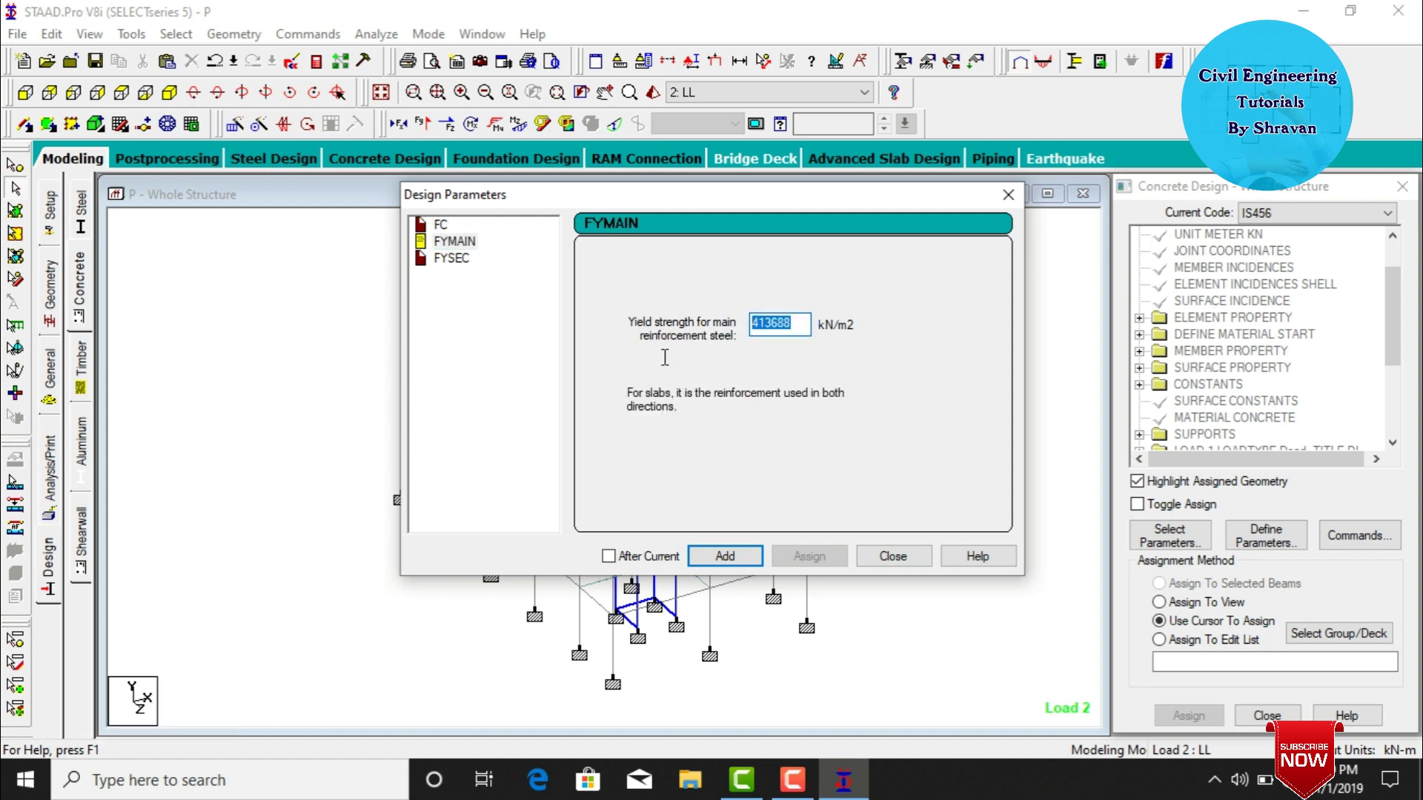
type("600000")
left_click(452, 258)
double_click(779, 323)
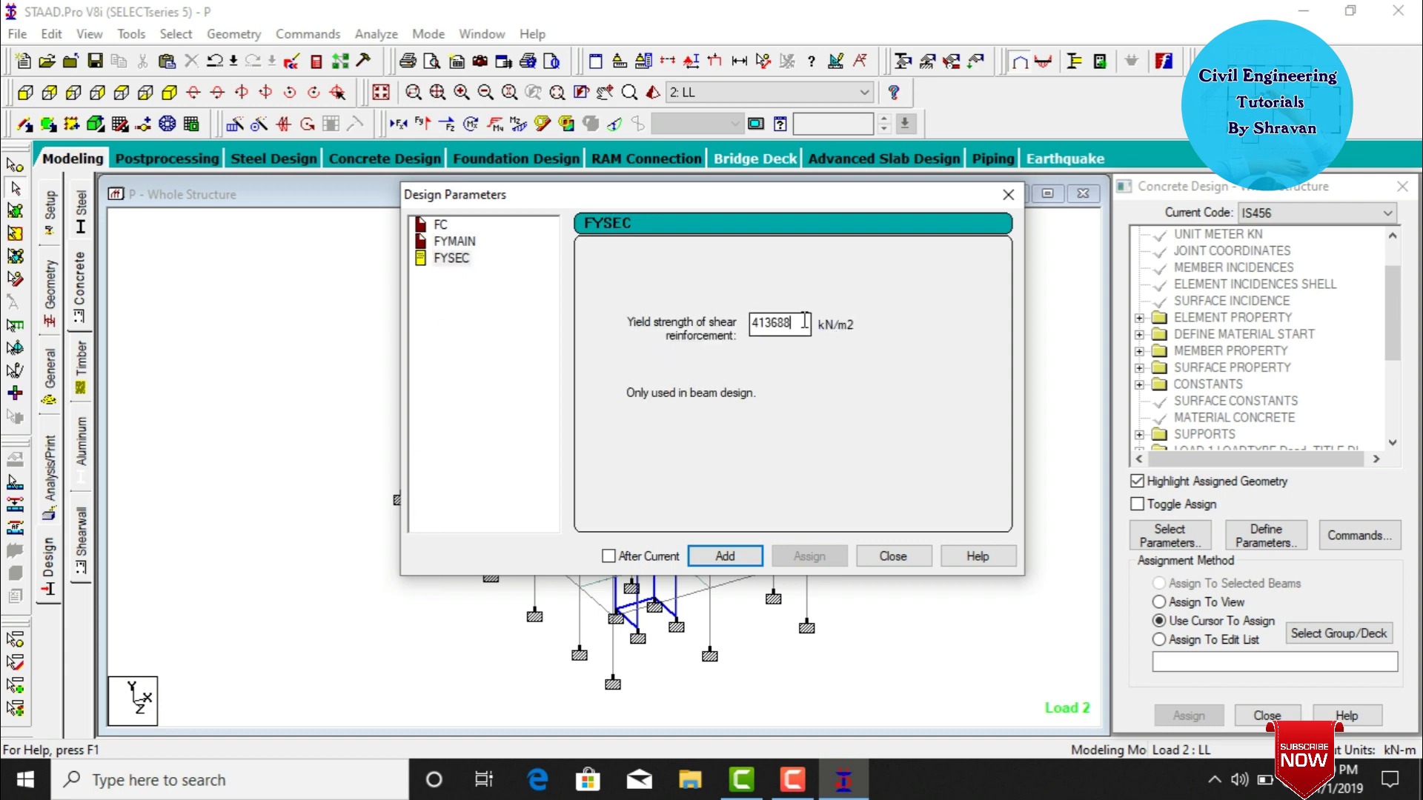
type("6")
left_click(893, 557)
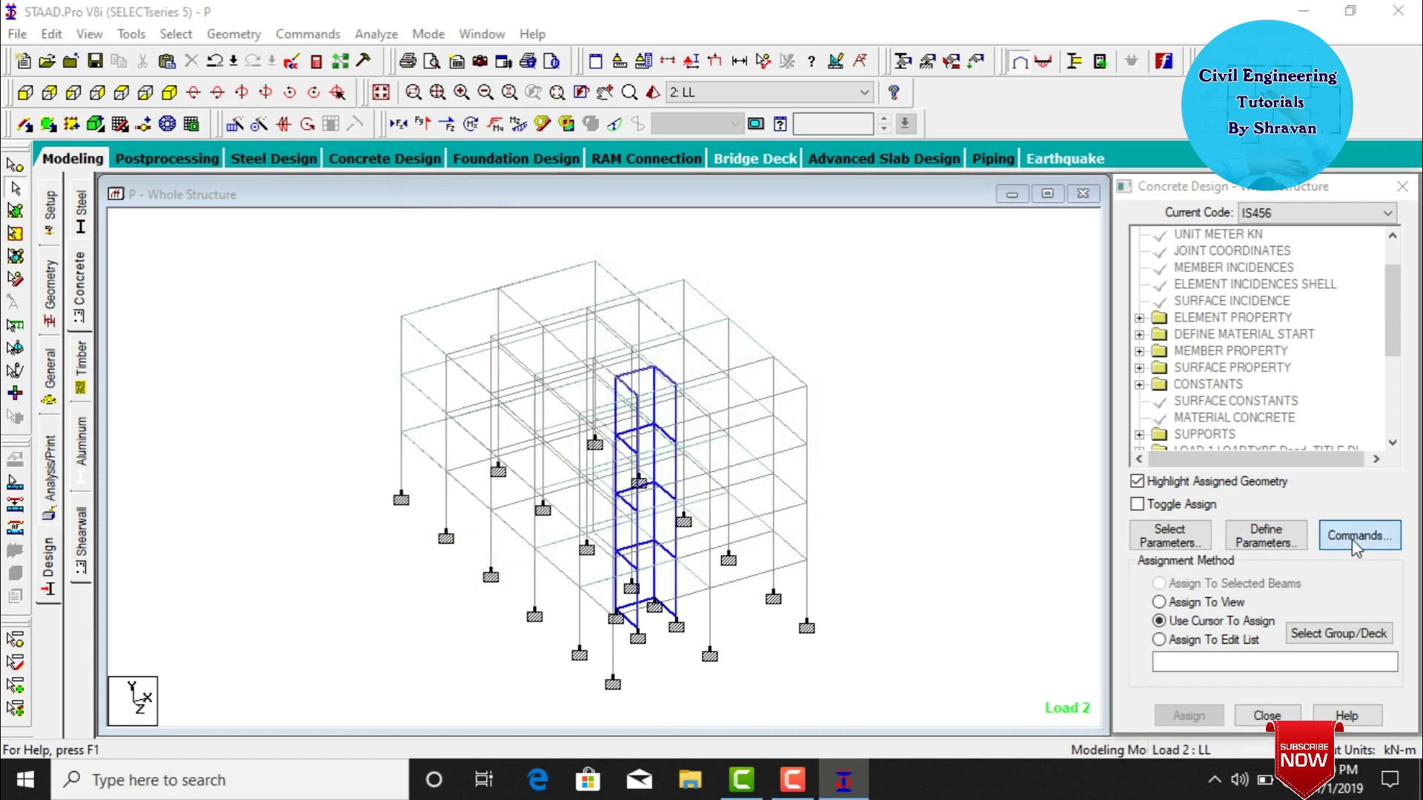
Add DESIGN BEAM, DESIGN COLUMN, DESIGN ELEMENT and TAKE OFF commands to the design block.
left_click(1359, 535)
left_click(894, 305)
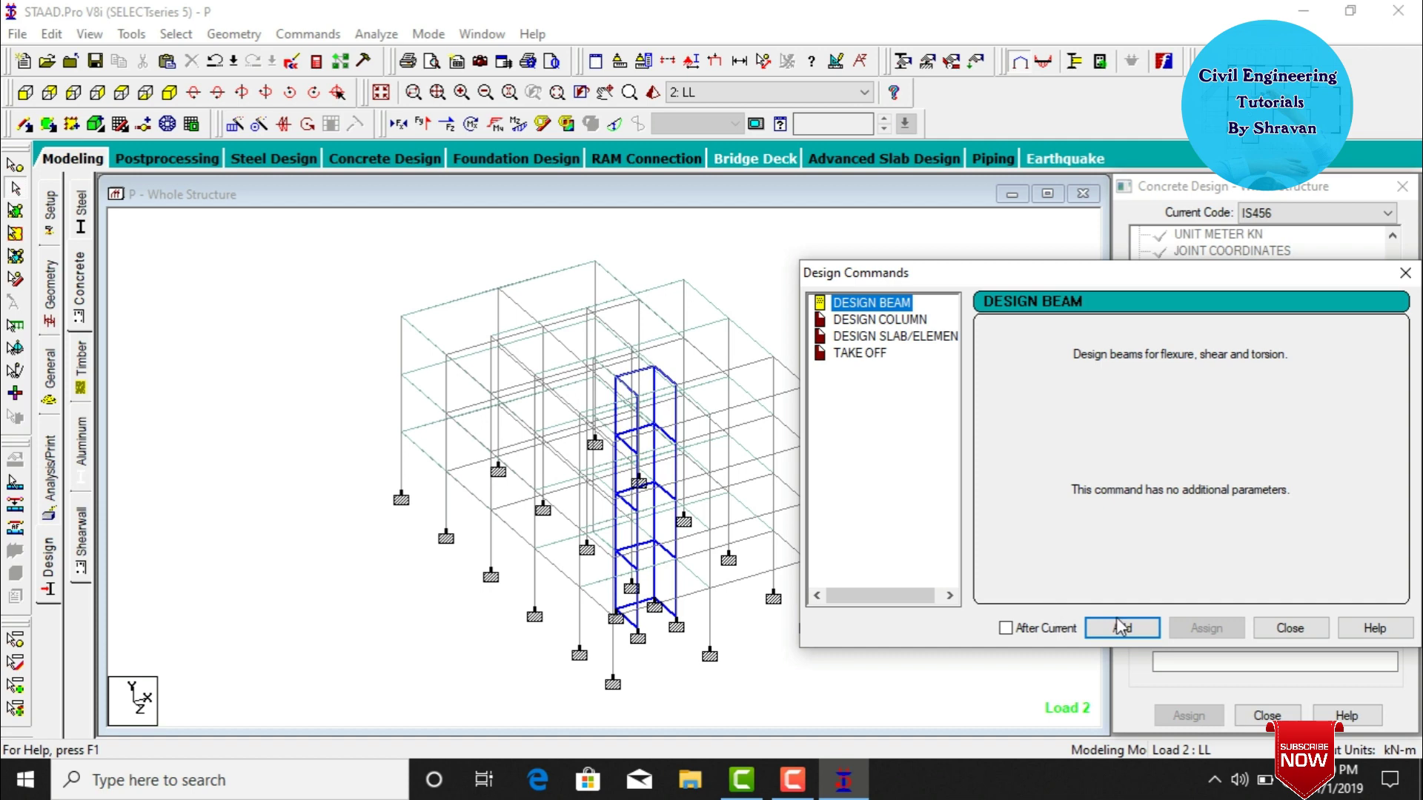
left_click(913, 320)
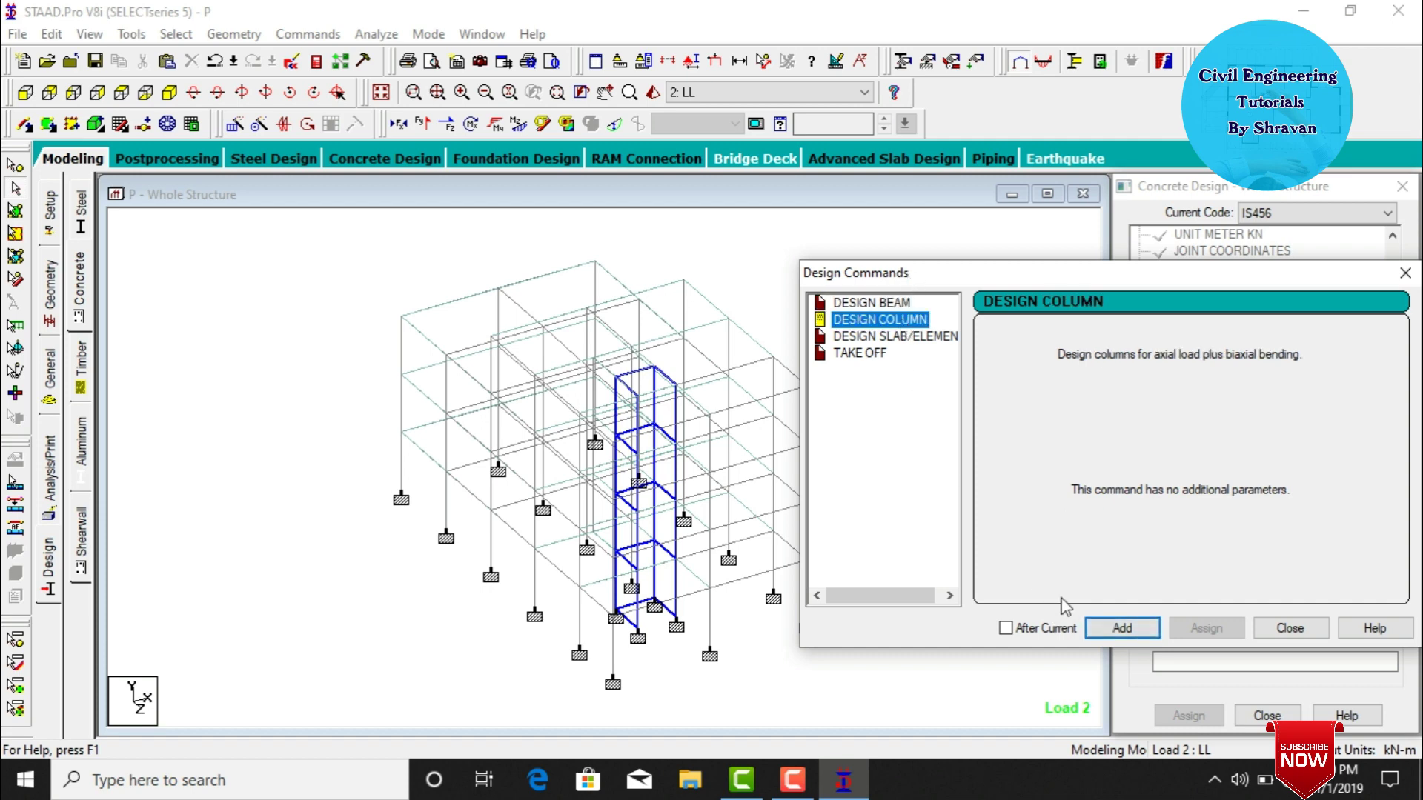
left_click(1121, 629)
left_click(899, 337)
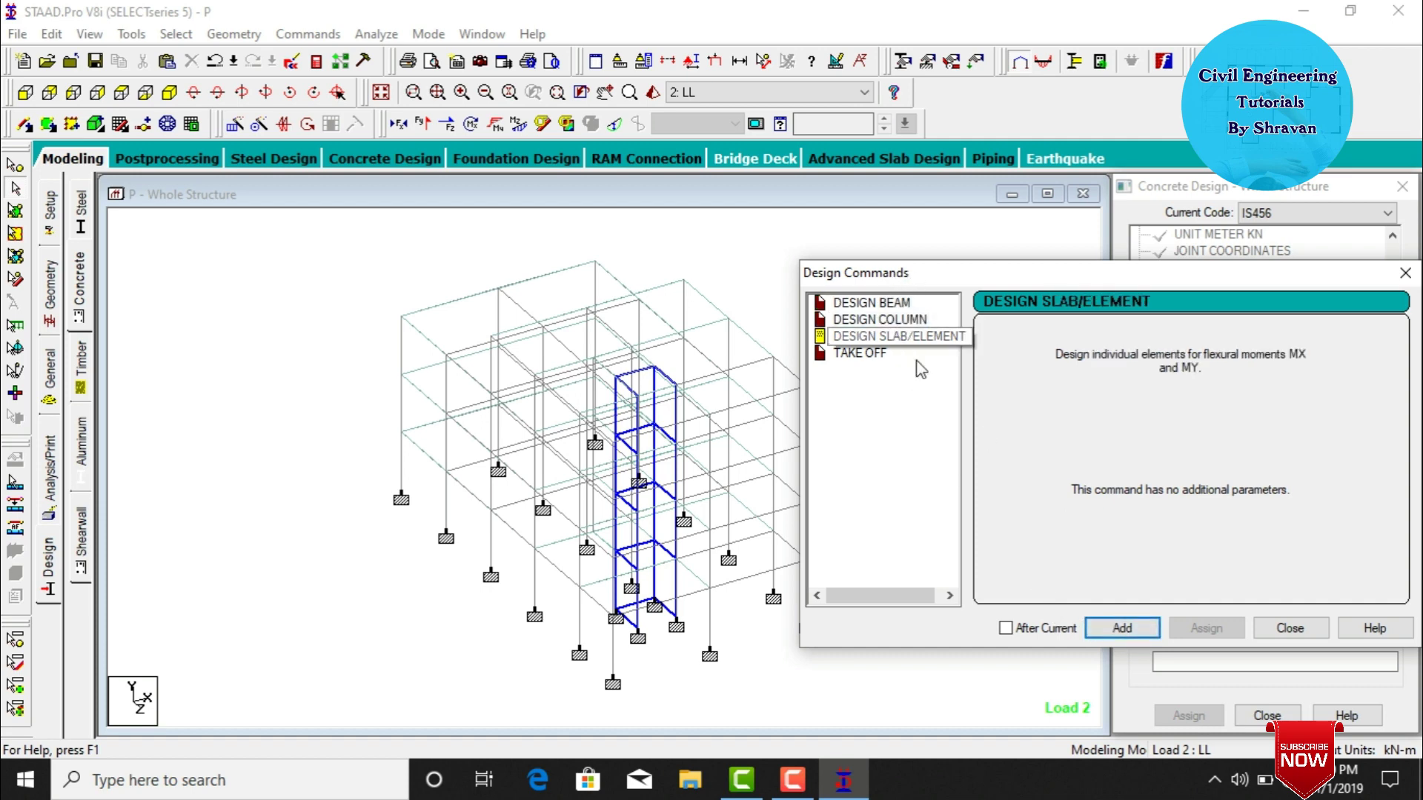
left_click(1123, 629)
left_click(869, 338)
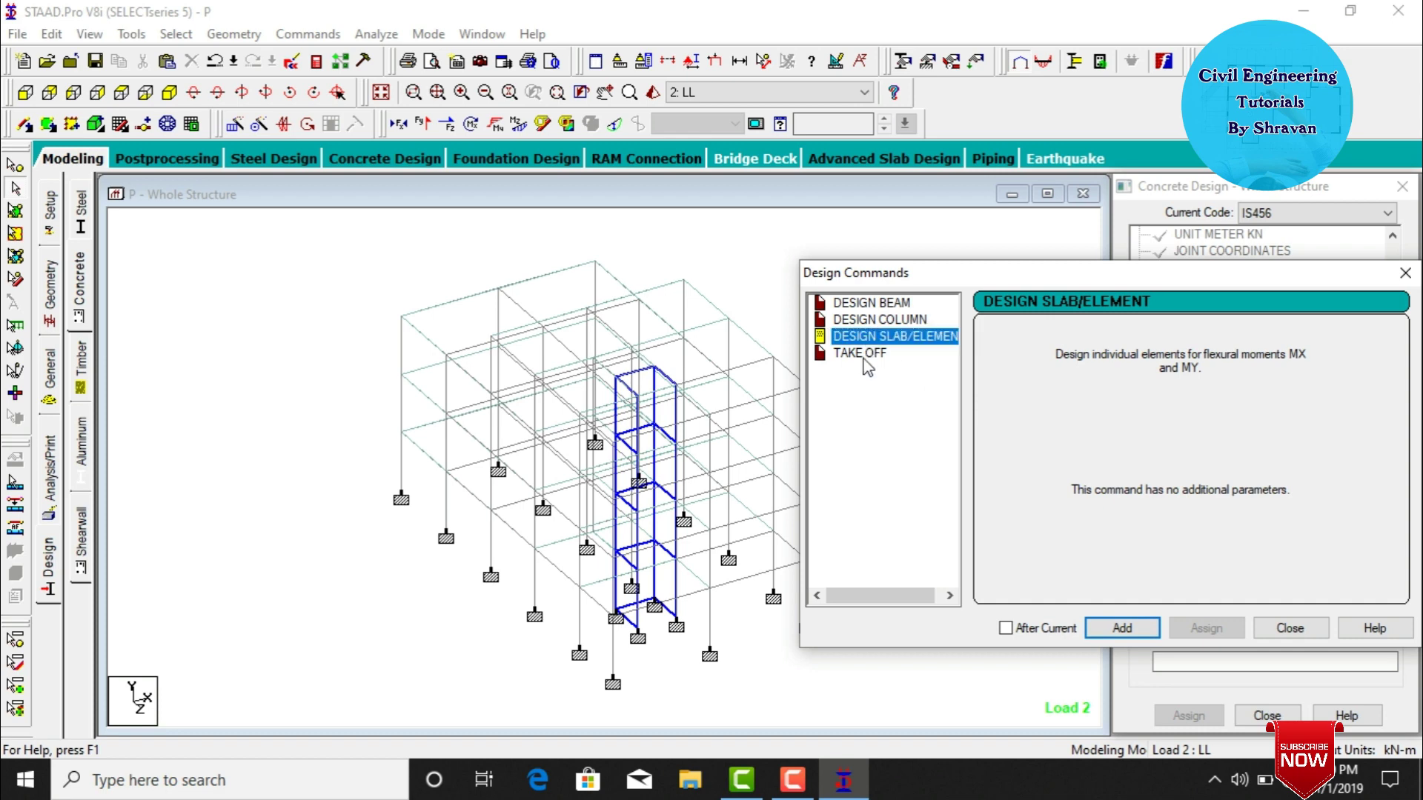
left_click(864, 354)
left_click(1122, 629)
left_click(1290, 629)
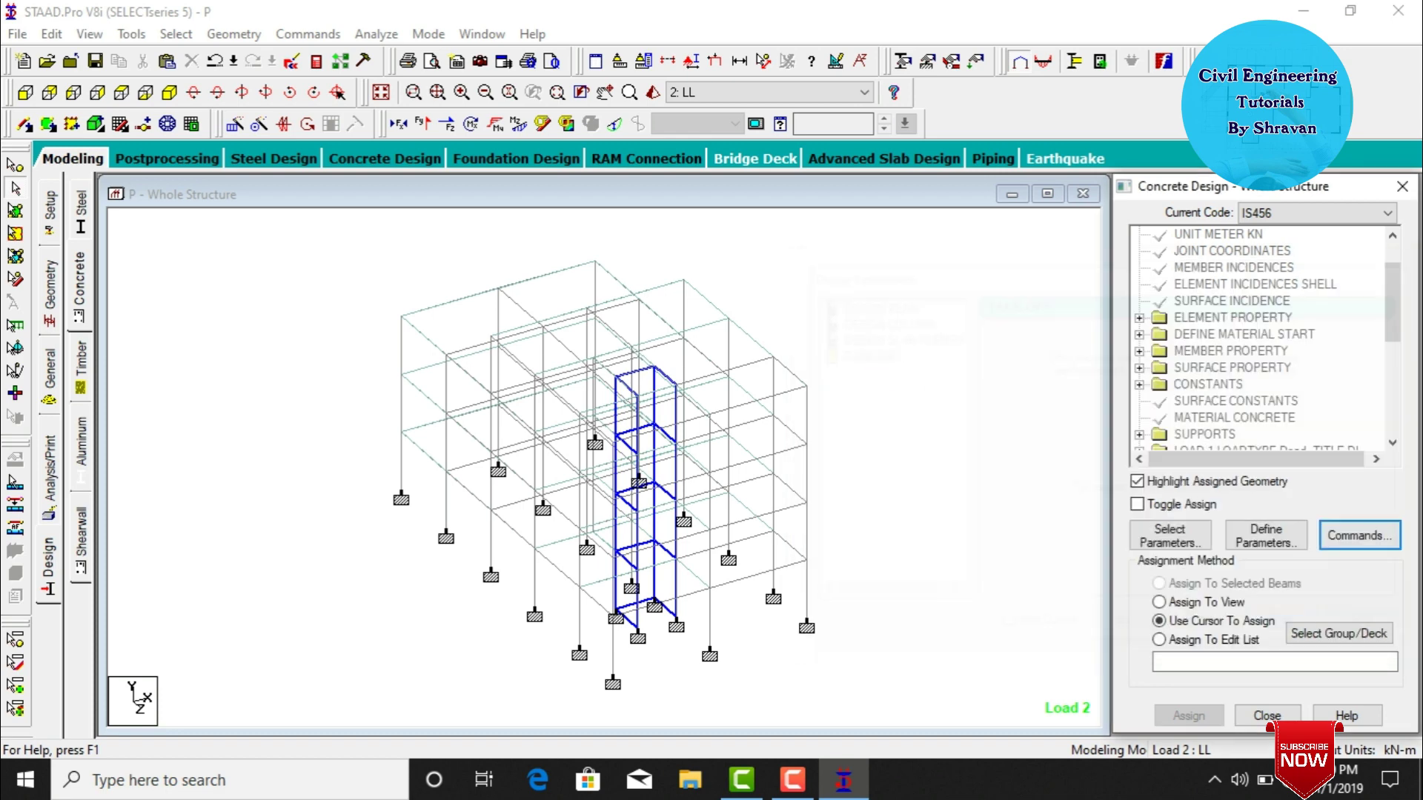
left_click_drag(1397, 292, 1397, 385)
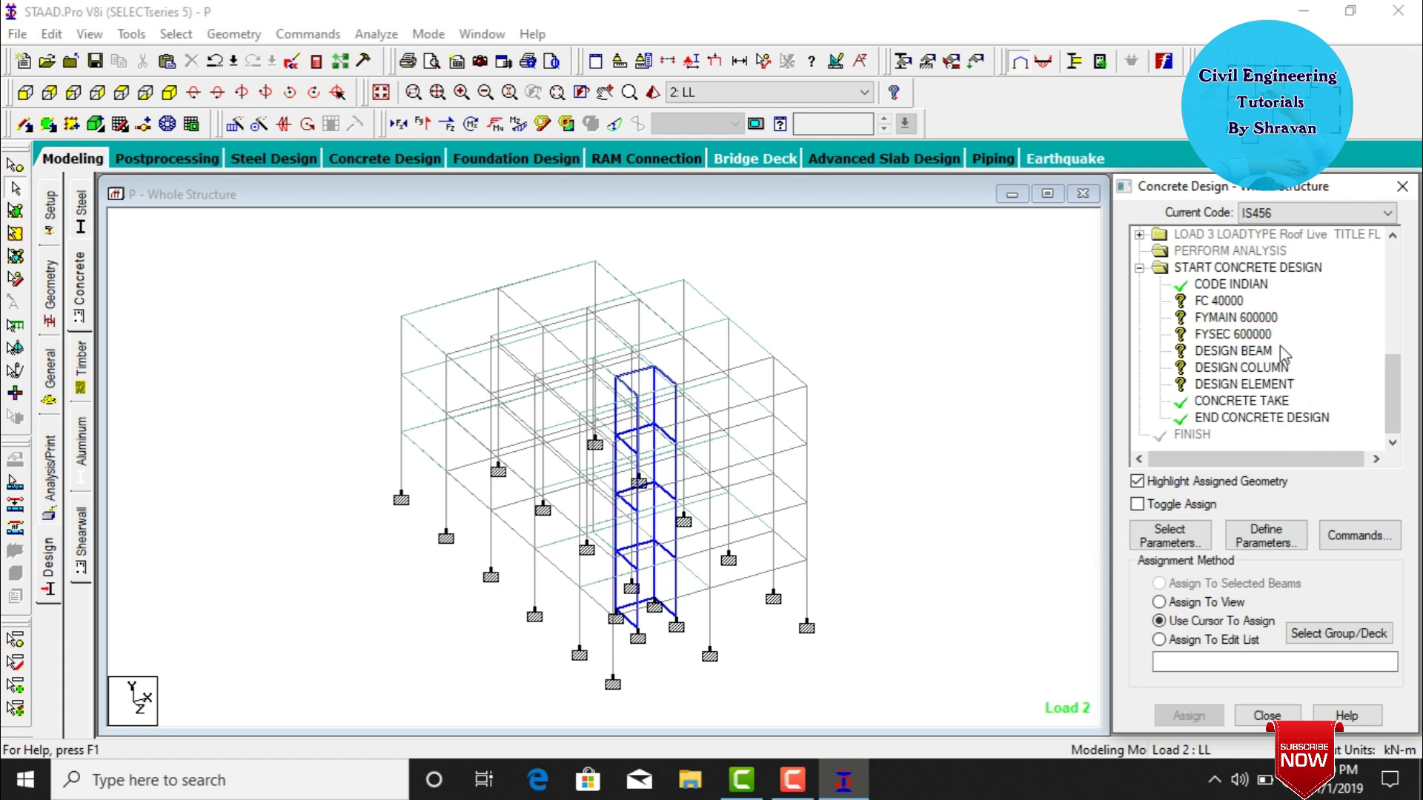
Assign FC 40000, FYMAIN 600000 and FYSEC 600000 to the whole structure in view.
left_click(1223, 302)
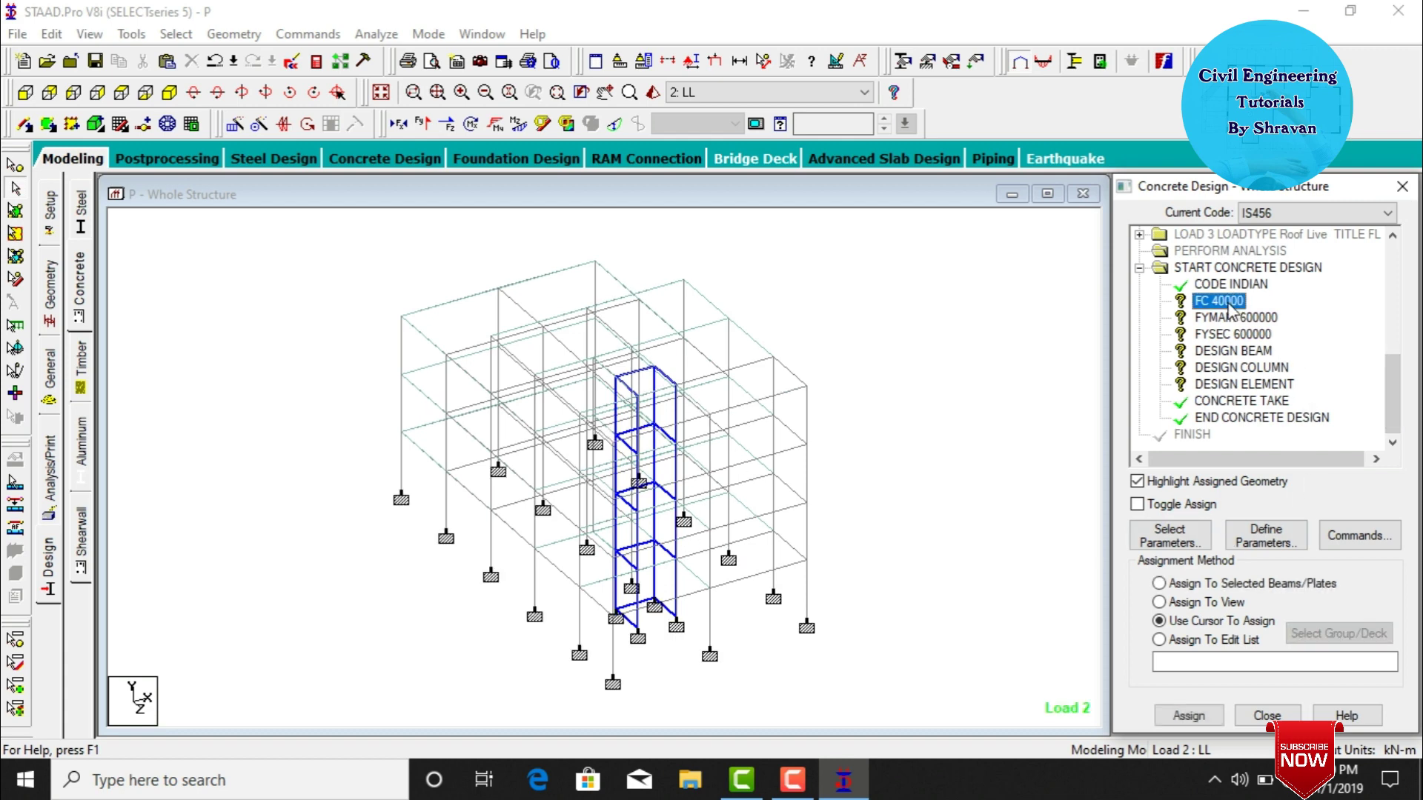
left_click(1216, 603)
left_click(1186, 715)
left_click(1278, 513)
left_click(1068, 458)
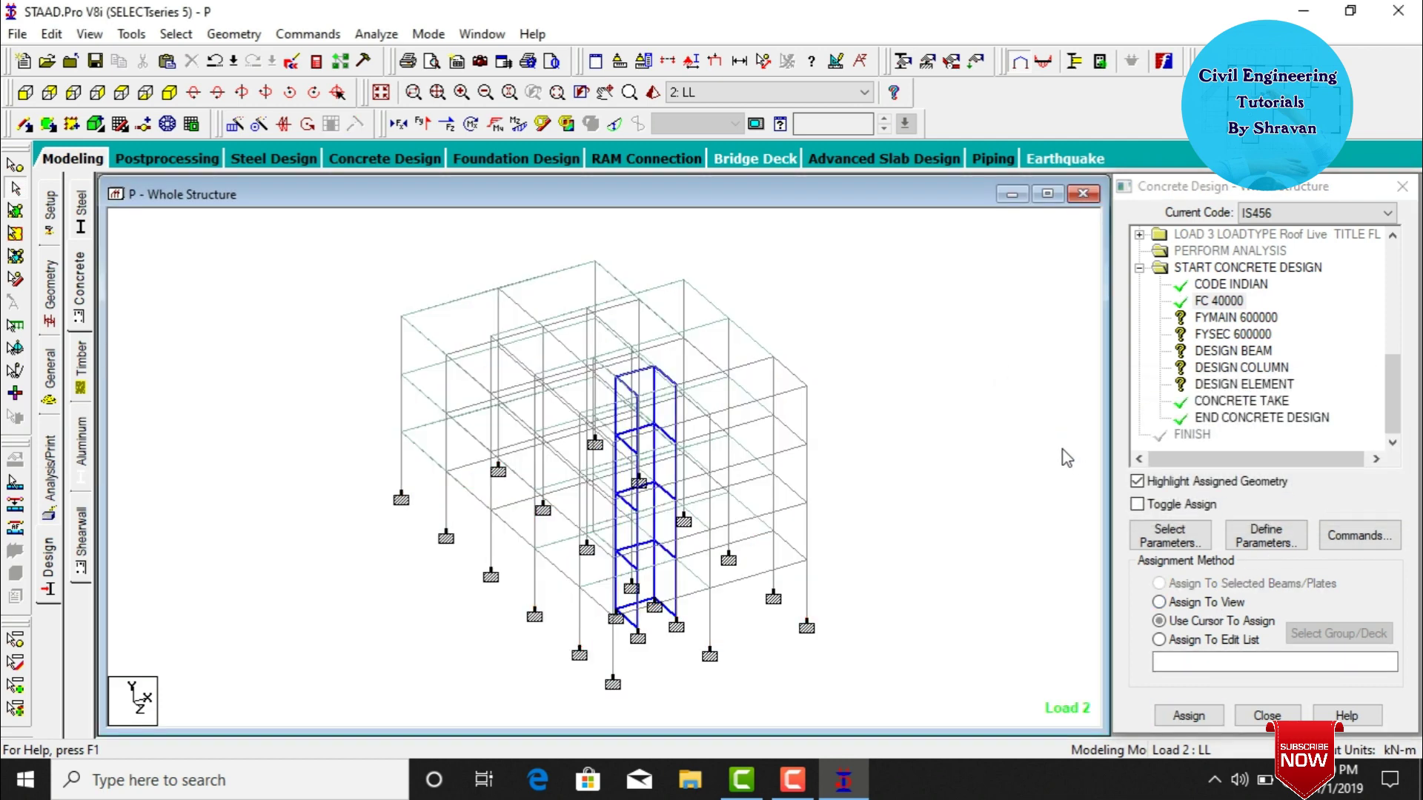
left_click(1236, 320)
left_click(1207, 602)
left_click(1189, 715)
left_click(1278, 510)
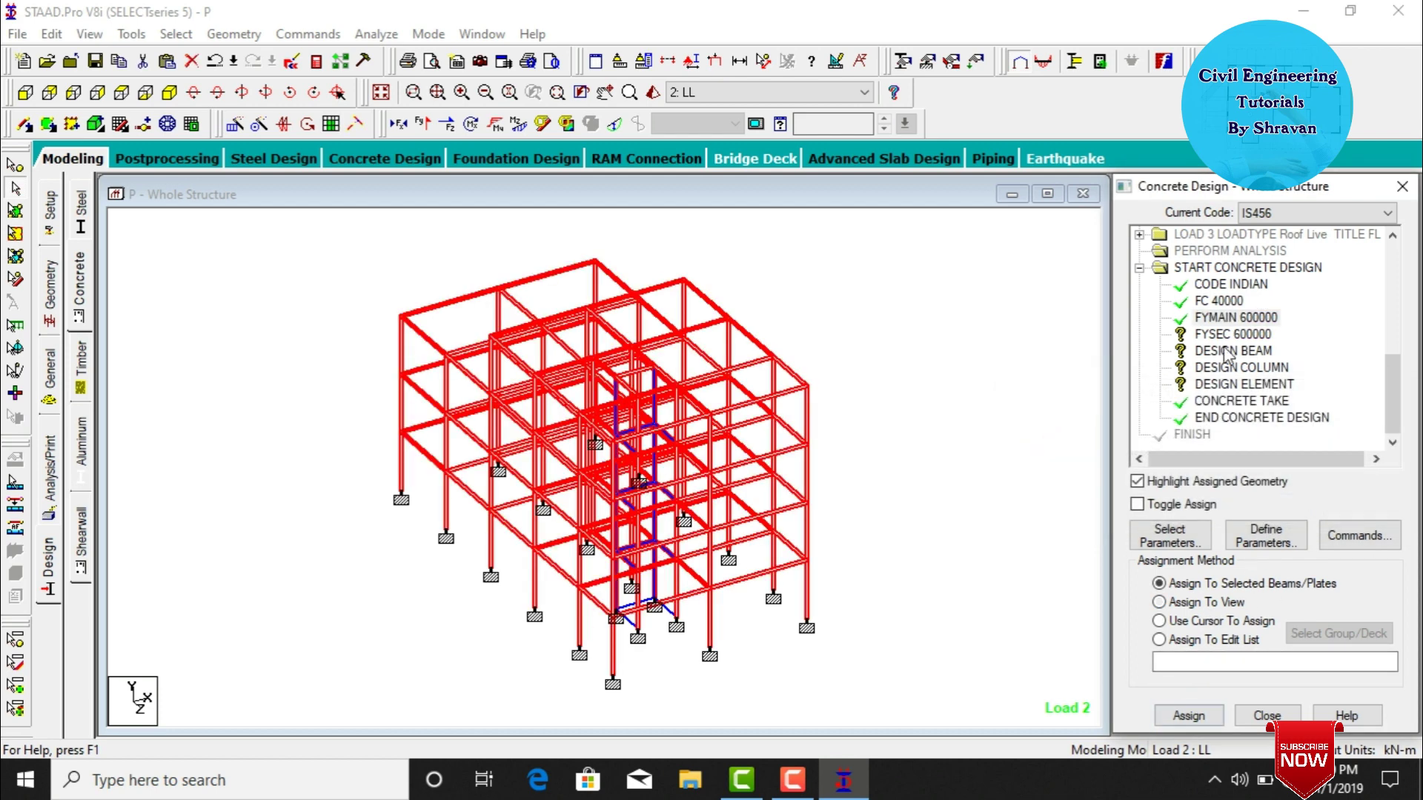
left_click(1230, 334)
left_click(1195, 602)
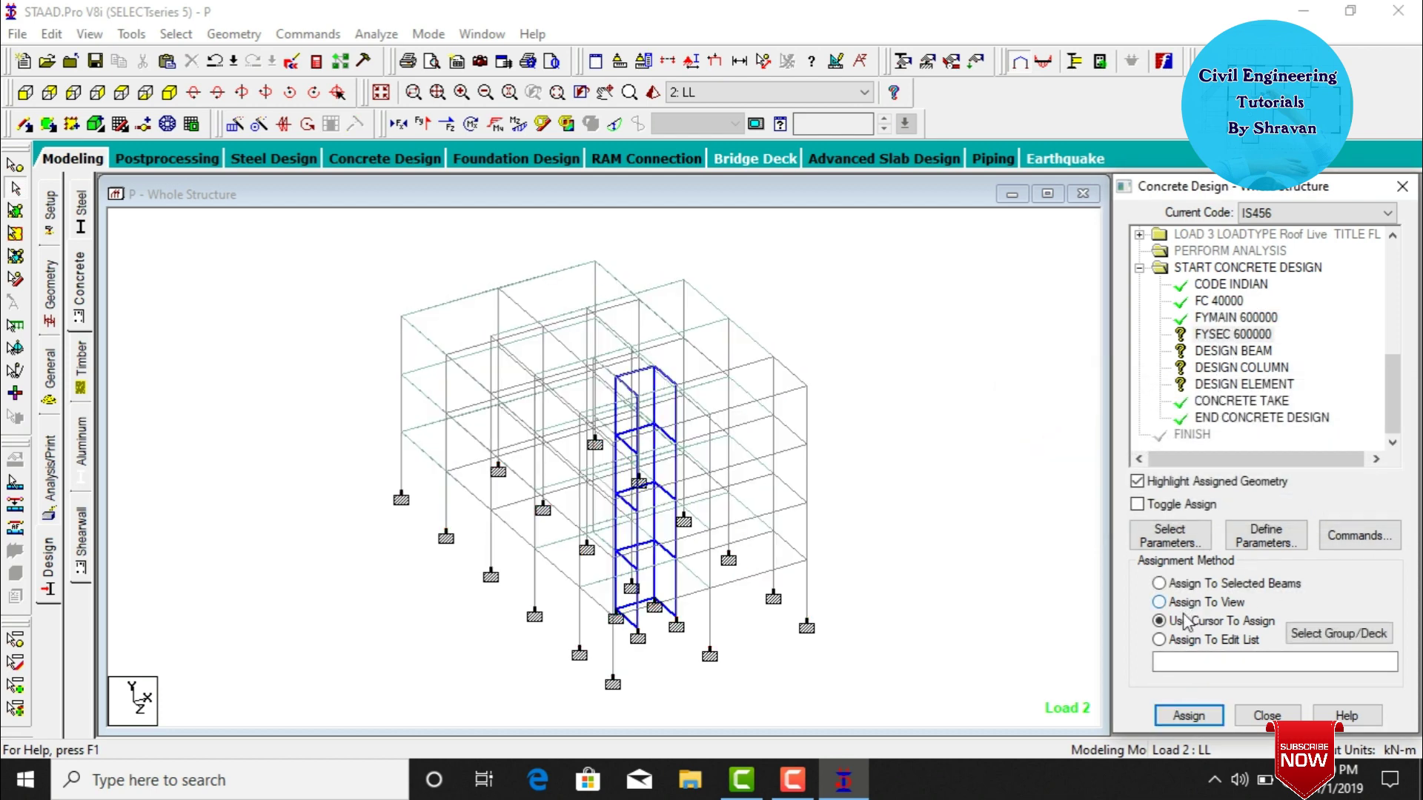
left_click(1187, 716)
left_click(1280, 507)
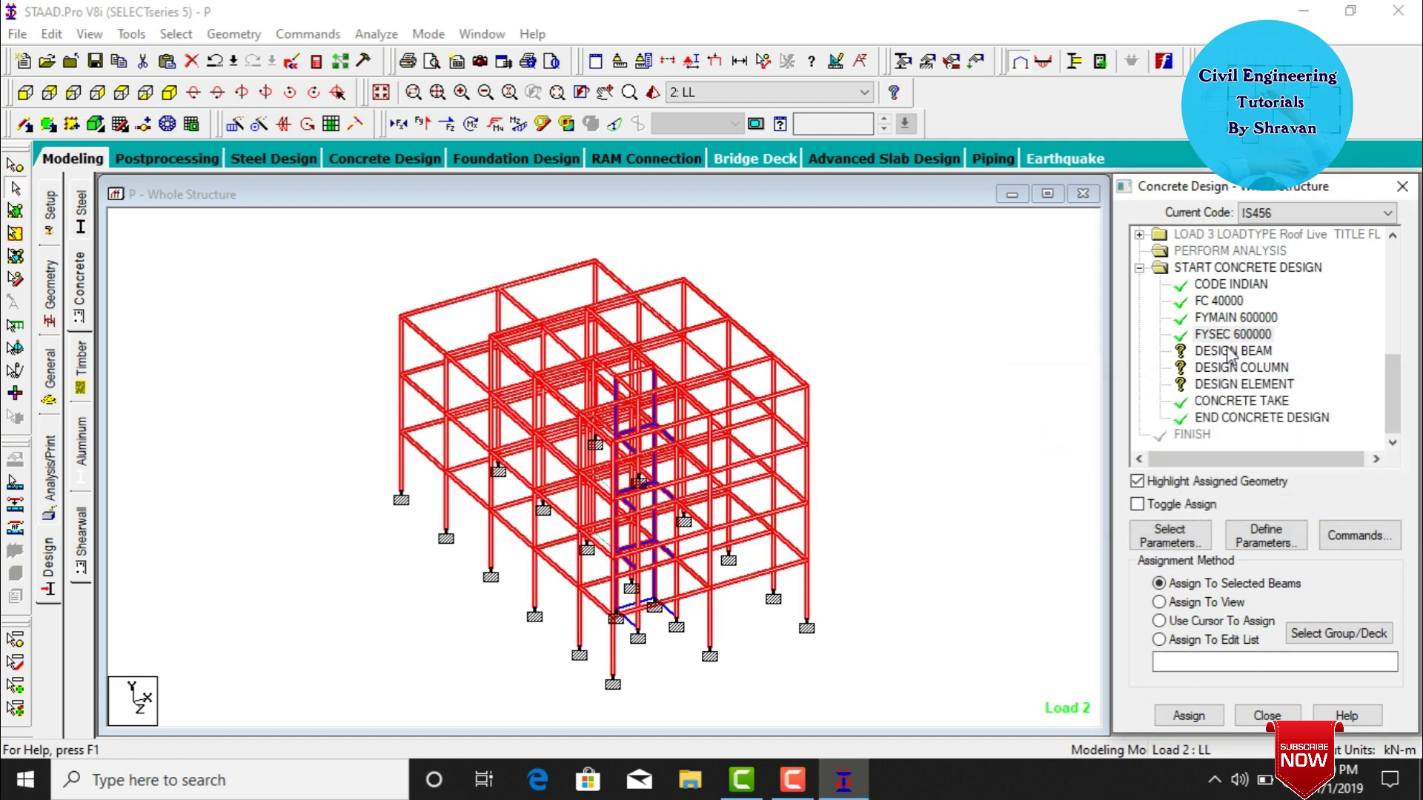
Assign DESIGN BEAM to all beams parallel to X and Z.
left_click(176, 34)
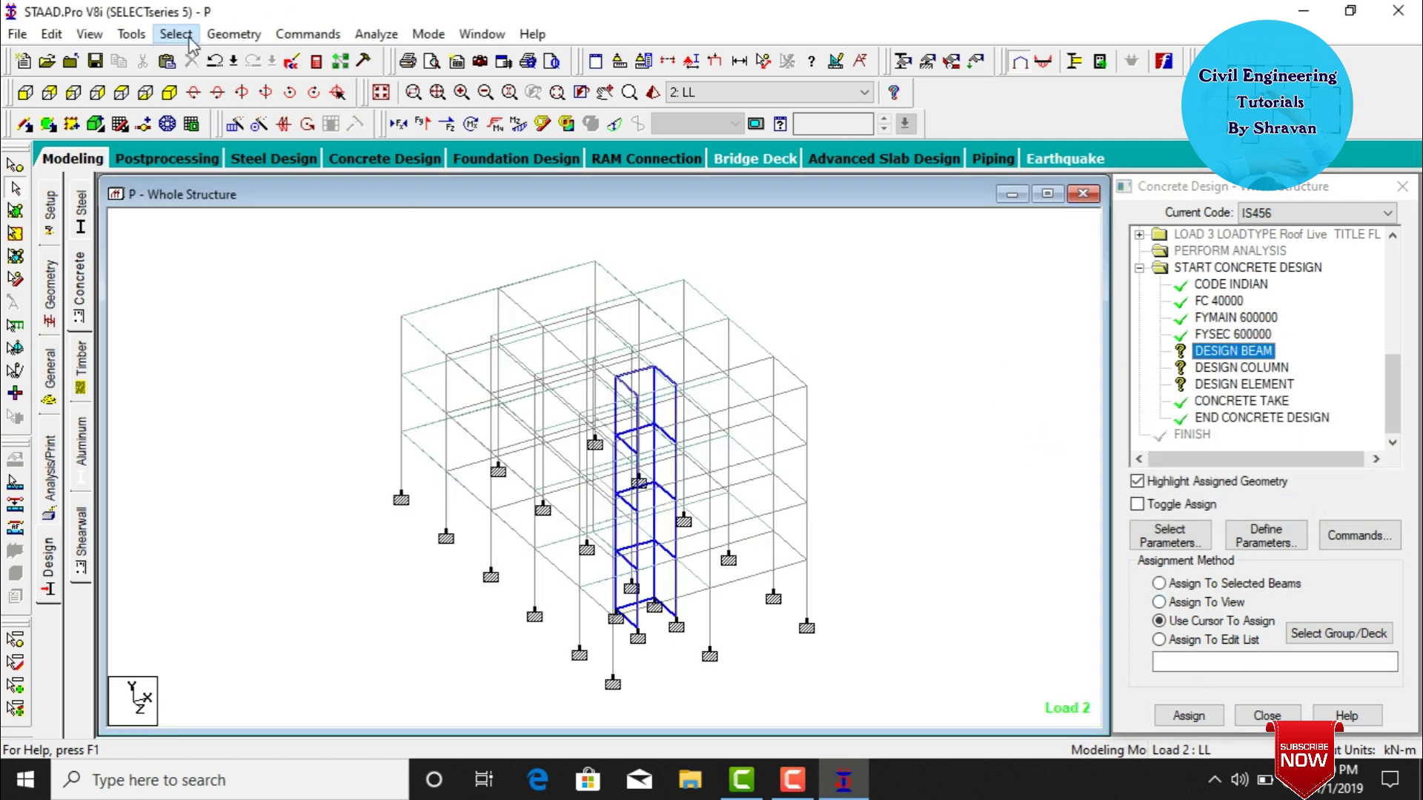
mouse_move(224, 409)
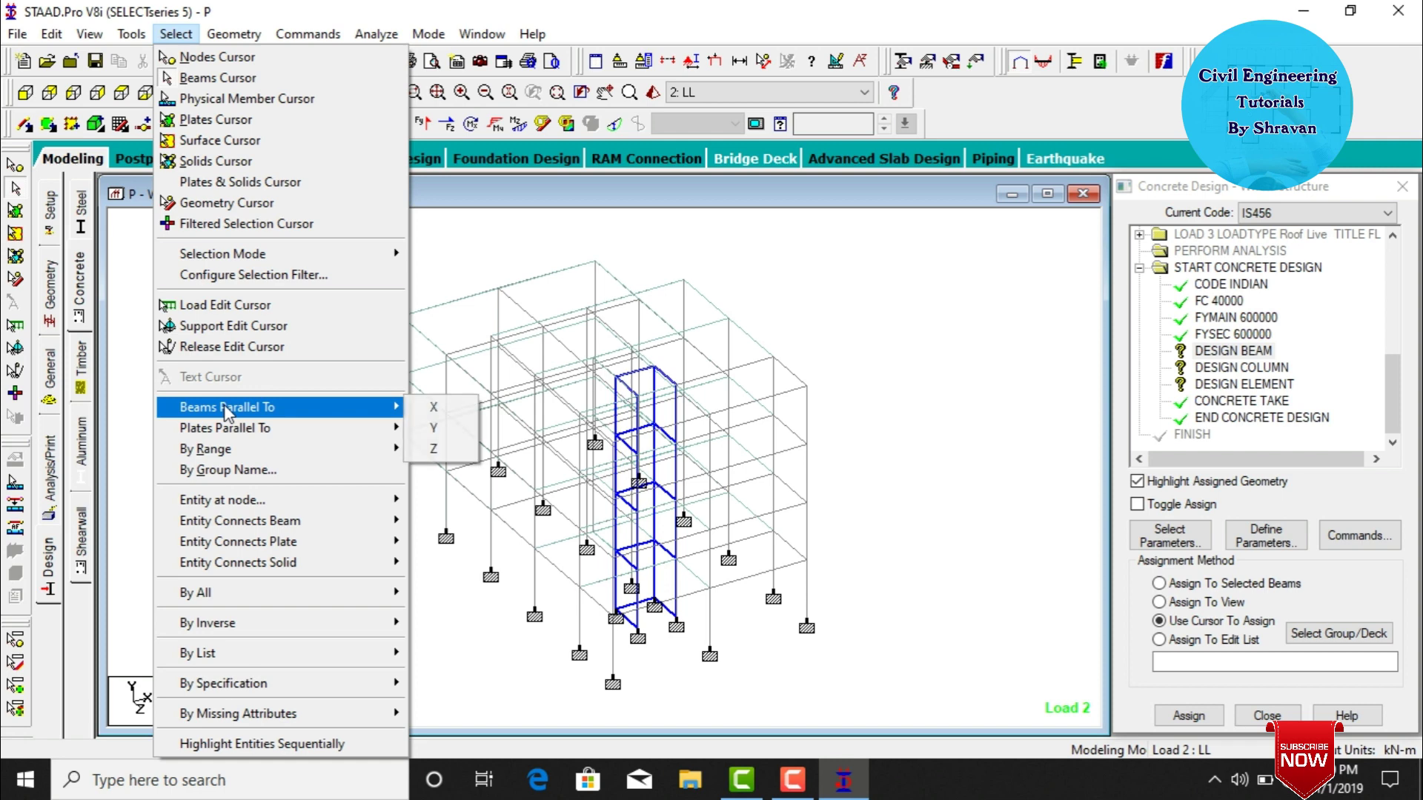
left_click(434, 407)
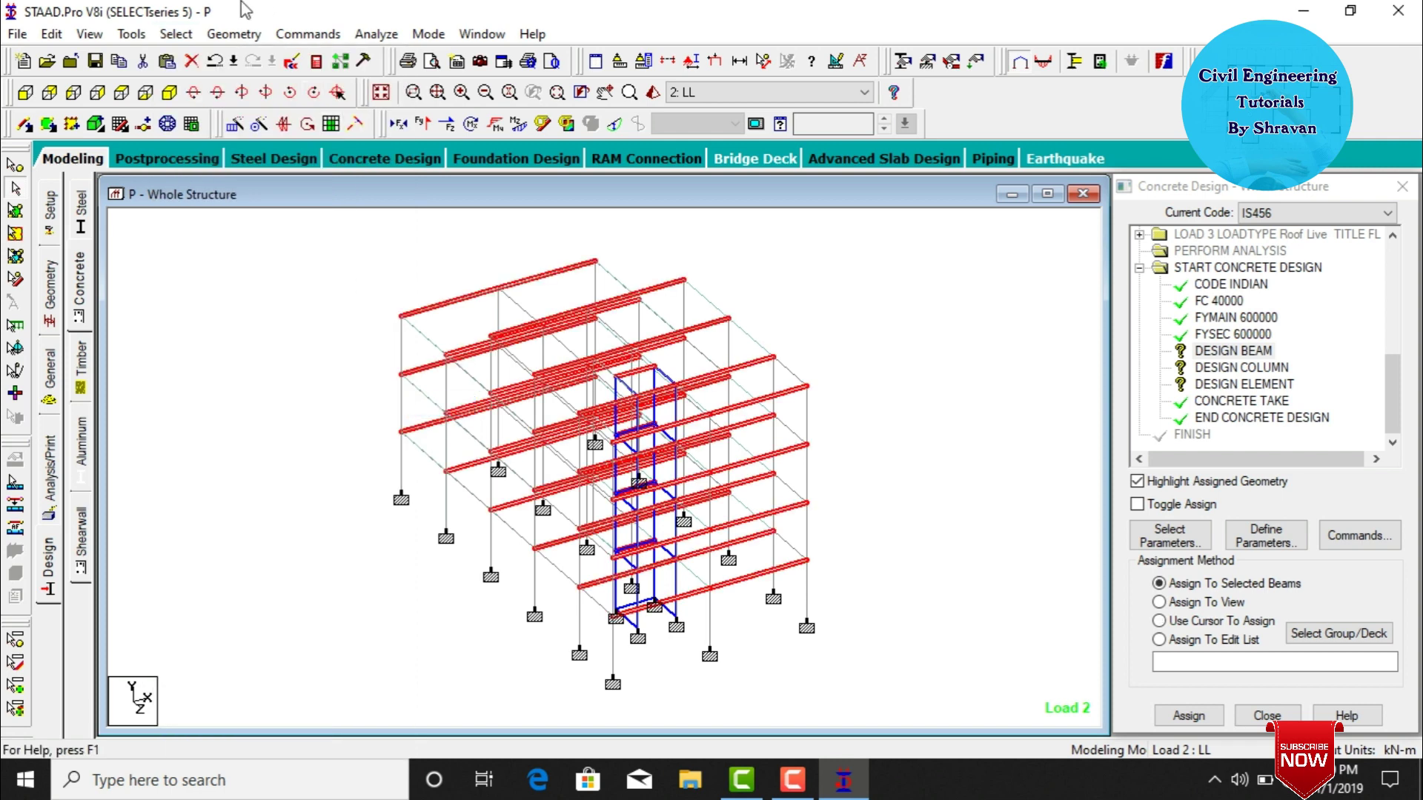
left_click(176, 34)
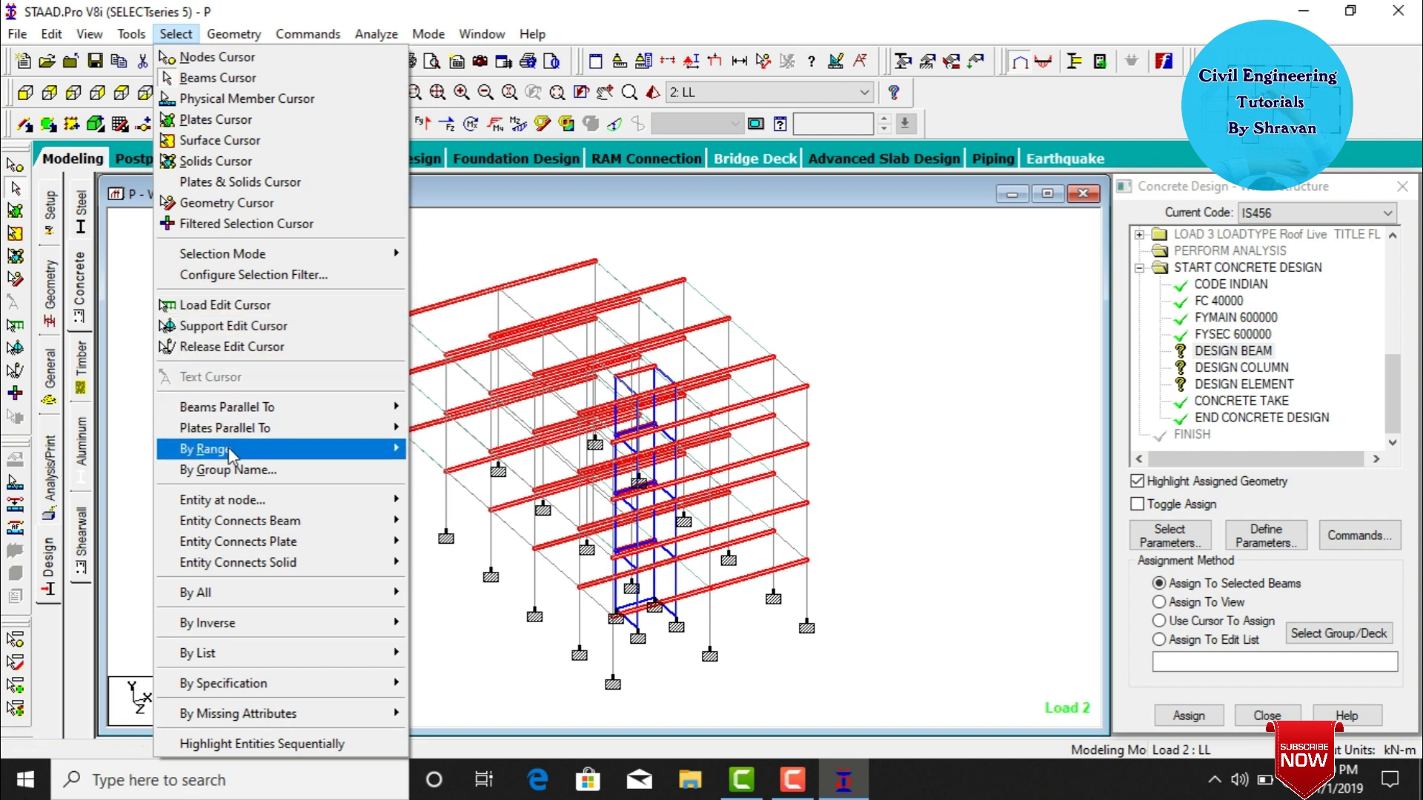
mouse_move(237, 412)
left_click(445, 450)
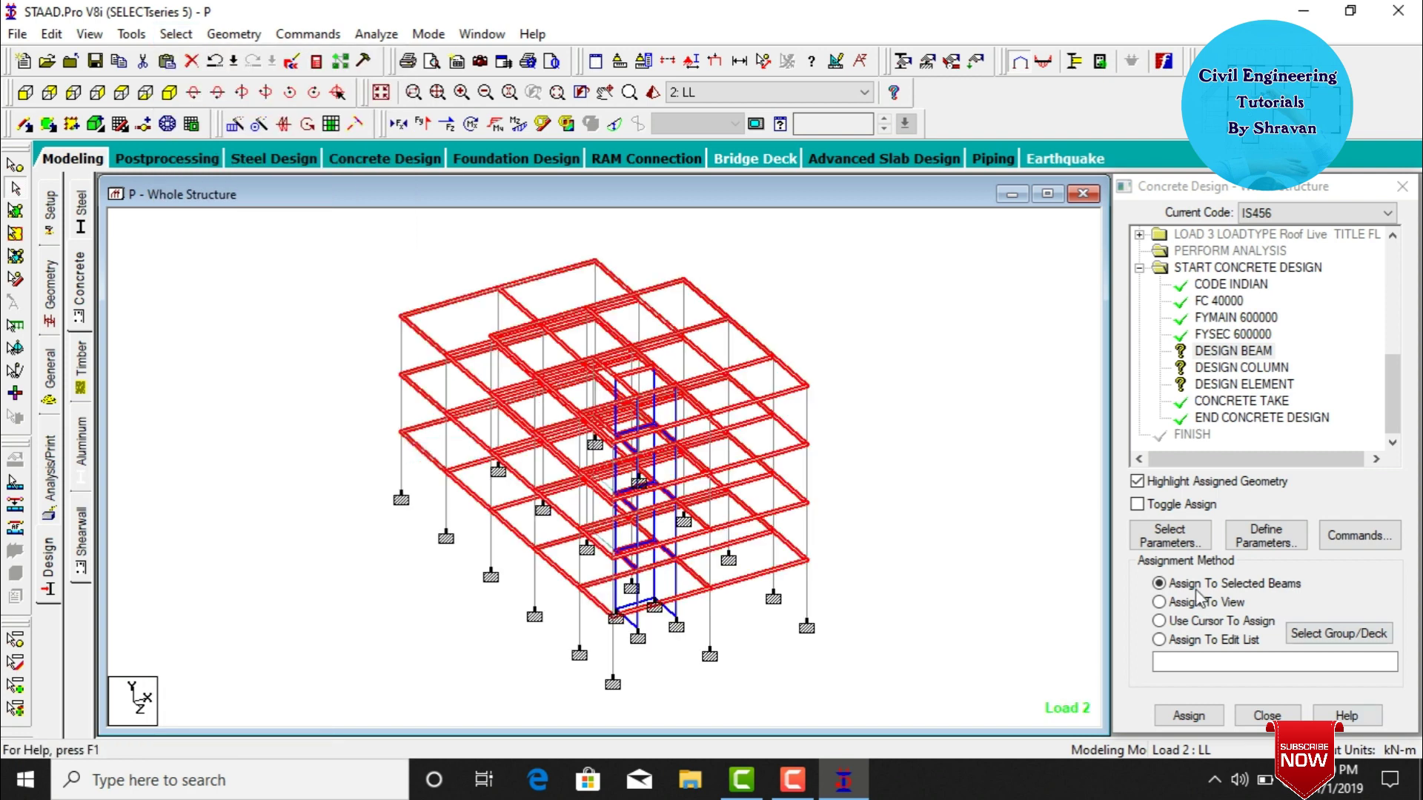
left_click(1189, 715)
left_click(1278, 509)
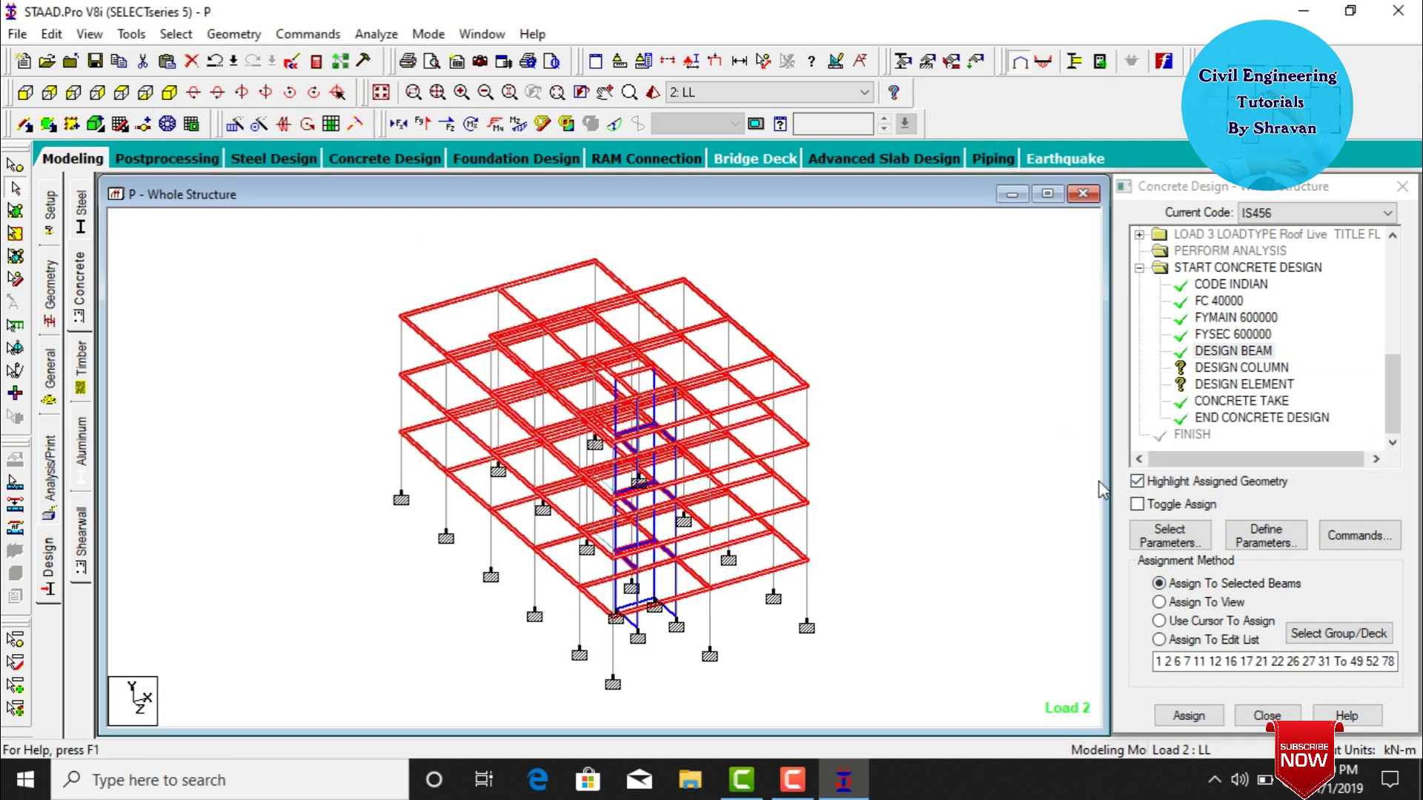
Assign DESIGN COLUMN to all members parallel to Y.
left_click(175, 33)
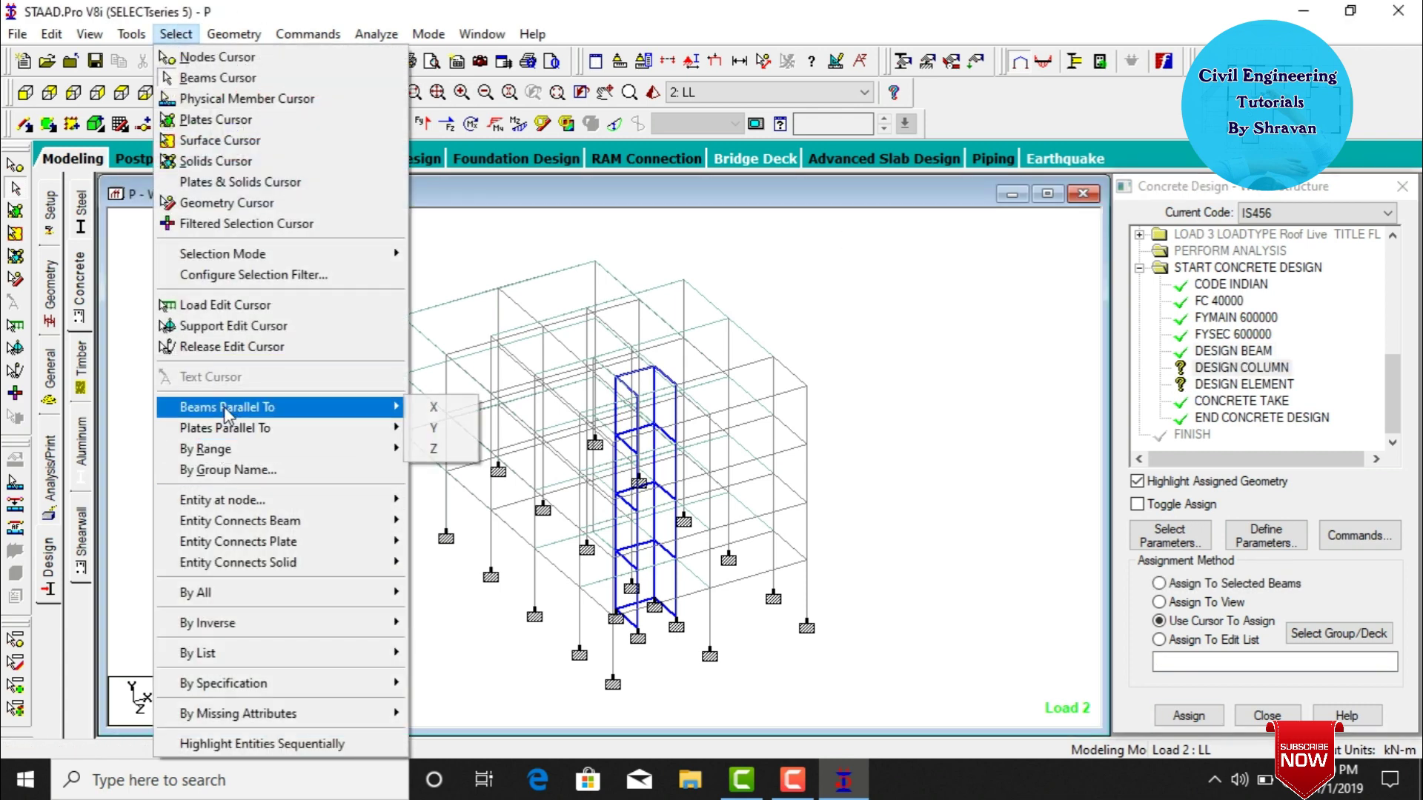
left_click(439, 429)
left_click(1188, 715)
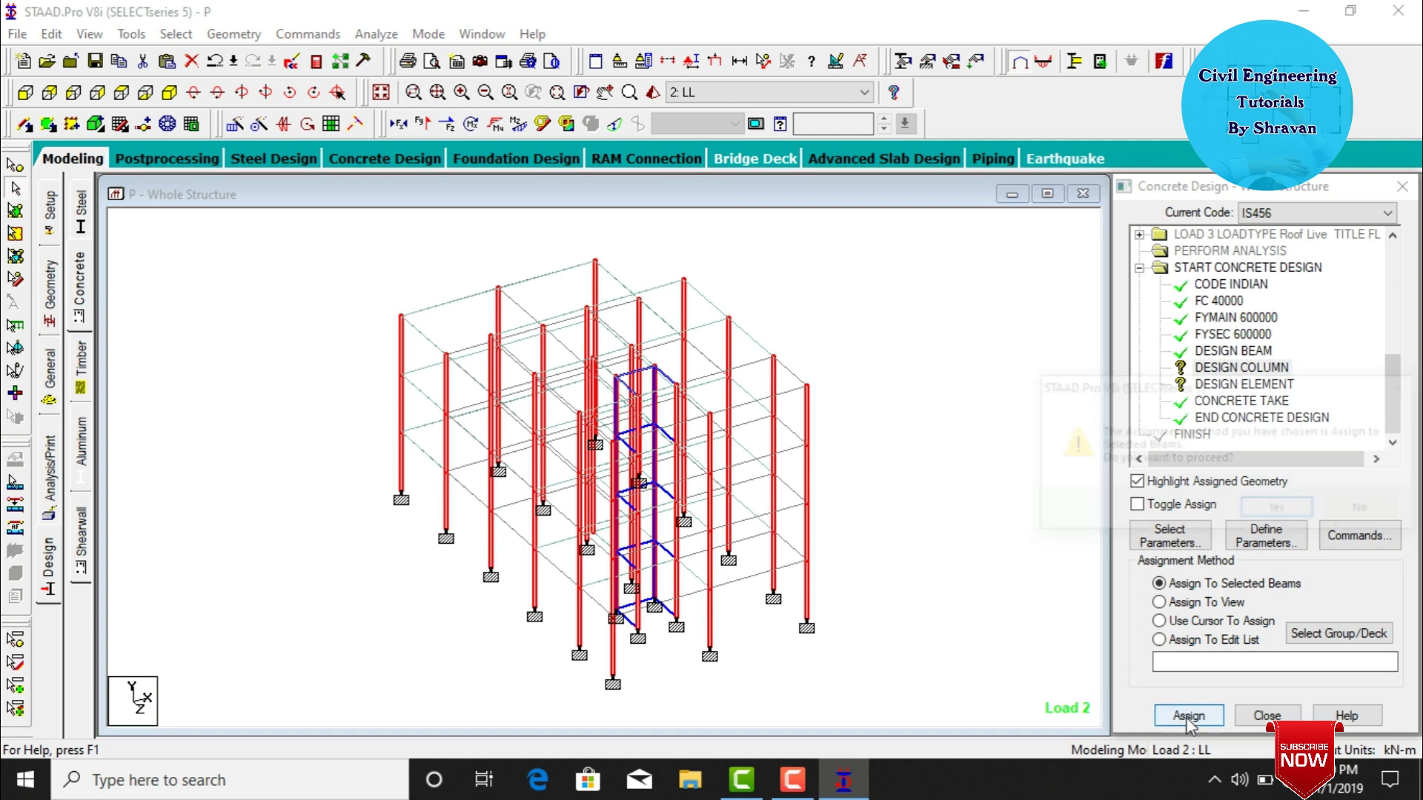
left_click(1269, 510)
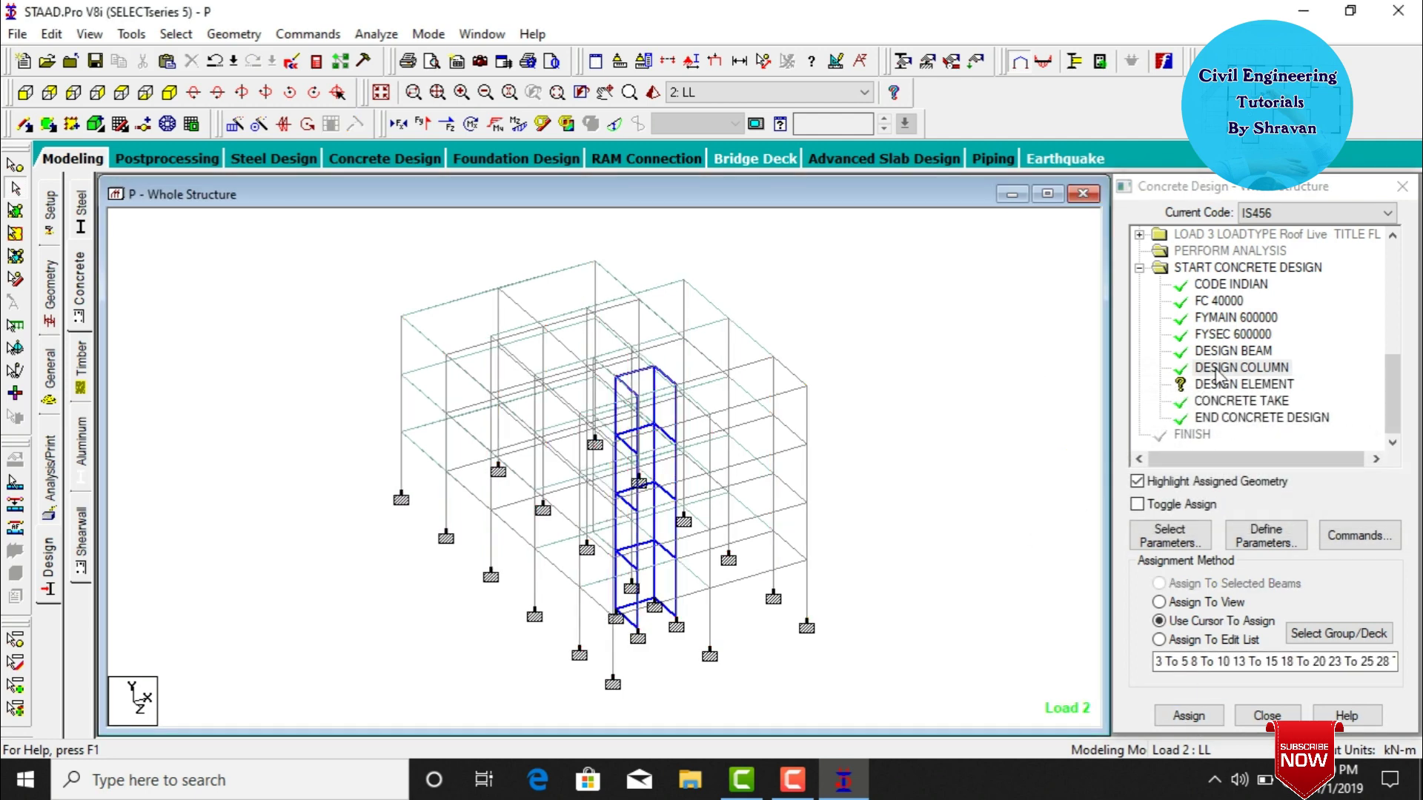
Assign DESIGN ELEMENT to everything in view.
left_click(1244, 384)
left_click(1160, 602)
left_click(1189, 715)
left_click(1276, 508)
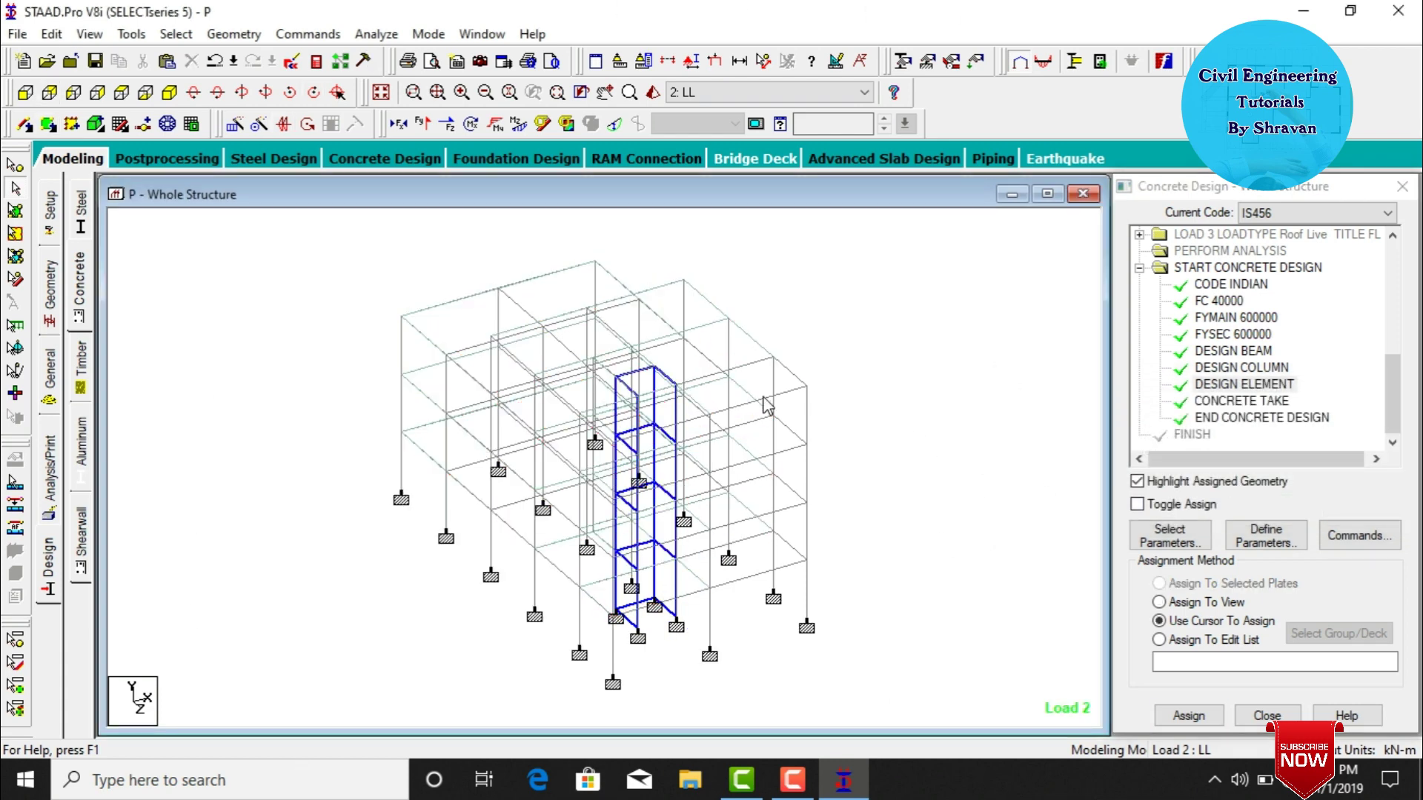
Add a second PERFORM ANALYSIS, save the model and run the analysis to 0 errors.
left_click(52, 478)
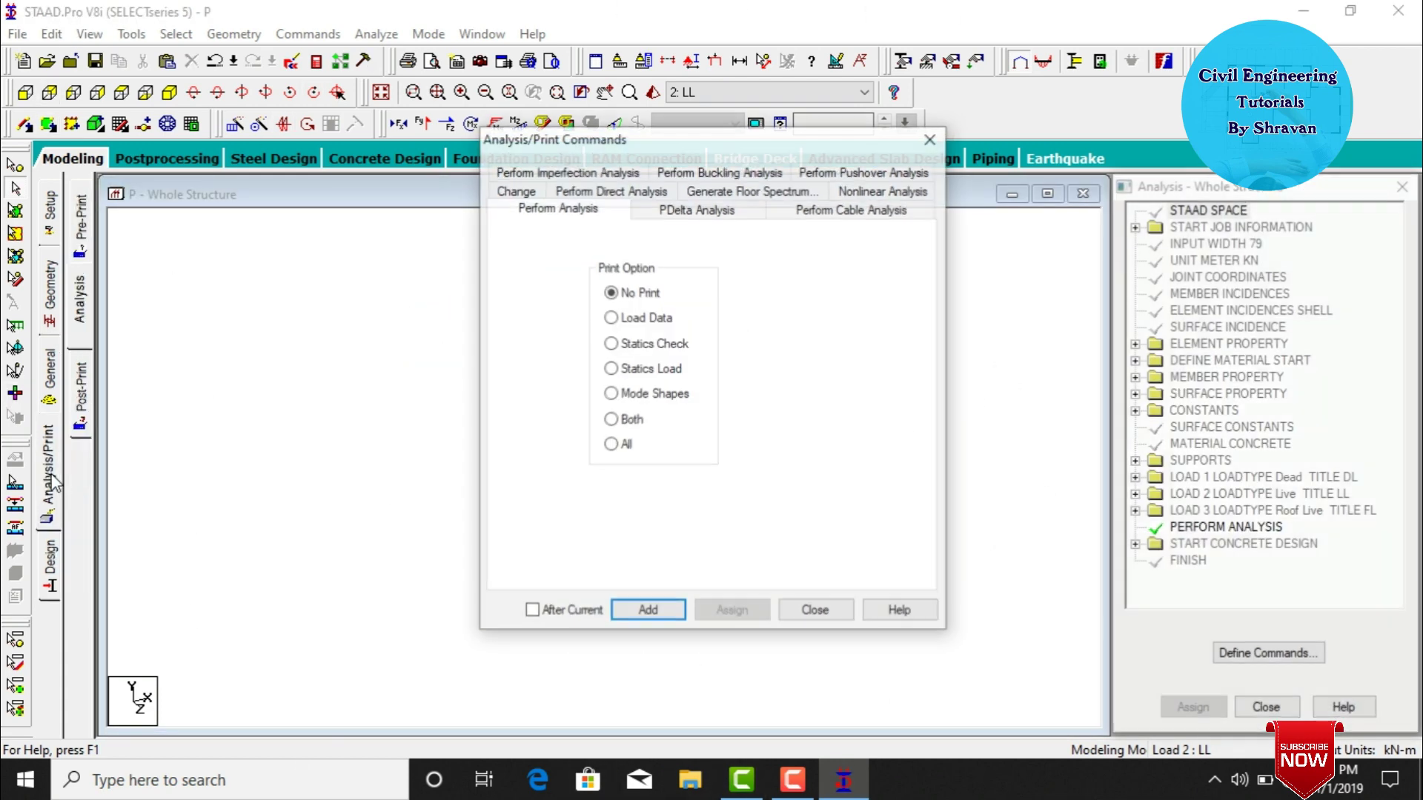
left_click(665, 615)
left_click(830, 608)
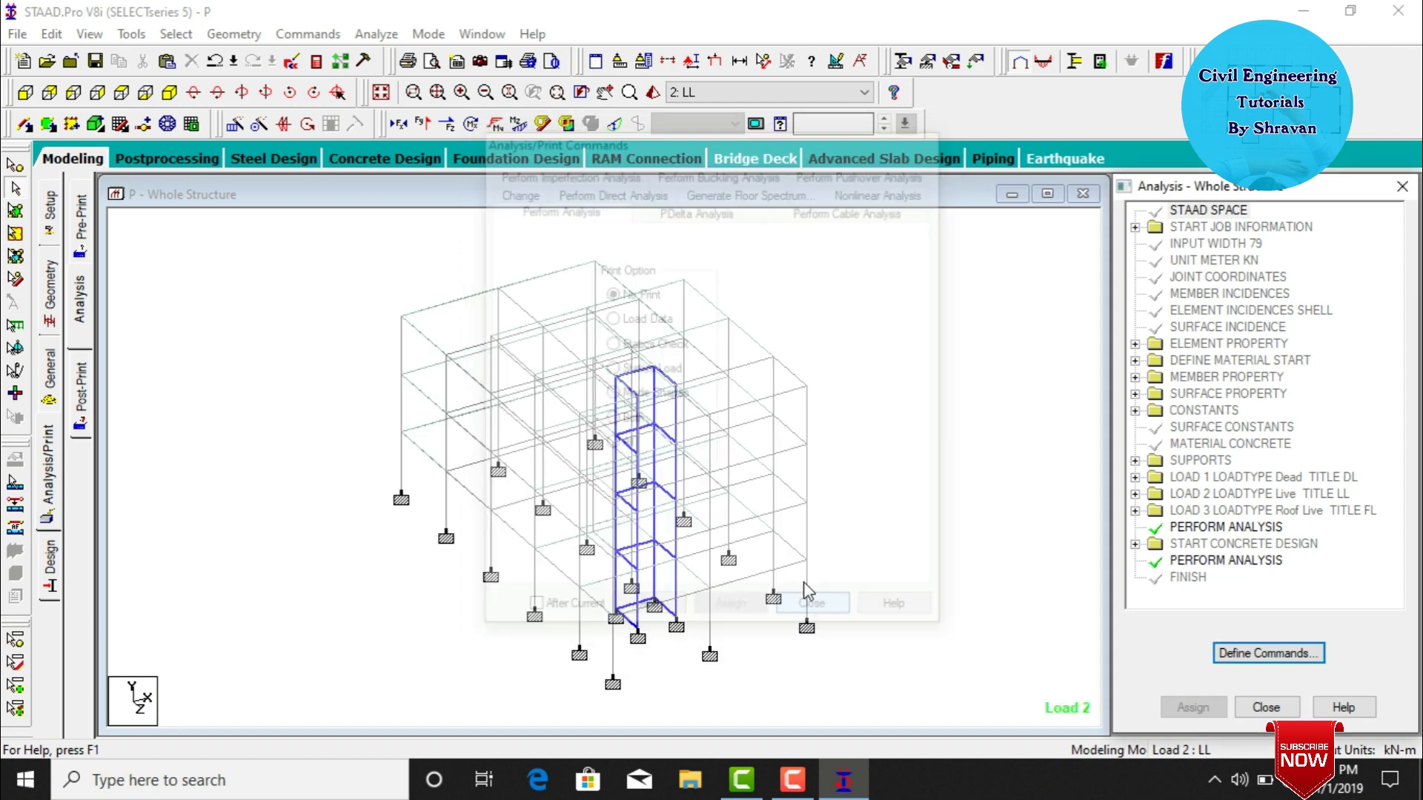
left_click(363, 37)
left_click(392, 57)
left_click(585, 439)
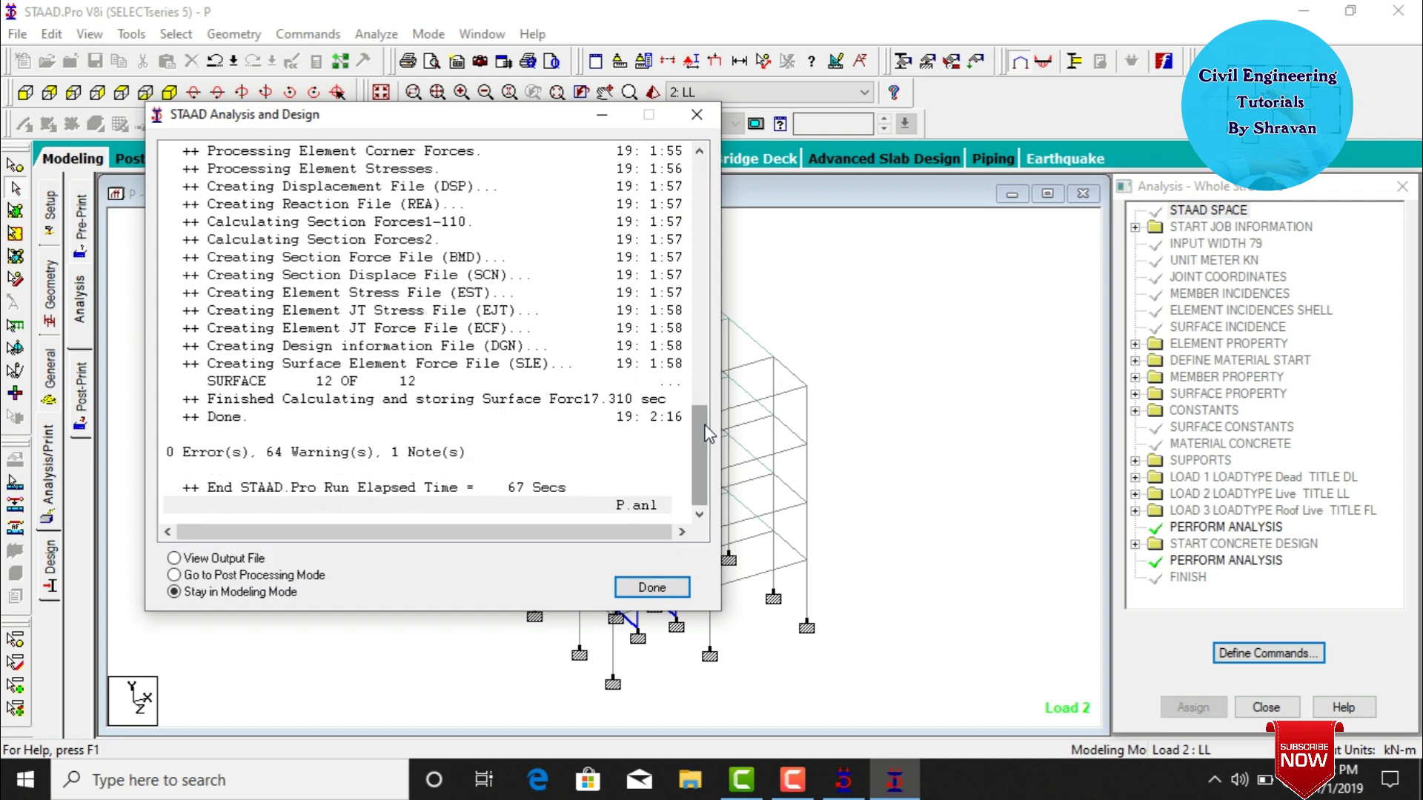
Enter post-processing and review beam 215's concrete design reinforcement.
left_click(239, 576)
left_click(655, 594)
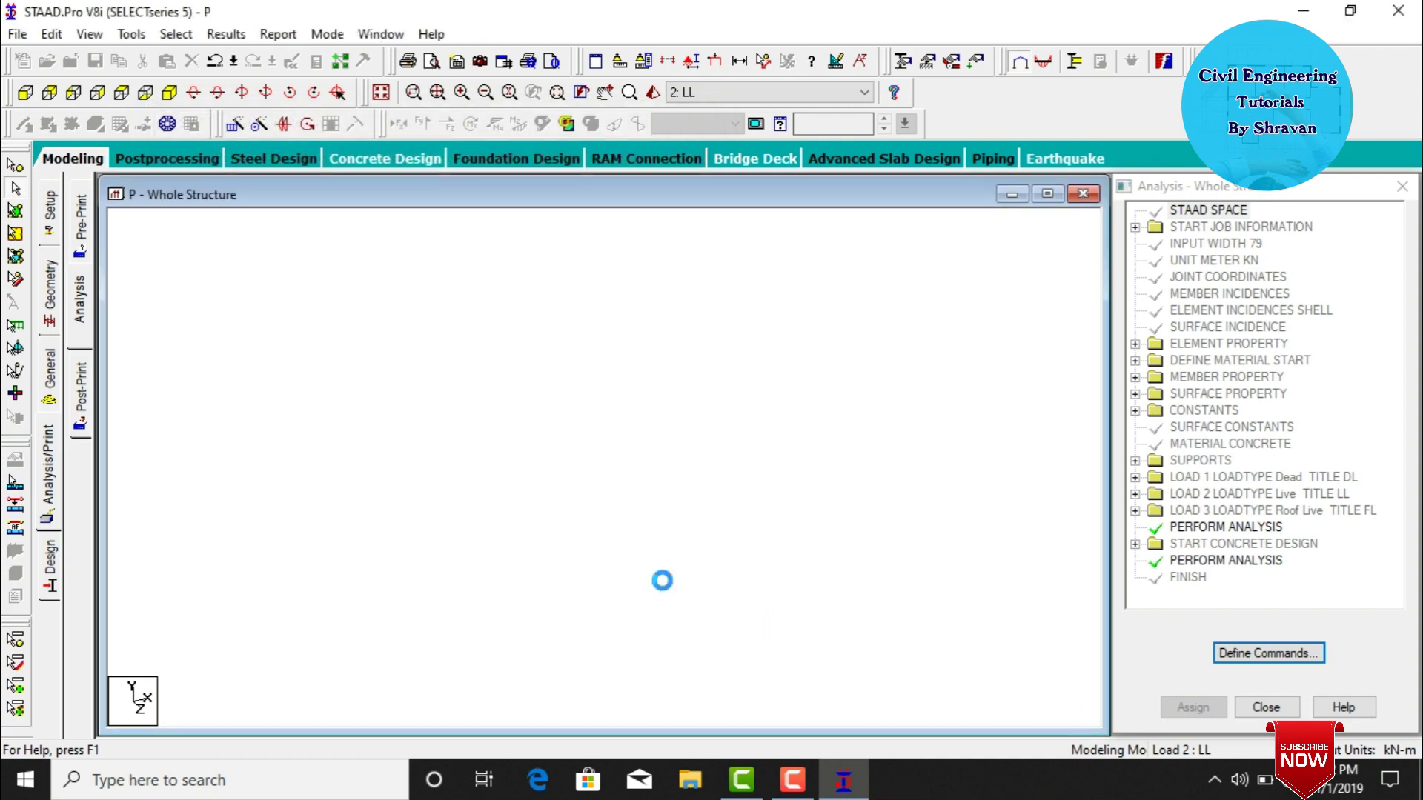
left_click(49, 270)
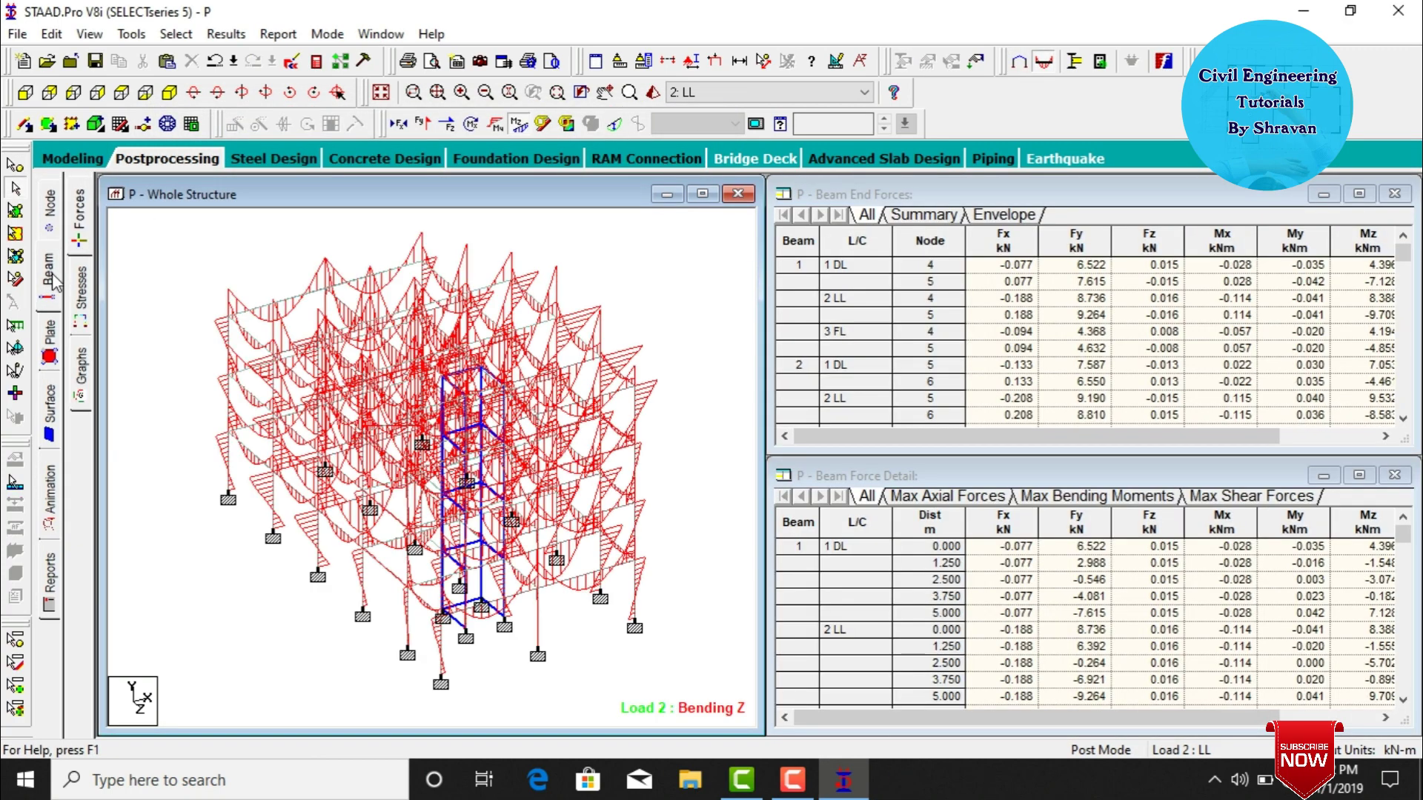
left_click(519, 124)
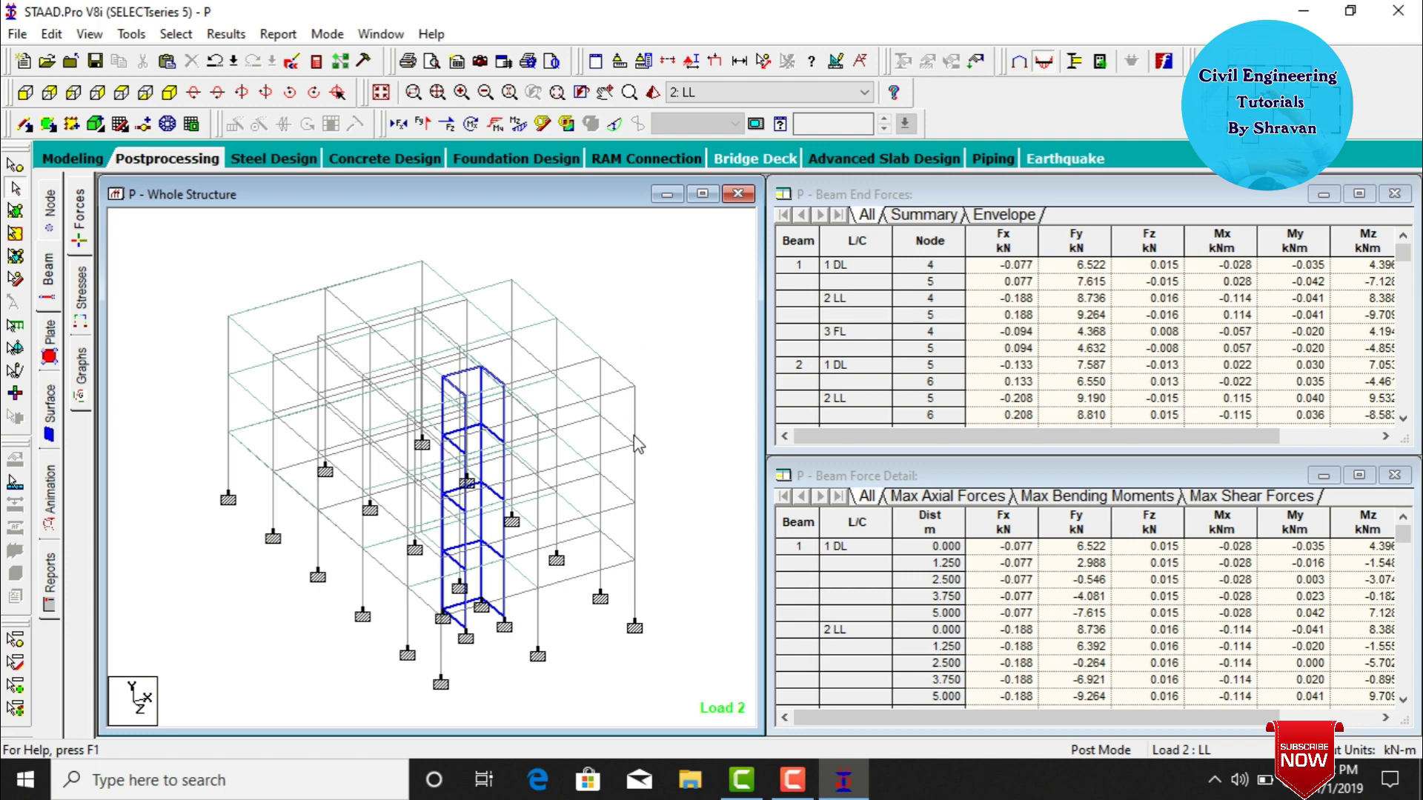
left_click(614, 455)
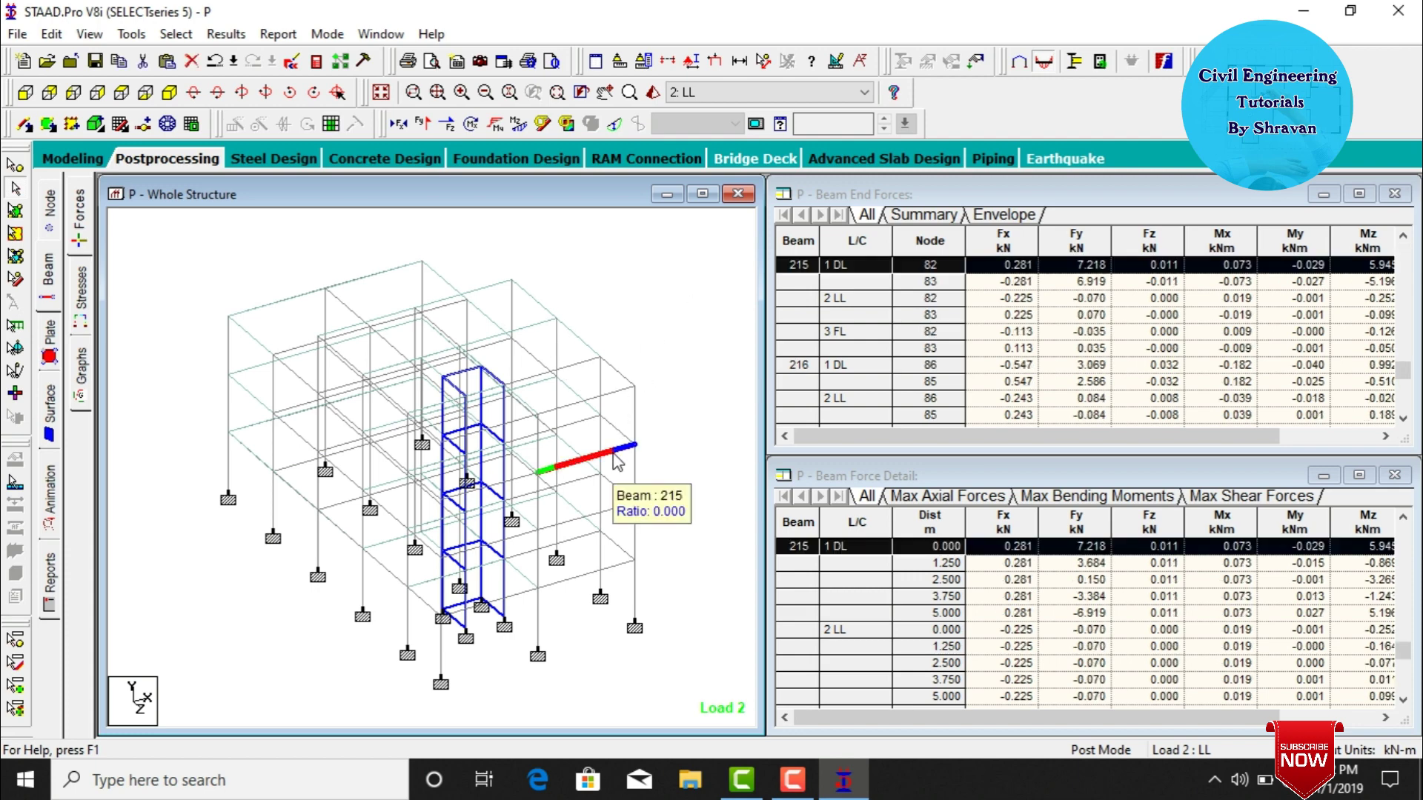
double_click(616, 459)
left_click(823, 180)
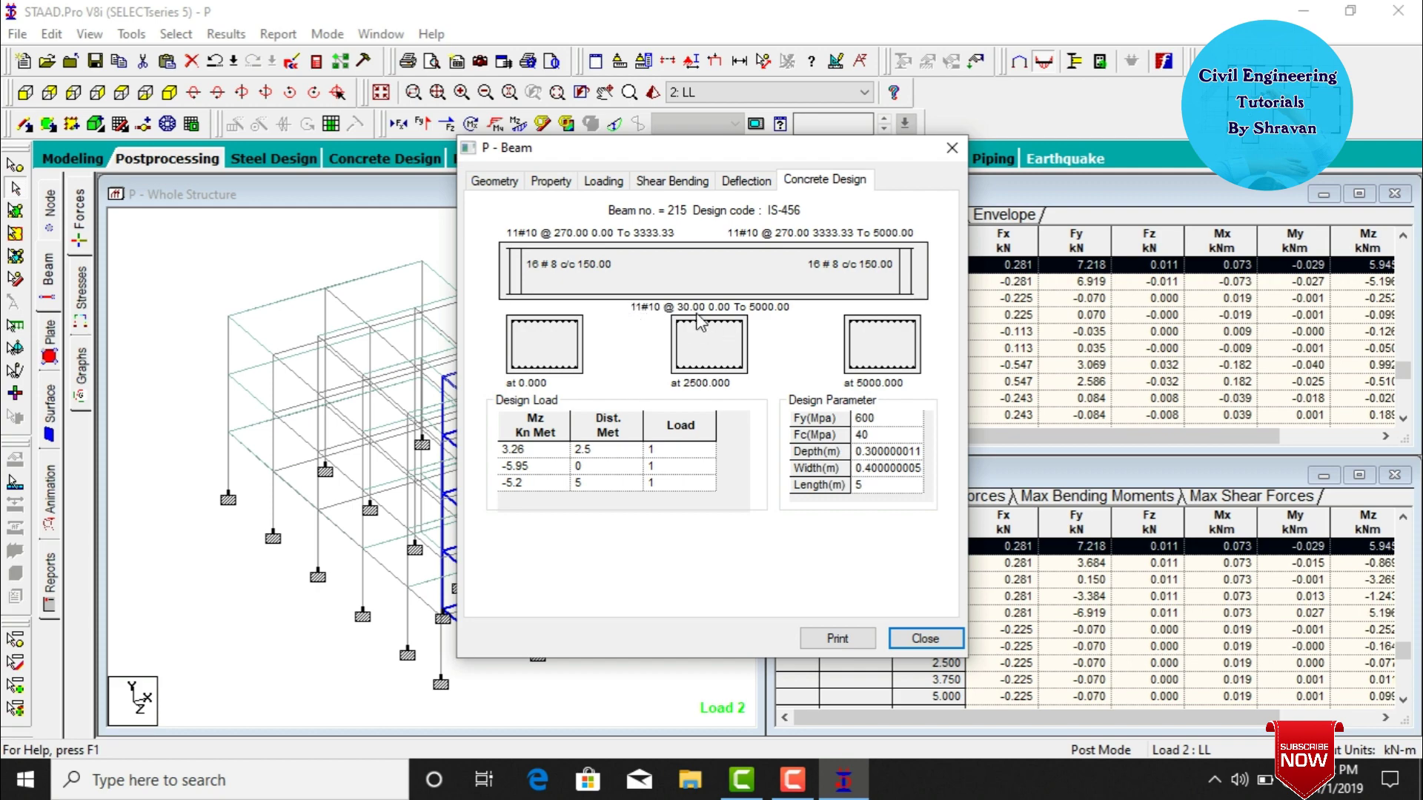
left_click(926, 638)
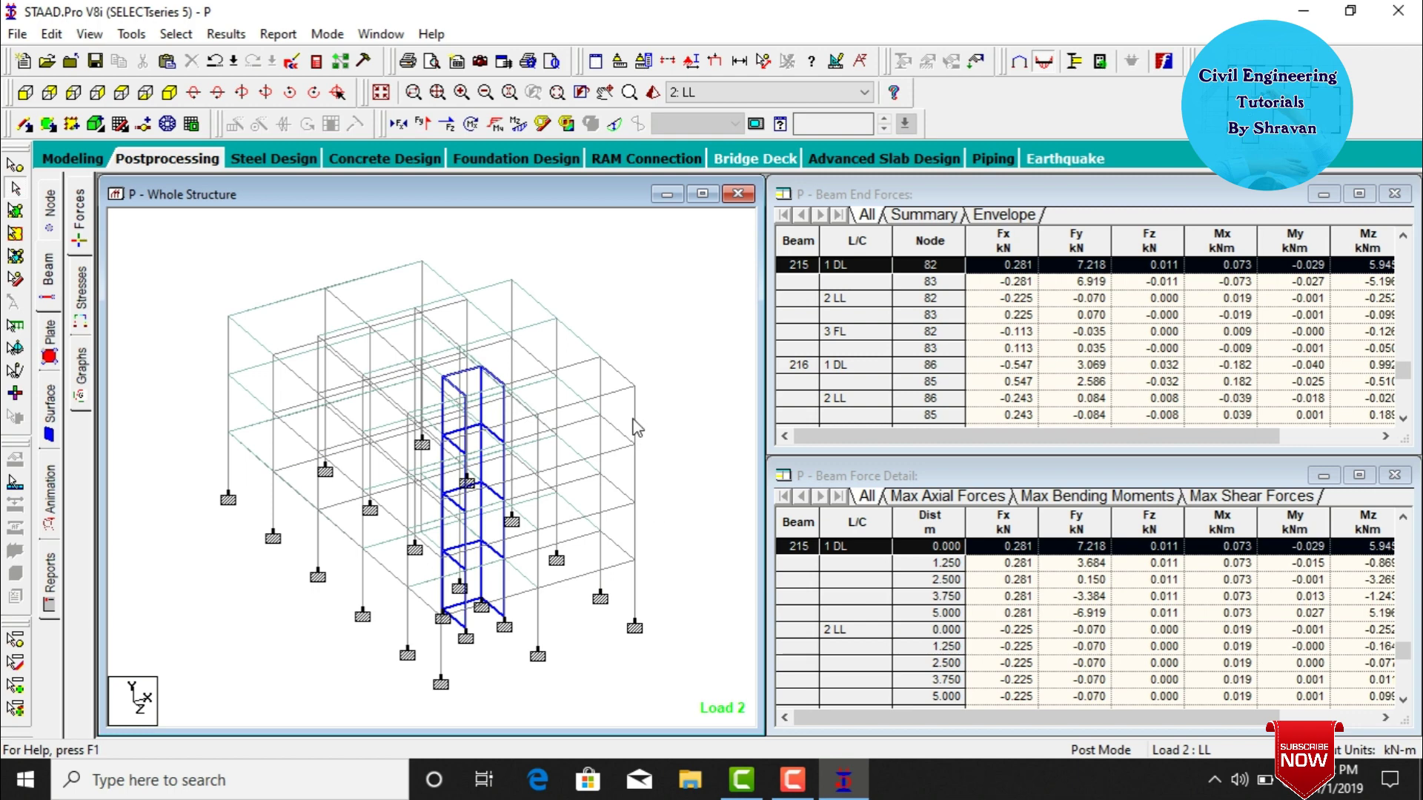
Review the concrete design reinforcement of column member 239.
left_click(635, 428)
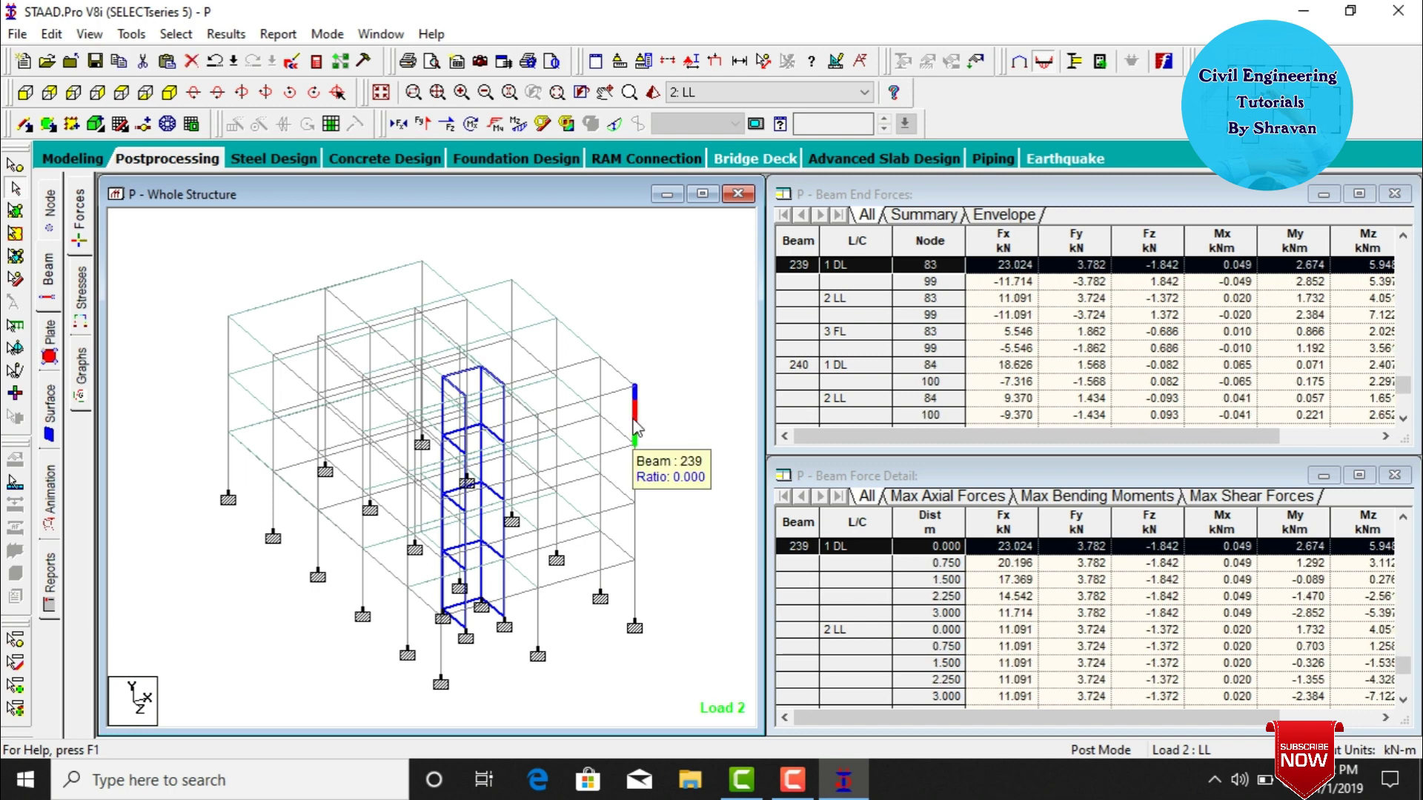
double_click(636, 428)
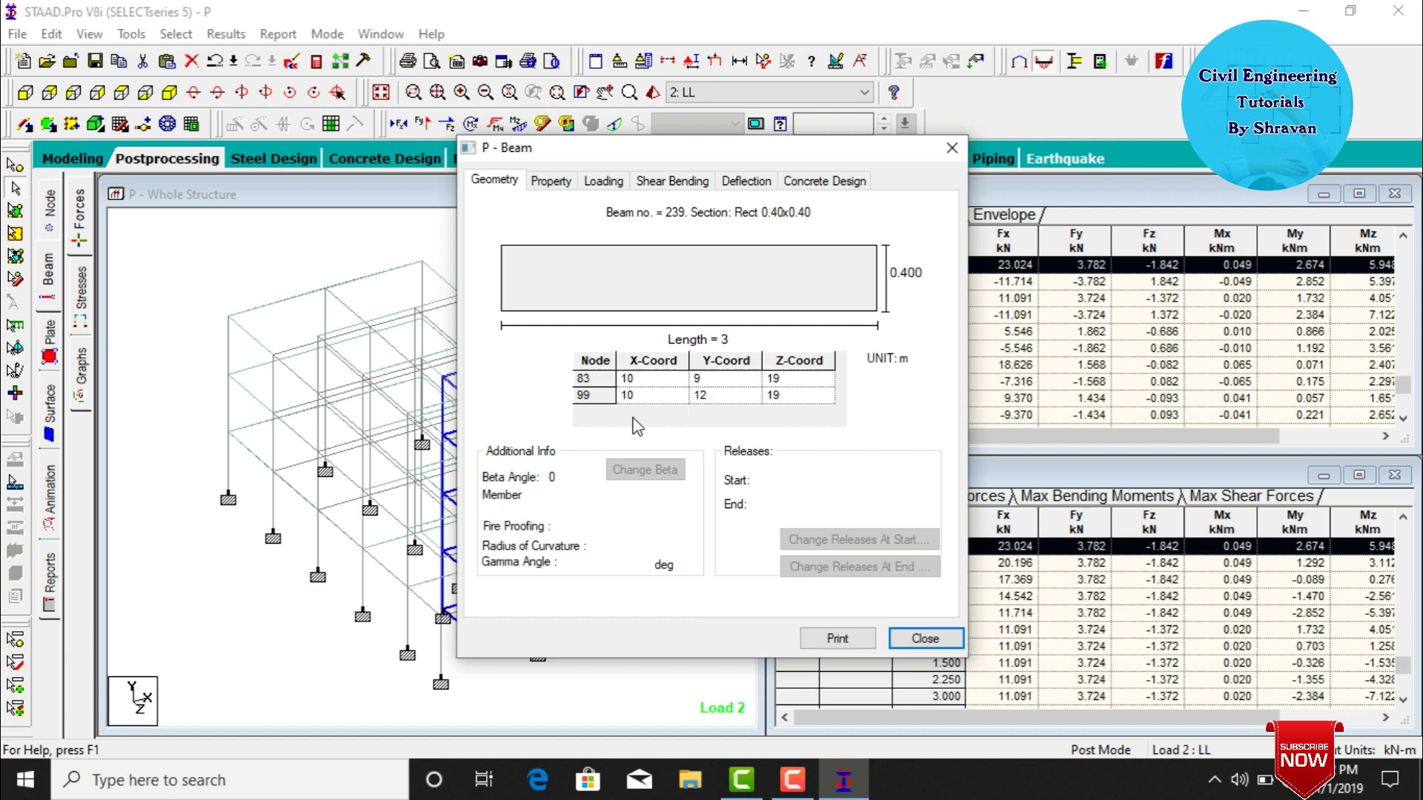
left_click(841, 180)
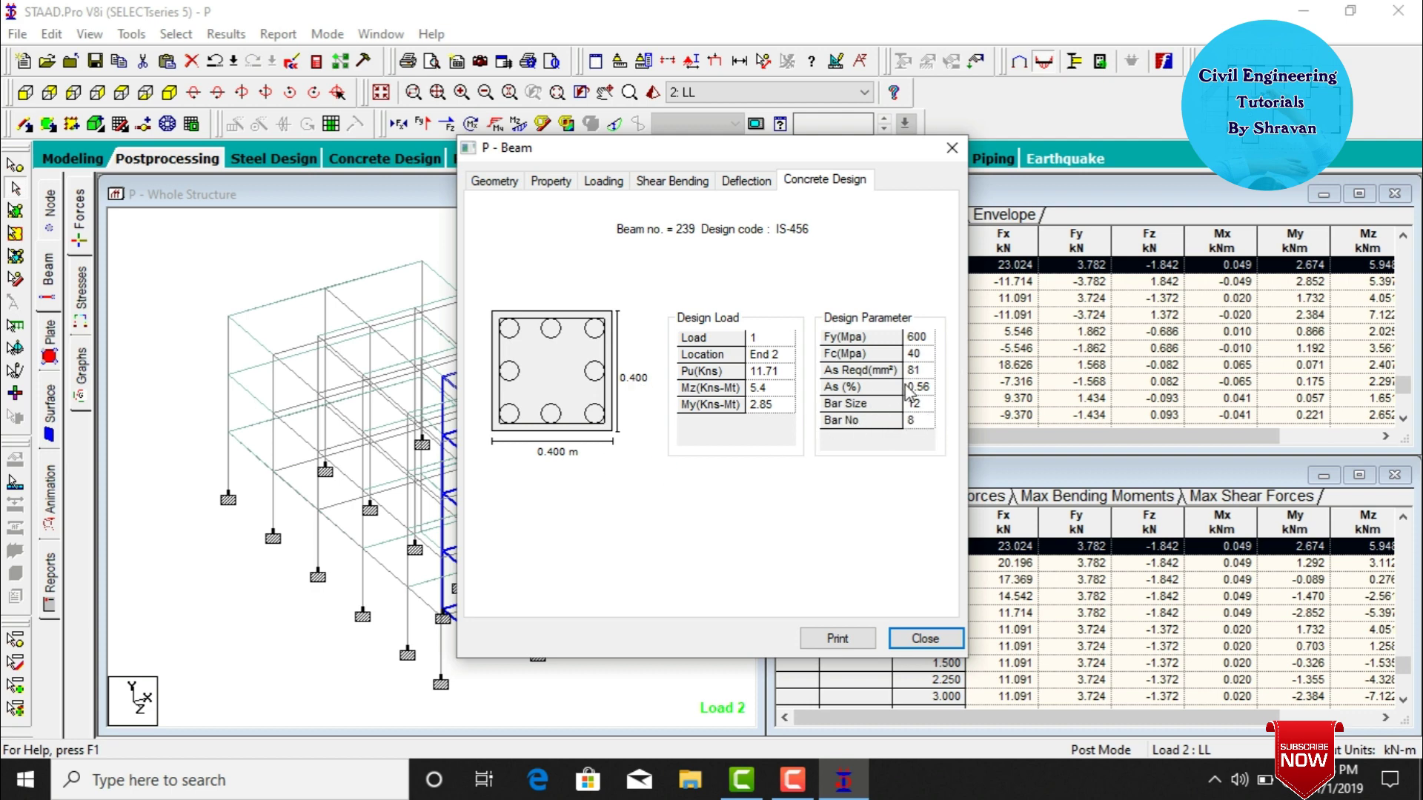
left_click(912, 642)
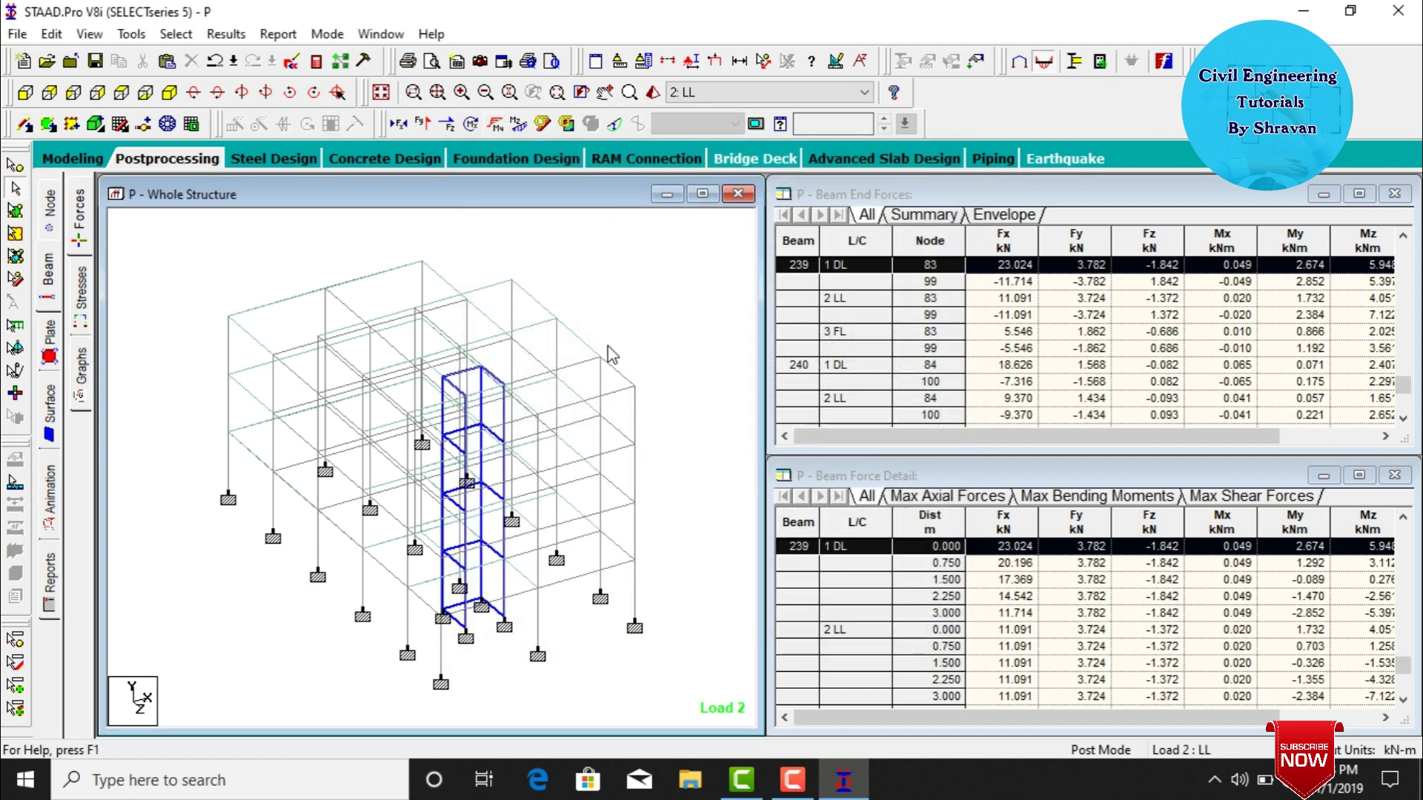
Read the CONCRETE DESIGN results in the output file, then return to the rendered 3D frame.
left_click(319, 62)
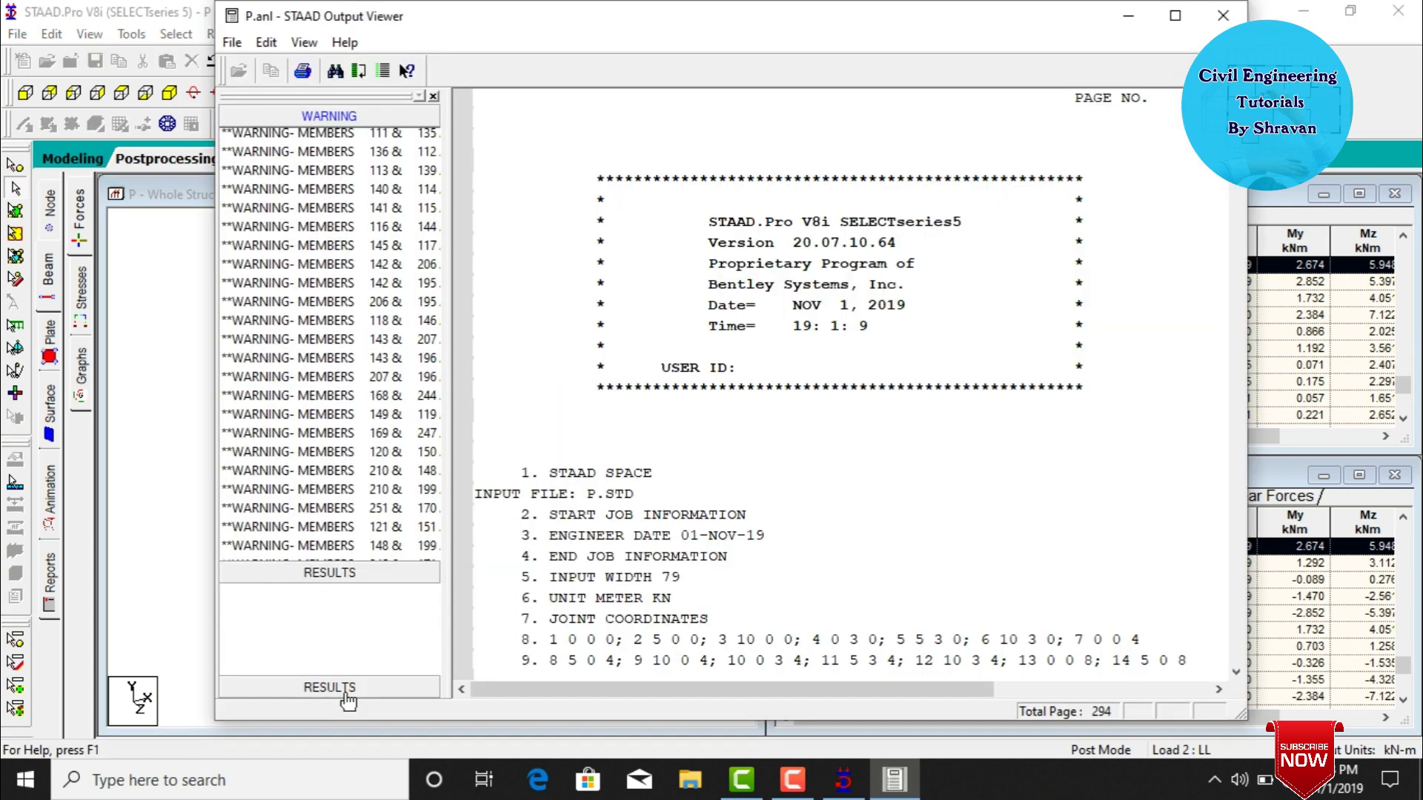
left_click(327, 683)
left_click(323, 185)
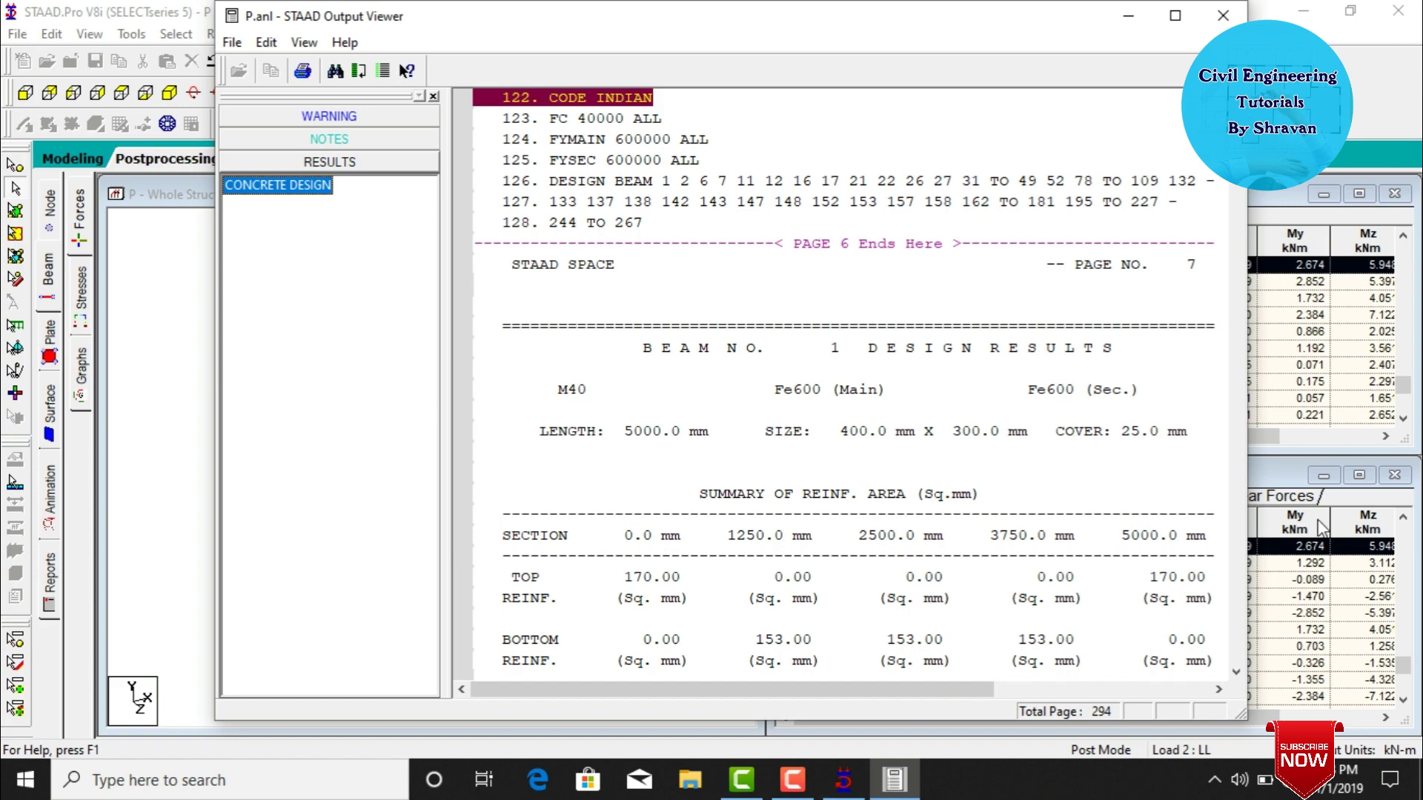
left_click(796, 271)
scroll(795, 280, "down", 15)
scroll(799, 483, "down", 15)
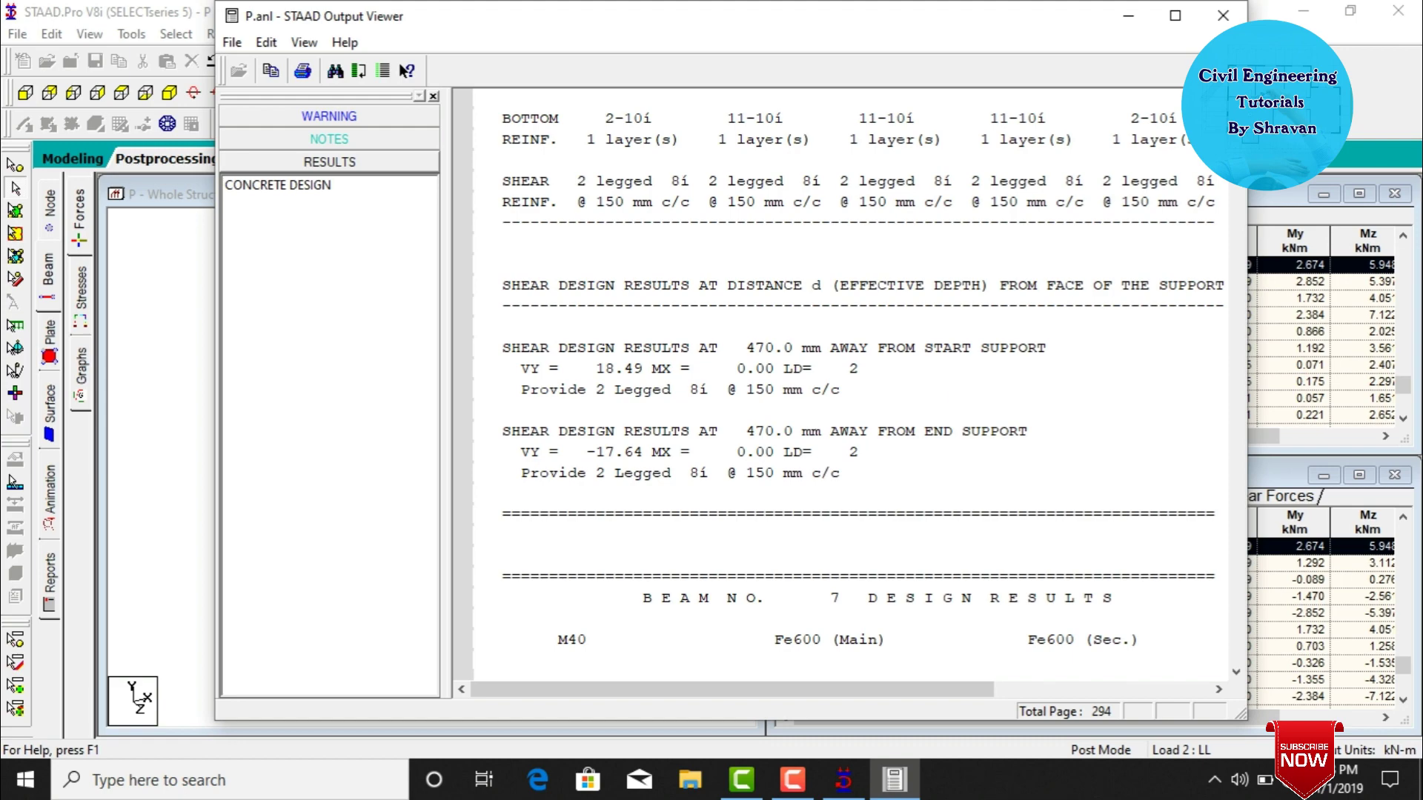
left_click_drag(1235, 215, 1134, 645)
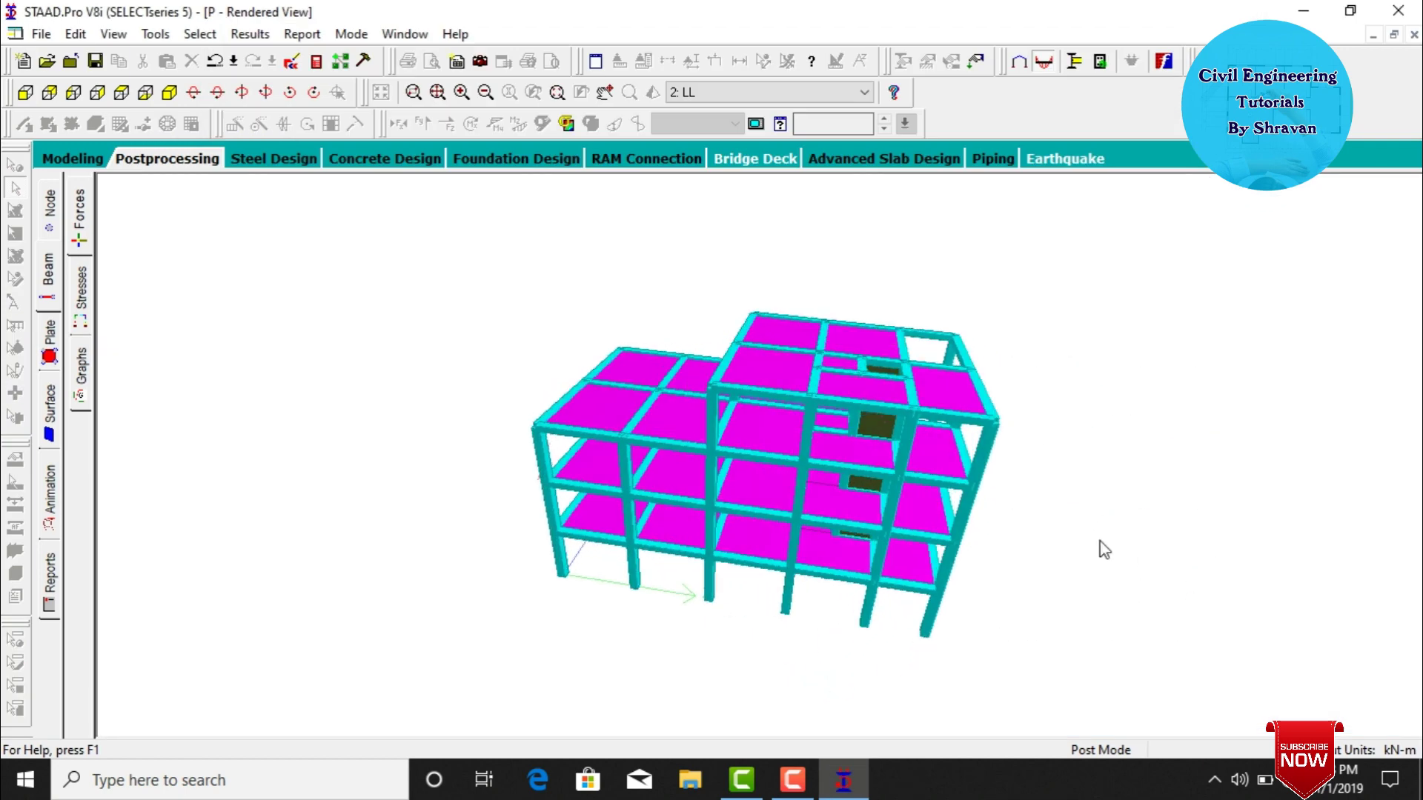